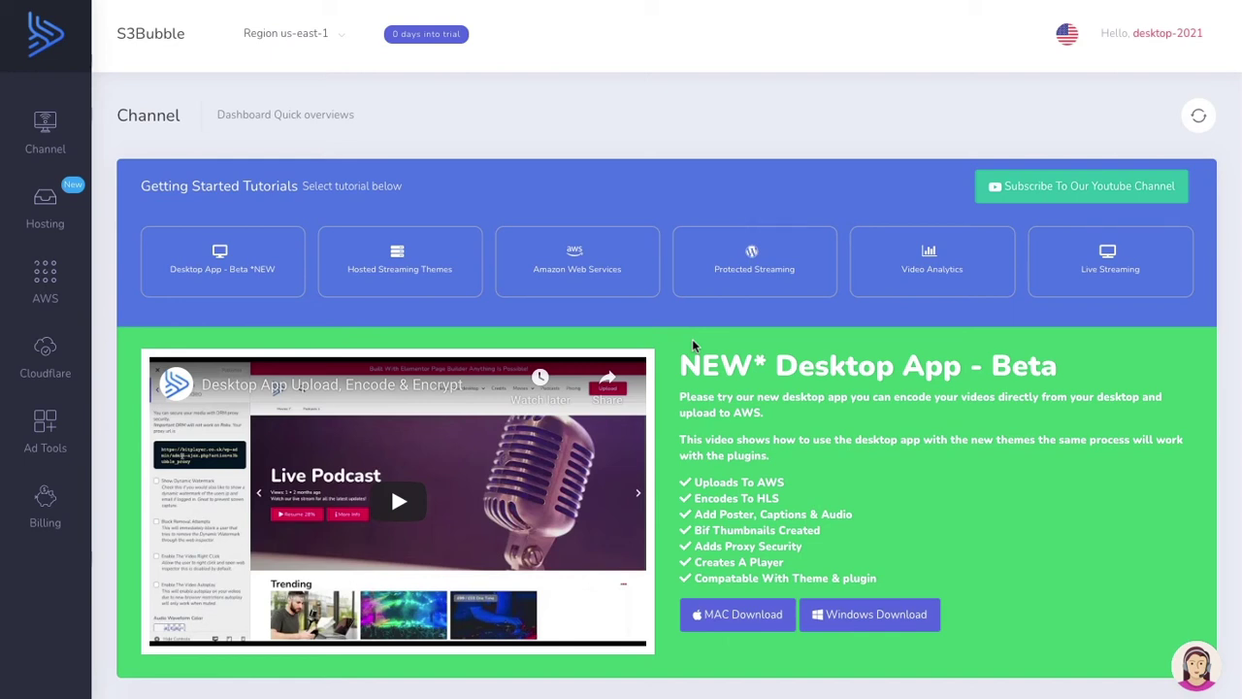
- Close the S3Bubble Encoder app and go to S3Bubble's IAM Connection page
key("super+Tab")
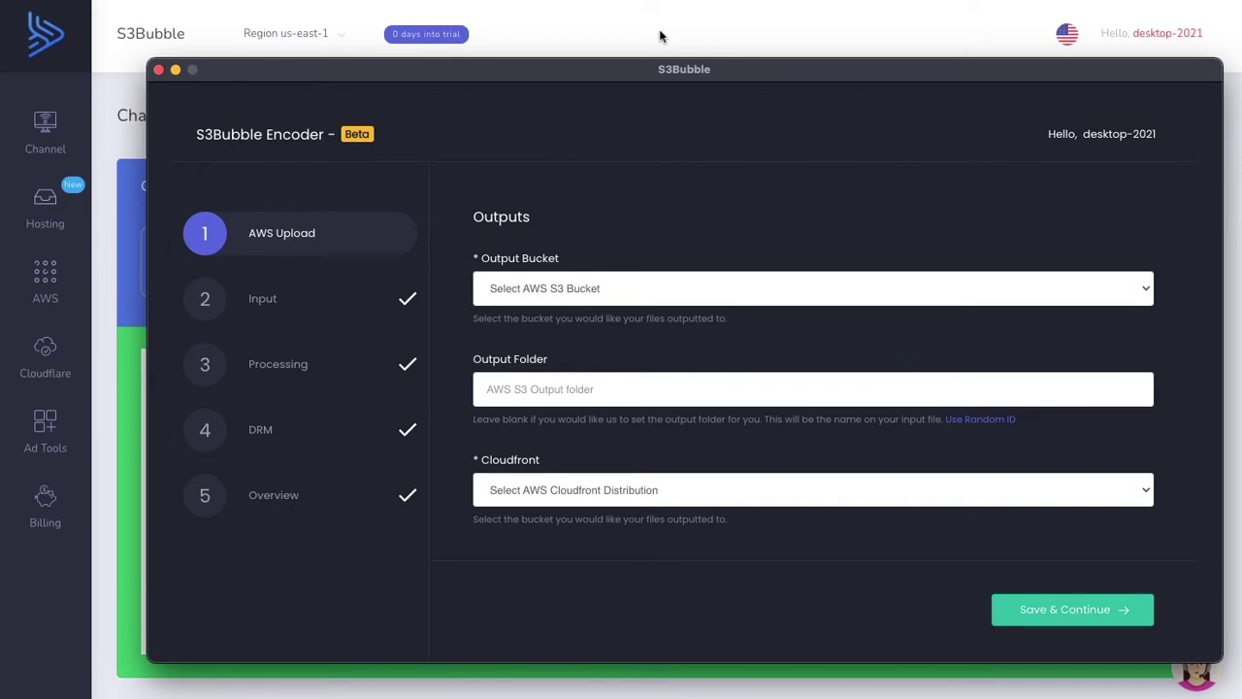
left_click(660, 36)
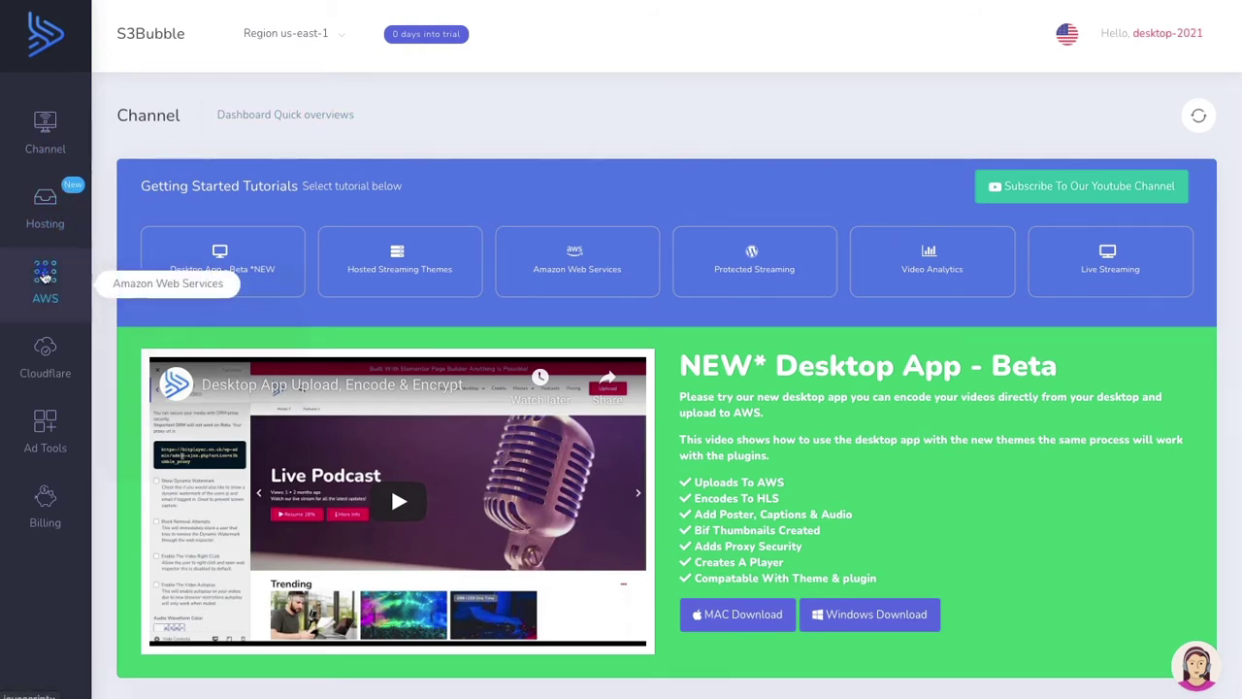
left_click(45, 276)
mouse_move(207, 318)
left_click(373, 322)
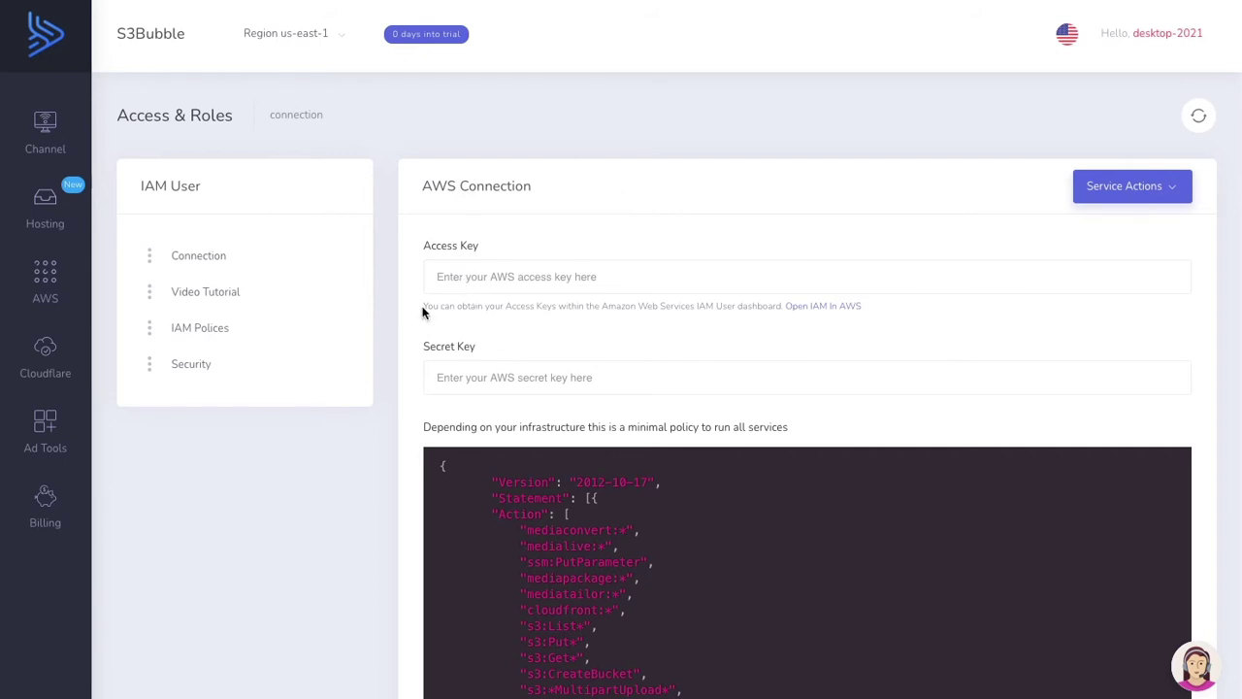
- Select the minimal IAM policy JSON shown on the connection page
scroll(422, 311, "down", 3)
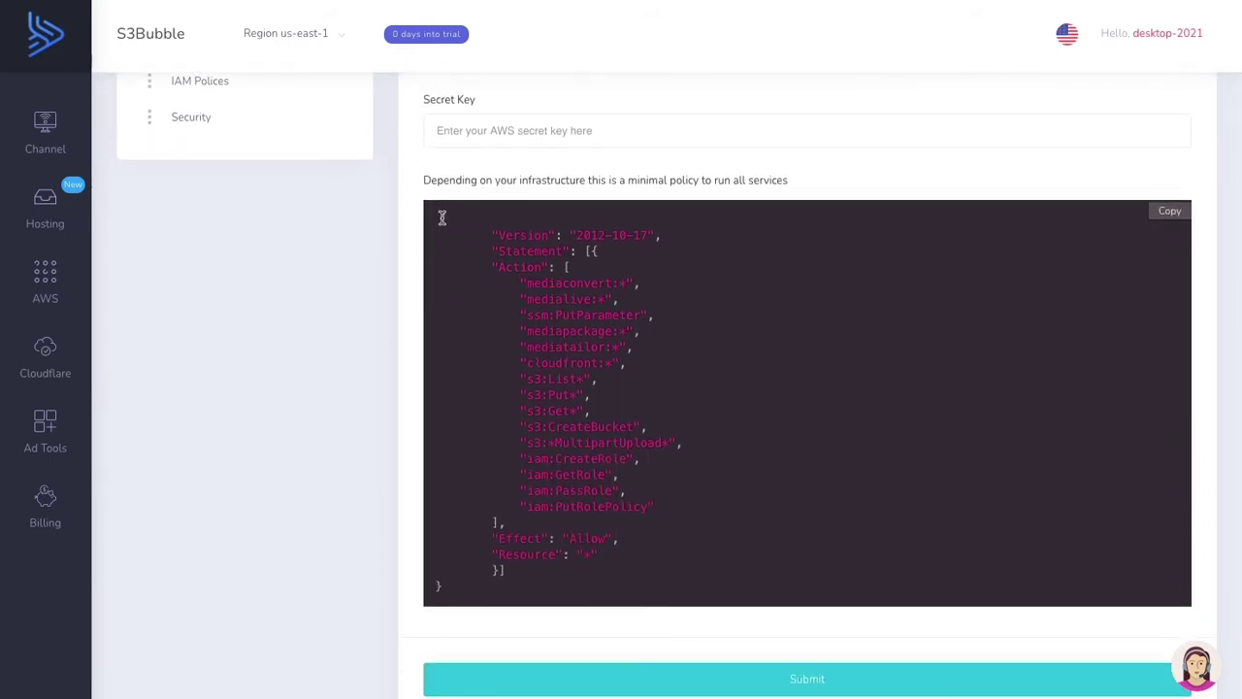
left_click_drag(441, 218, 498, 596)
scroll(436, 430, "up", 1)
left_click(489, 332)
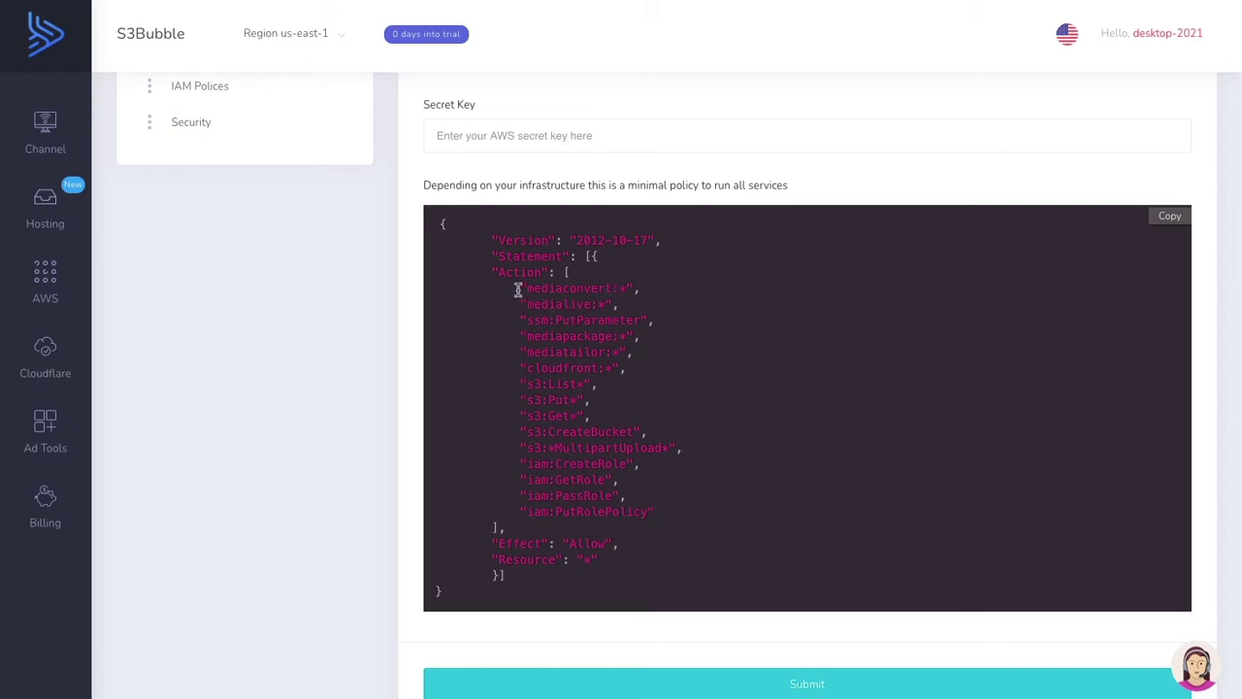
- Browse the example IAM policies, expand the S3Bubble Desktop App one, then return to Connection
scroll(585, 491, "up", 3)
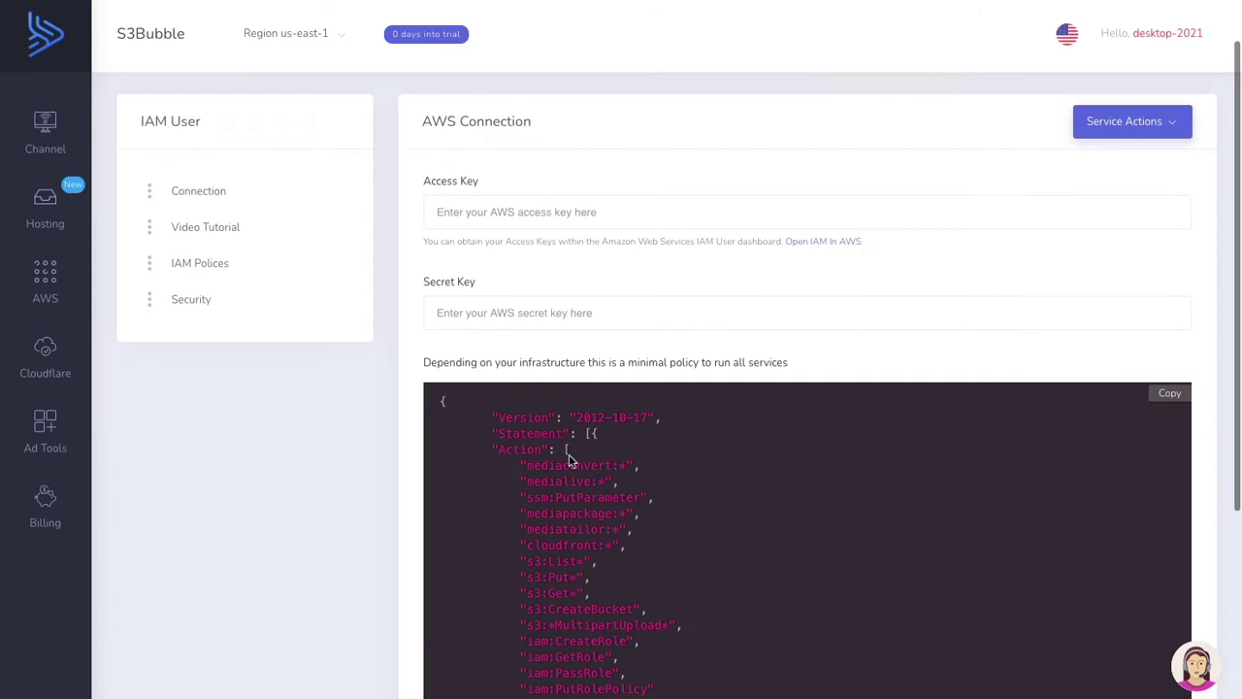
left_click(267, 264)
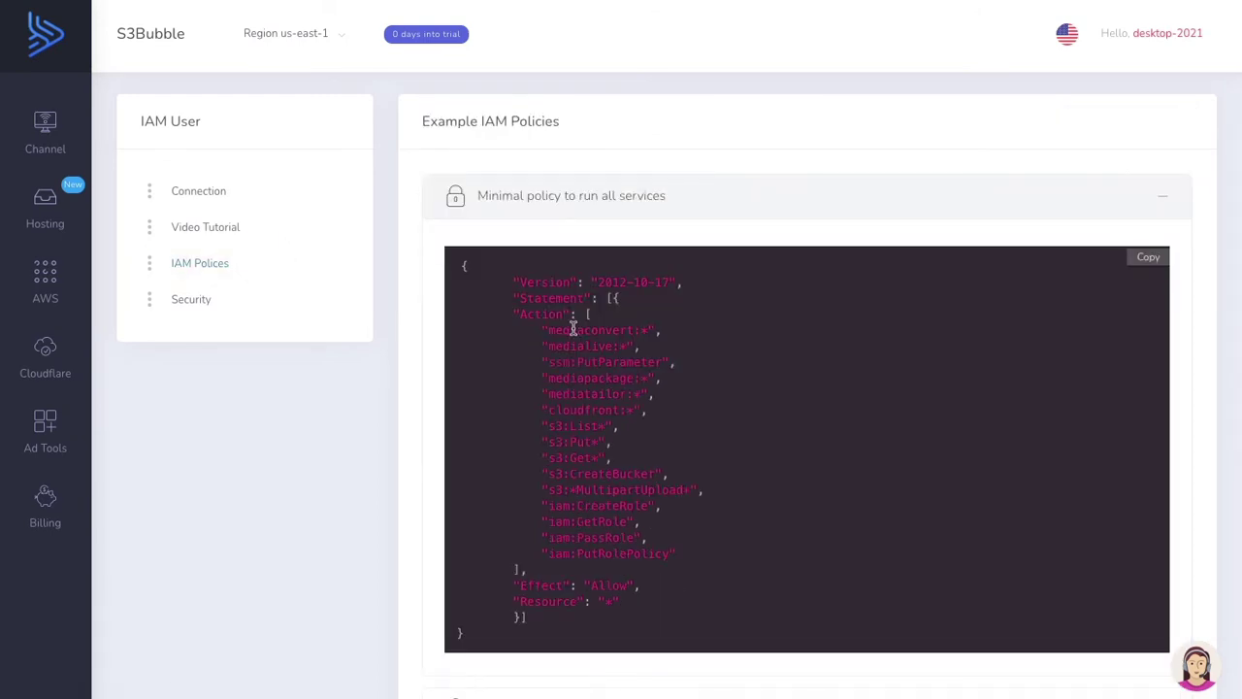
scroll(577, 320, "down", 2)
scroll(630, 291, "up", 1)
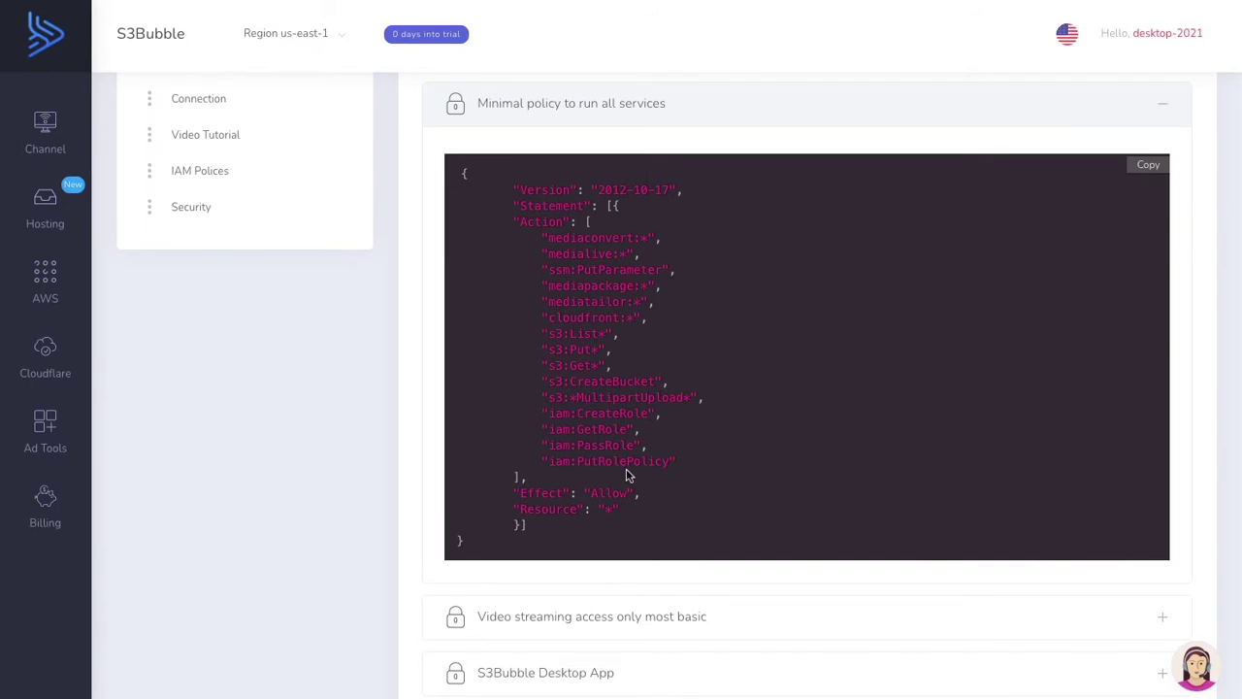
scroll(569, 283, "down", 2)
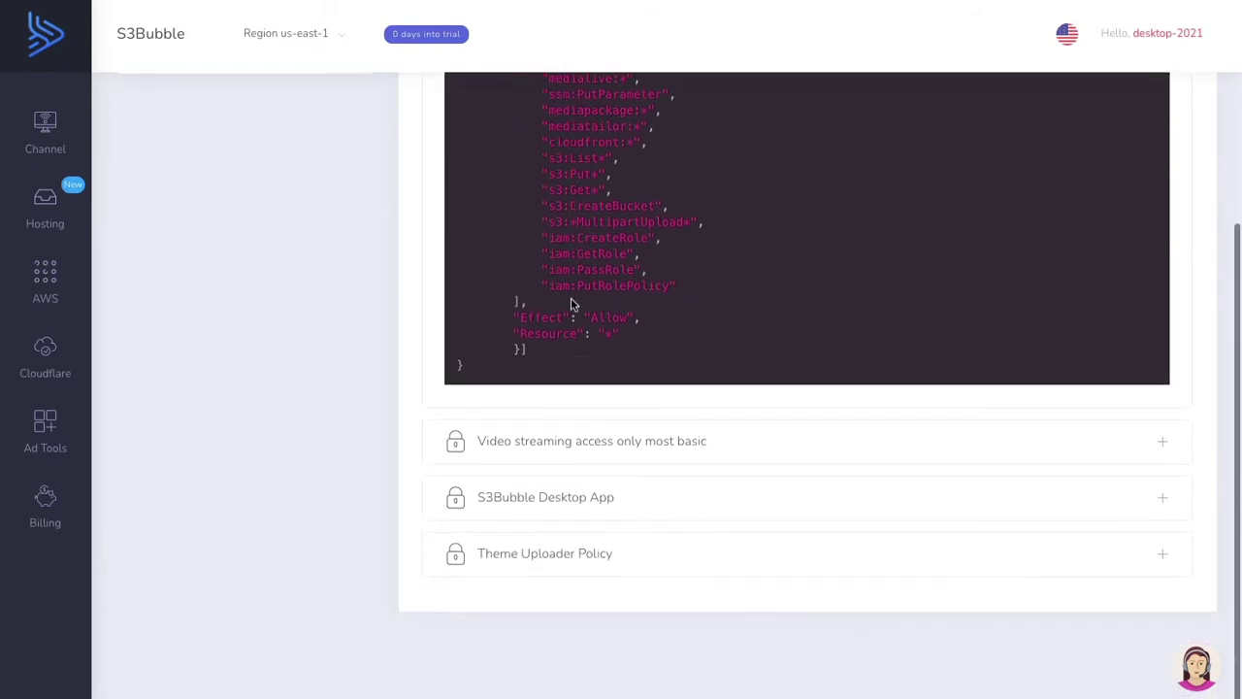
scroll(571, 305, "up", 3)
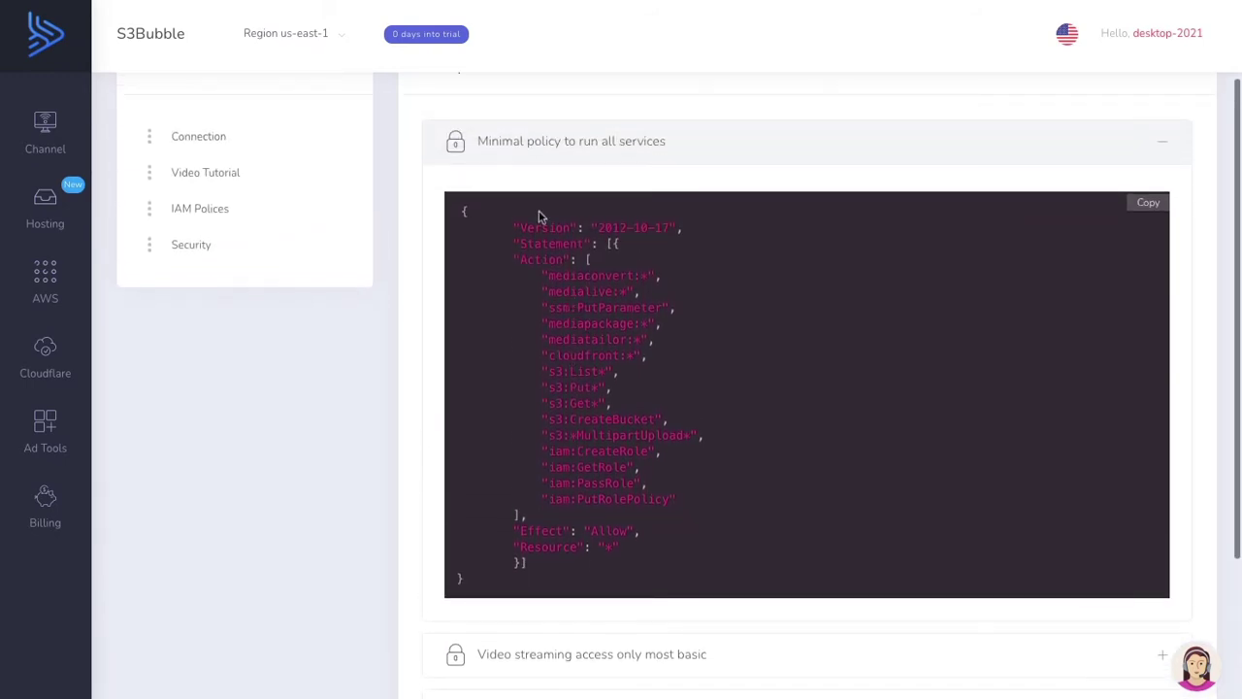
scroll(543, 203, "down", 3)
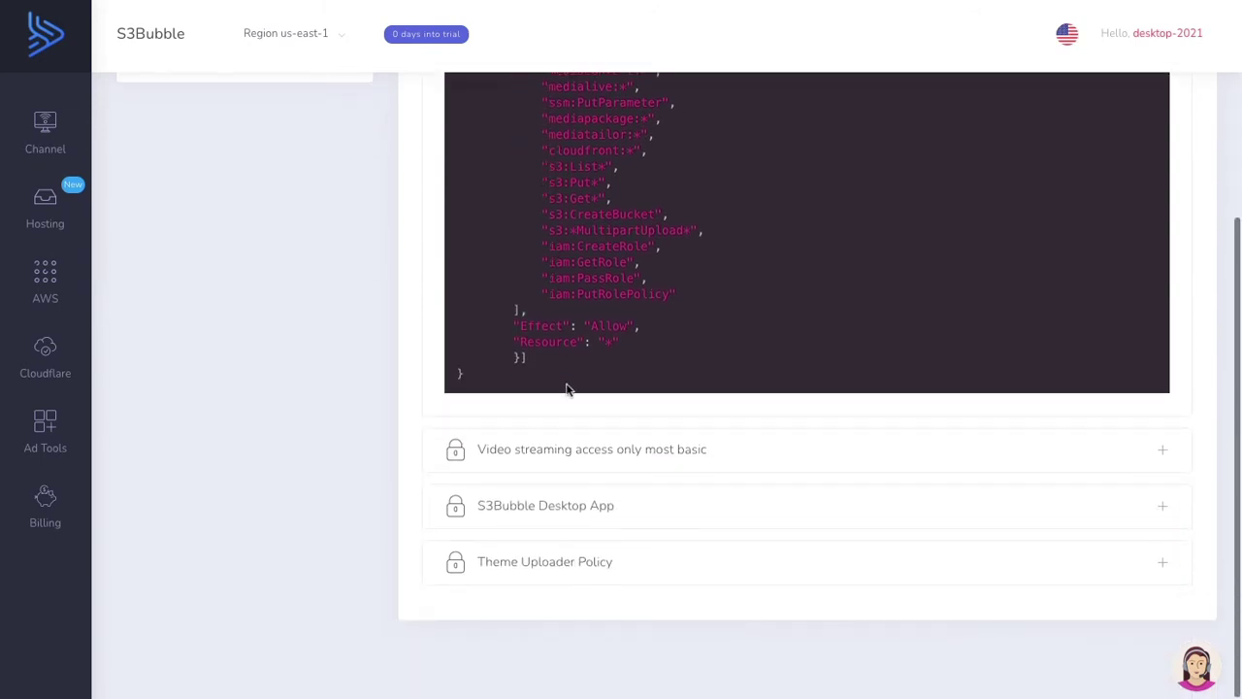
left_click(648, 510)
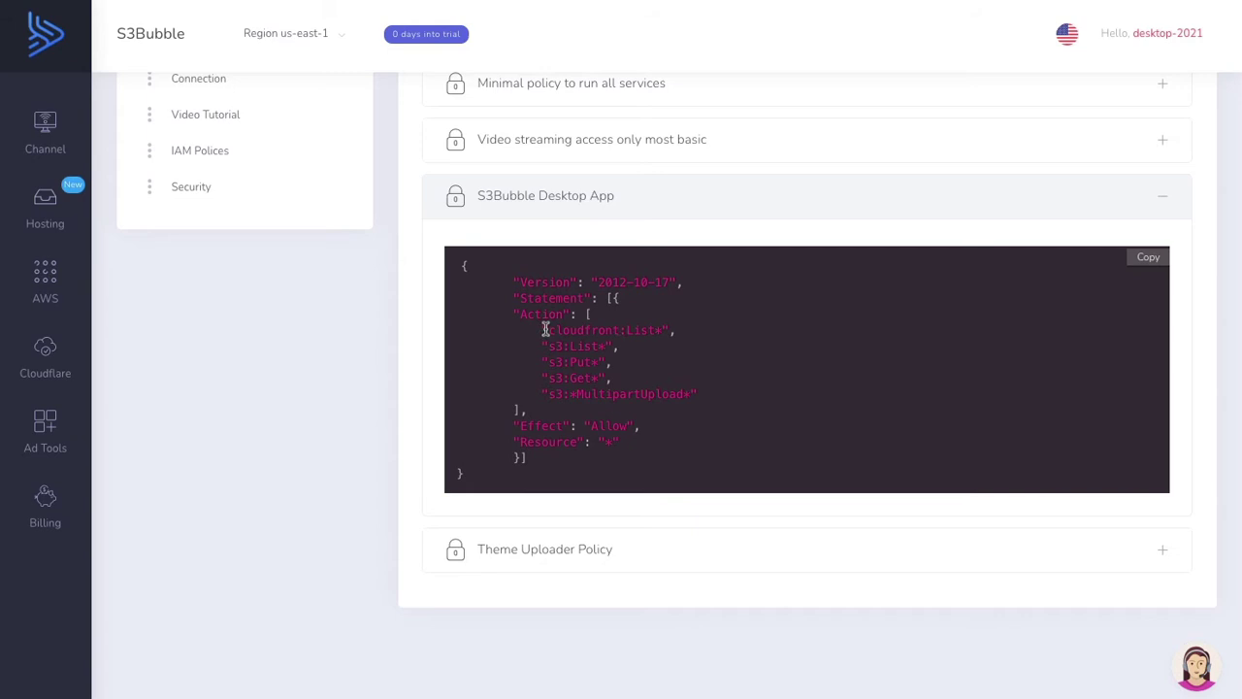
scroll(579, 442, "up", 3)
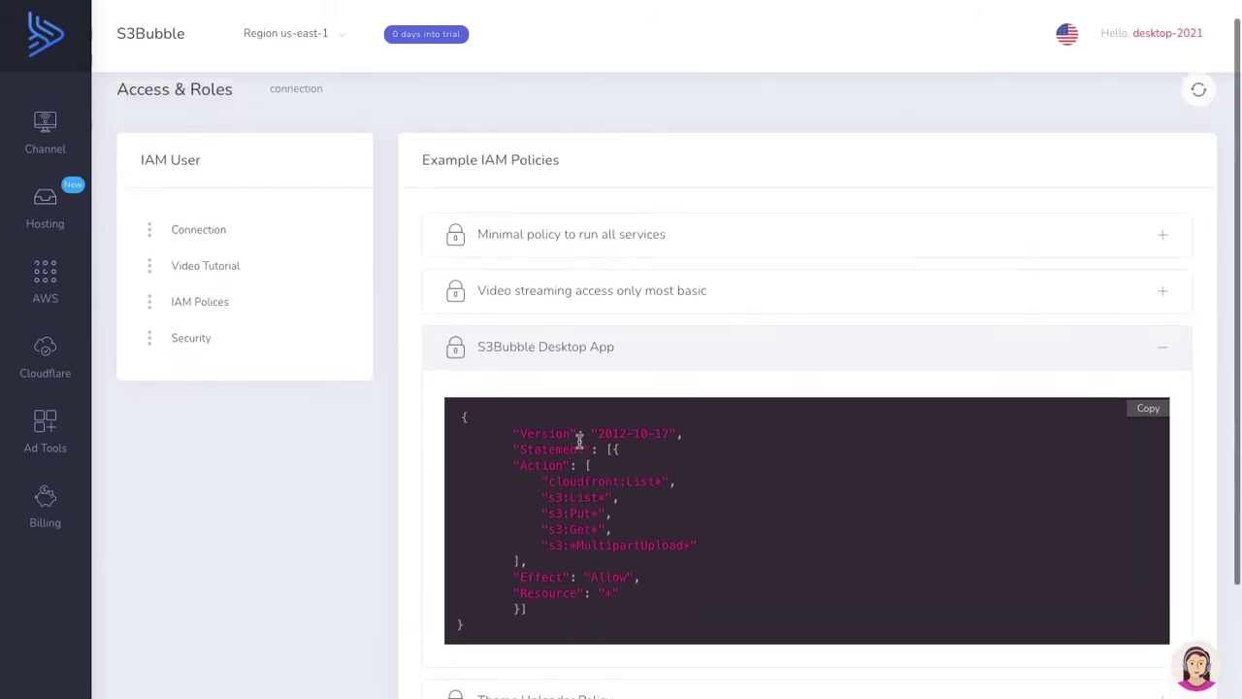
left_click(261, 266)
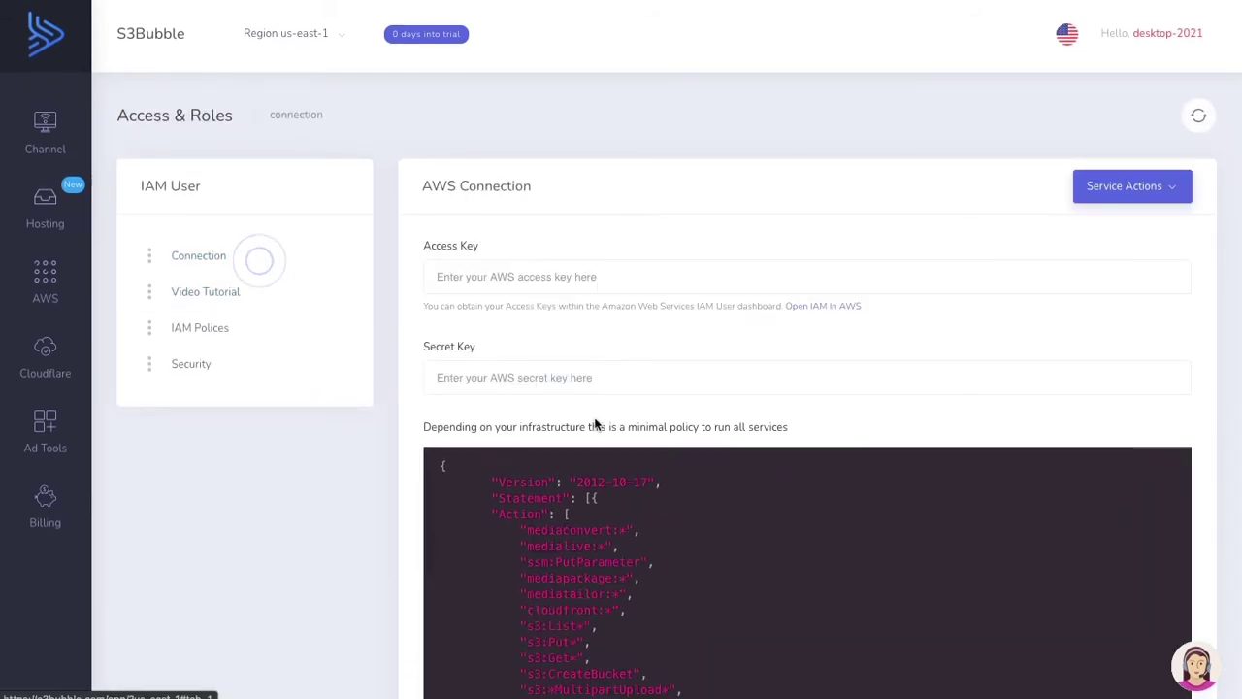
scroll(591, 424, "down", 2)
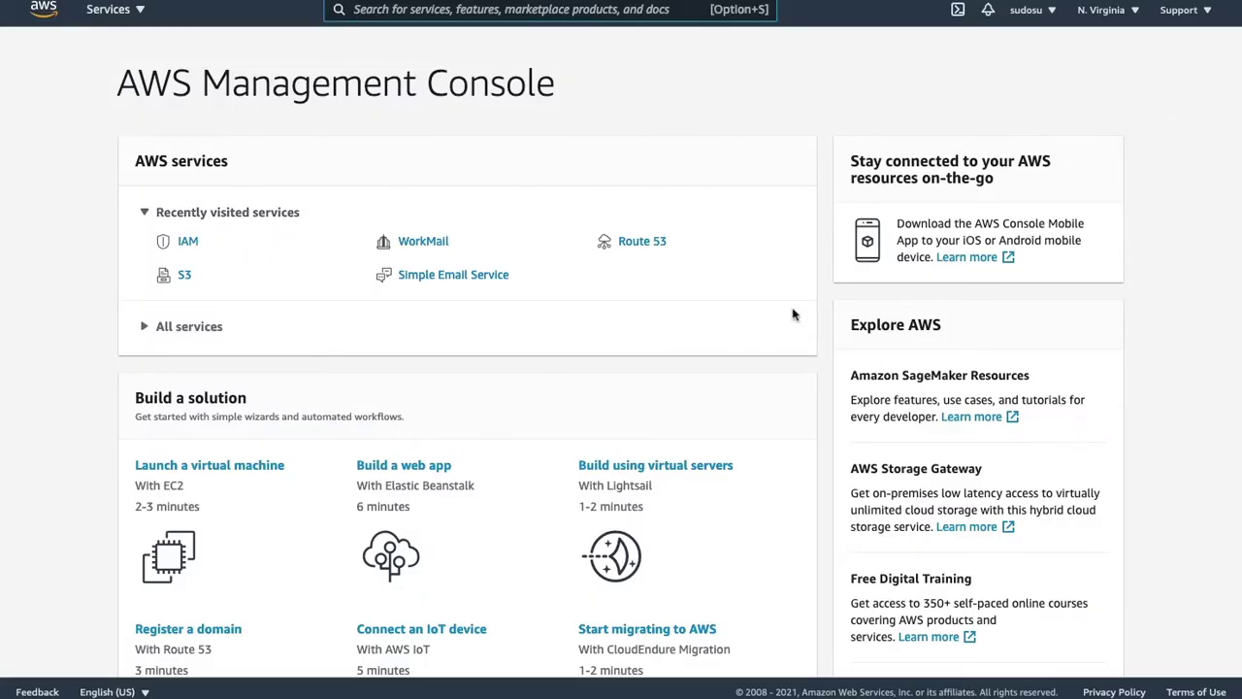
- Start a new IAM policy and replace its JSON with the copied S3Bubble minimal policy
left_click(191, 243)
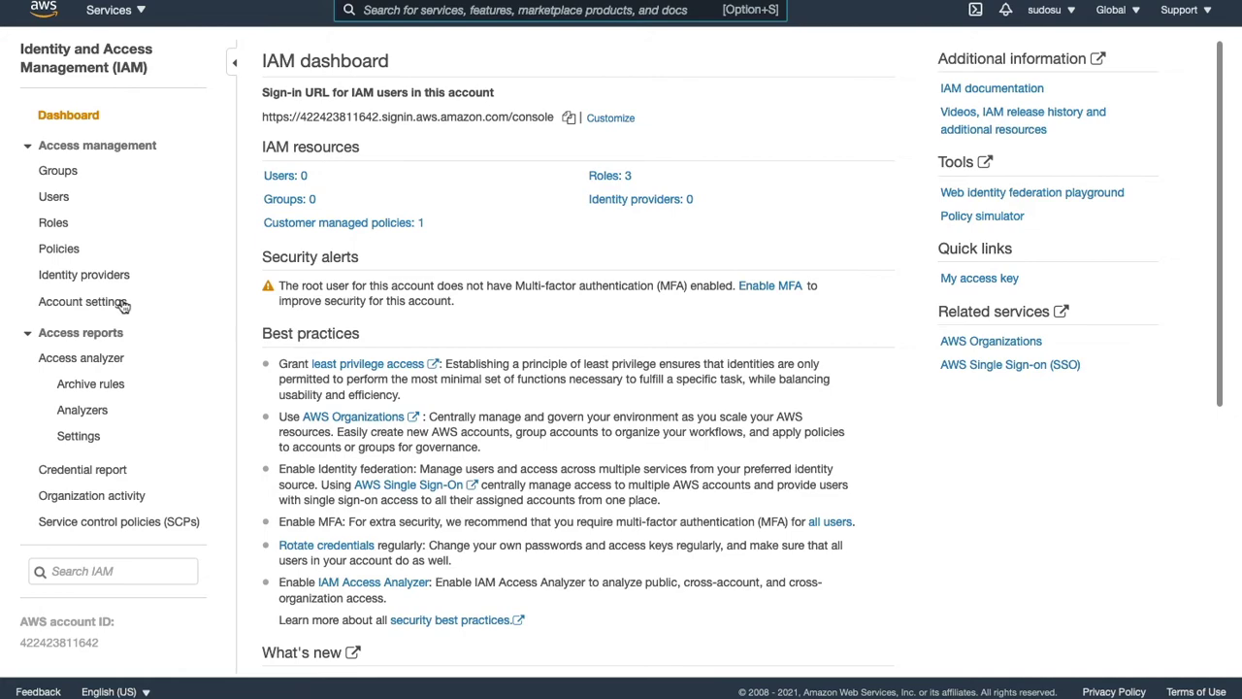
left_click(64, 248)
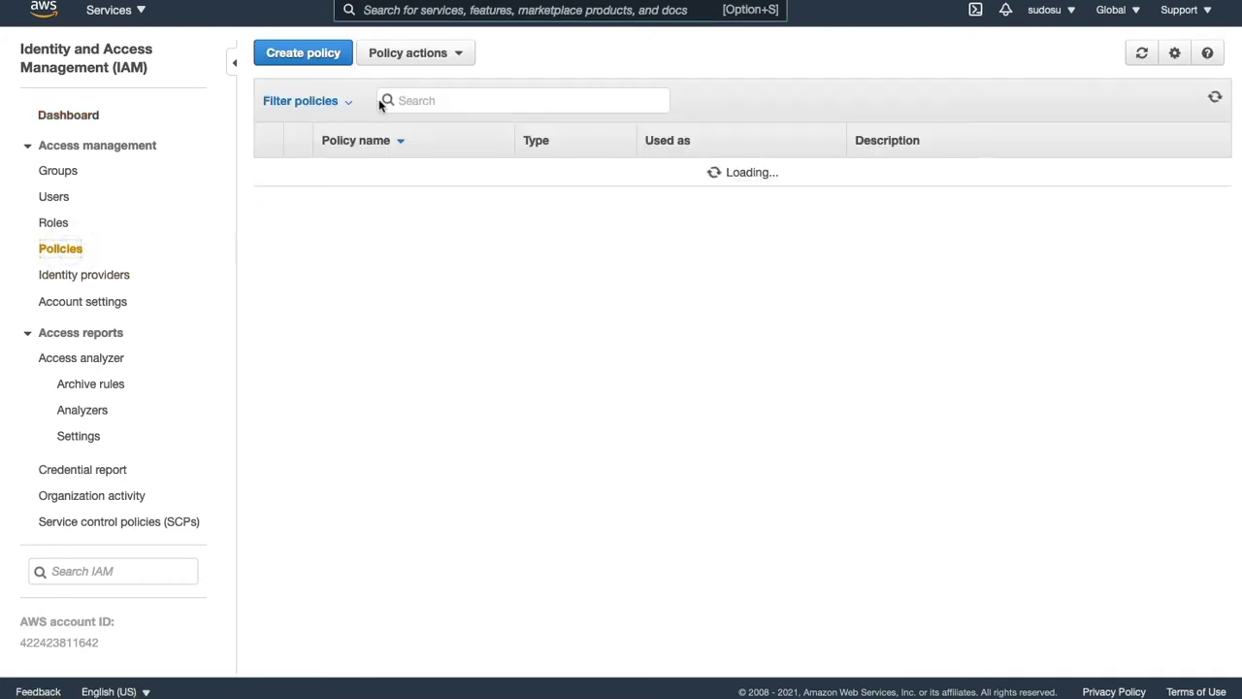
left_click(317, 58)
left_click(262, 165)
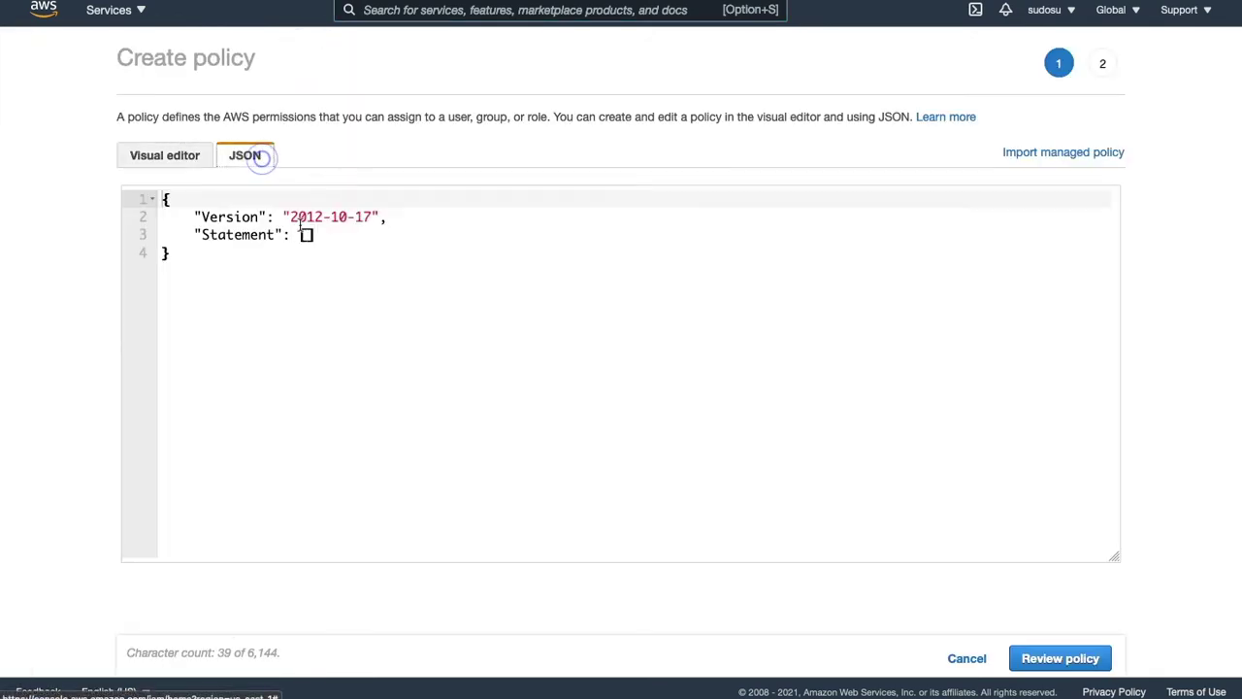
left_click(217, 268)
key("super+a")
key("super+v")
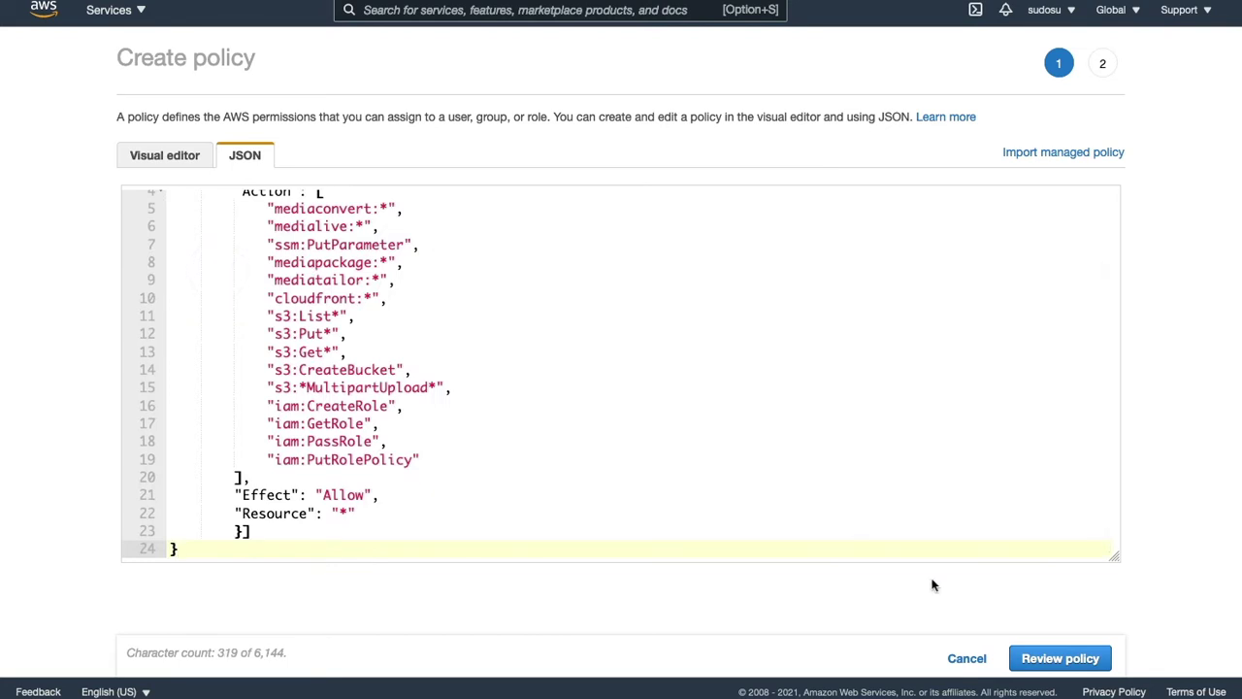
left_click(1048, 656)
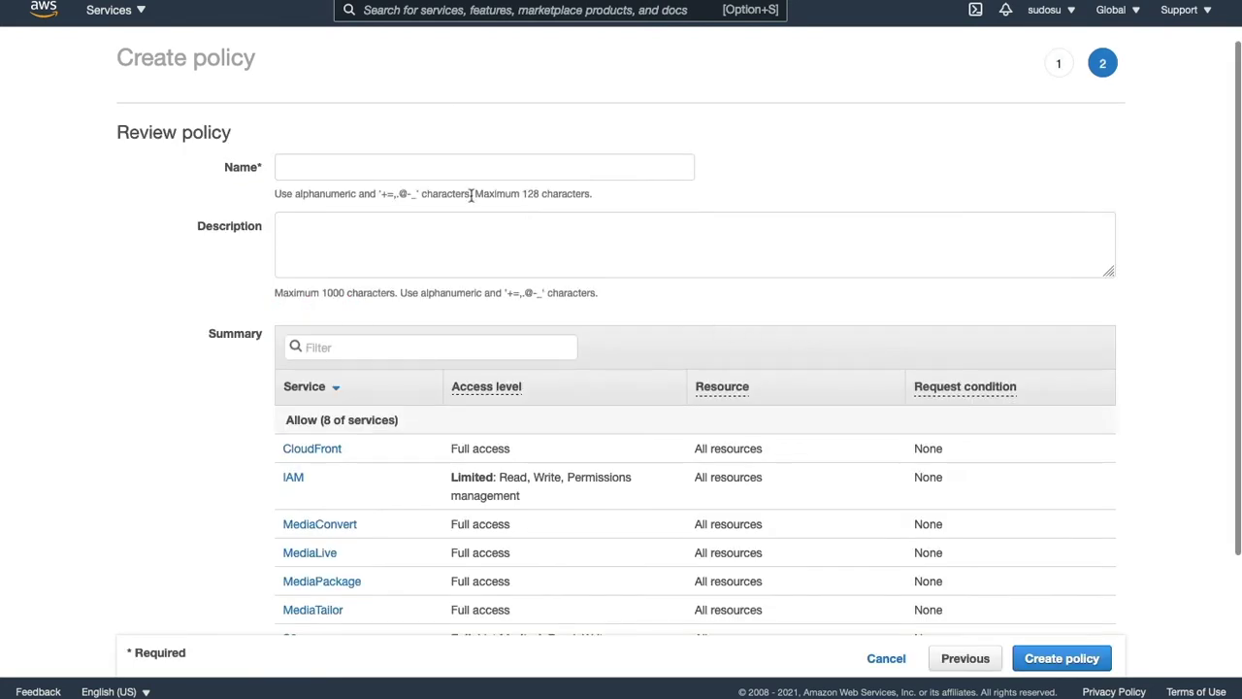
- Name the policy s3b-2021-admin, describe it as 'our admin keys for s3bubble', and create it
left_click(430, 169)
type("s3b-2021-admin")
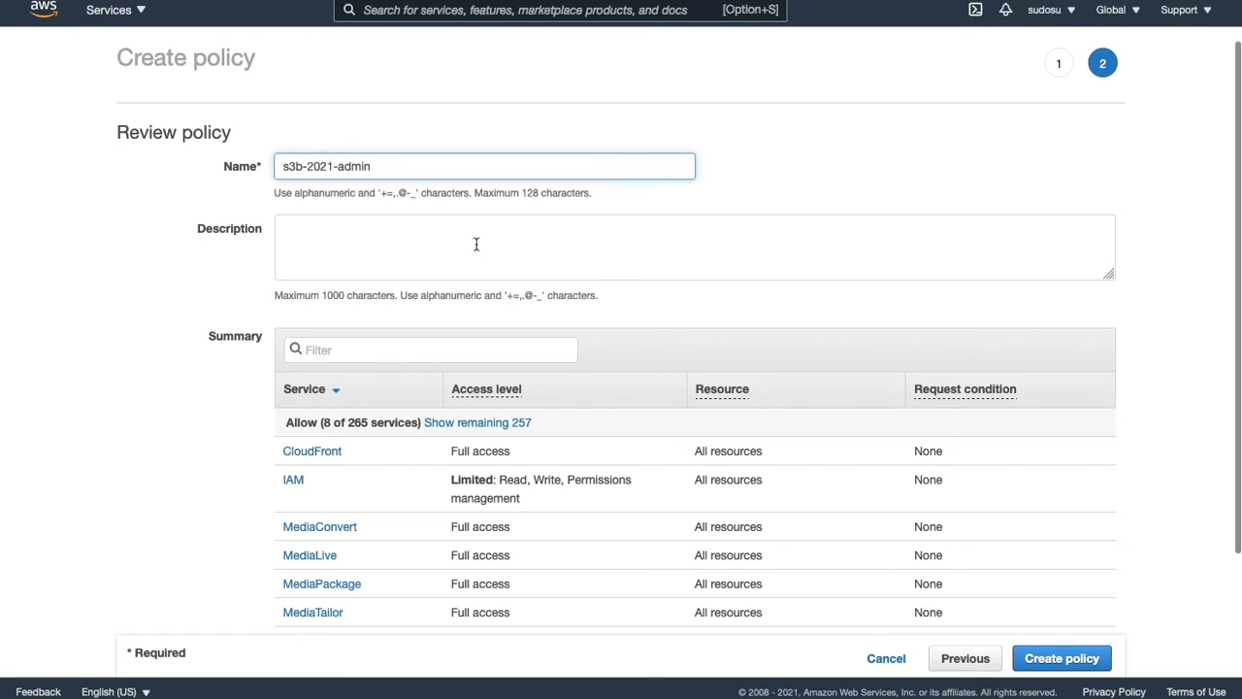
left_click(463, 244)
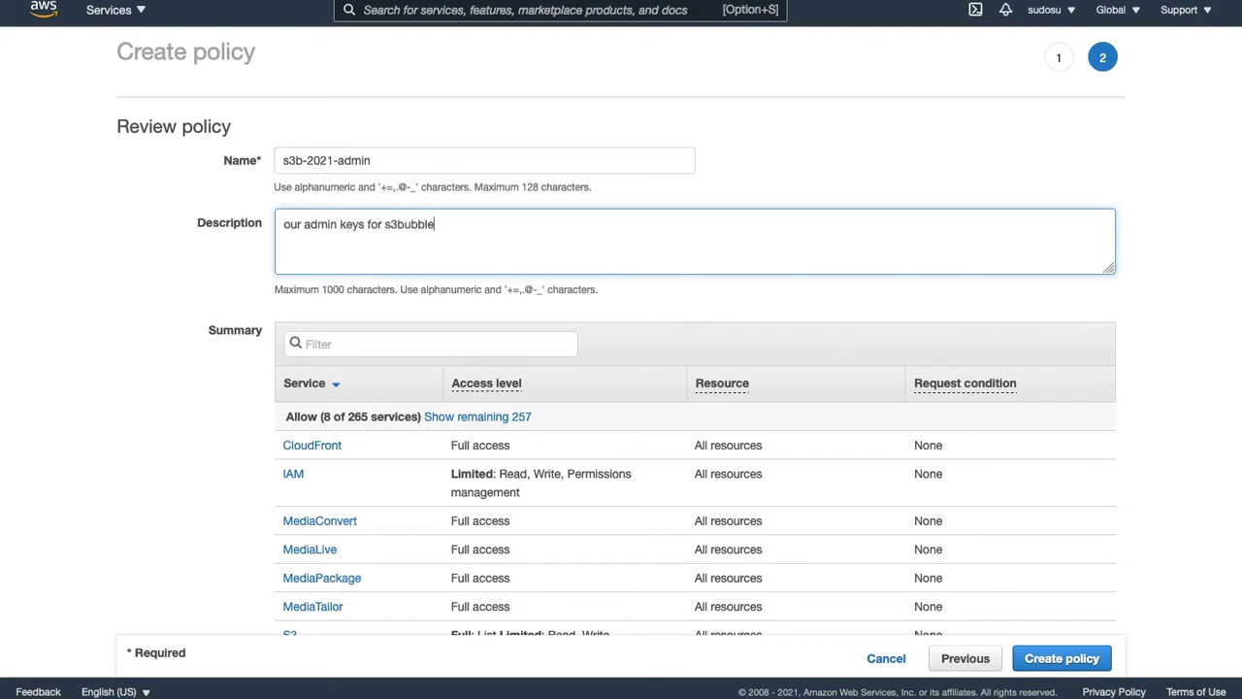
scroll(796, 437, "down", 1)
left_click(1061, 658)
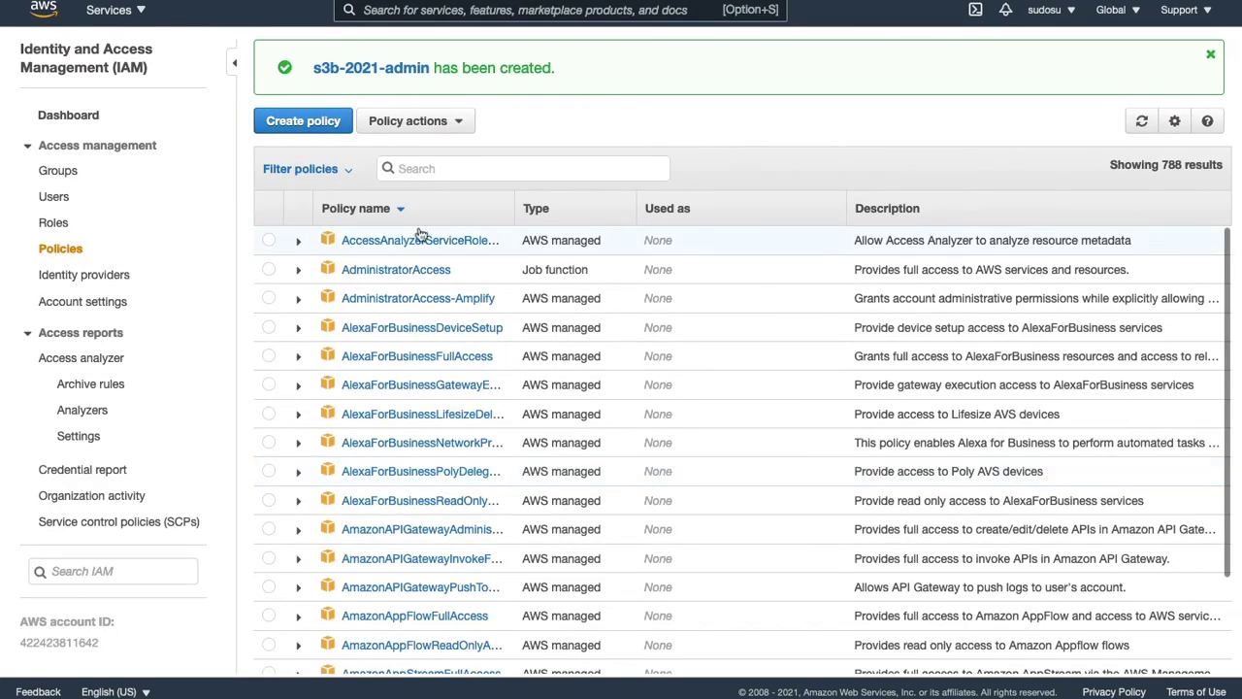
- Add a new IAM user s3b-2021-admin with programmatic access
left_click(55, 198)
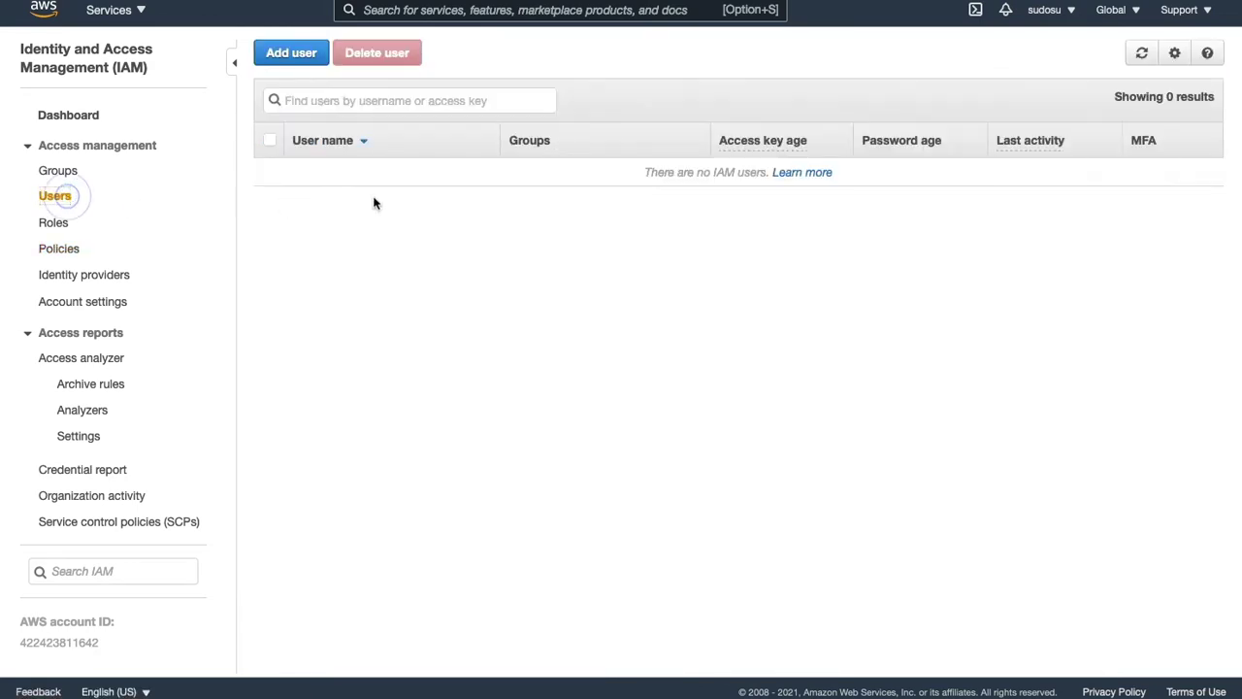
left_click(297, 55)
left_click(498, 182)
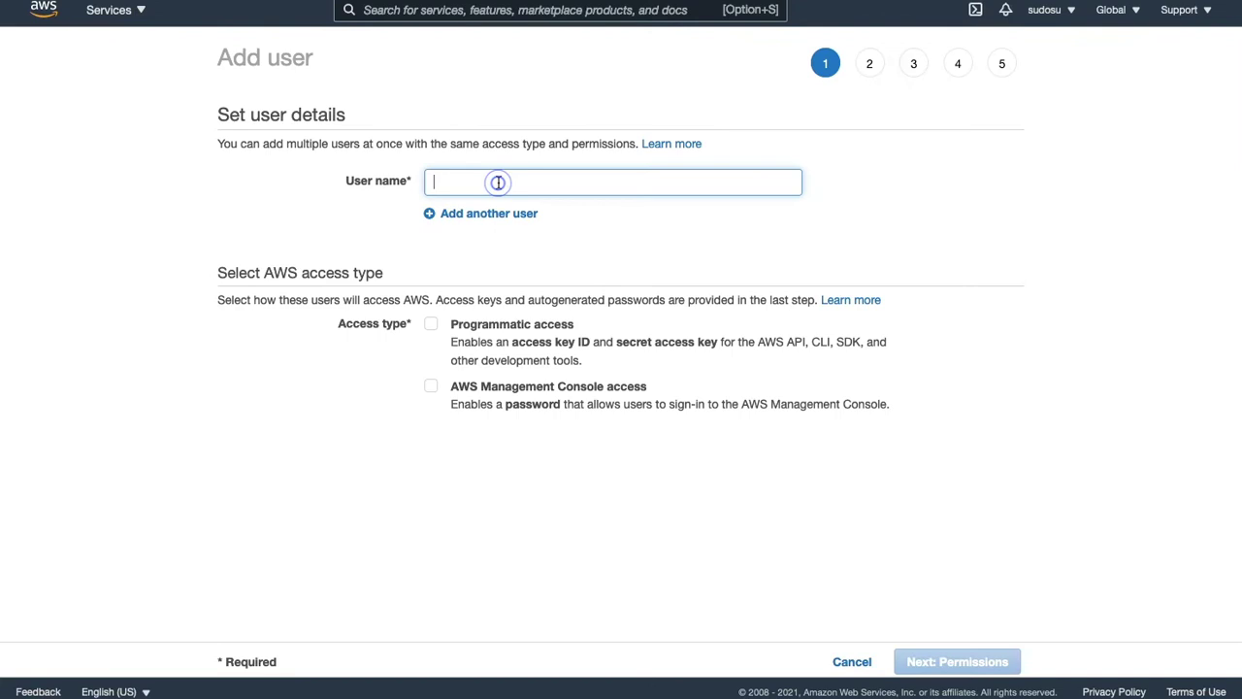
type("s3b-2021-admin")
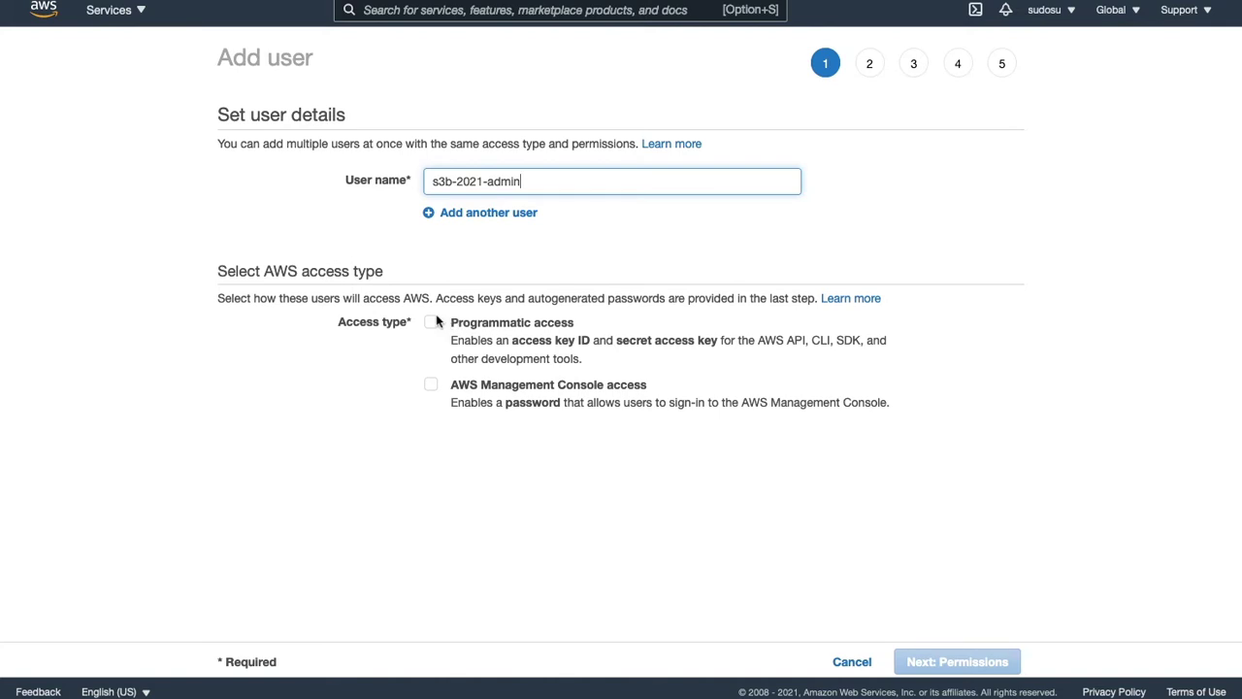
left_click(429, 321)
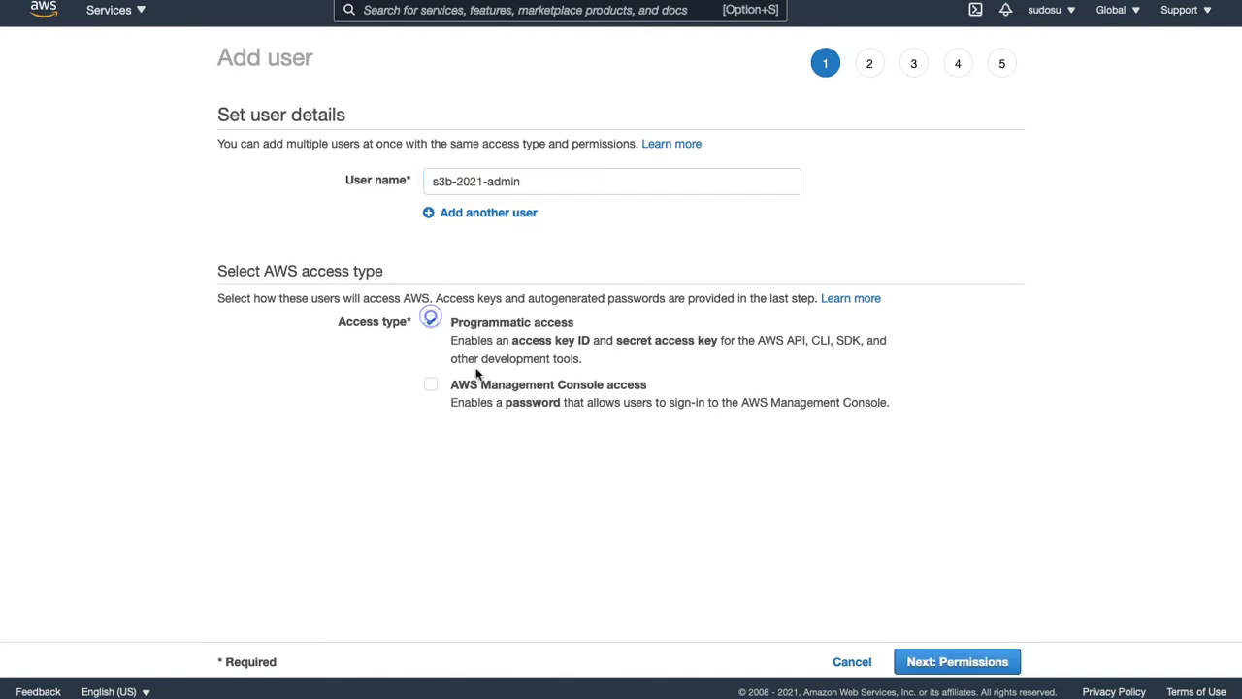
left_click(948, 661)
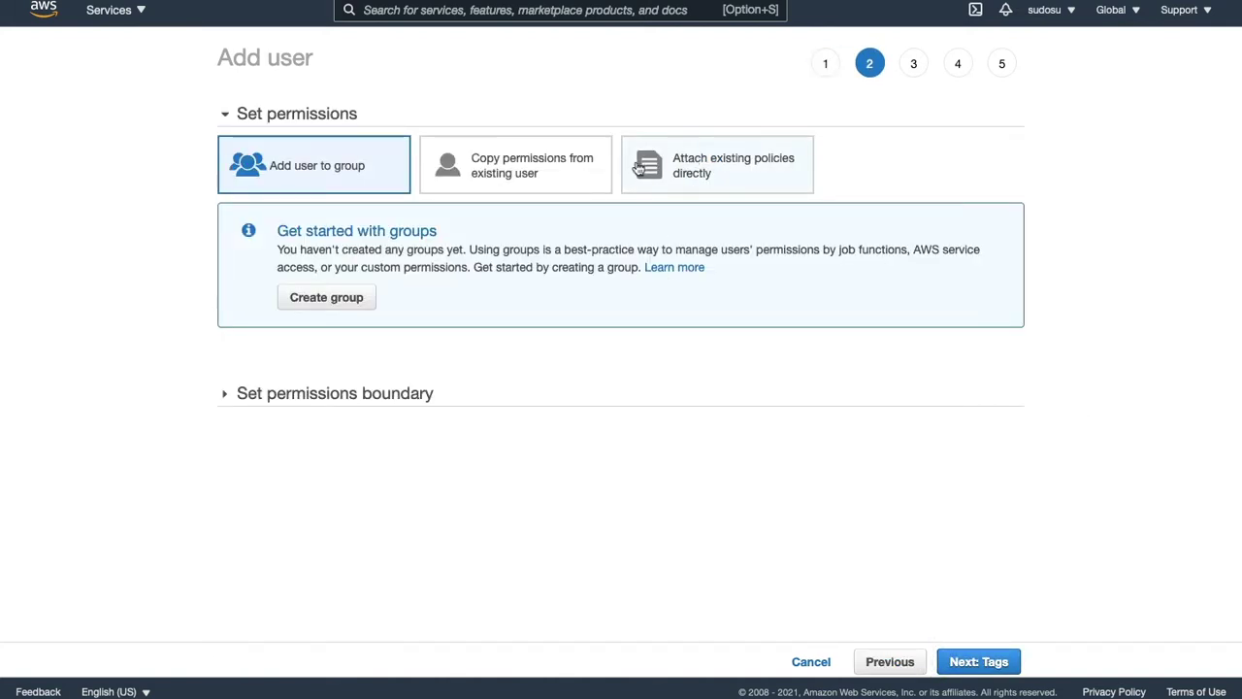
- Attach the s3b-2021-admin policy, create the user, and download its credentials .csv
left_click(701, 175)
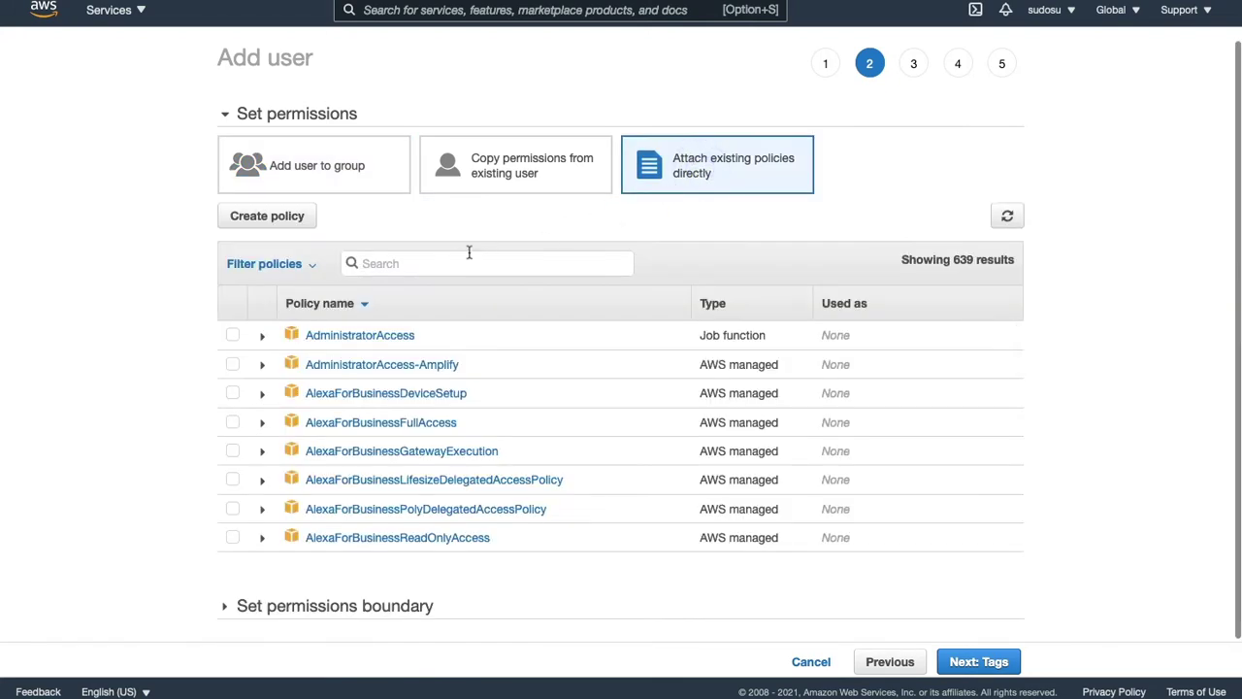
type("s3b")
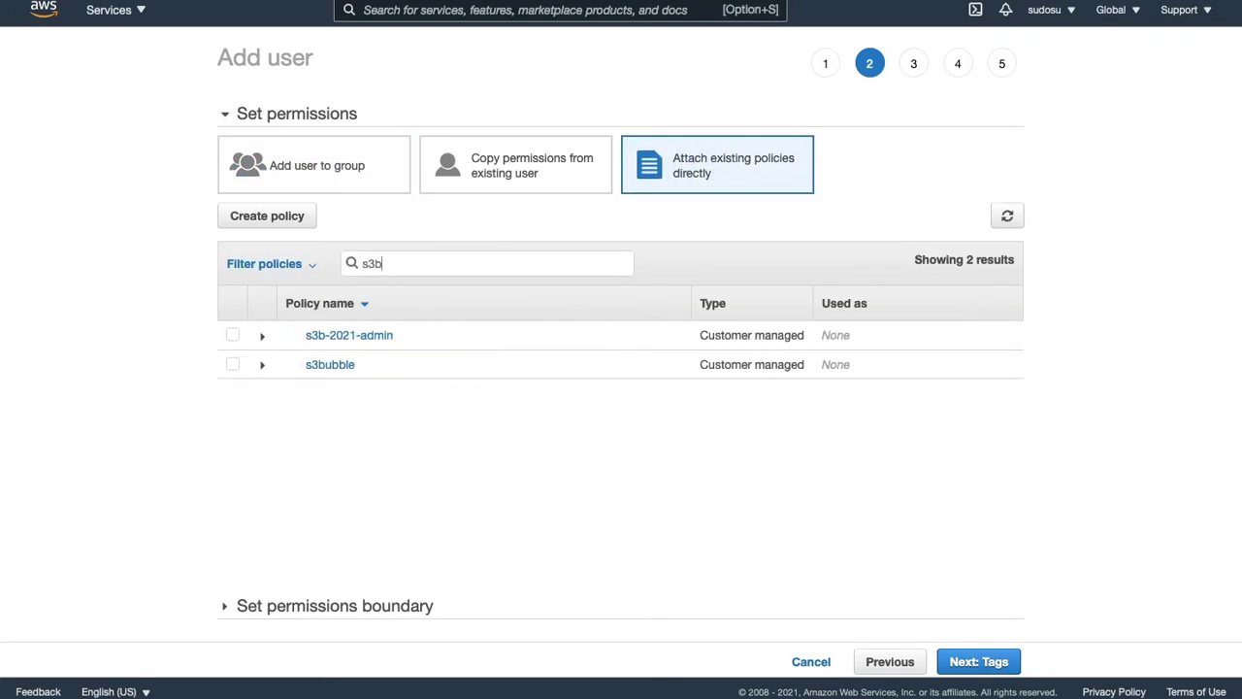
left_click(232, 335)
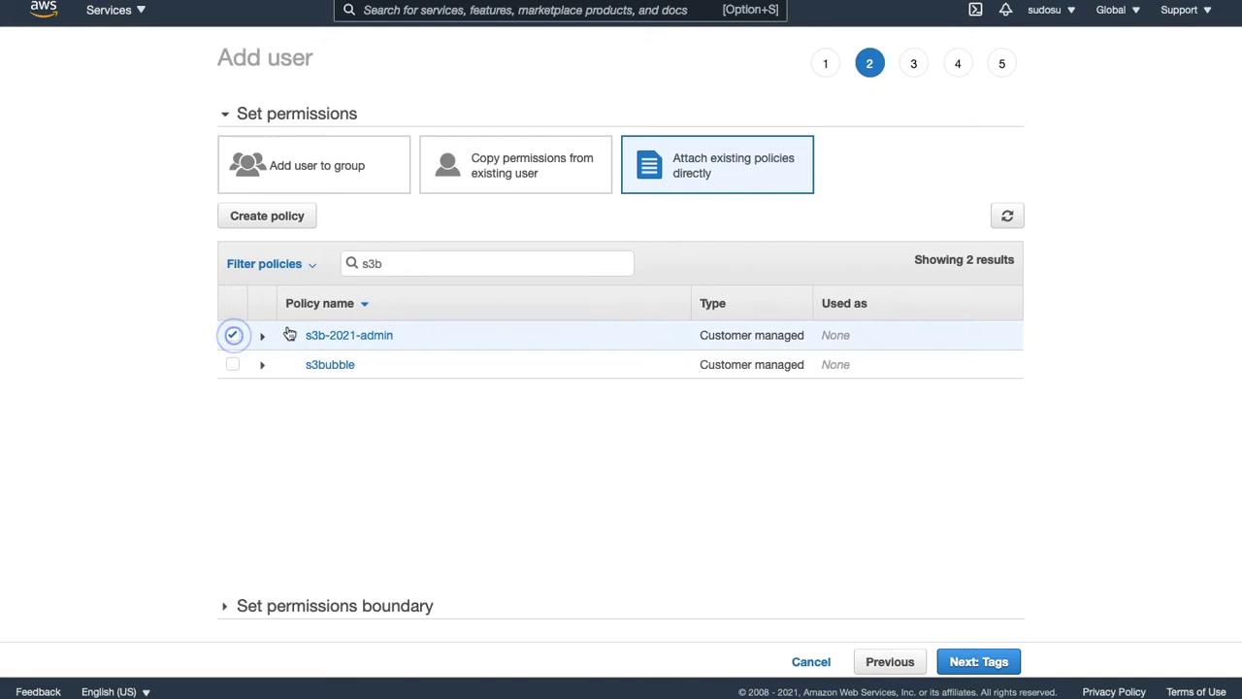
left_click(978, 661)
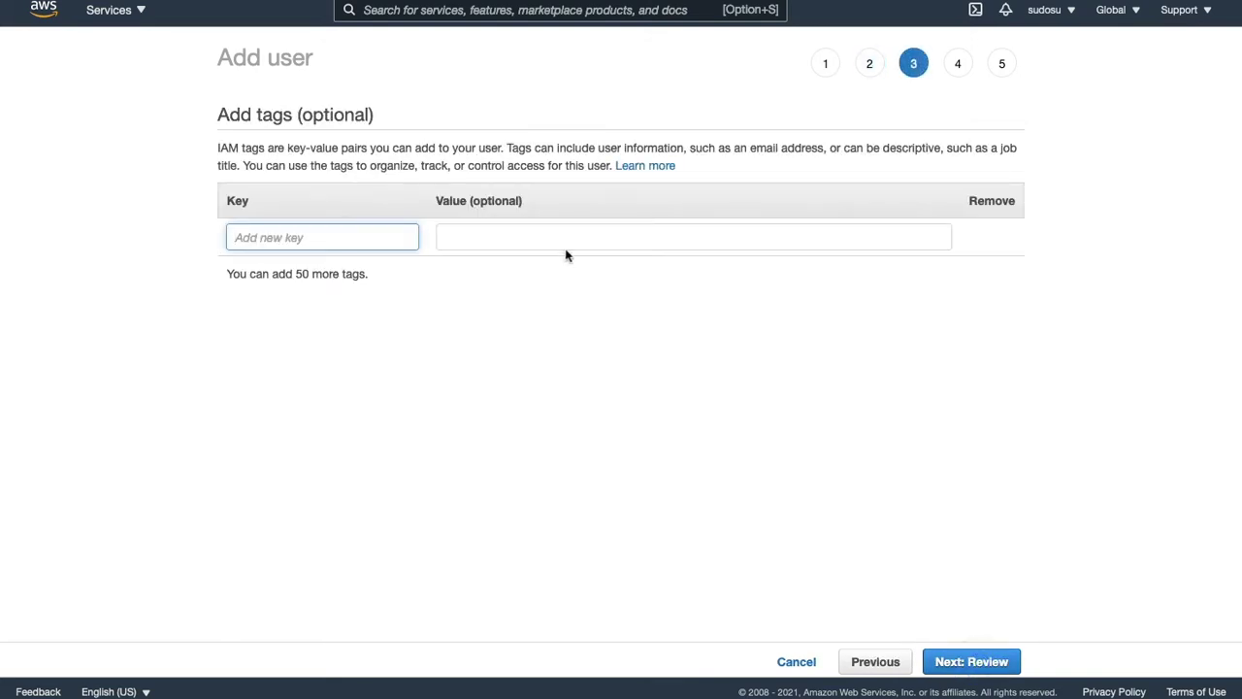
left_click(990, 664)
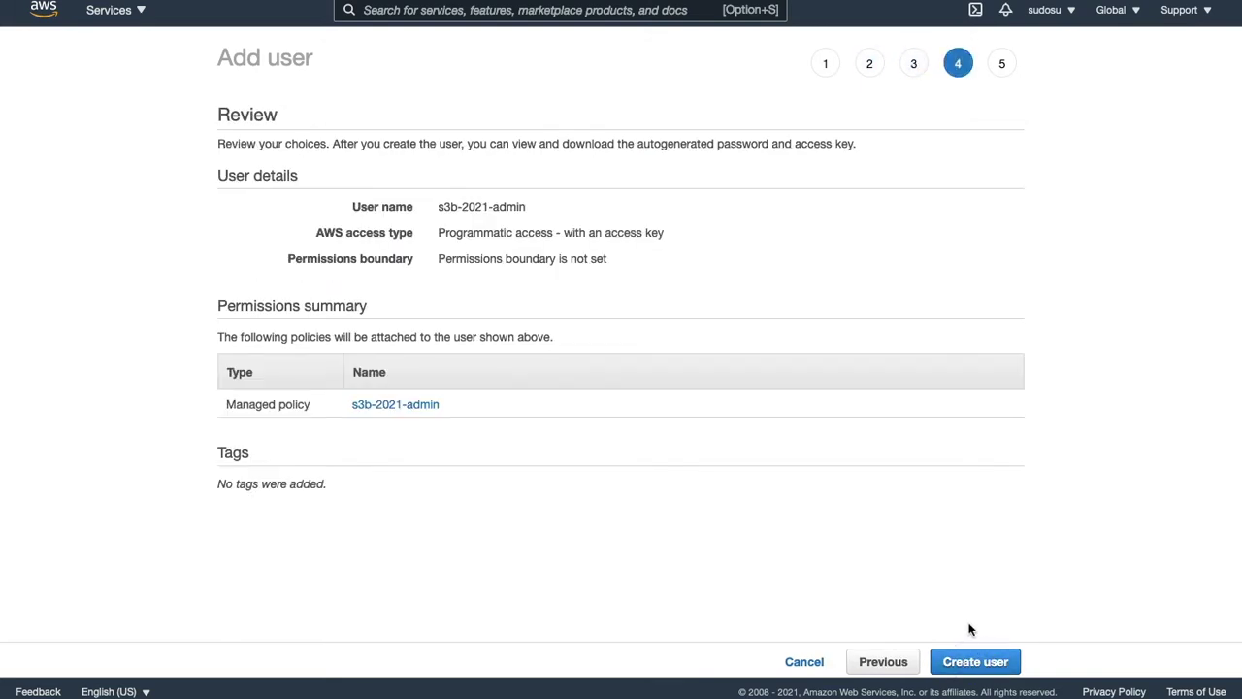
left_click(972, 663)
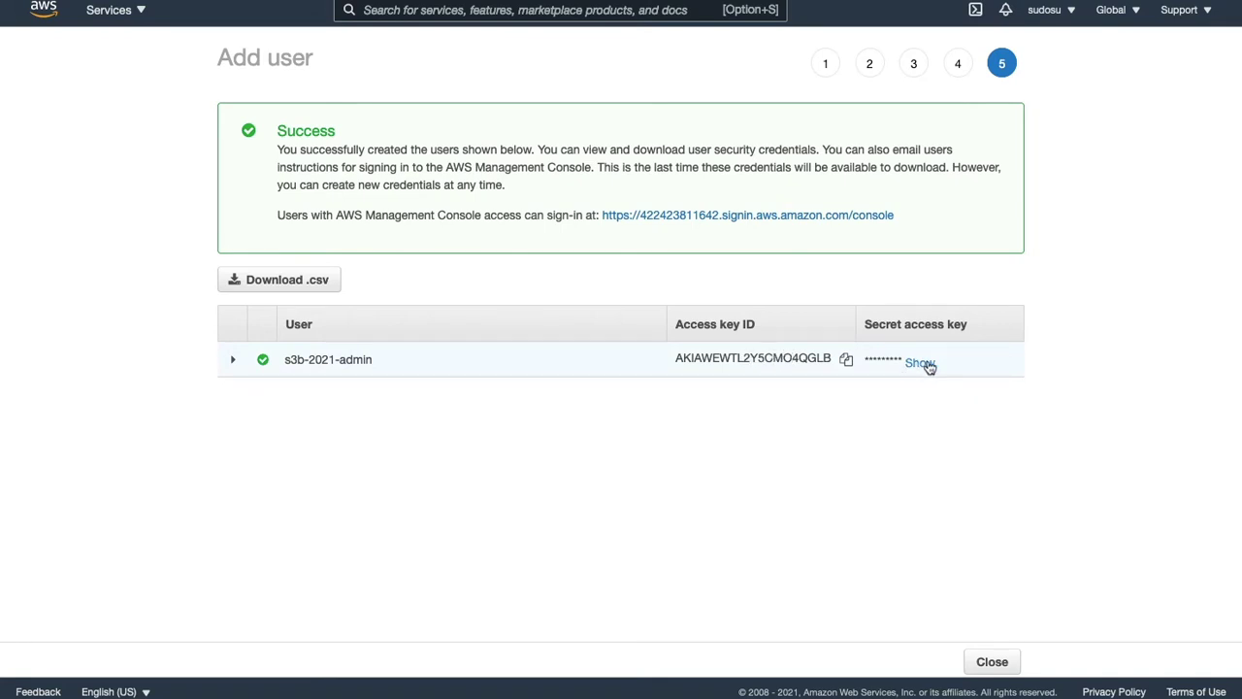
left_click(312, 282)
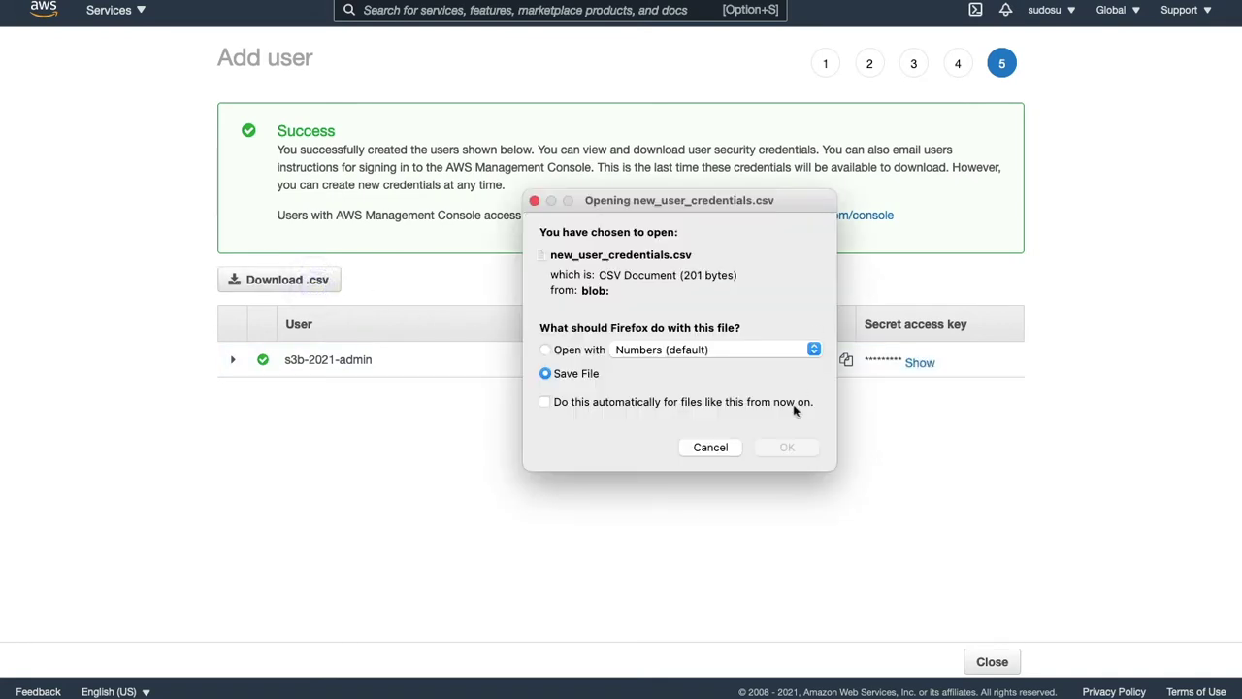
left_click(787, 446)
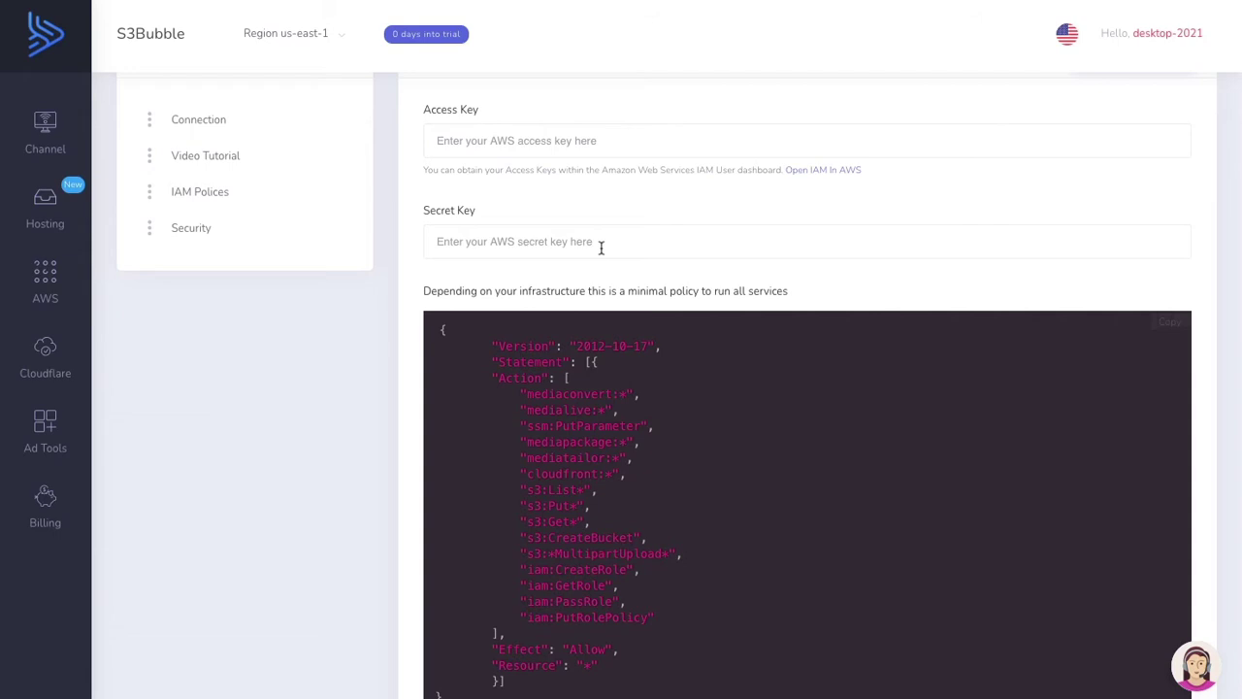
- Check the saved keys' IAM policies, showing S3 and Cloudfront connected, and dismiss the password prompt
scroll(602, 244, "up", 1)
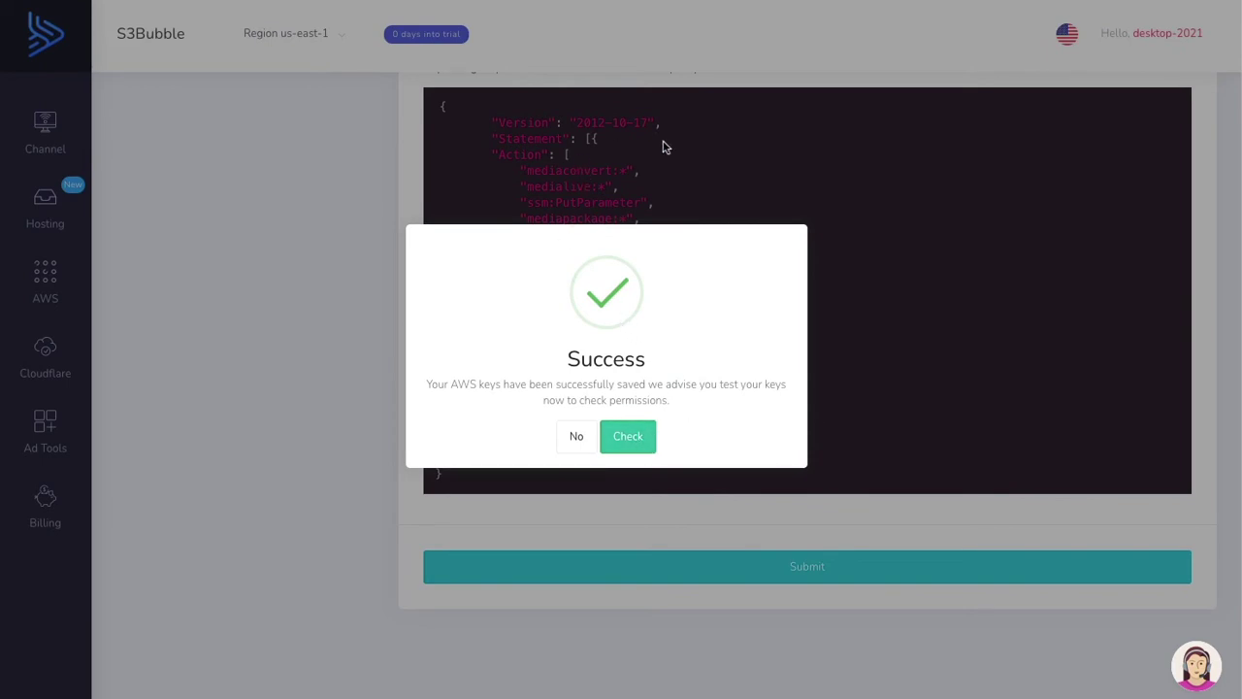
left_click(632, 436)
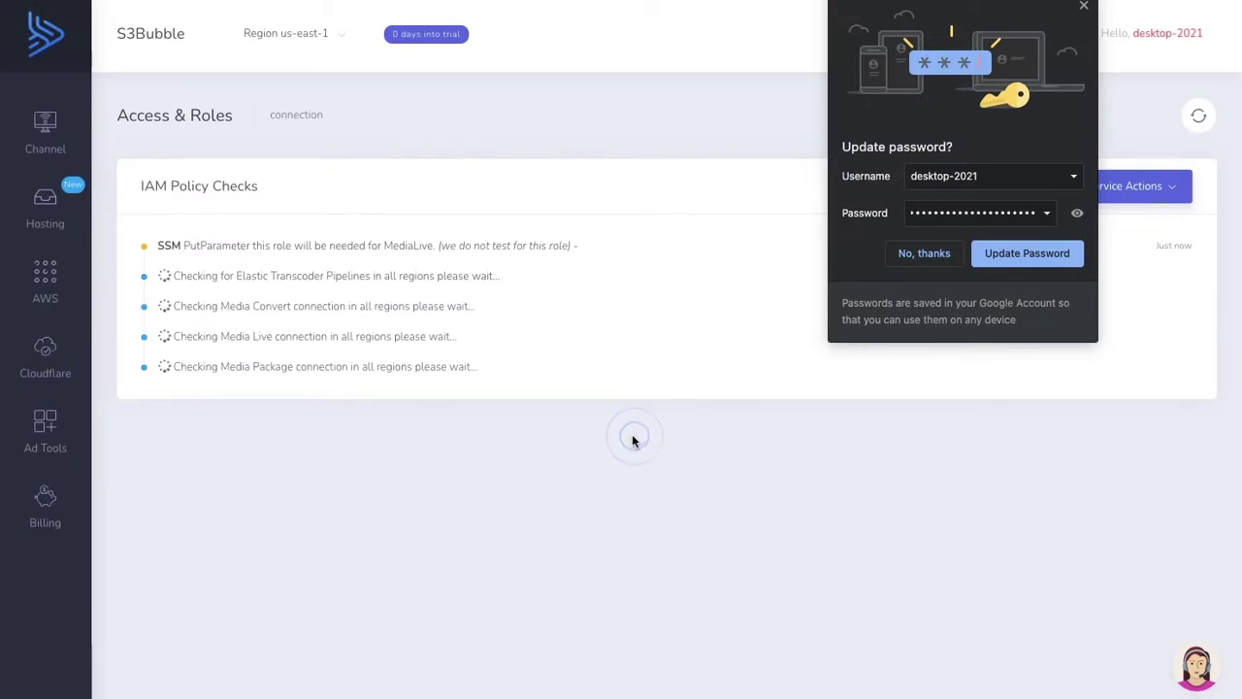
left_click(1084, 7)
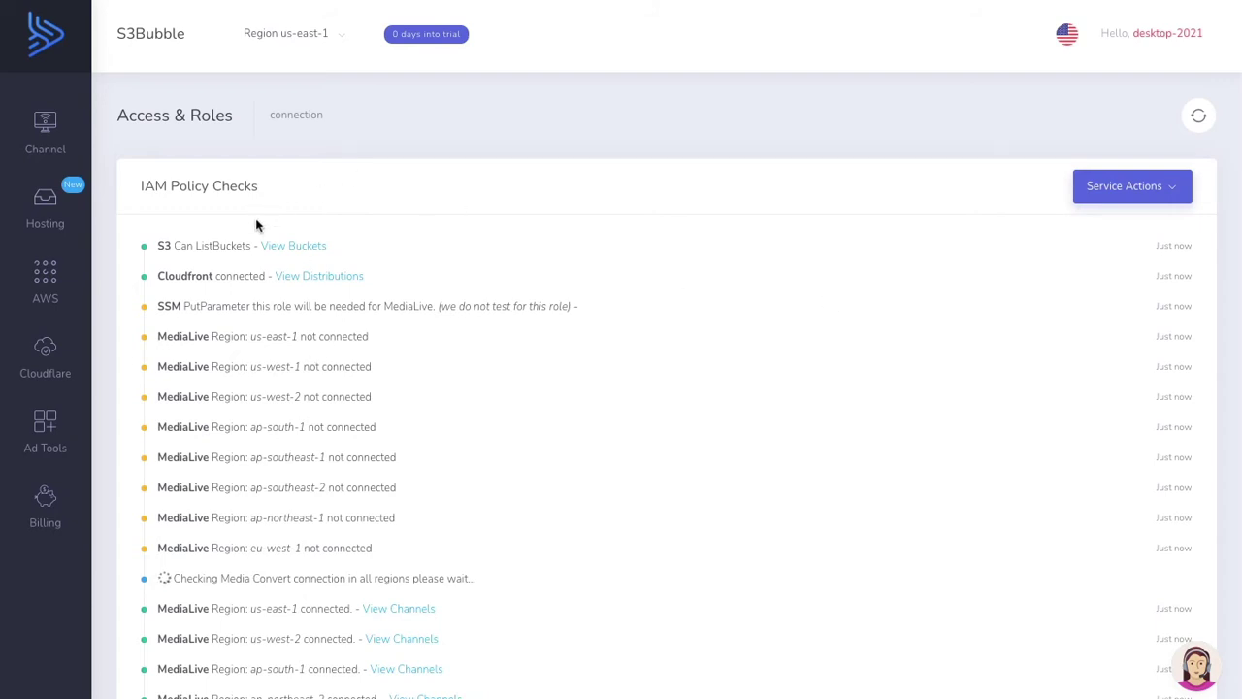
- Go to S3Bubble's S3 storage buckets page
left_click(49, 281)
mouse_move(214, 359)
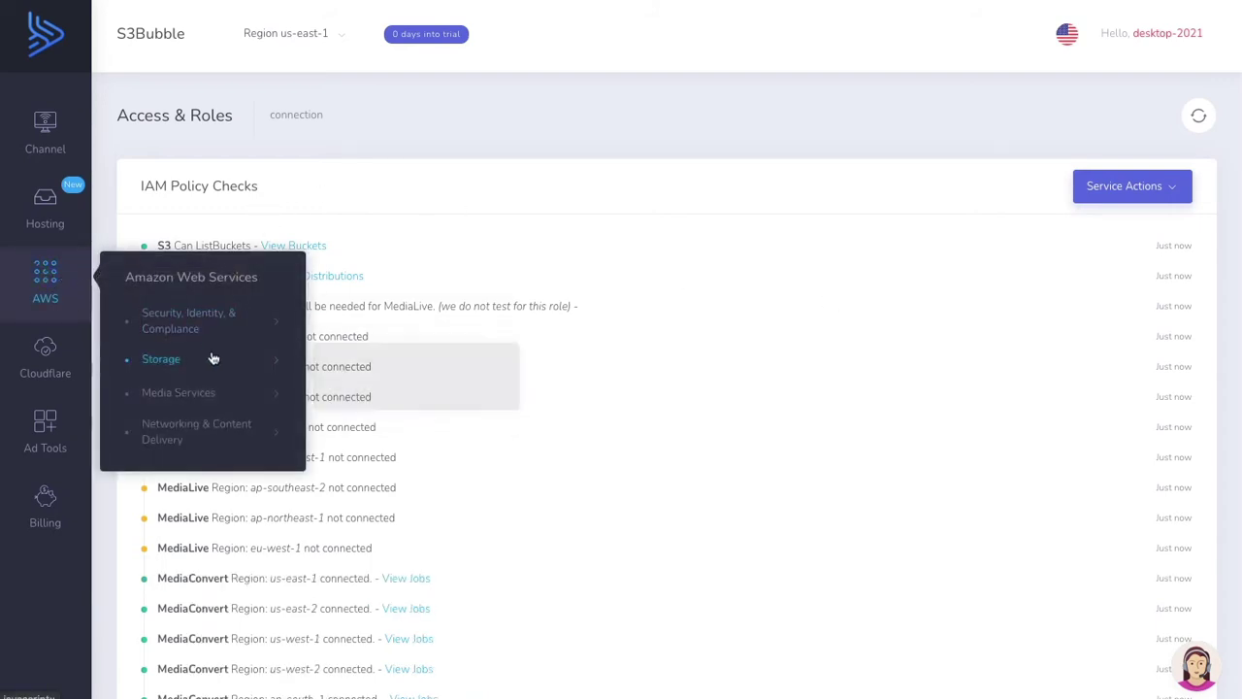
left_click(356, 365)
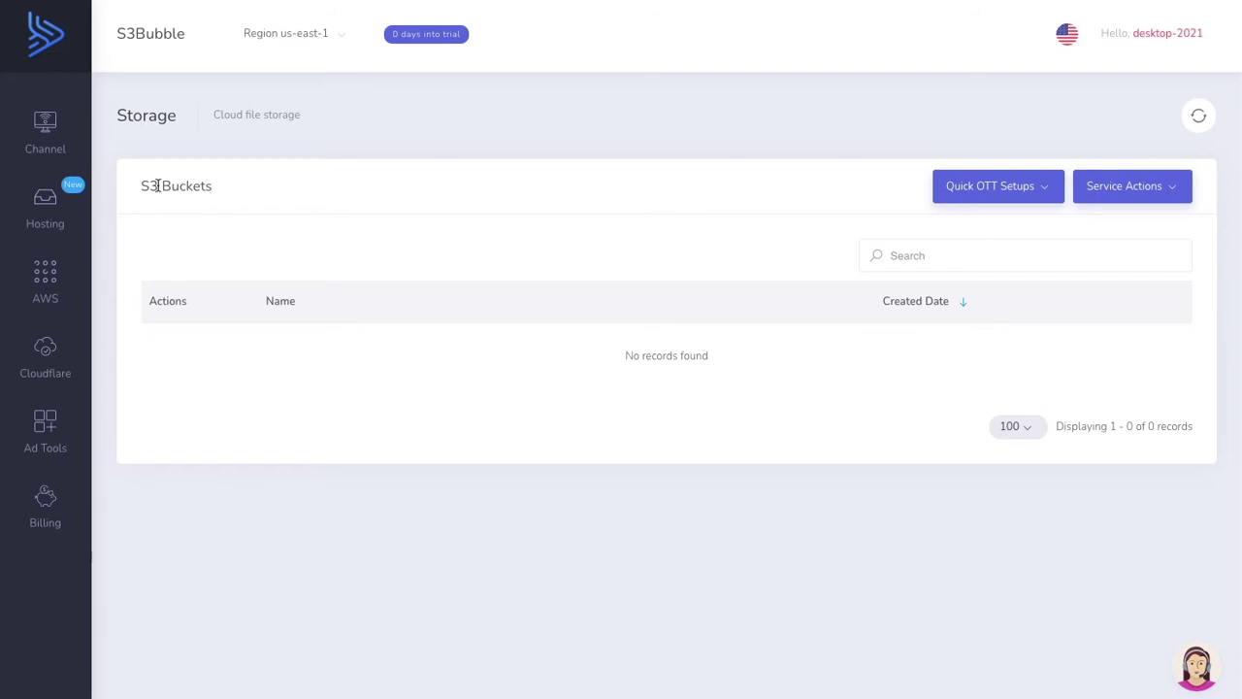
- Run the Delivery Bucket quick setup for s3b-delivery-2021 in US East (N. Virginia)
left_click(1145, 190)
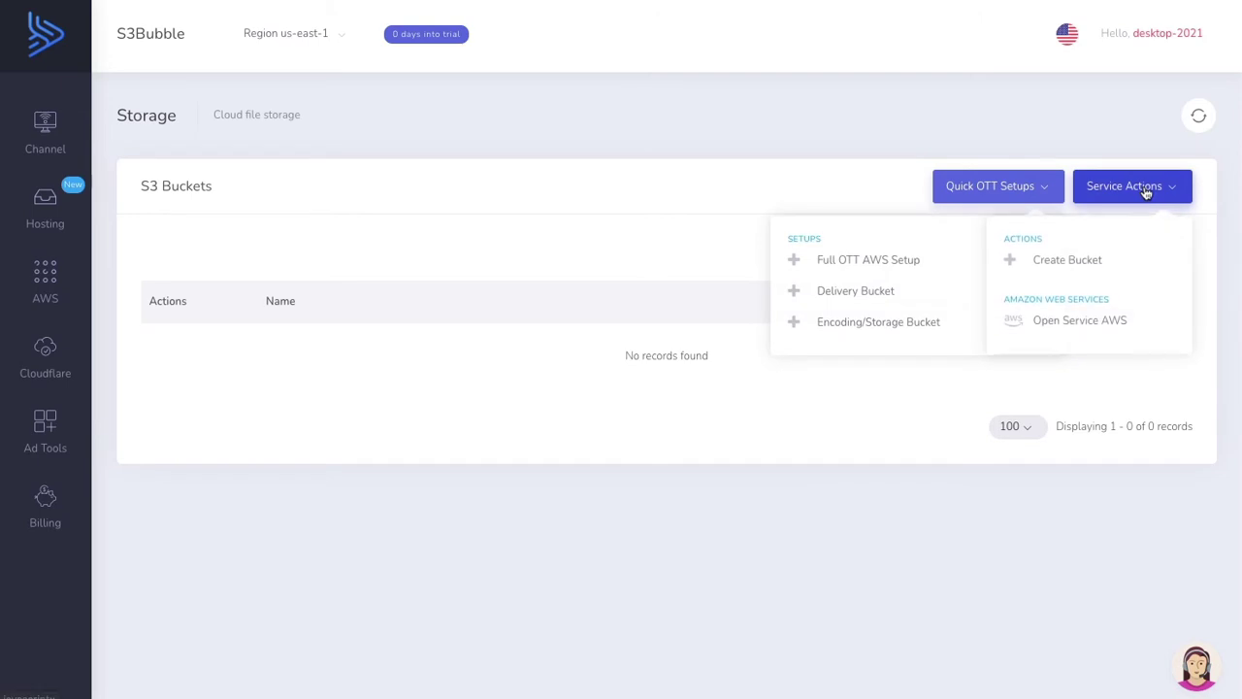
left_click(998, 189)
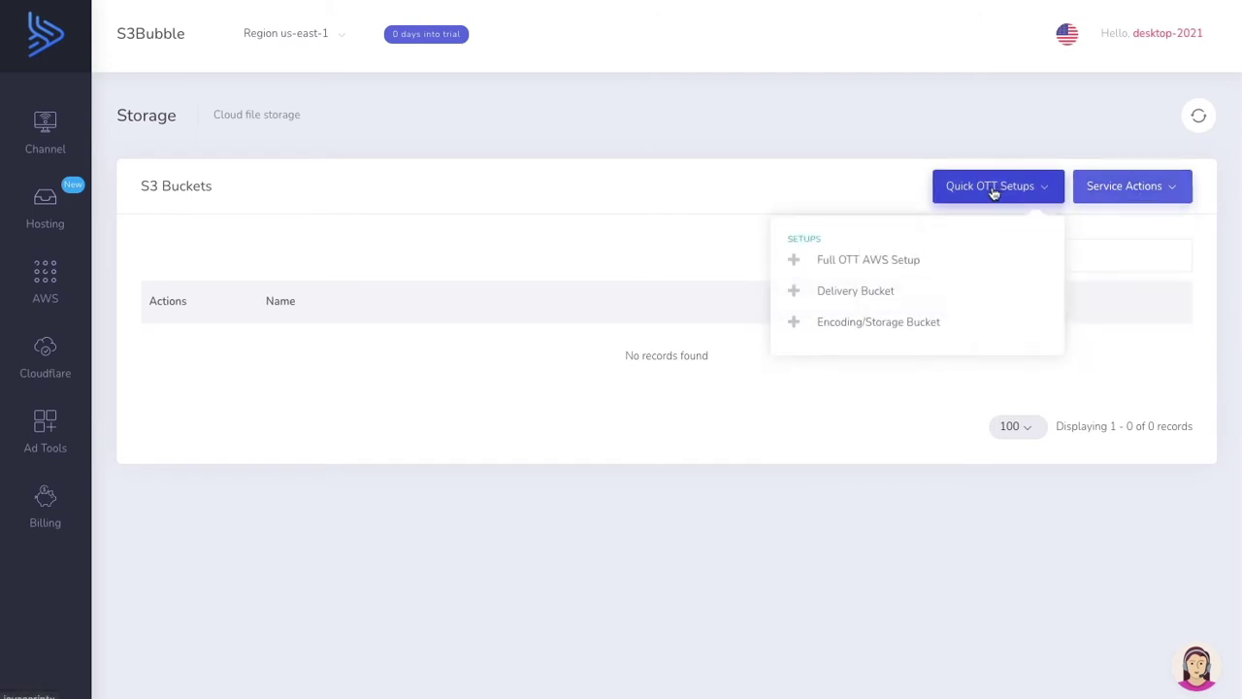
left_click(867, 298)
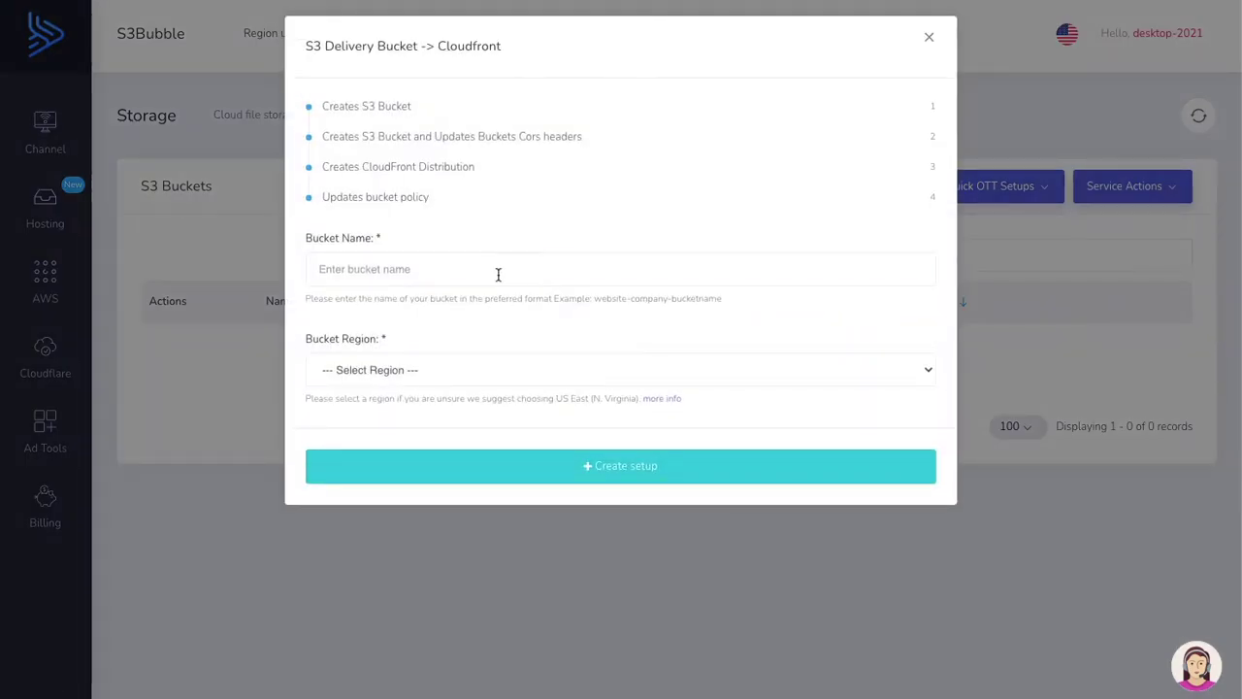
left_click(498, 274)
type("s3b-")
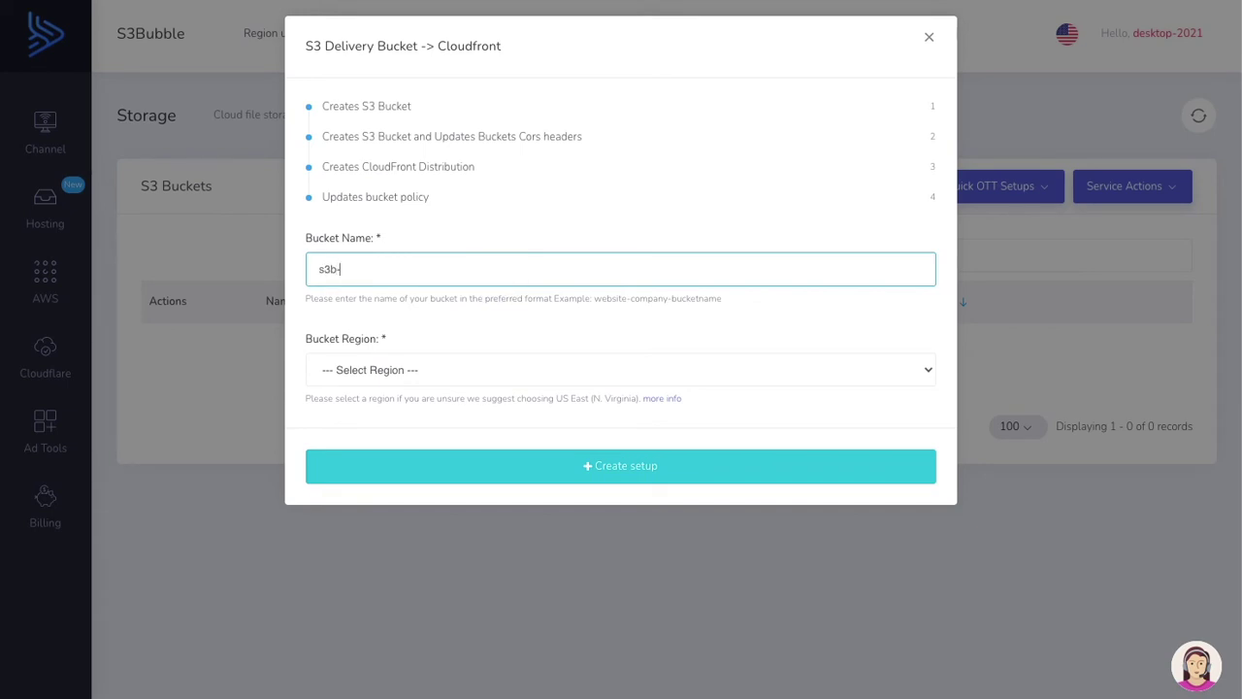
type("delivery-2021")
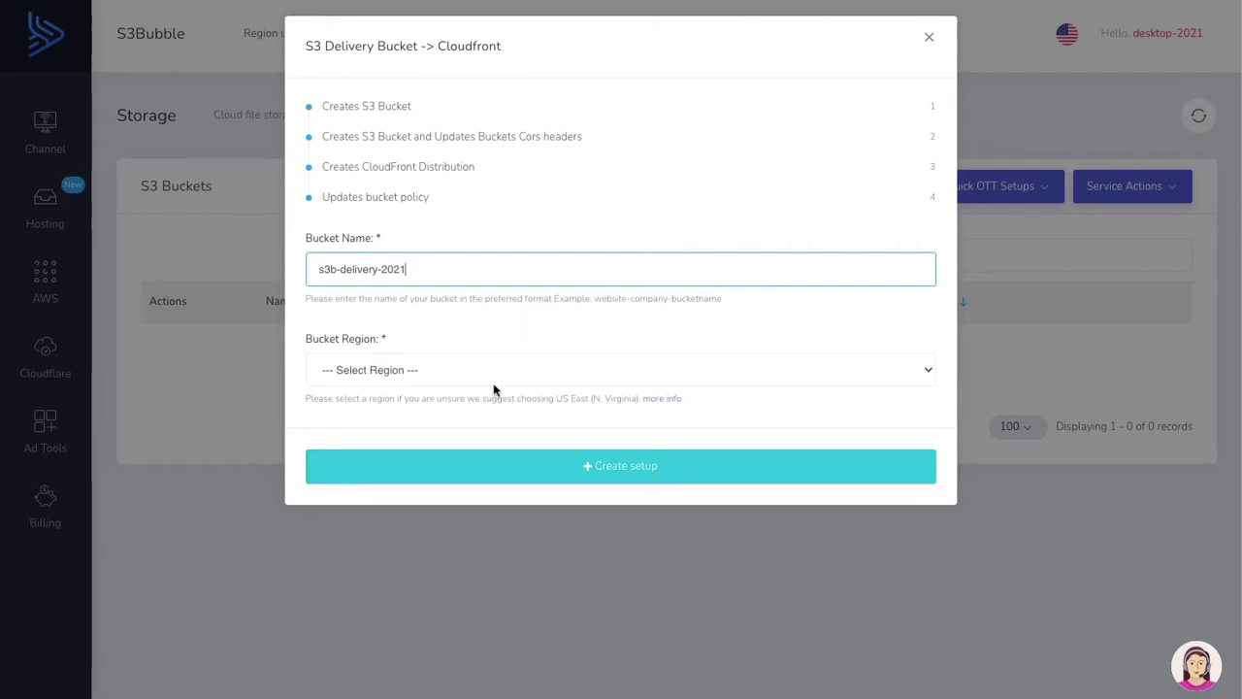
left_click(491, 374)
left_click(469, 391)
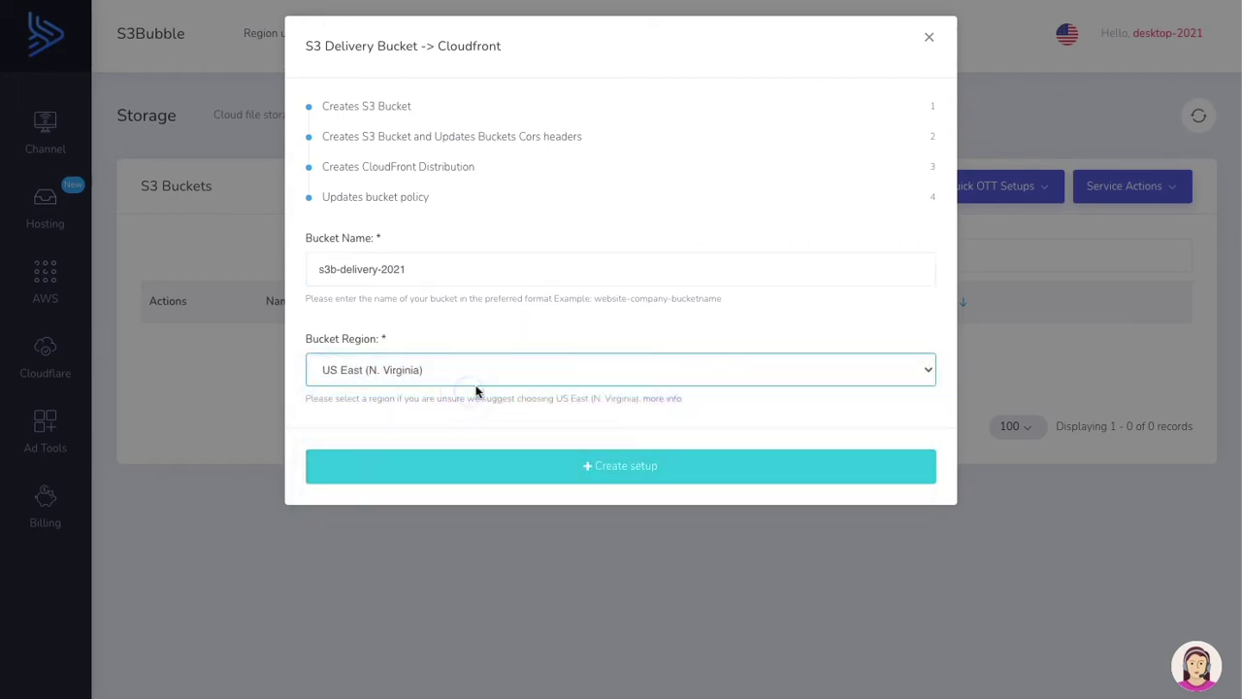
left_click(585, 466)
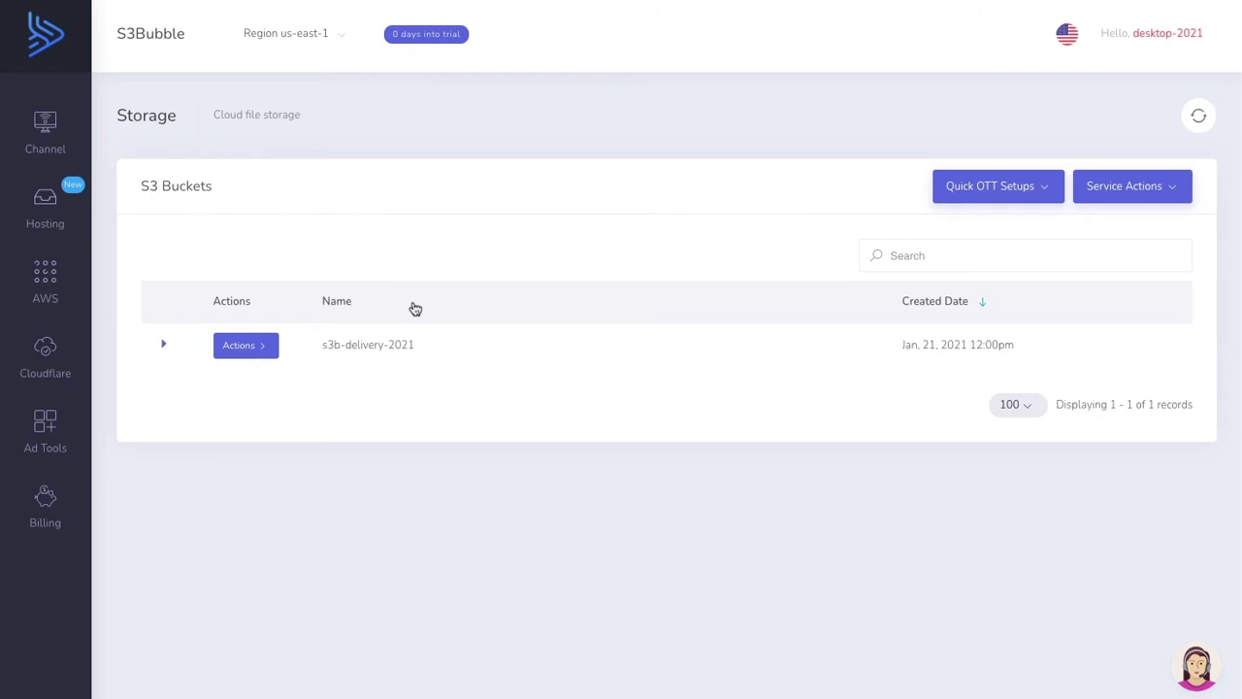
left_click(259, 350)
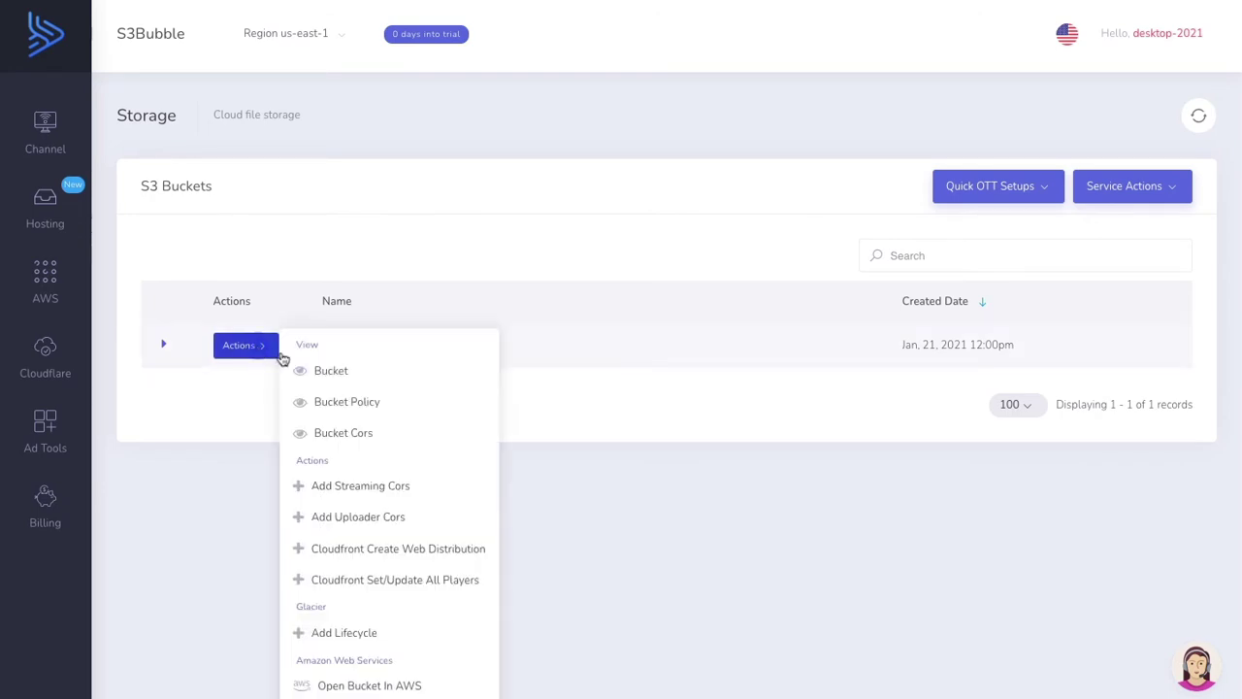
left_click(360, 369)
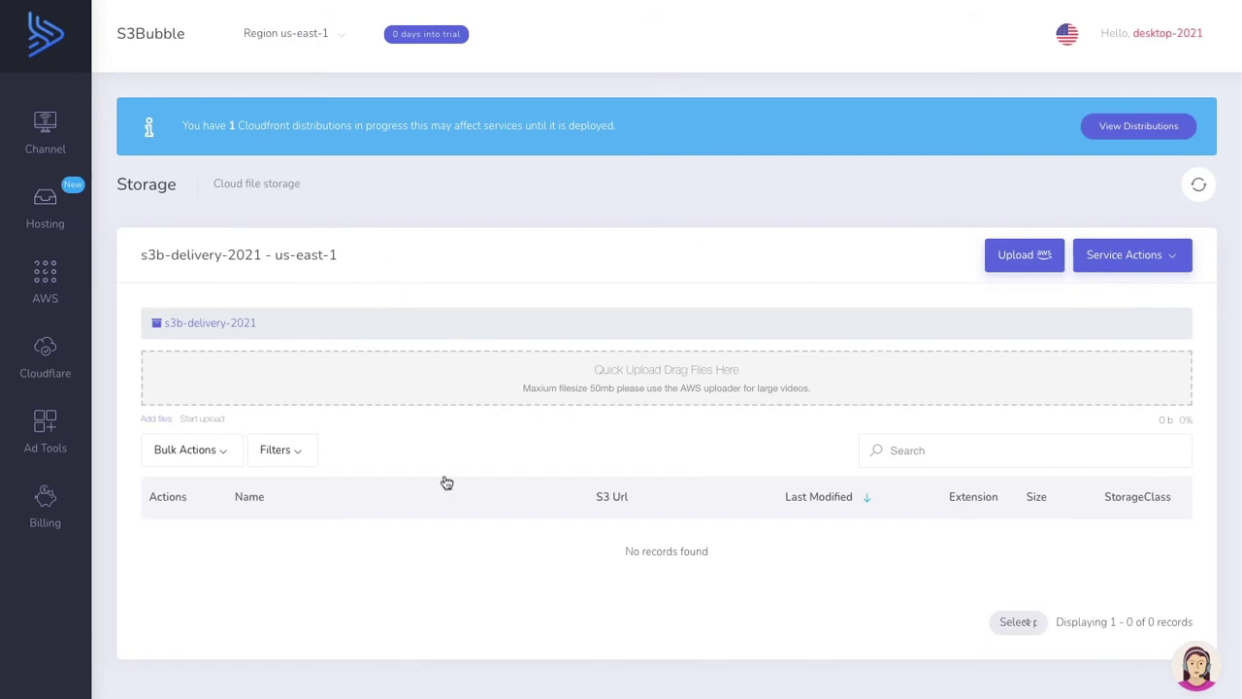
key("alt+Left")
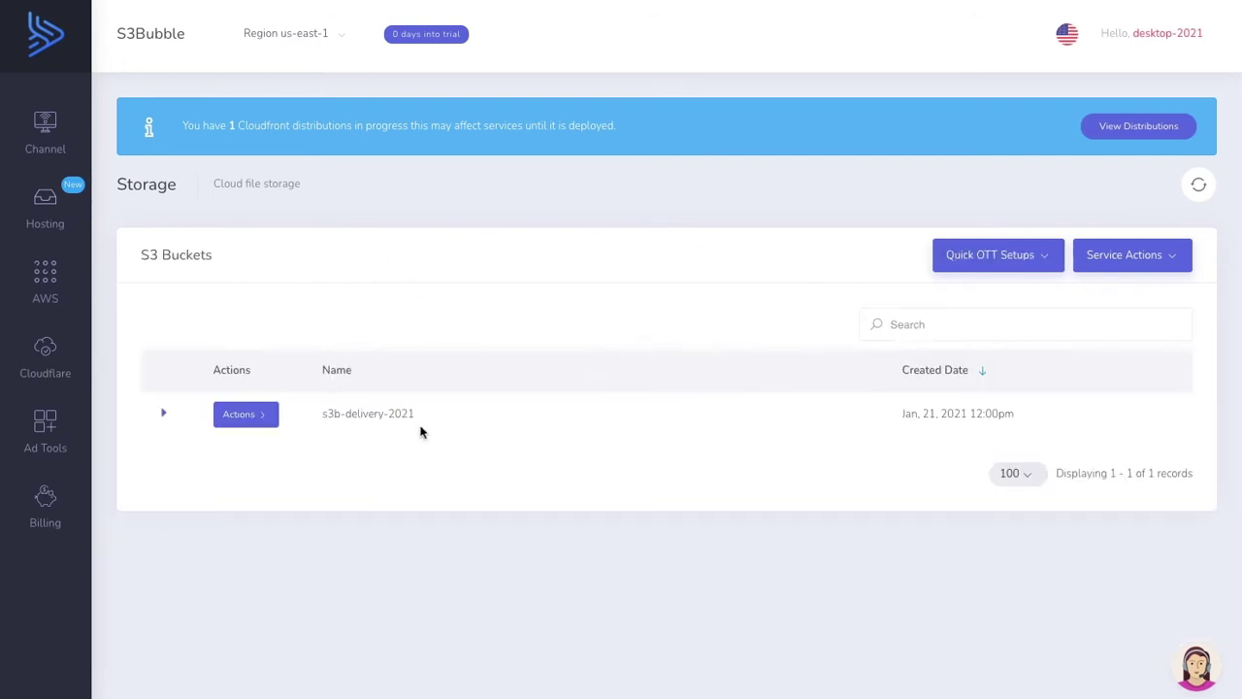
left_click(266, 420)
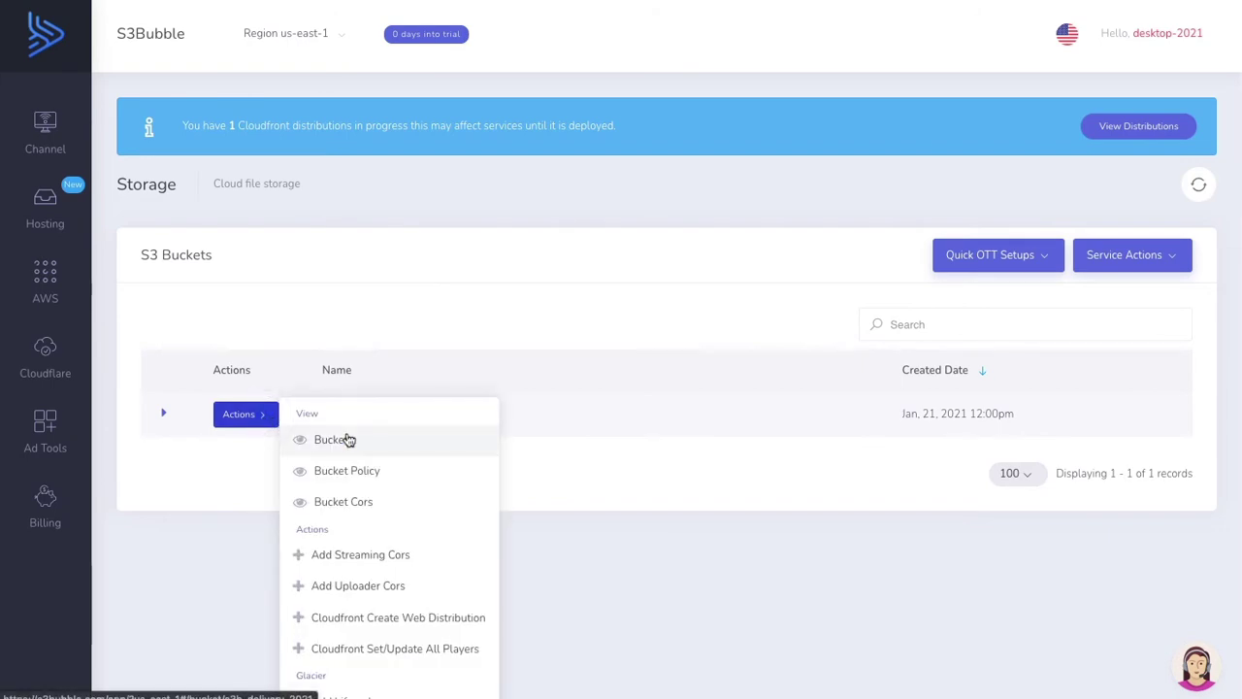
left_click(965, 256)
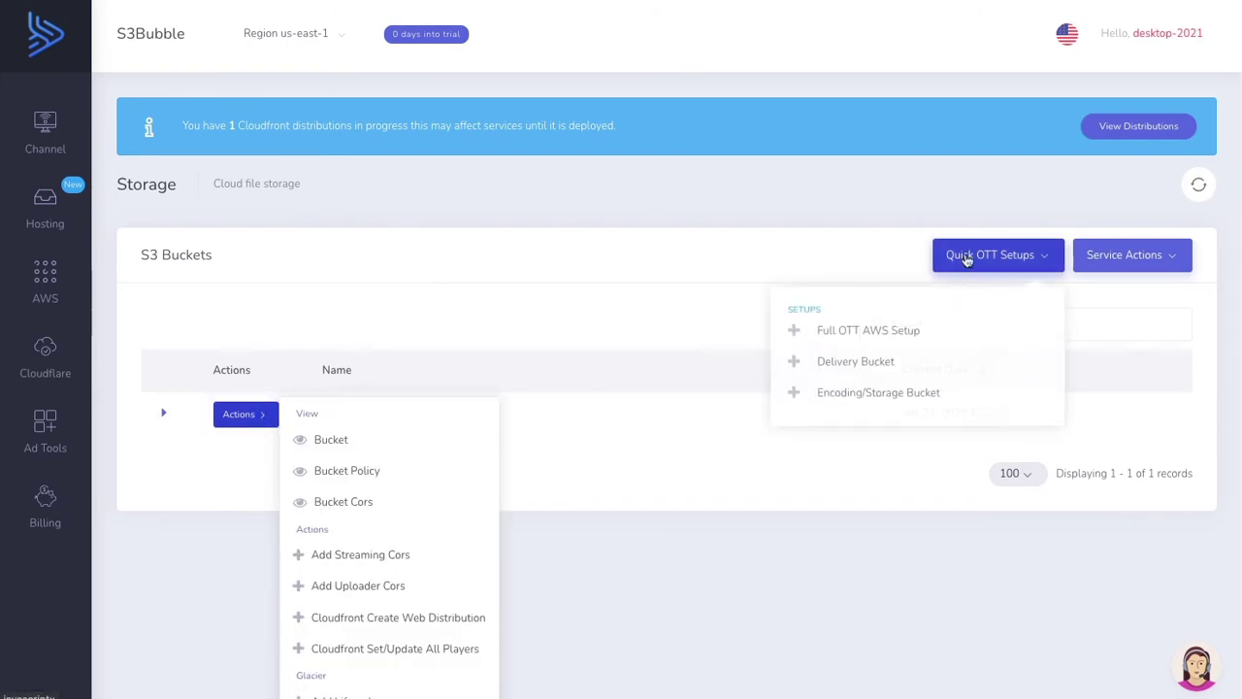
left_click(355, 472)
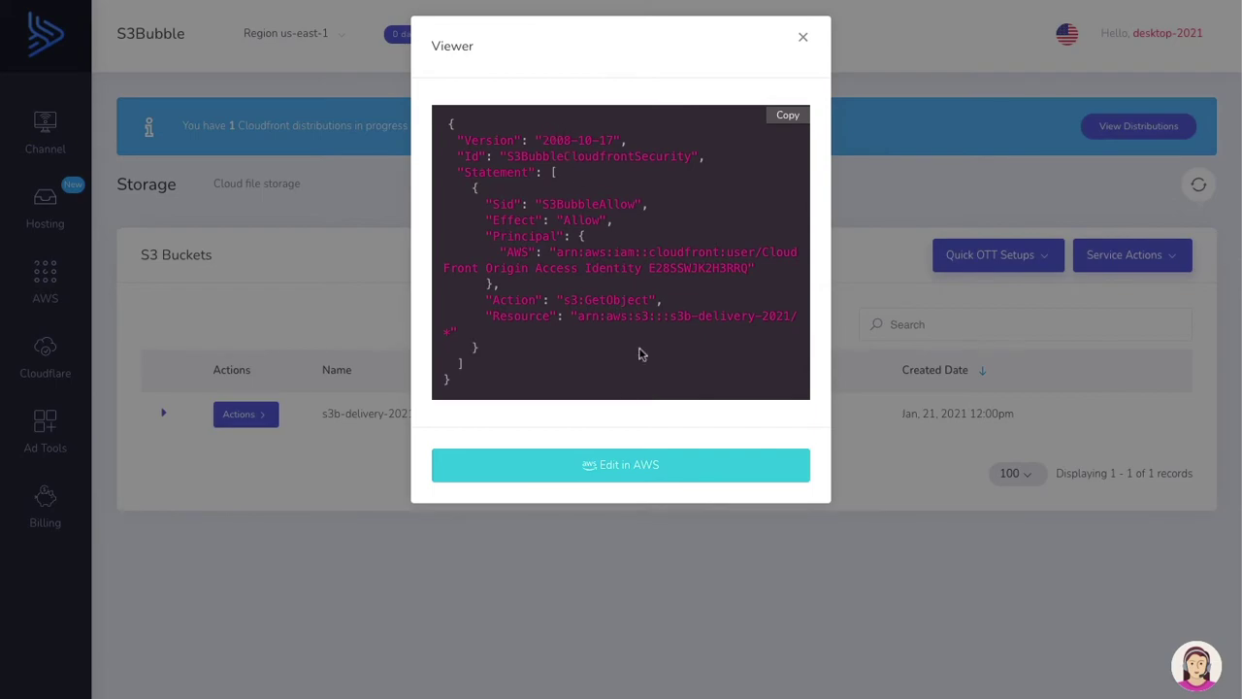
left_click(803, 36)
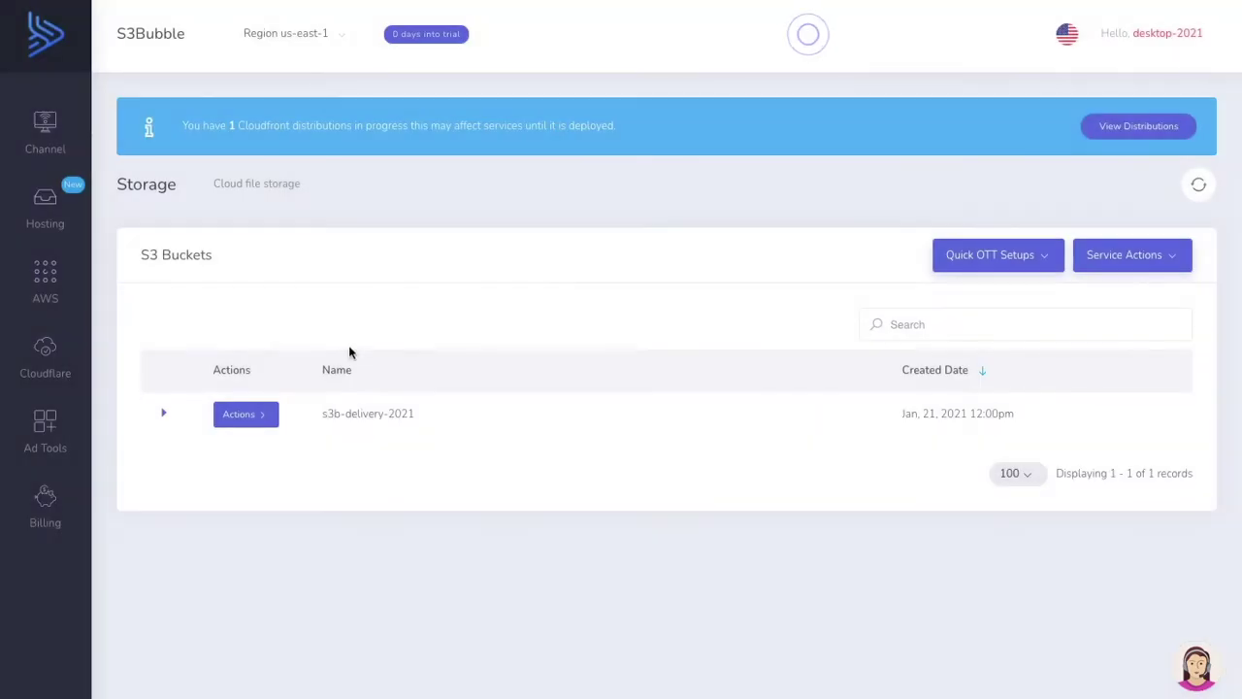
left_click(276, 415)
left_click(360, 497)
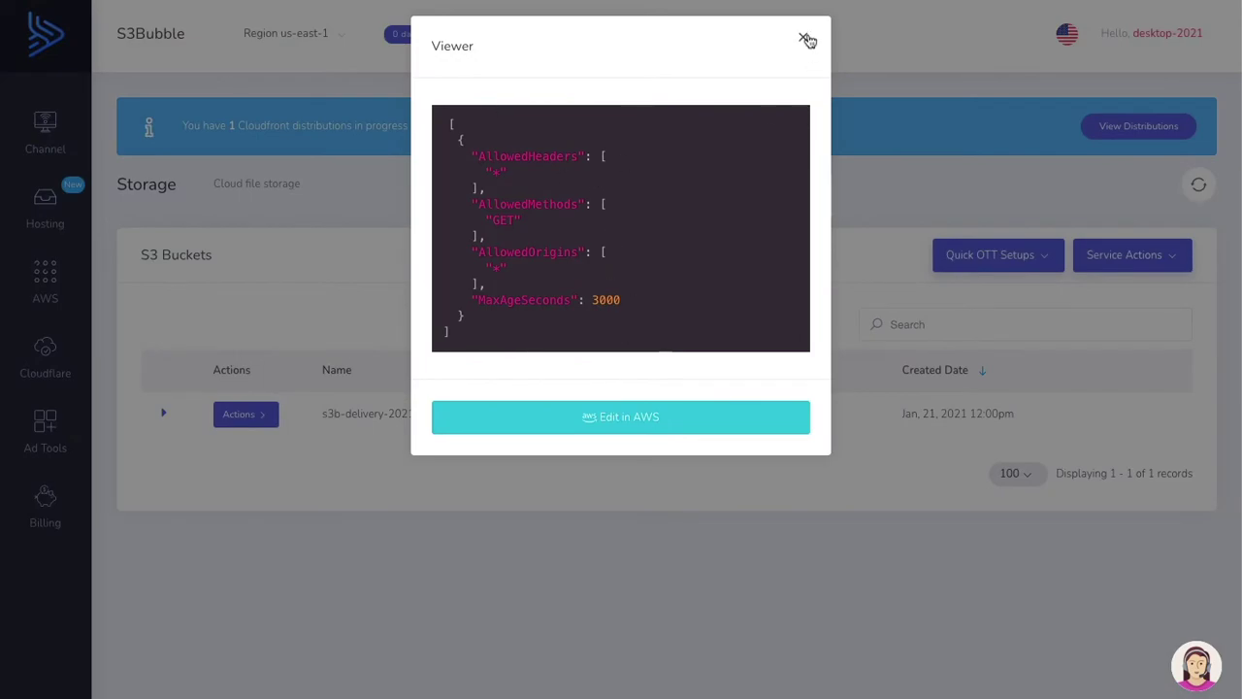
left_click(805, 38)
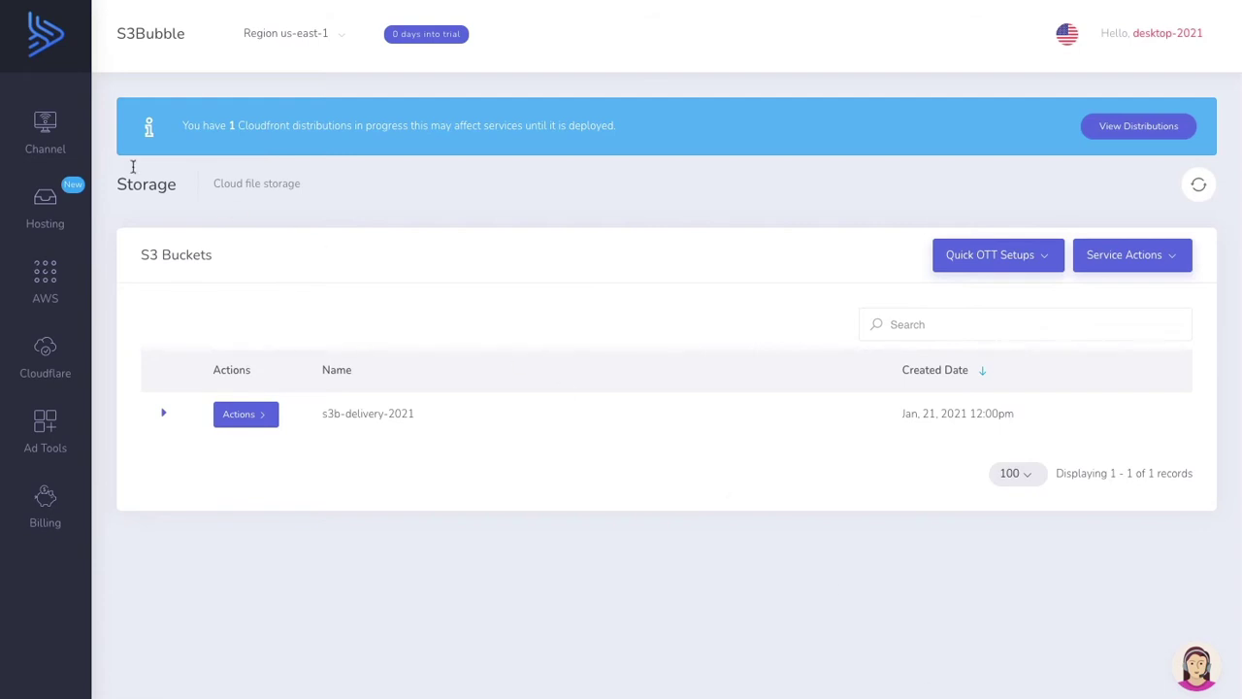
- Go to the Channel dashboard, then bring up the Encoder and move its AWS sign-in prompt aside
mouse_move(45, 134)
left_click(193, 178)
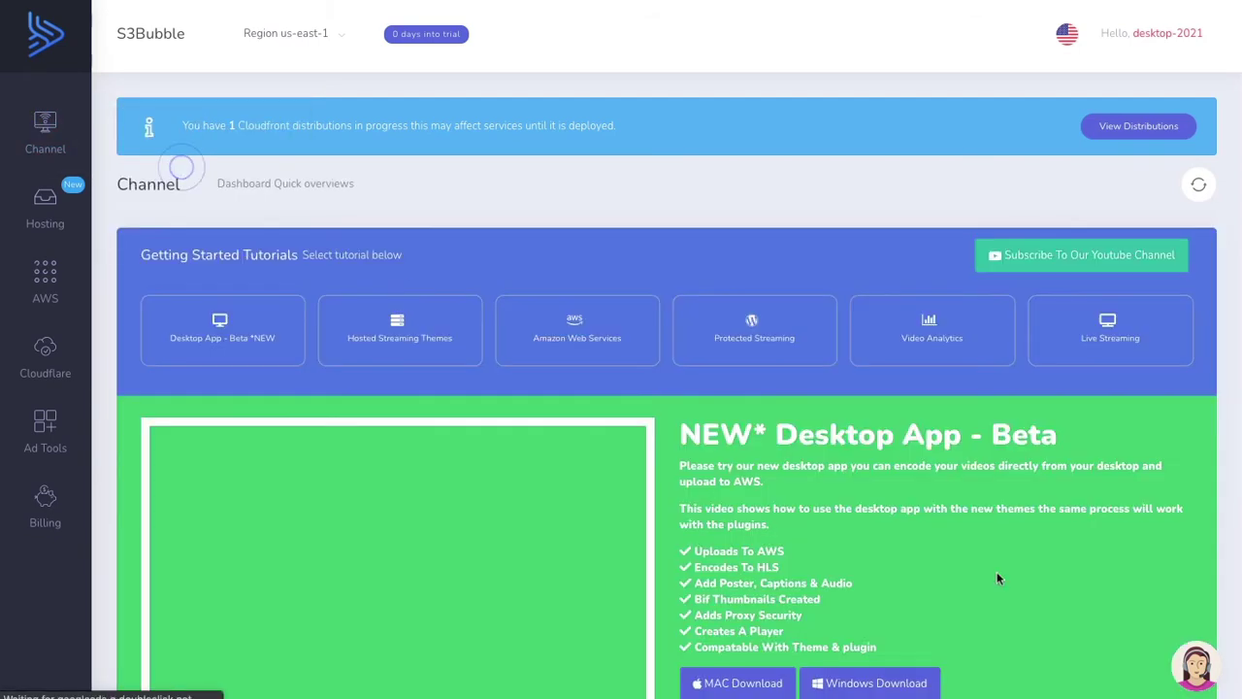
key("super+Tab")
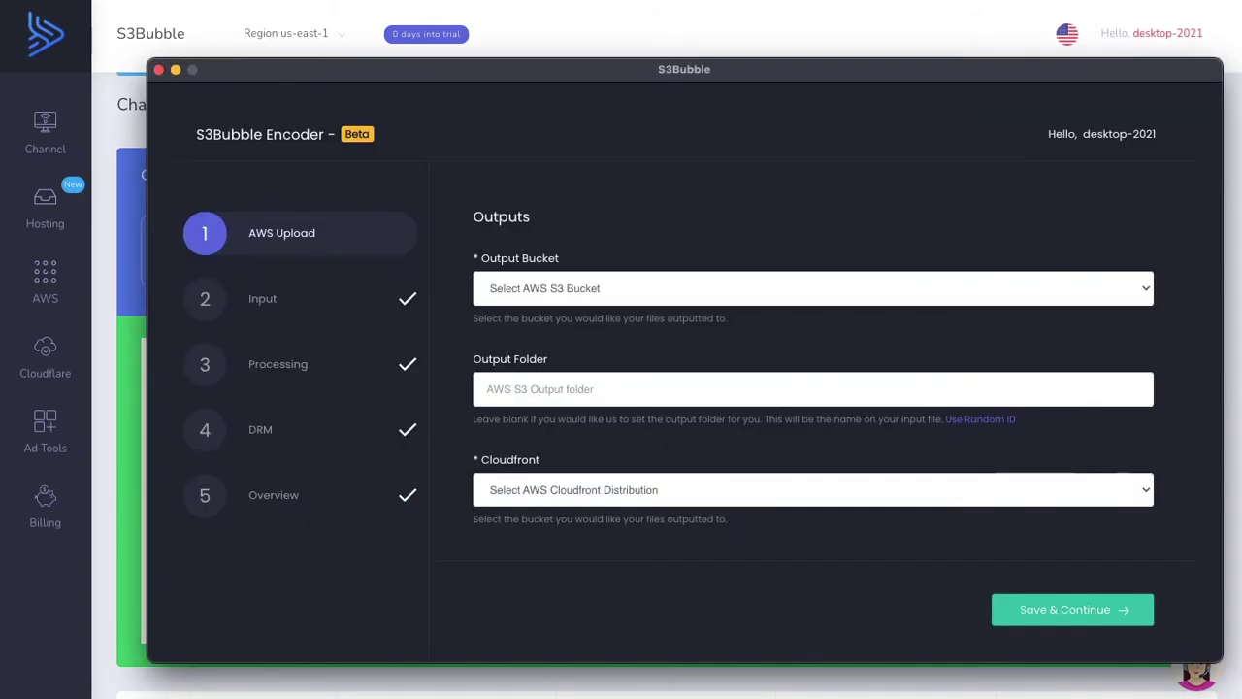
left_click_drag(619, 70, 602, 69)
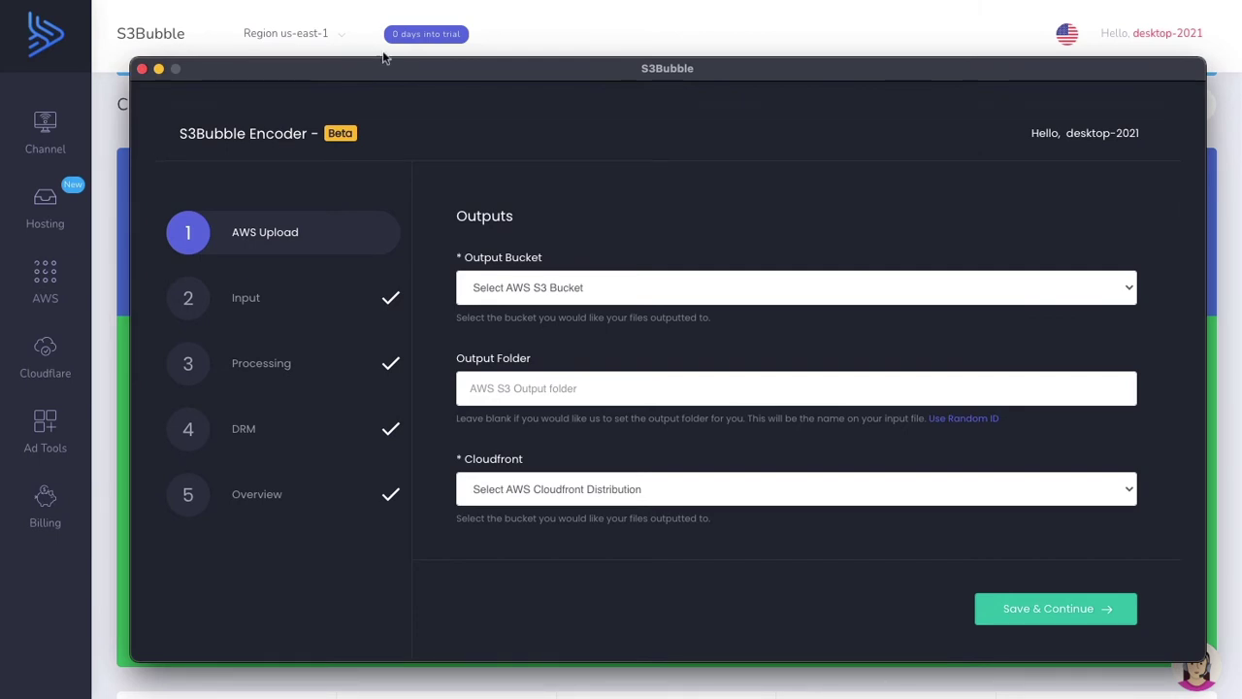
left_click_drag(775, 129, 699, 186)
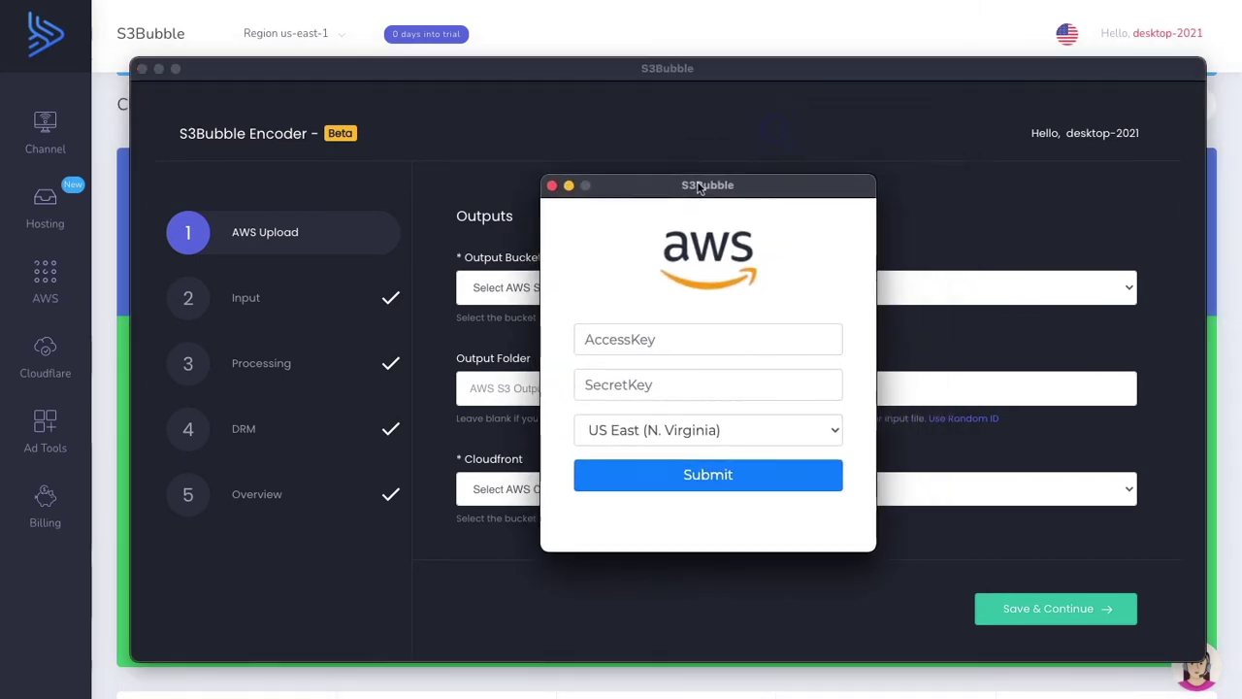
left_click_drag(746, 59, 767, 71)
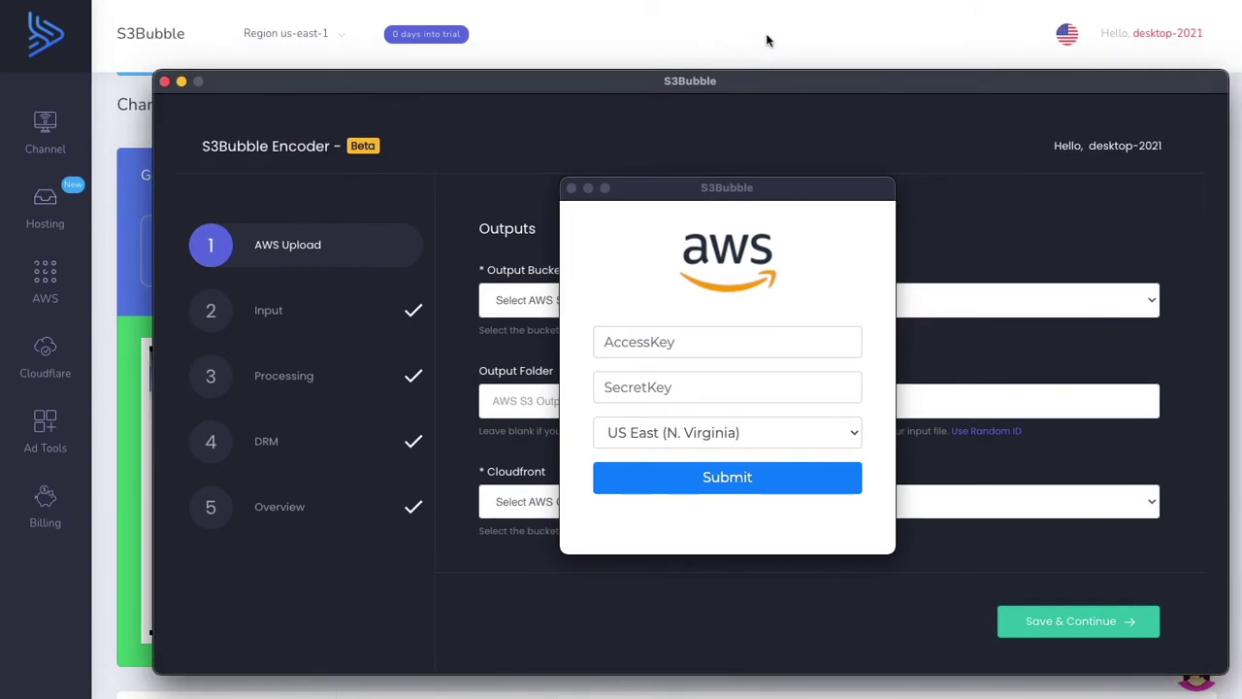
- From the IAM Connection page, copy the S3Bubble Desktop App example policy JSON
left_click(766, 37)
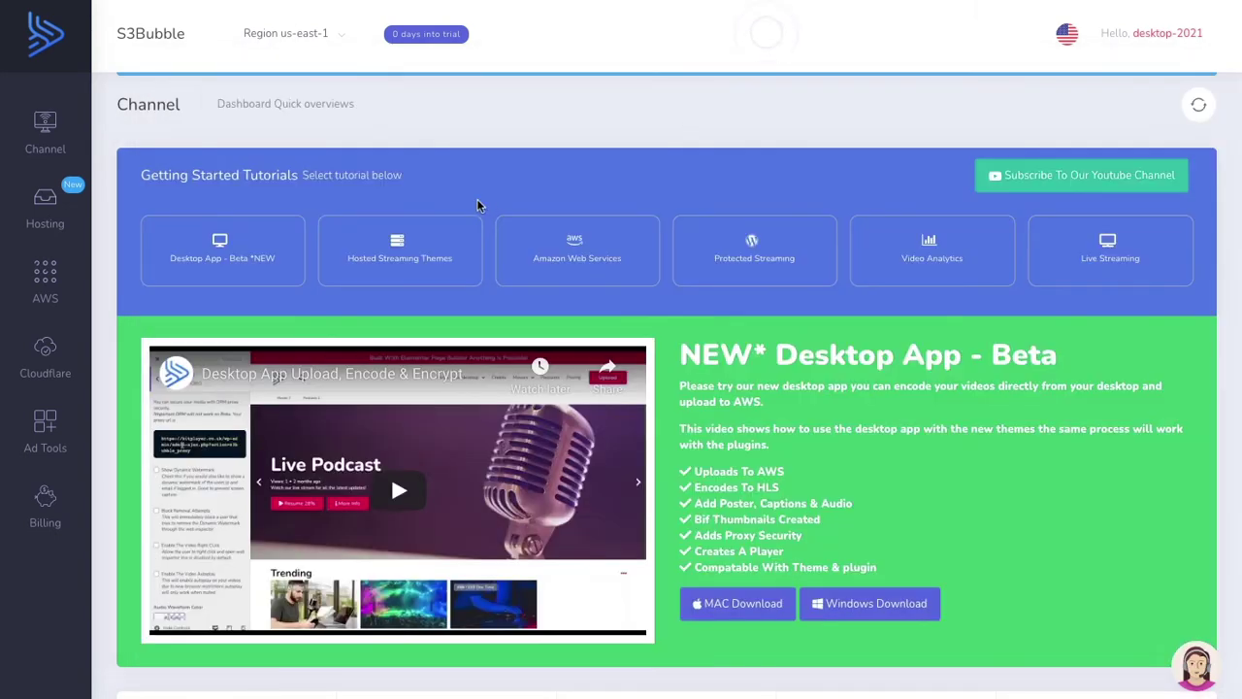
mouse_move(45, 279)
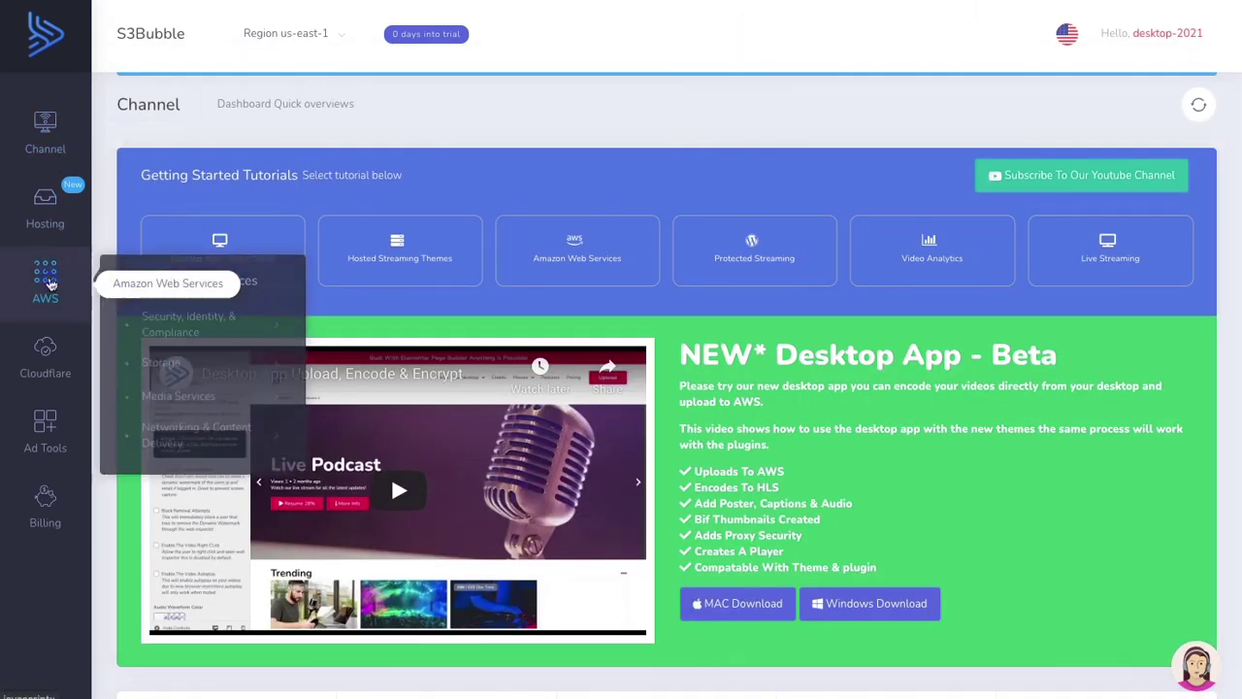
mouse_move(194, 320)
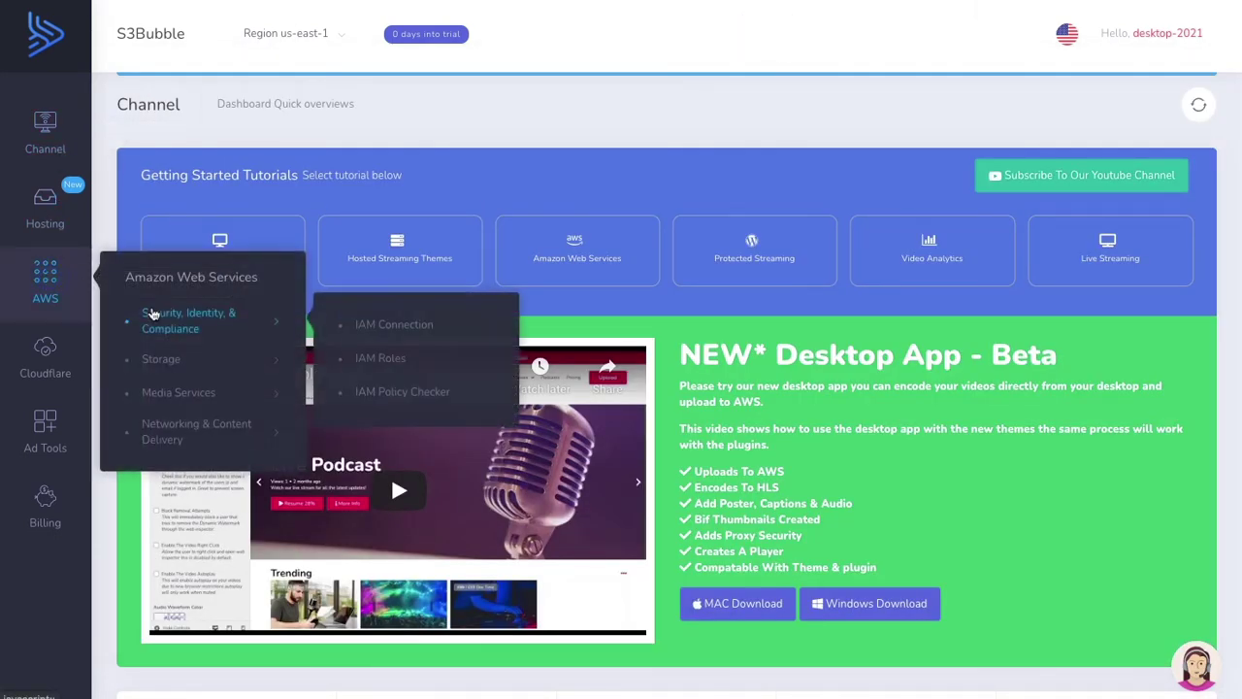
left_click(391, 323)
left_click(242, 392)
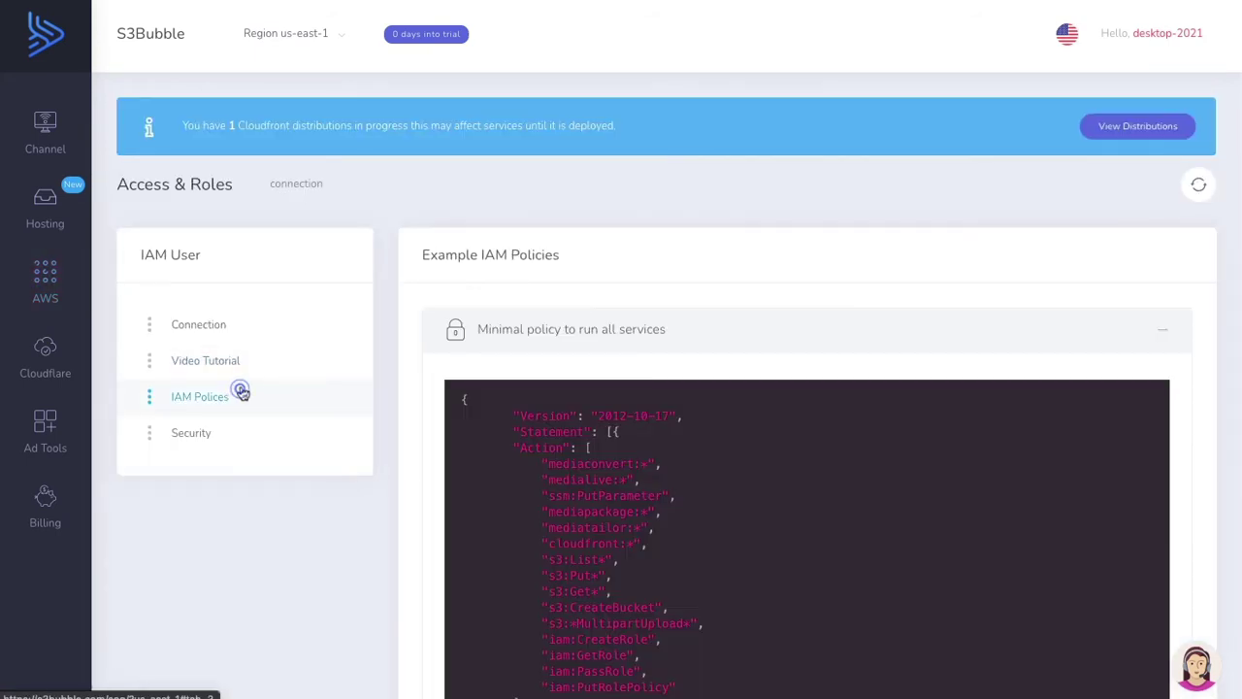
scroll(519, 414, "down", 5)
left_click(590, 491)
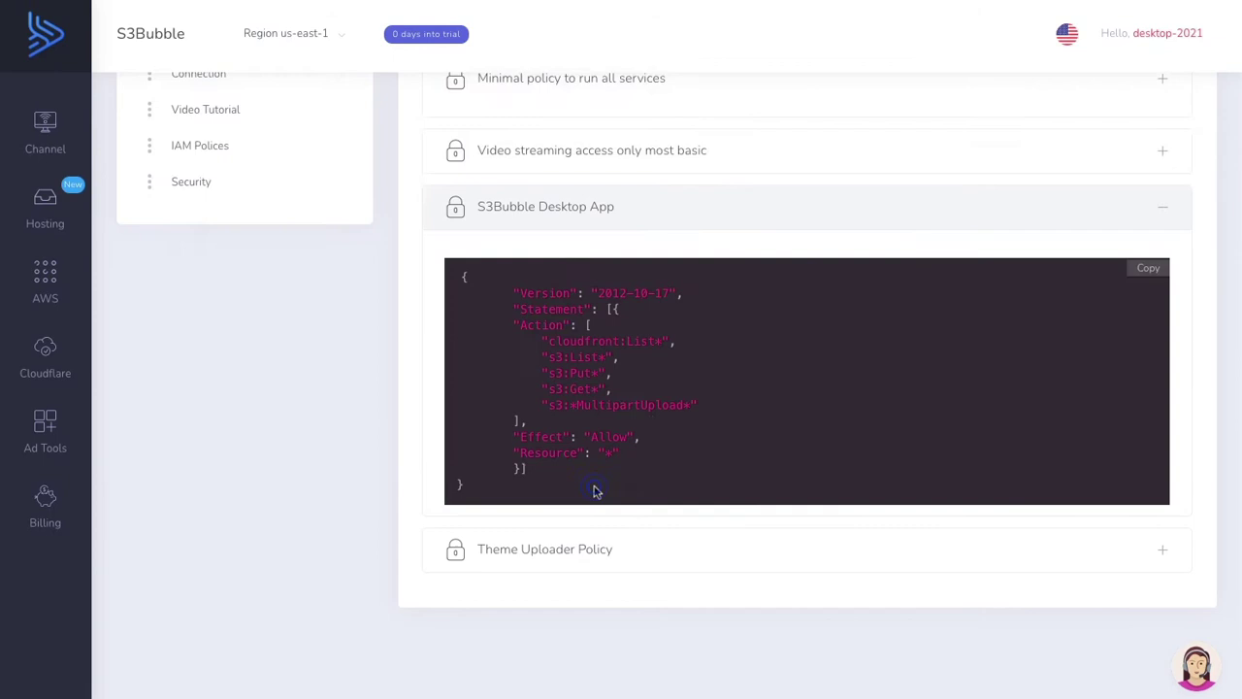
left_click(1148, 260)
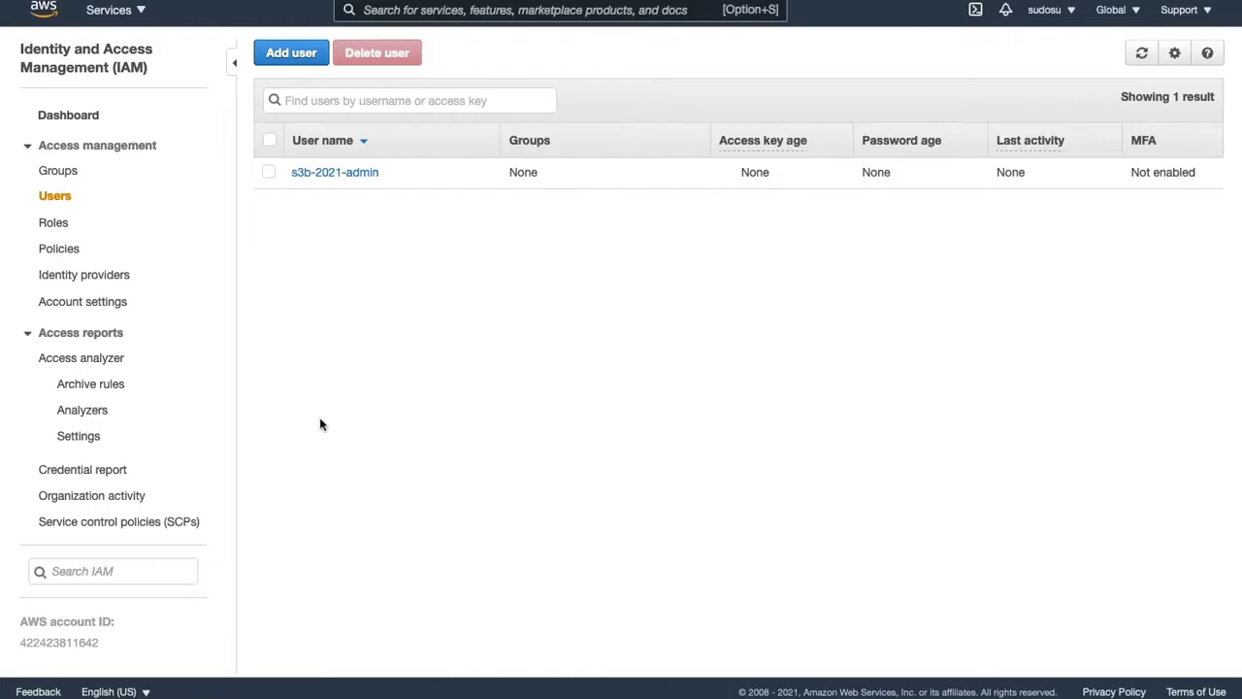
- Start a new IAM policy and paste the copied desktop-app JSON over the default text
left_click(68, 248)
left_click(330, 52)
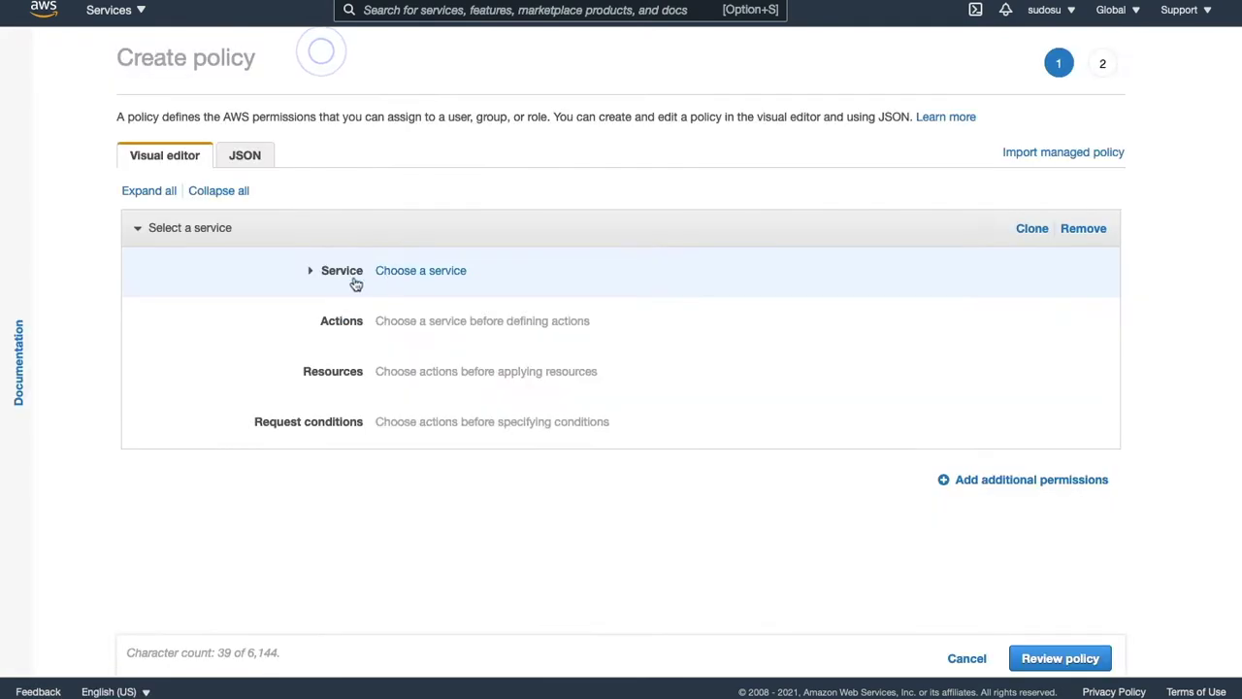
left_click(244, 156)
left_click_drag(226, 262, 140, 189)
key("super+v")
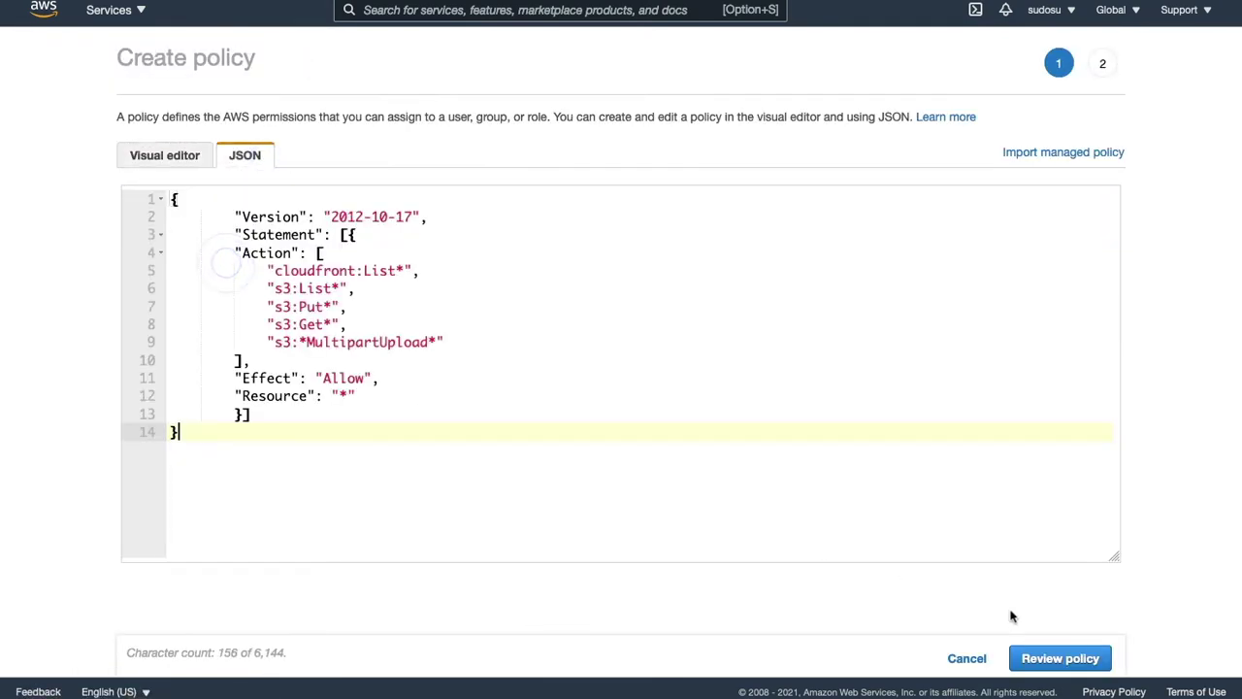
left_click(277, 288)
left_click(313, 306)
left_click(309, 324)
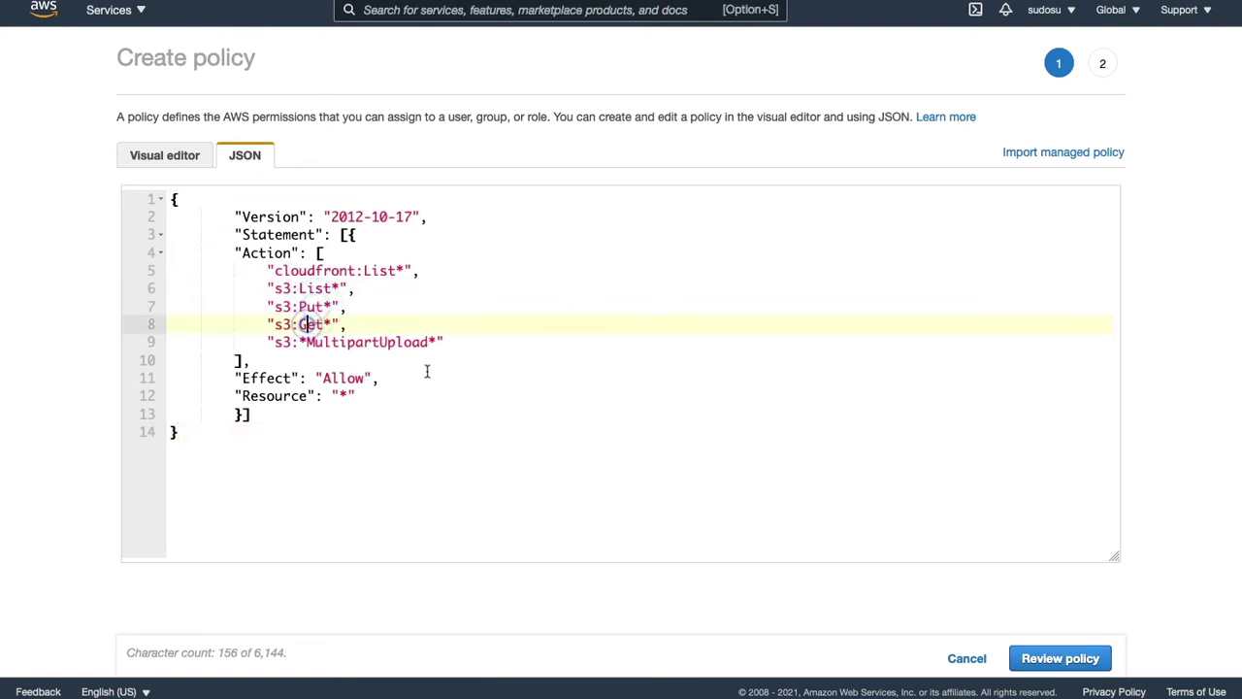
left_click(452, 373)
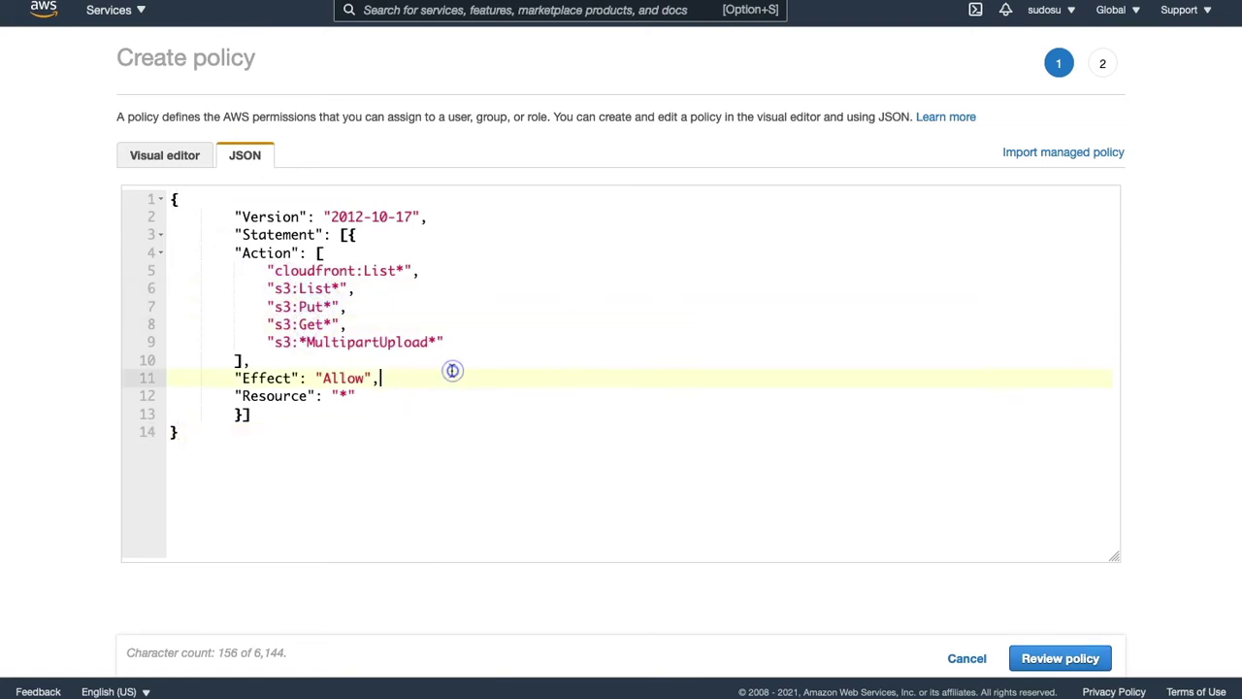
- Name it s3b-desktop-app-2021, describe it as 'our policy for our desktop app', and create it
left_click(1051, 658)
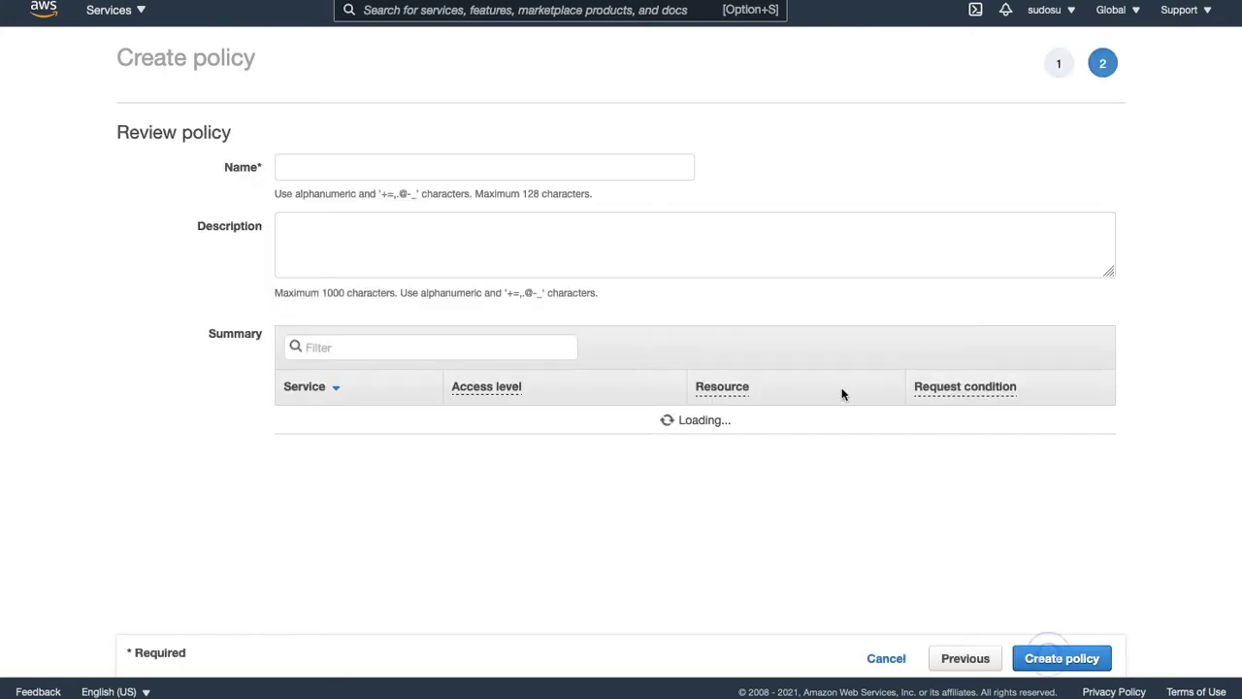
left_click(422, 167)
type("s3")
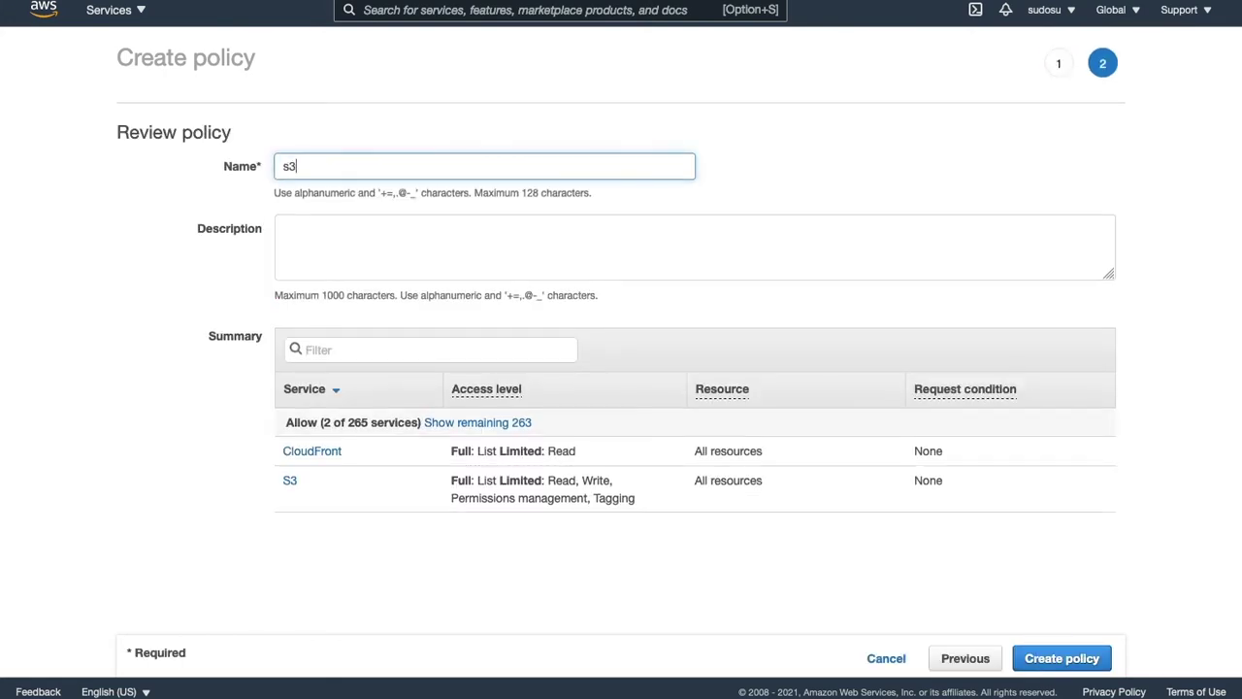
type("b-desktop-app-2021")
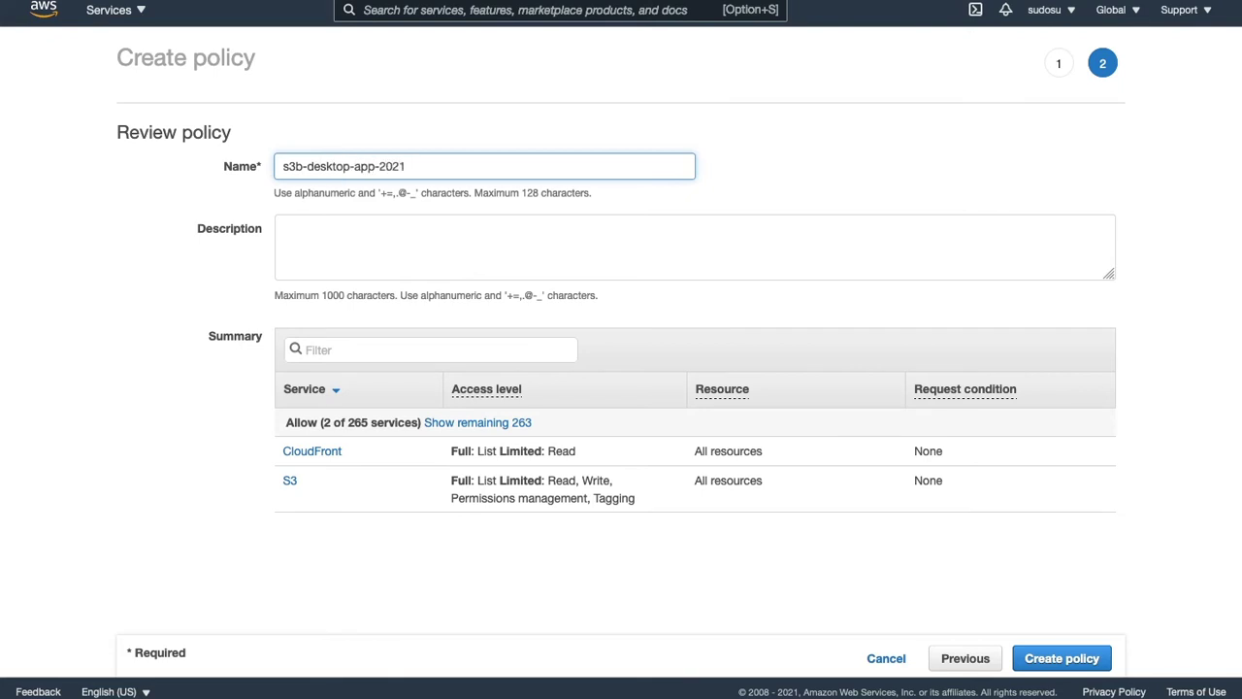
left_click(427, 248)
type("our")
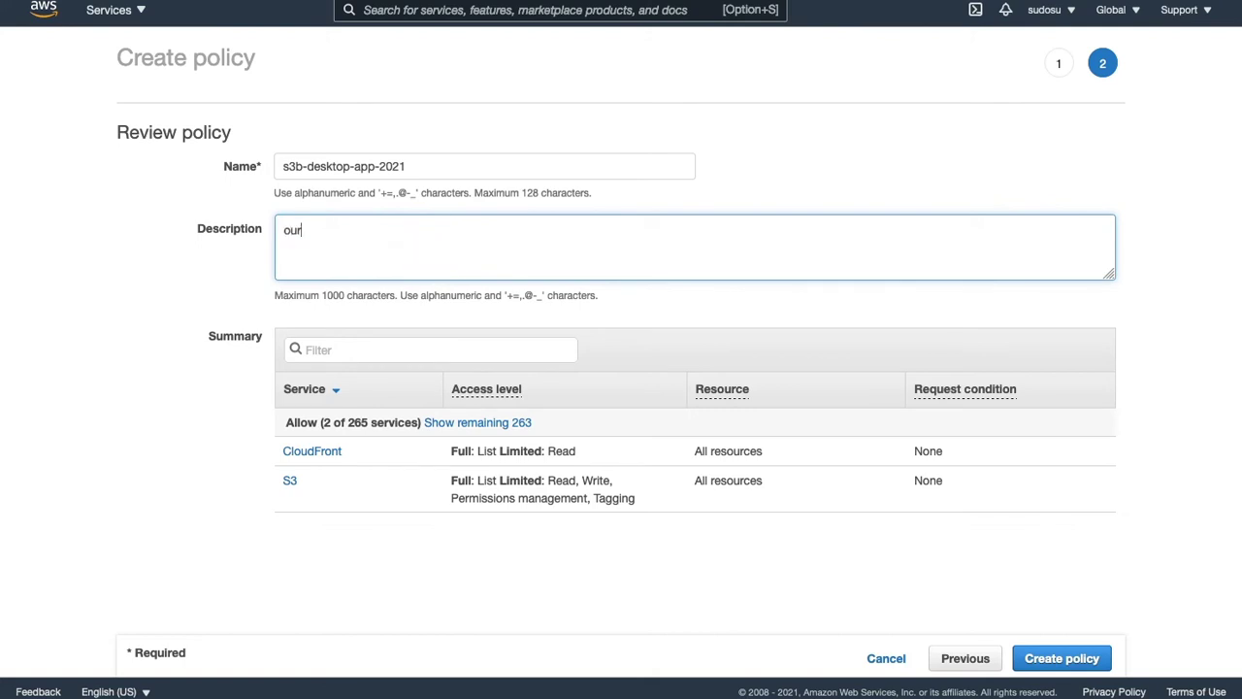
type(" policy for our oesktop a")
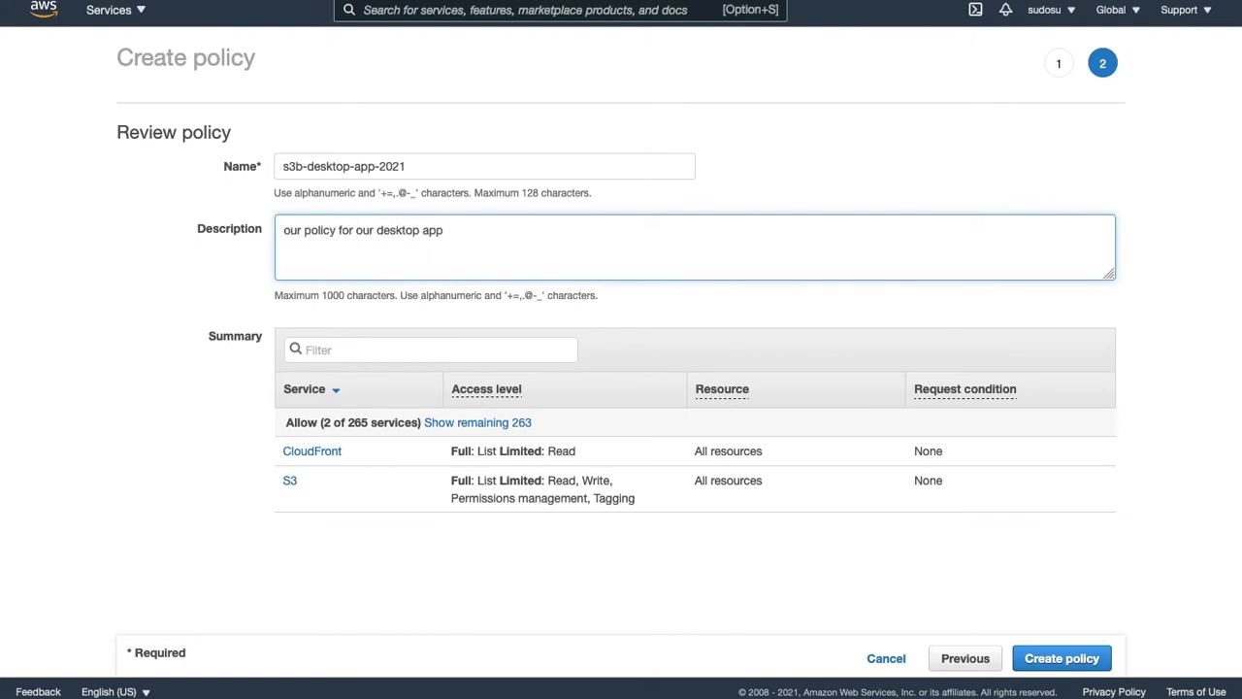
type("pp")
left_click(1063, 657)
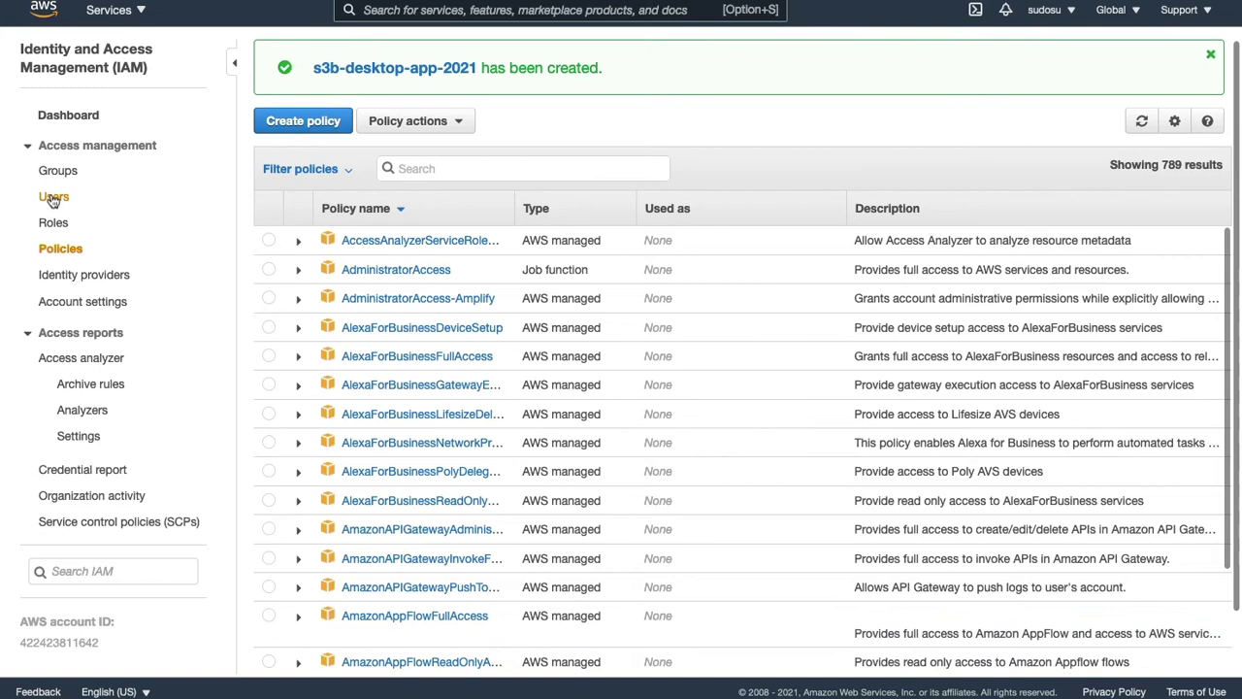
- Add a new IAM user s3b-desktop-app-2021 with programmatic access
left_click(53, 198)
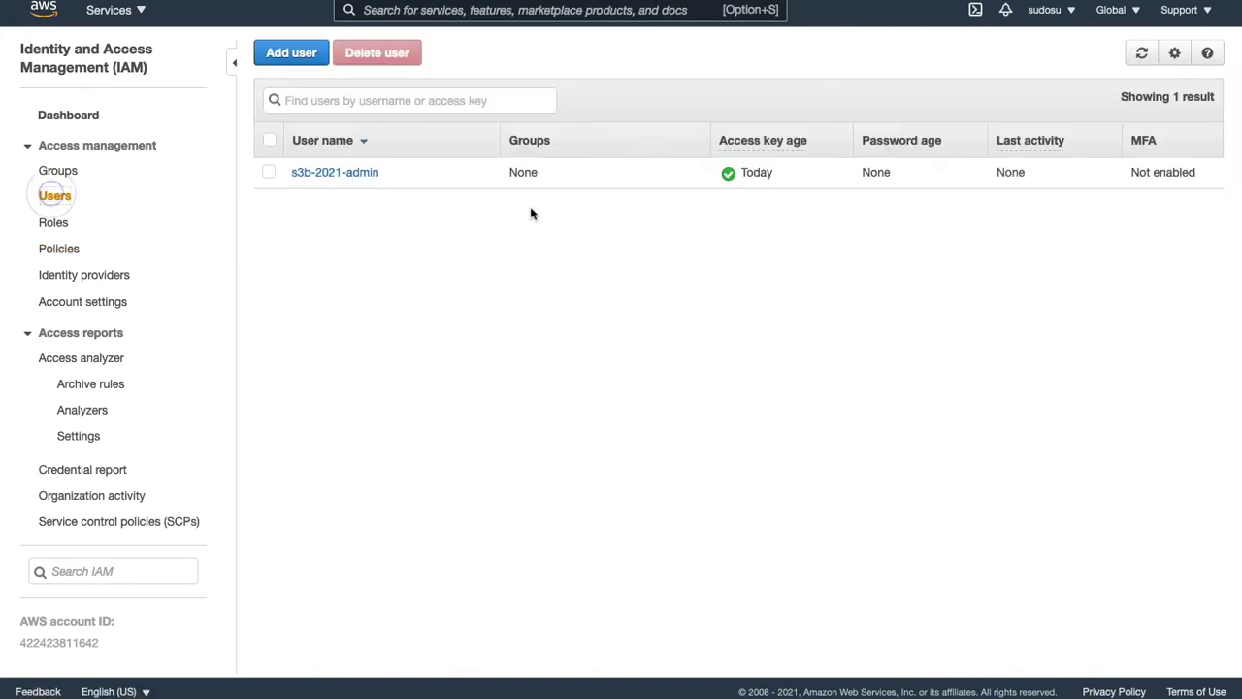
left_click(291, 54)
left_click(464, 181)
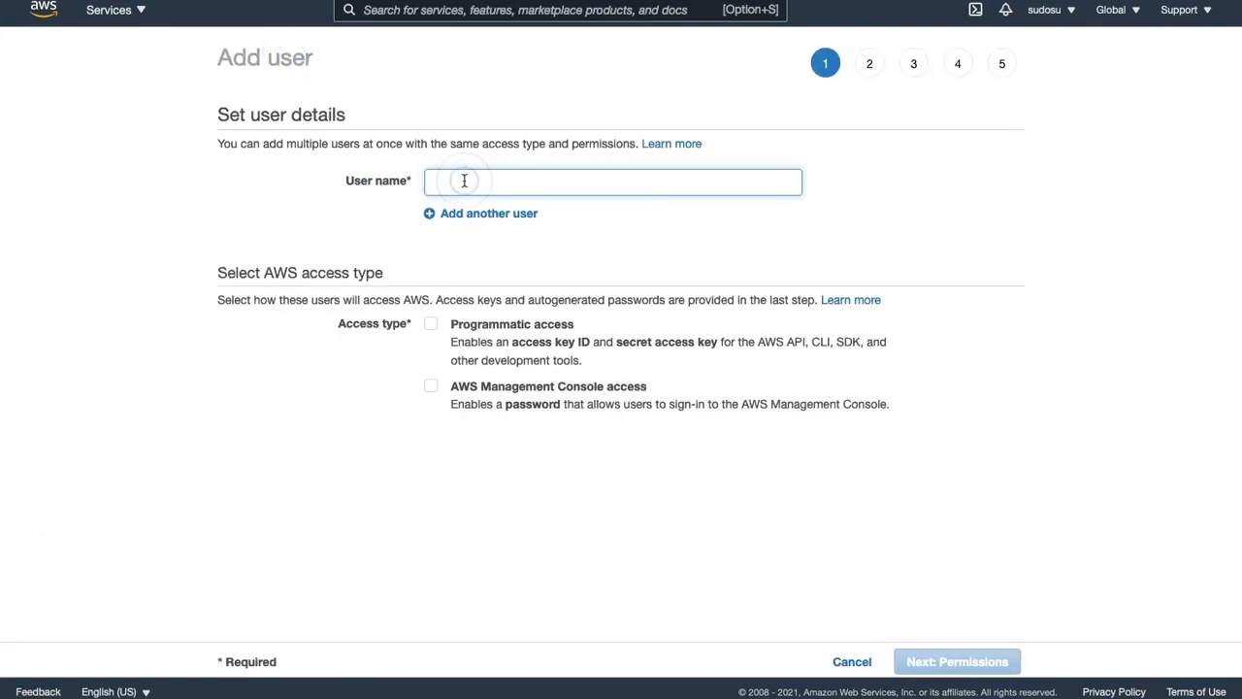
type("s3b-desktop-app-2021")
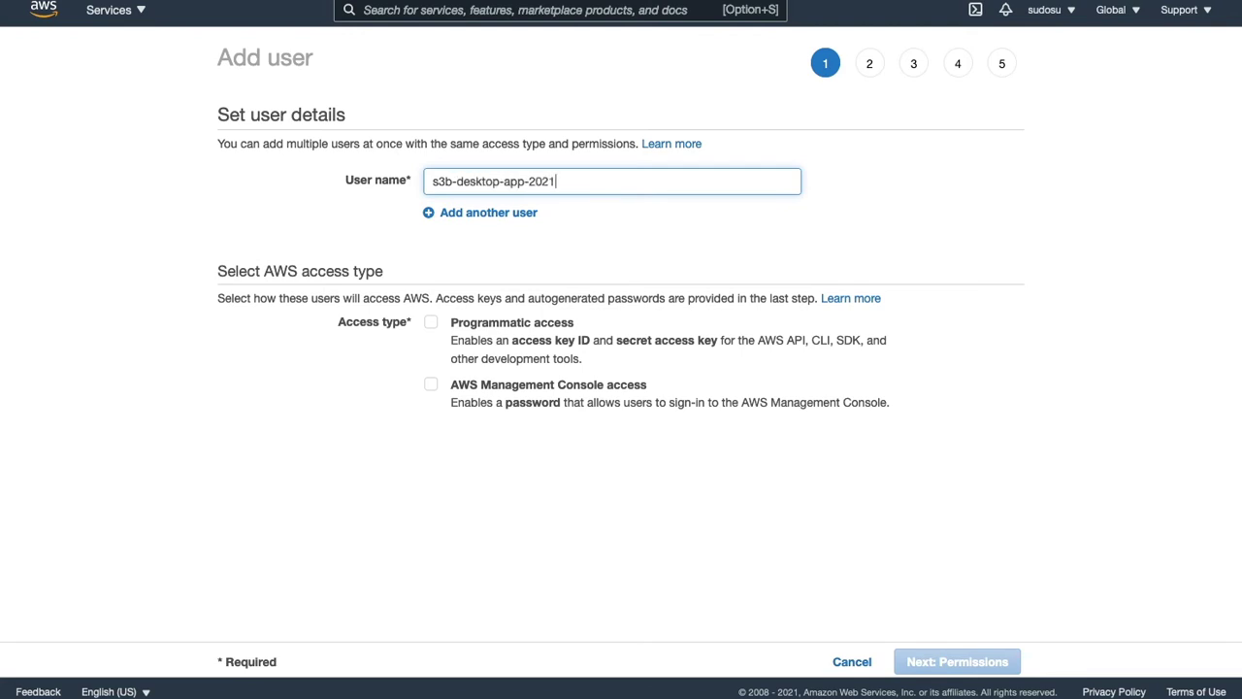
left_click(430, 322)
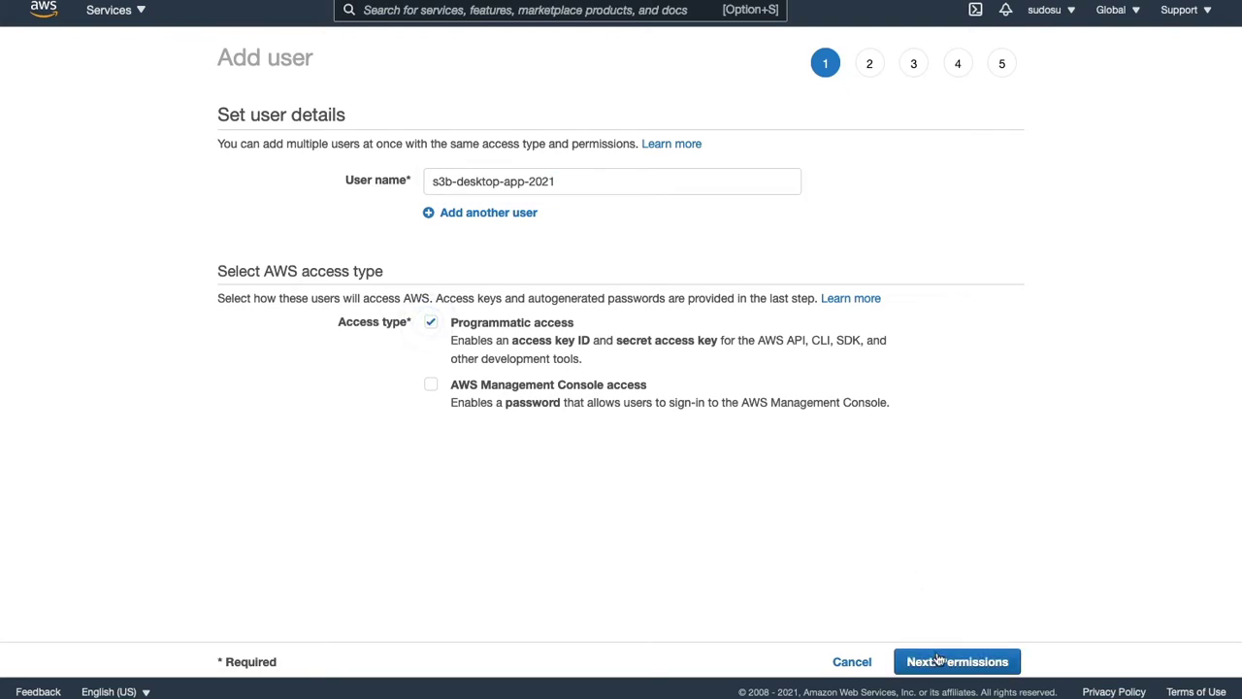
left_click(940, 663)
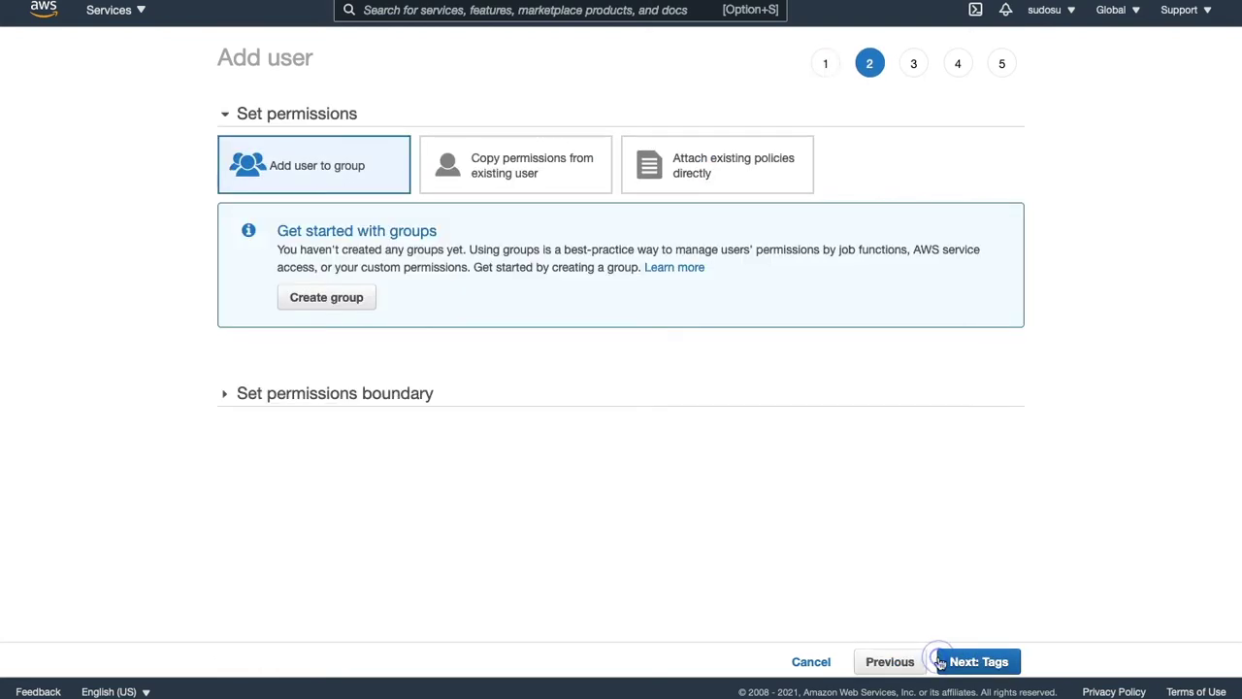
- Attach the s3b-desktop-app-2021 policy, create the user, and download its credentials .csv
left_click(737, 175)
left_click(408, 263)
type("s3b")
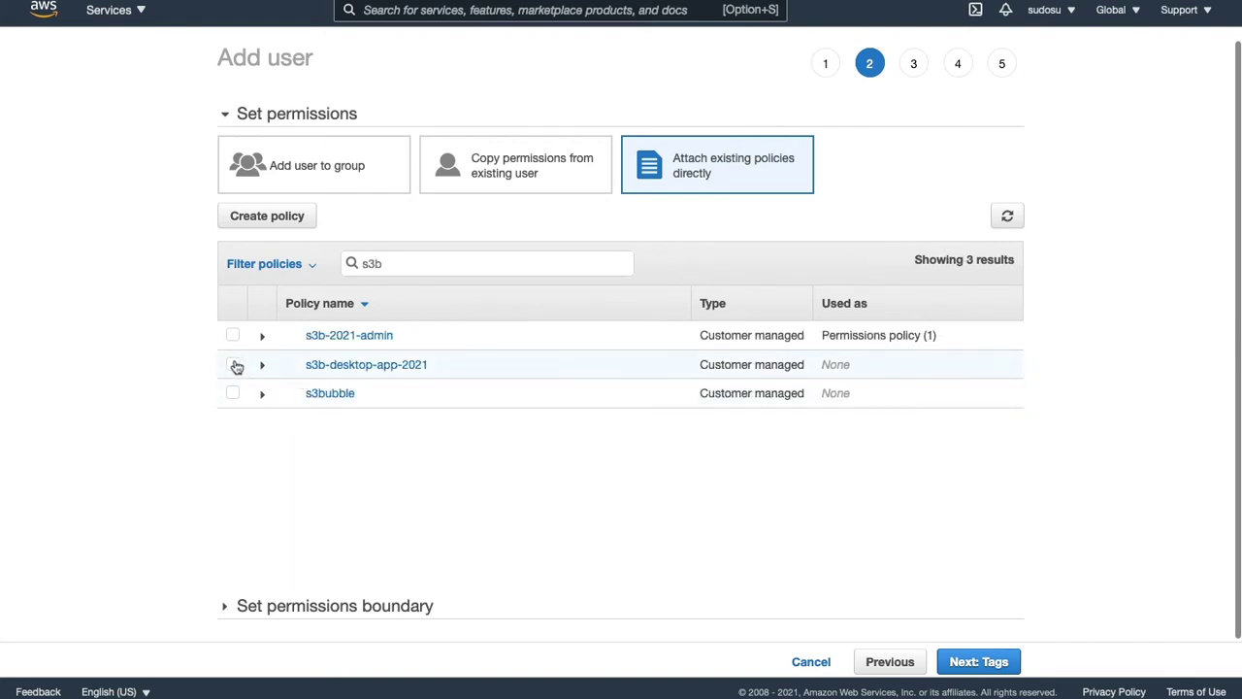
left_click(233, 364)
left_click(978, 669)
left_click(982, 666)
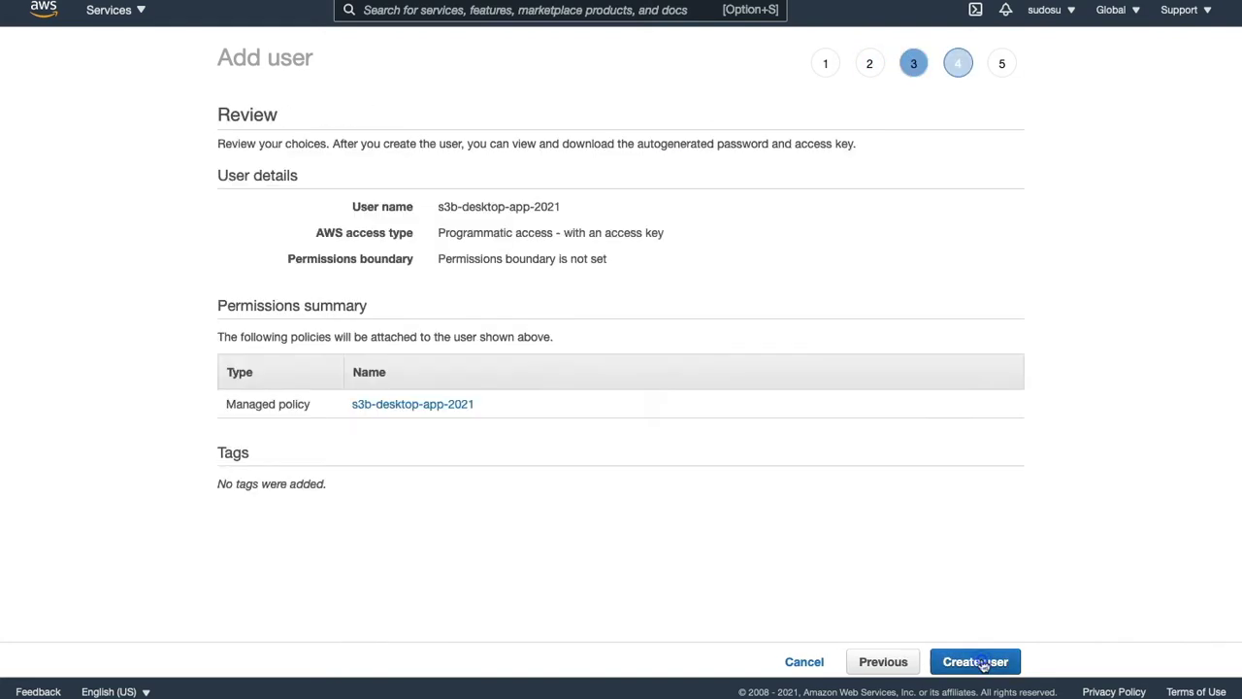
left_click(960, 656)
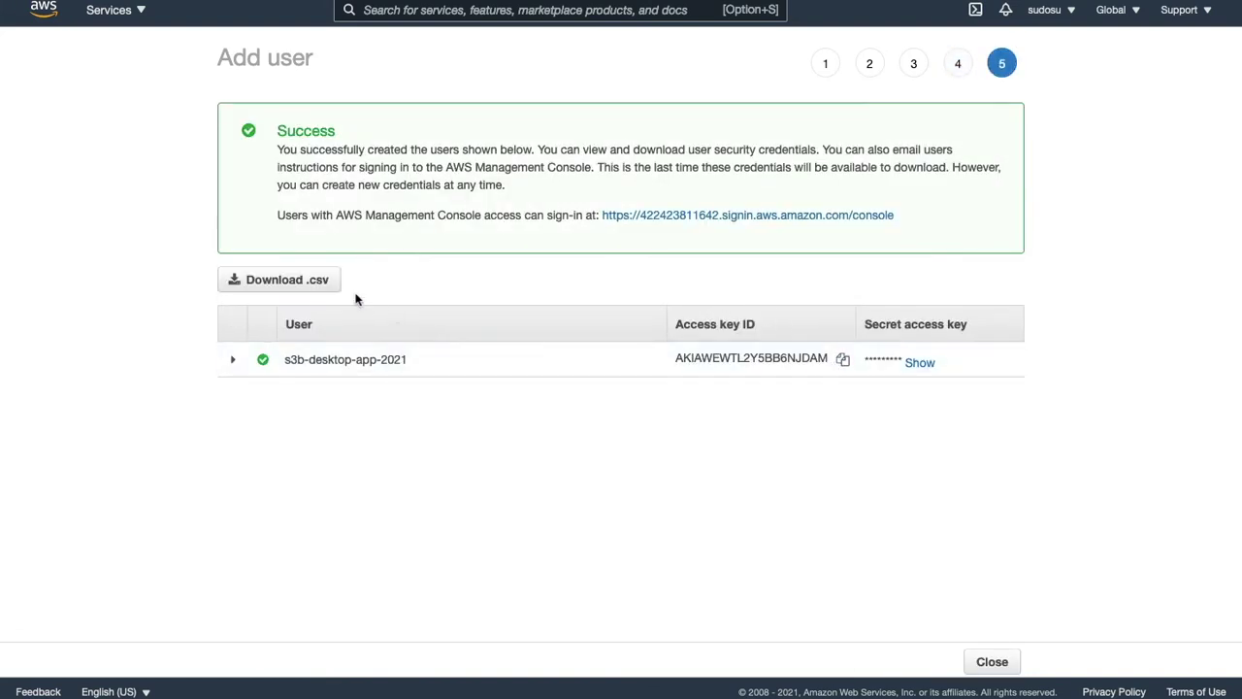
left_click(326, 287)
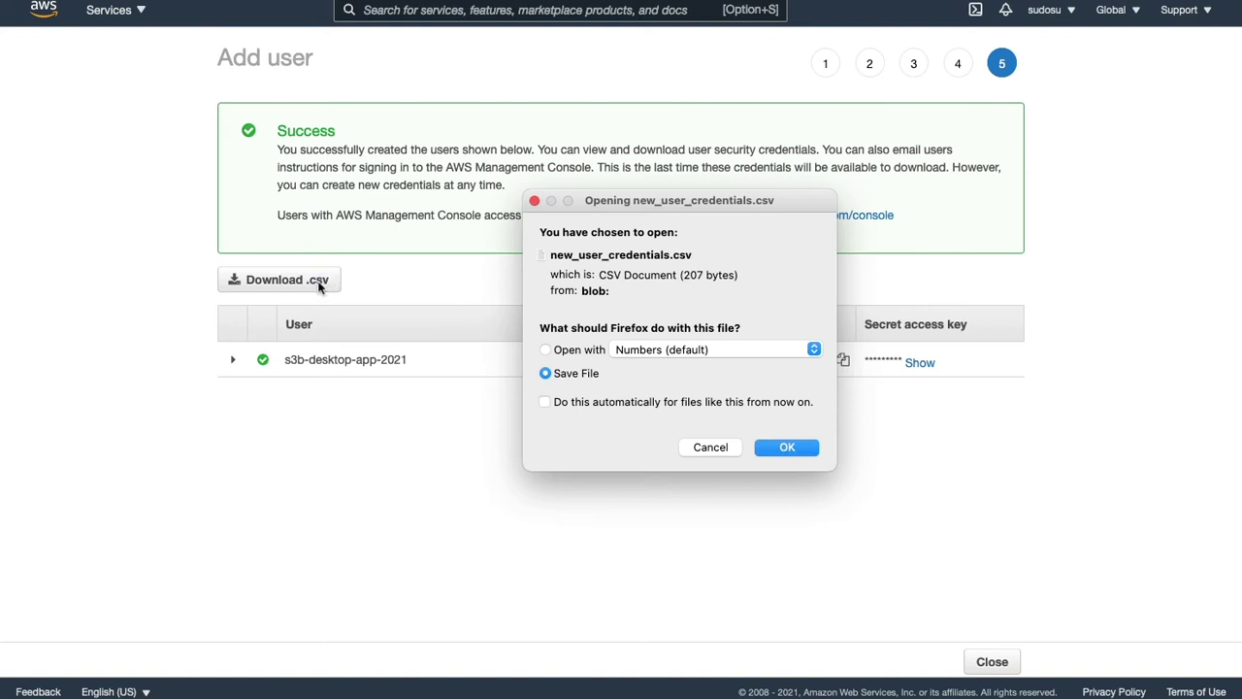
left_click(781, 447)
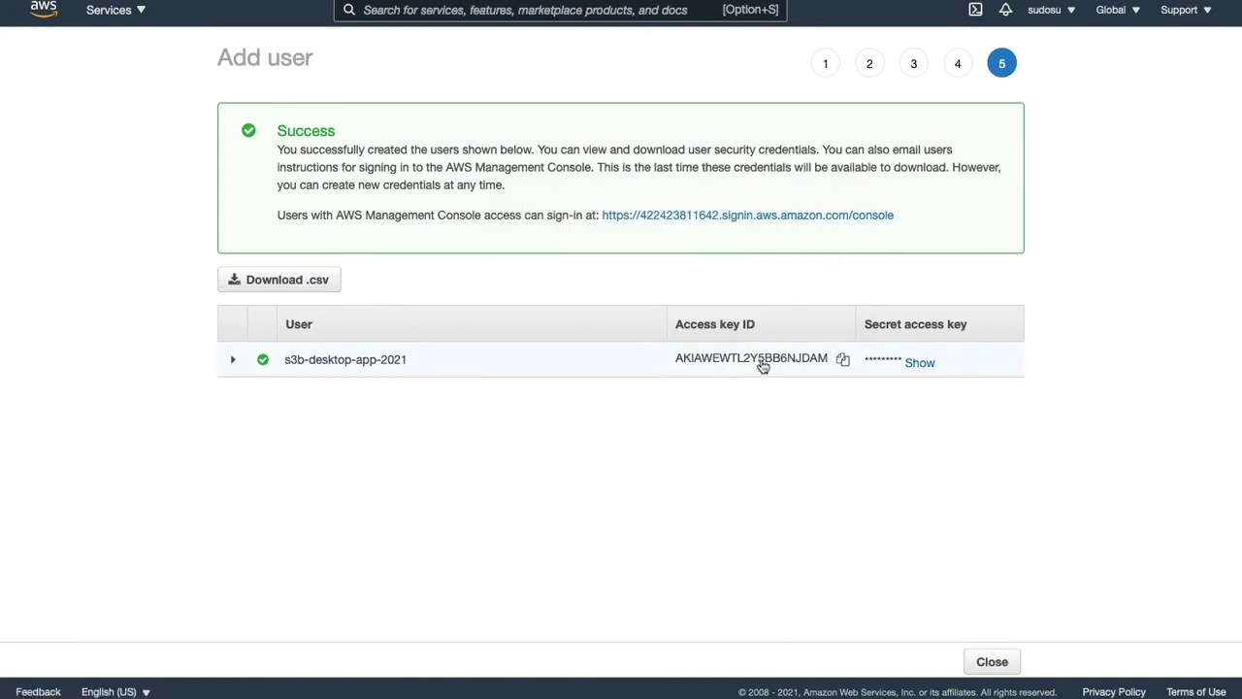
- Submit the new user's AWS access keys in the Encoder and restart the app
left_click(842, 359)
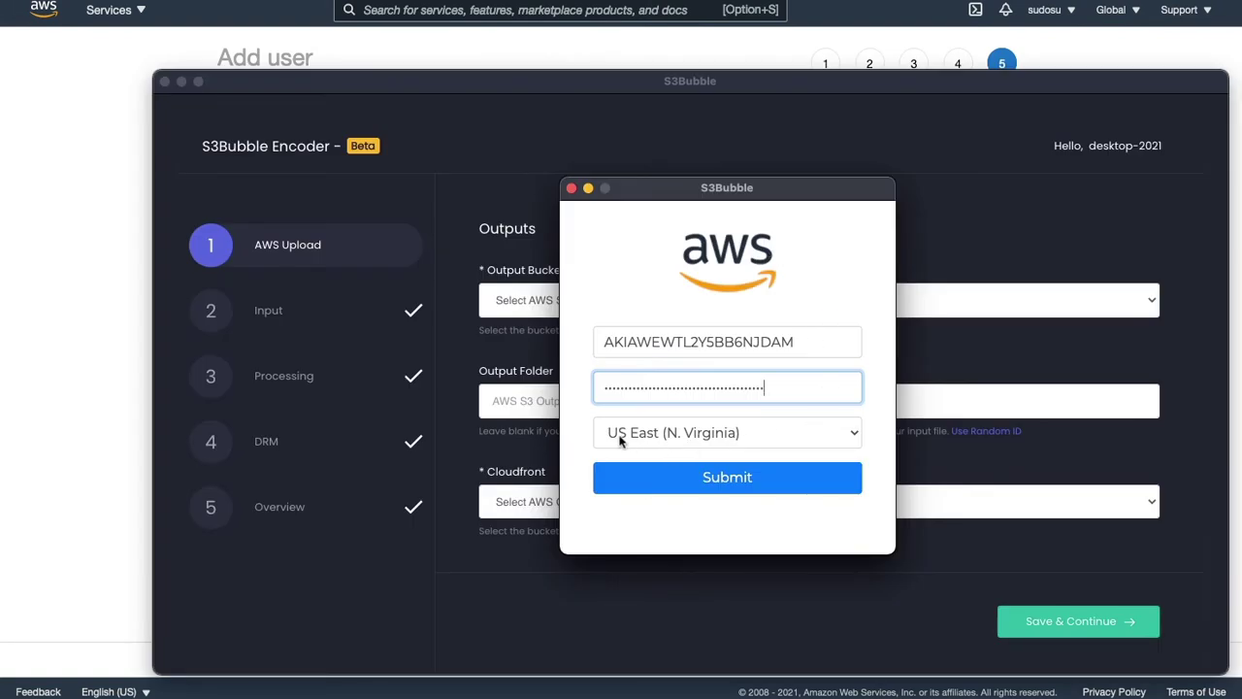
left_click(705, 473)
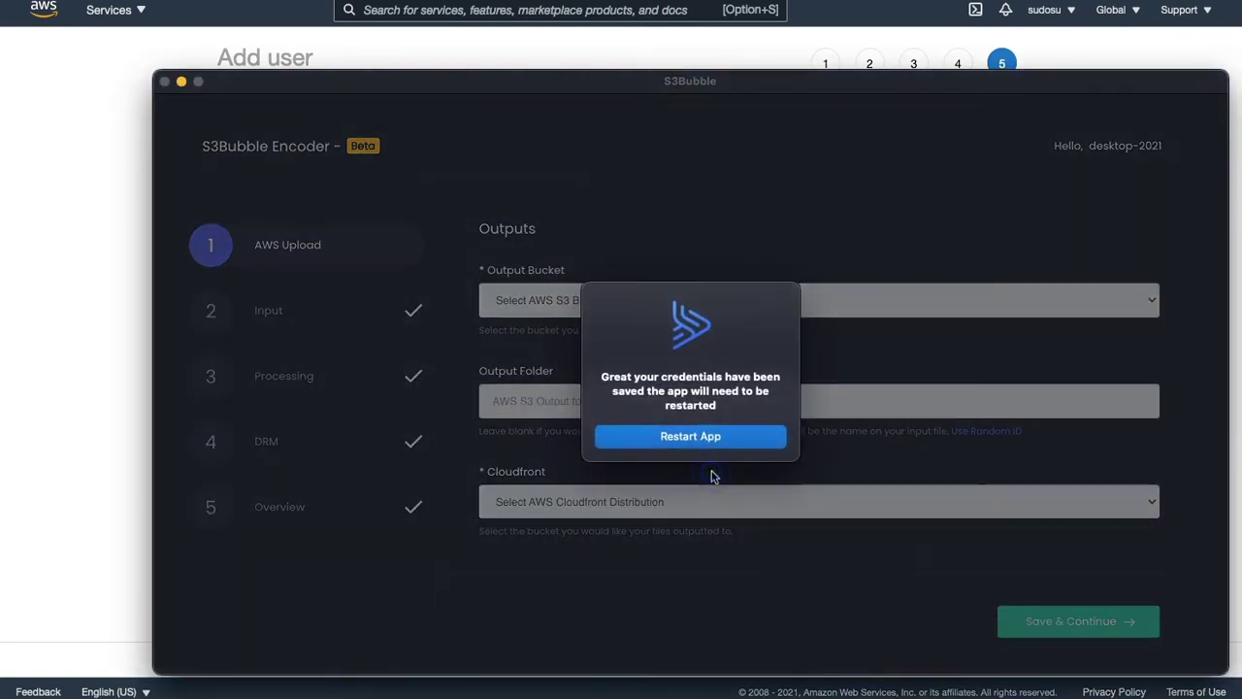
left_click(690, 437)
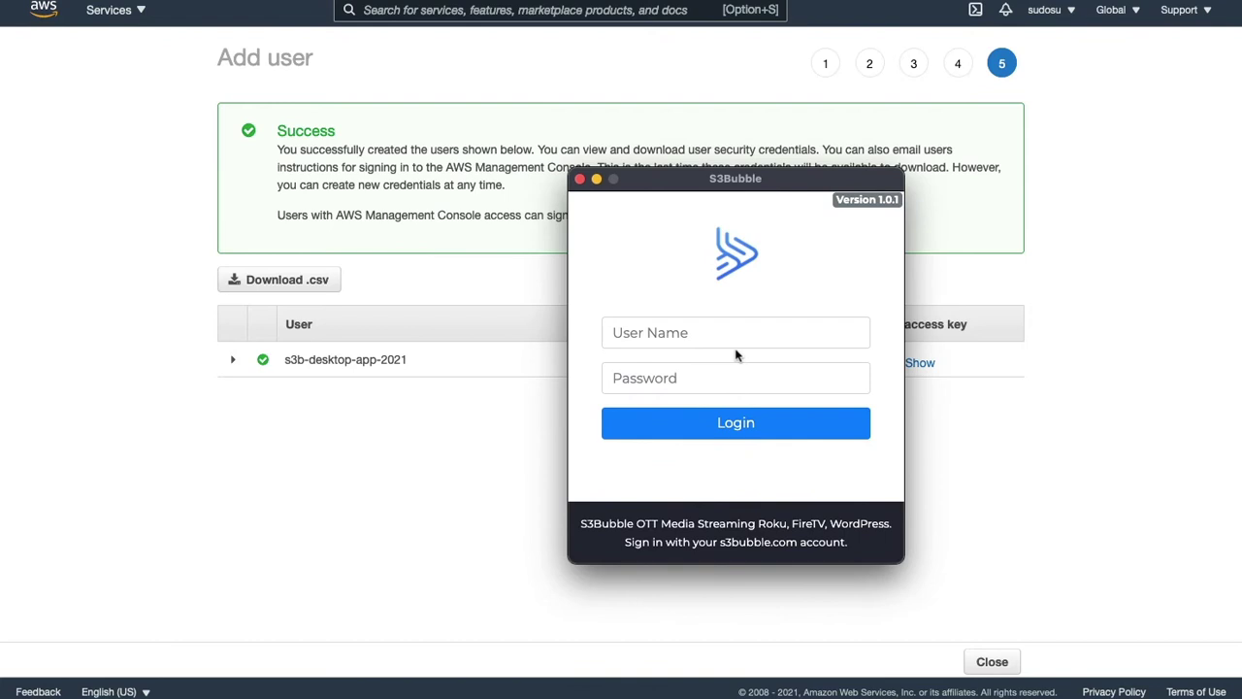
- Log back in to the S3Bubble account with its user name and password
left_click(711, 335)
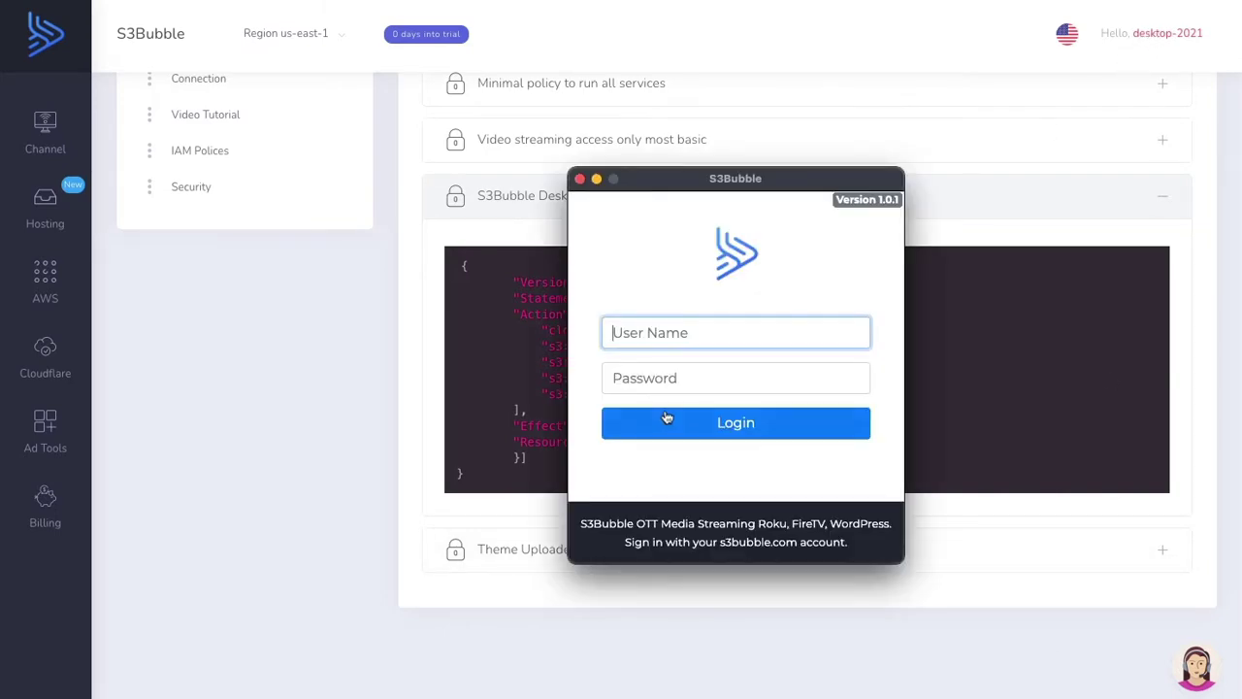
type("desktop-2021")
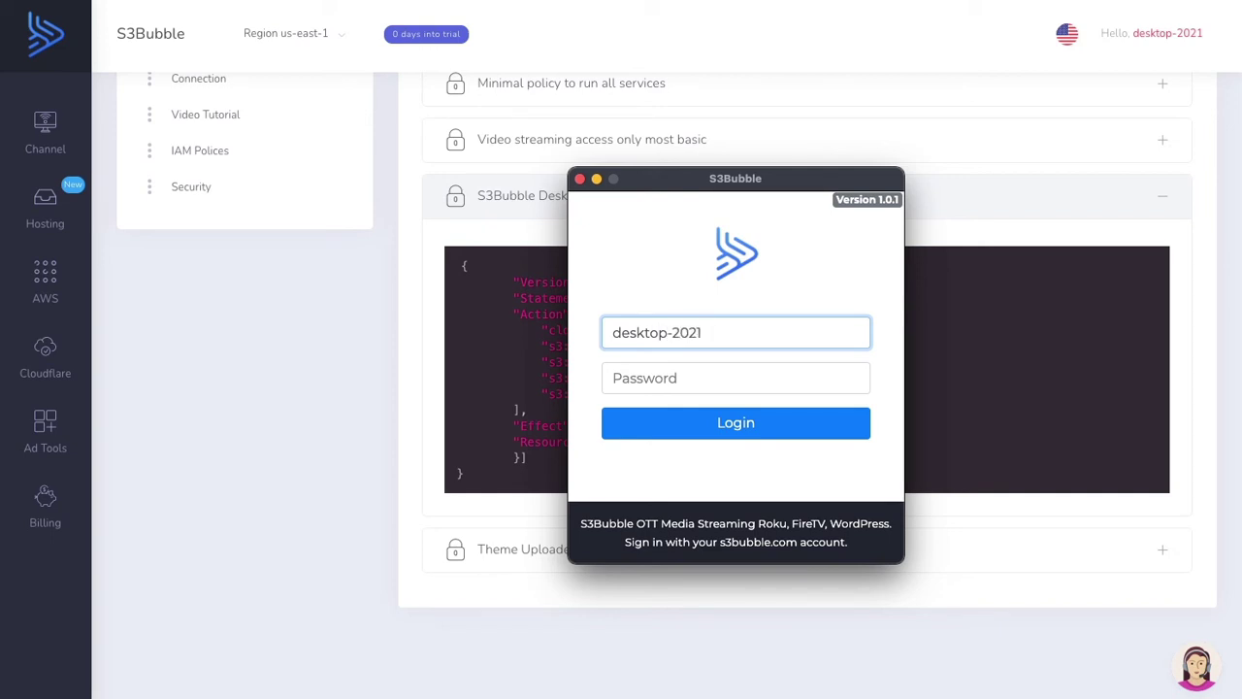
key("Tab")
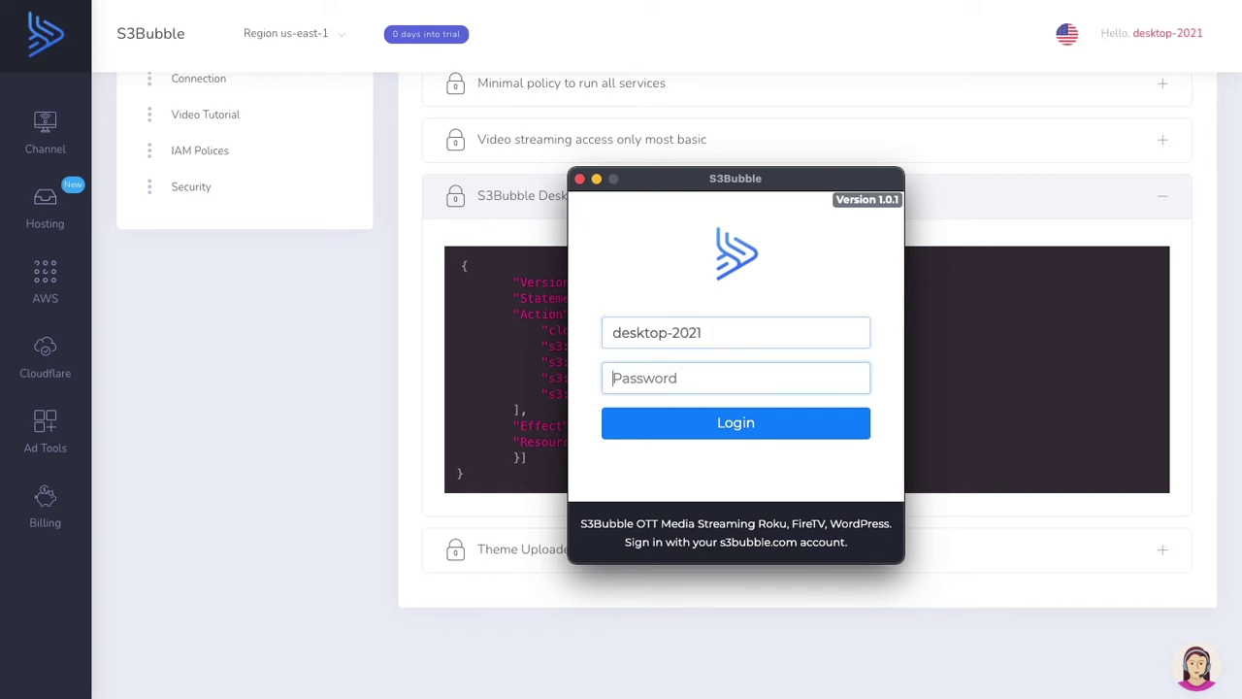
type("**********")
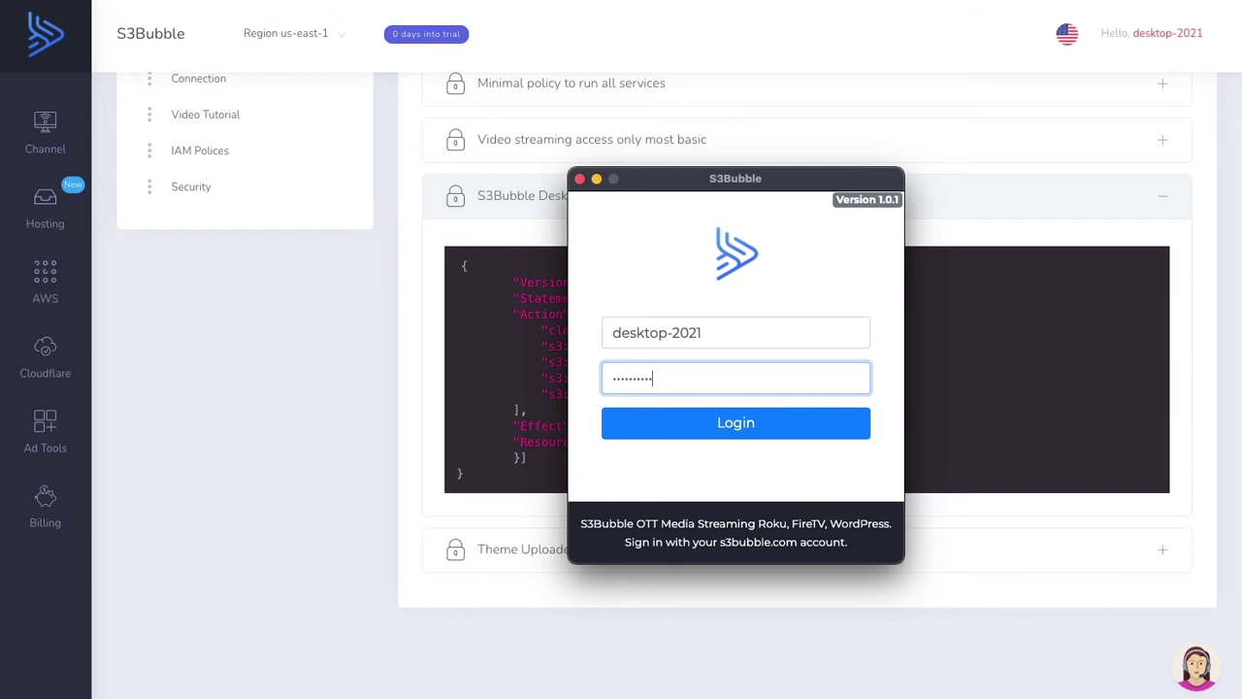
type("****")
left_click(733, 422)
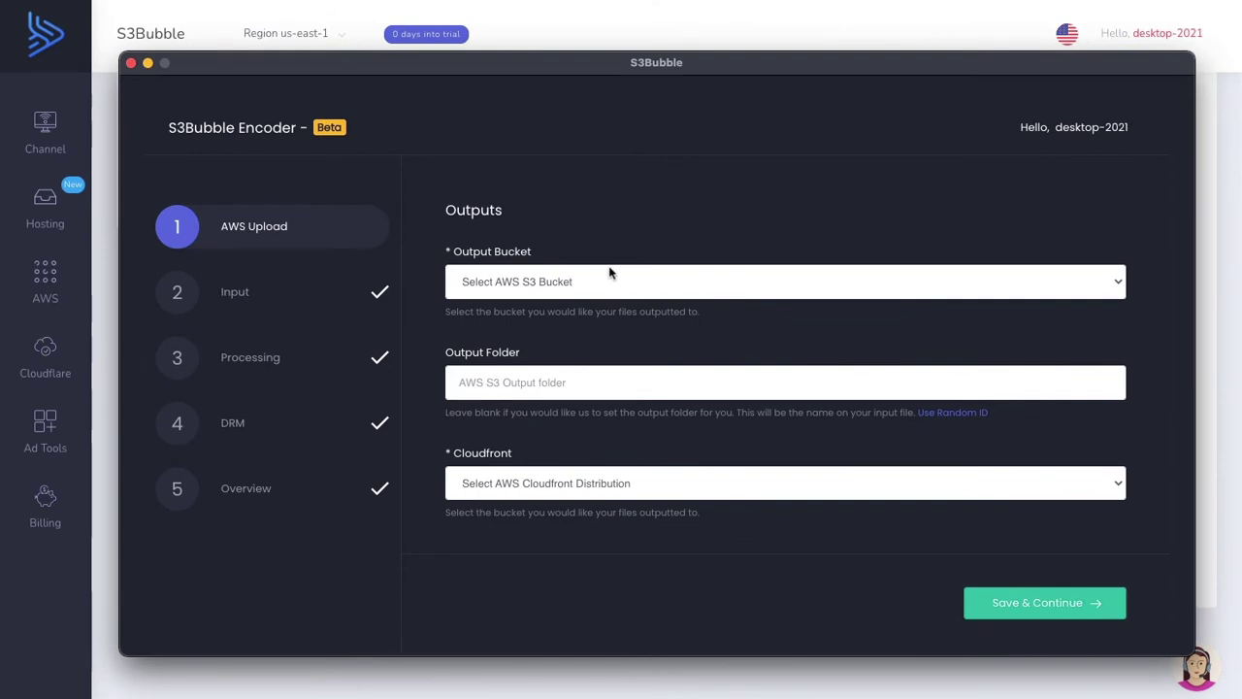
- Output to bucket s3b-delivery-2021, folder test-hls-no-enc, via the d34hjmriz8hnce.cloudfront.net distribution
left_click(592, 279)
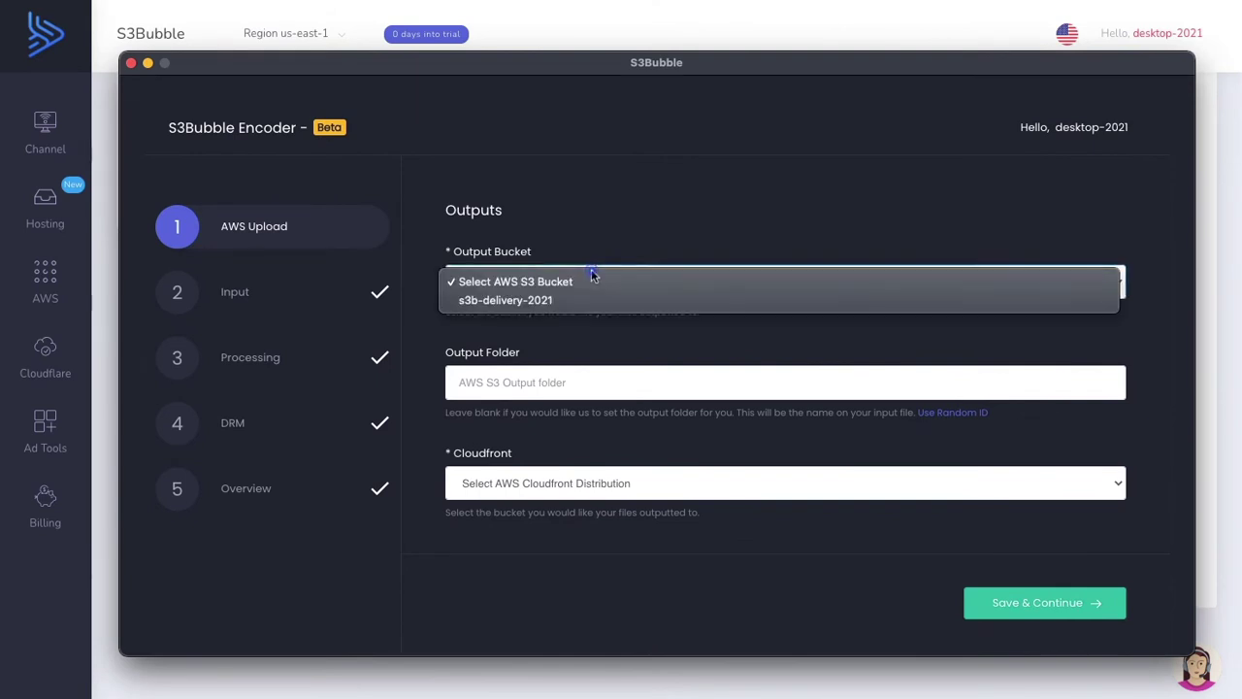
left_click(497, 301)
left_click(520, 278)
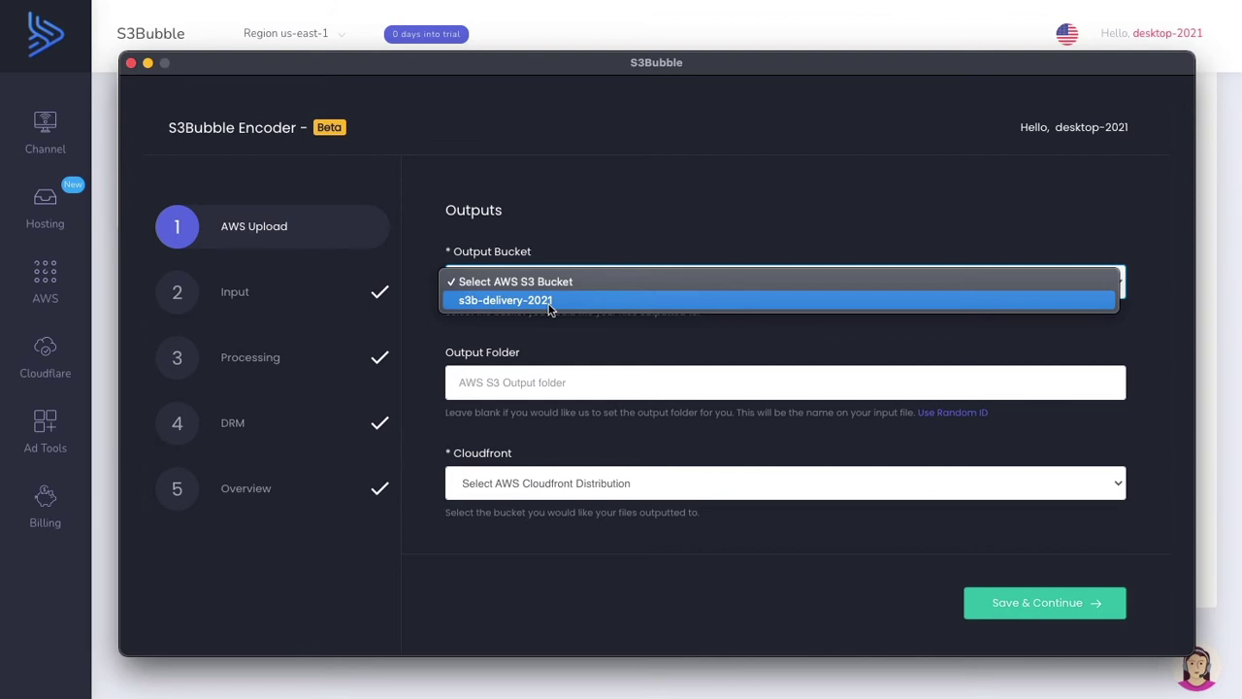
left_click(549, 303)
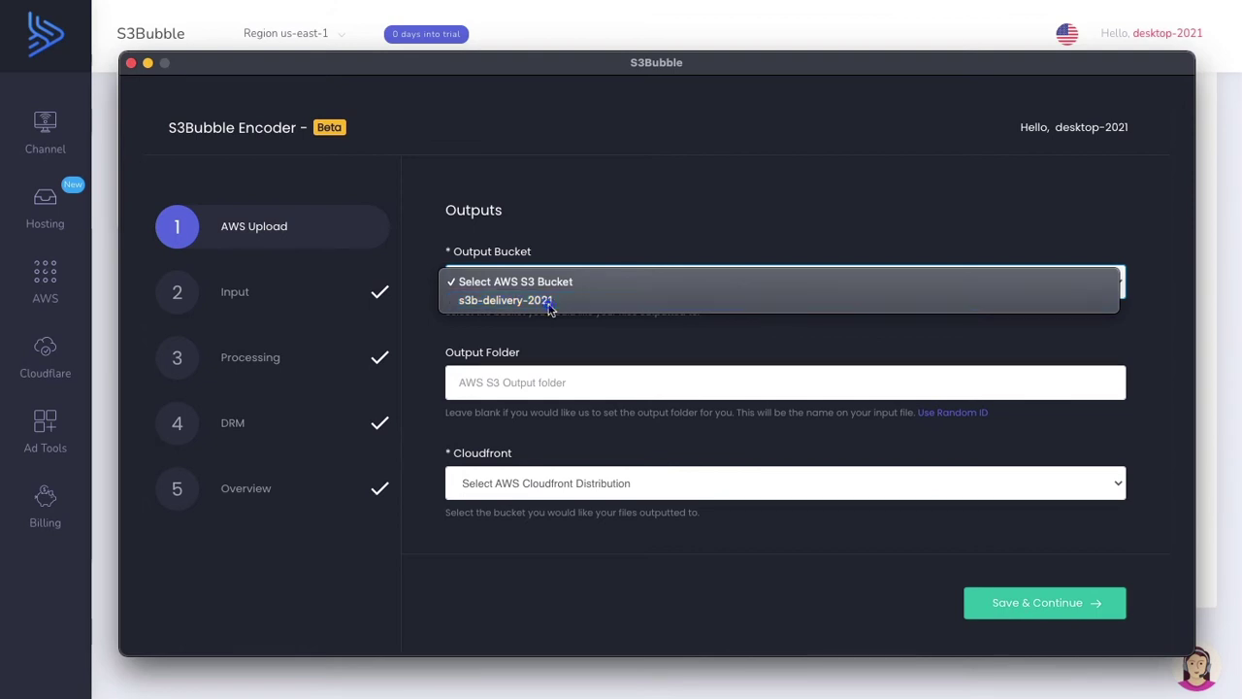
left_click(574, 384)
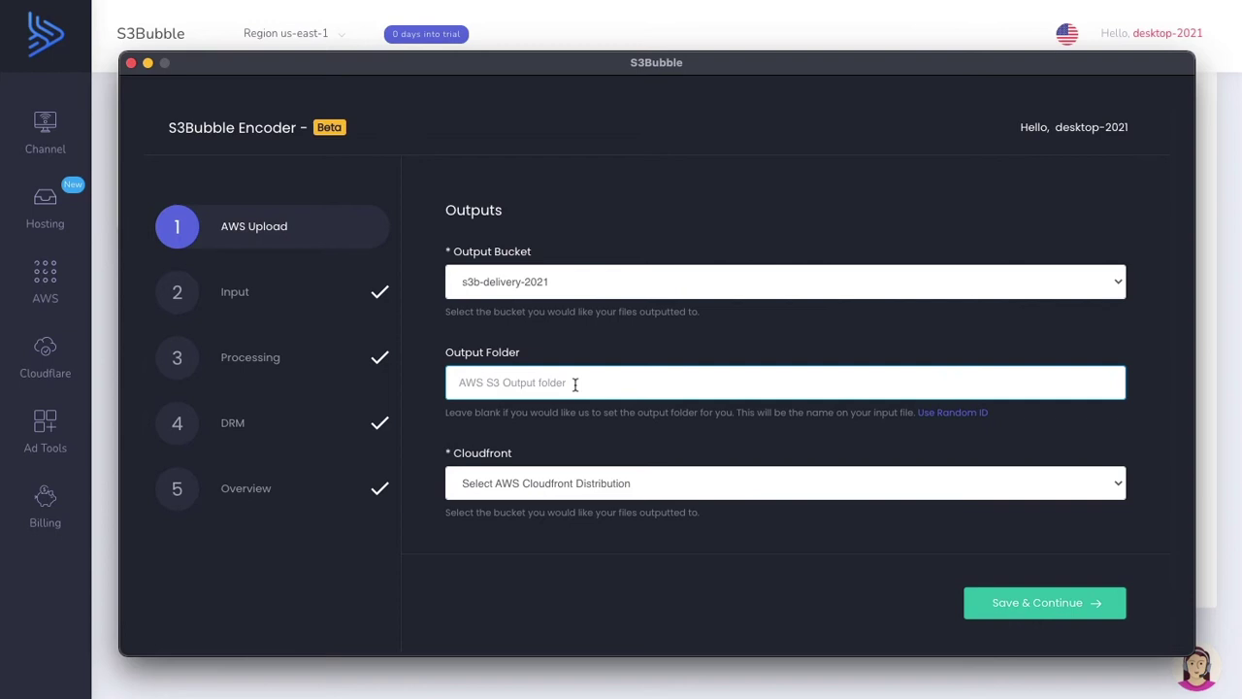
type("test-hls-no-encryption")
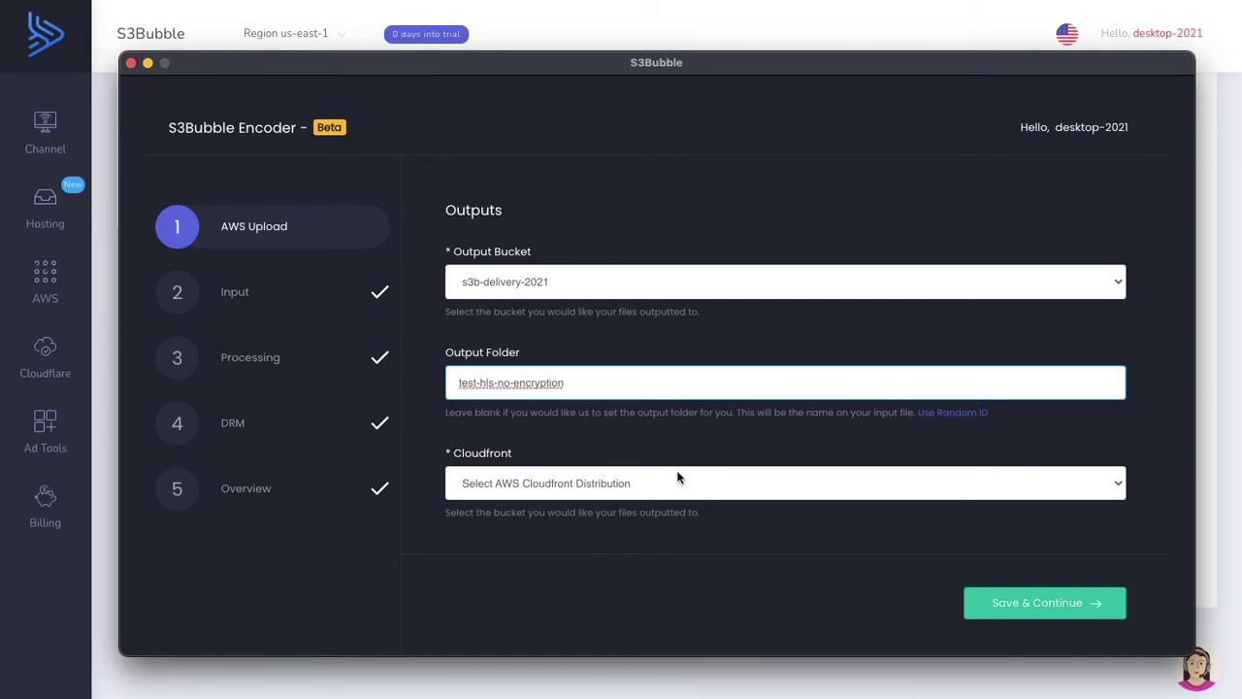
left_click(645, 483)
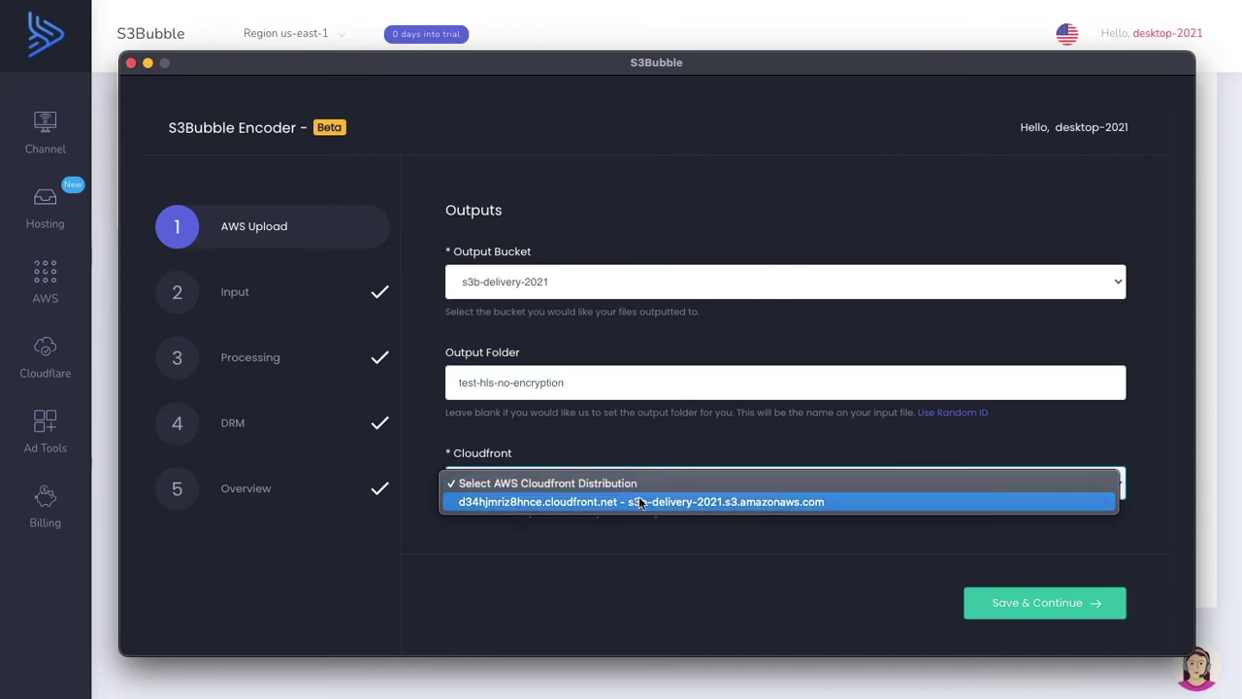
left_click(570, 502)
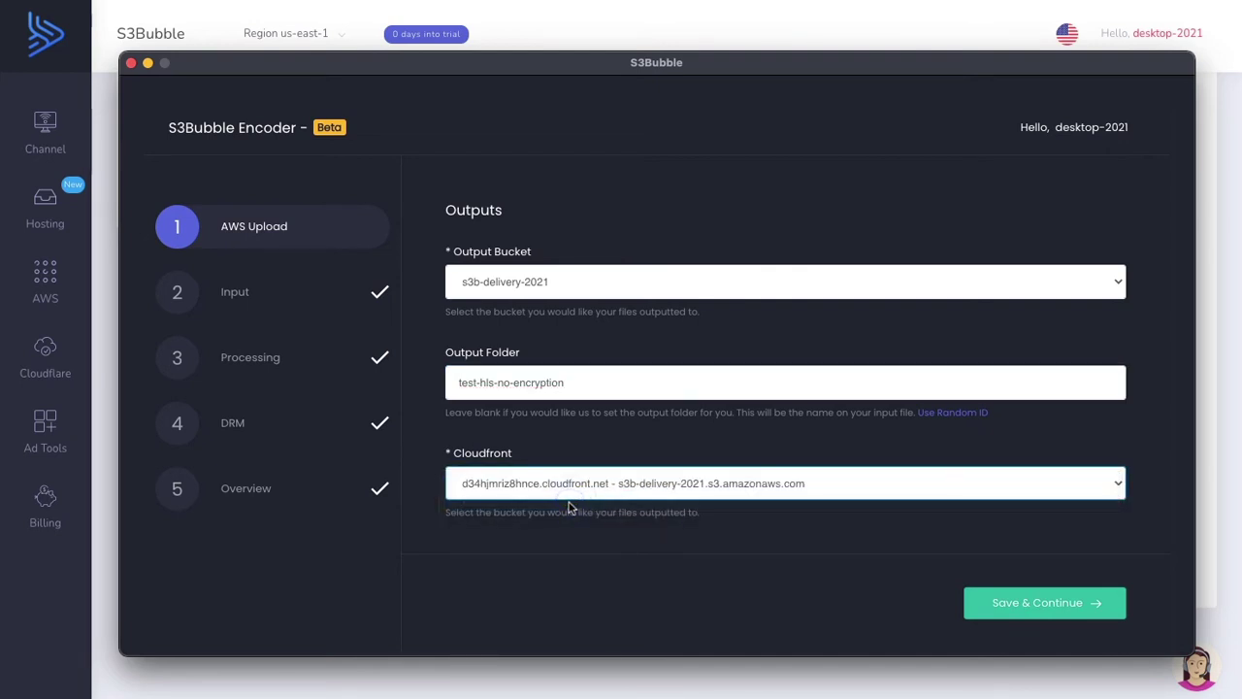
left_click(1045, 603)
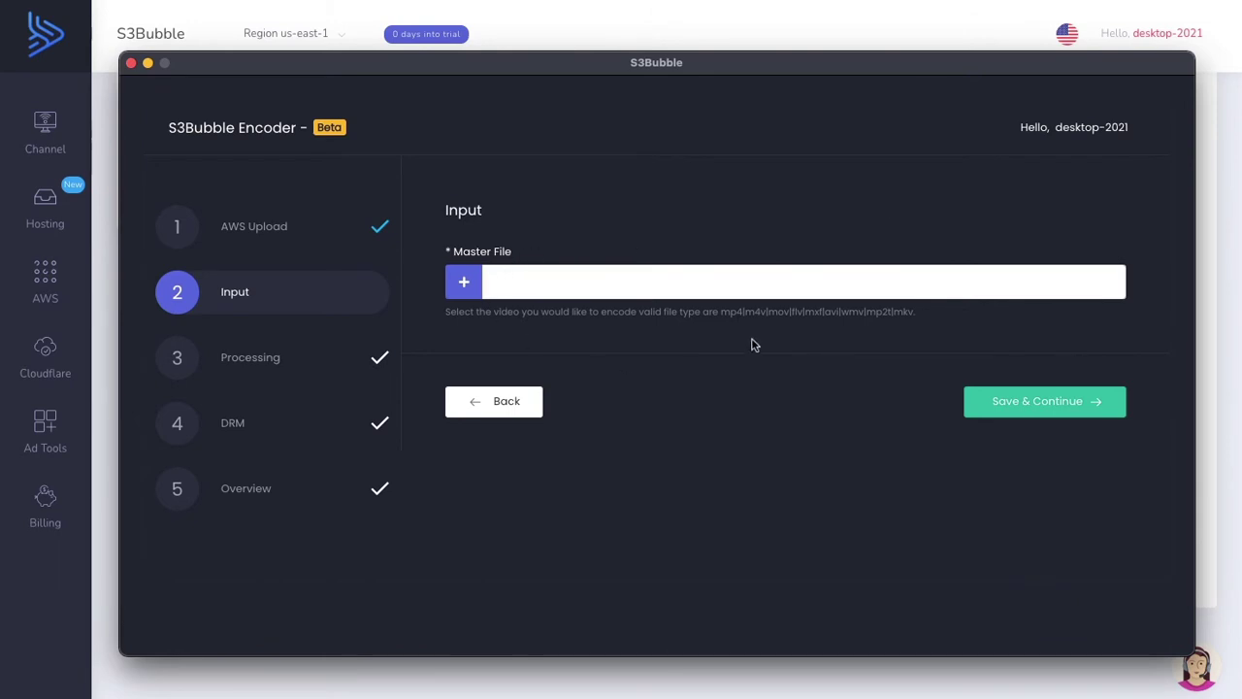
- Add intro.mp4 as the master file with a poster image, skip DRM, and submit the job
left_click(472, 289)
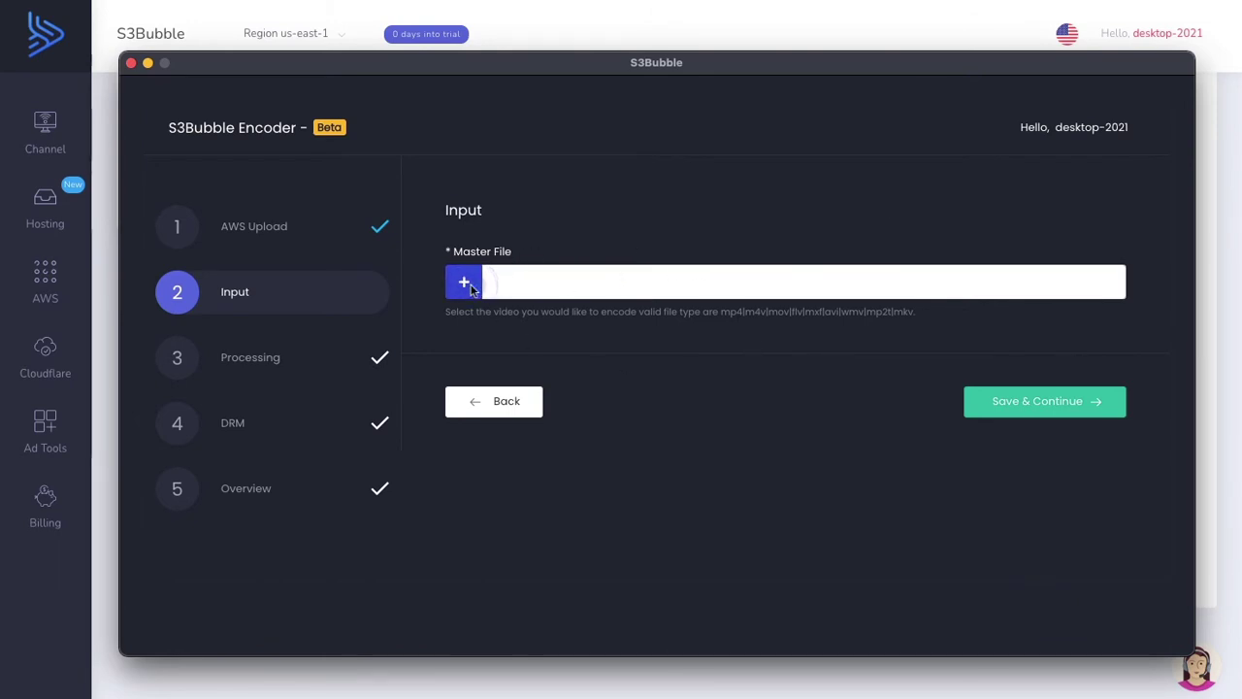
left_click(1036, 404)
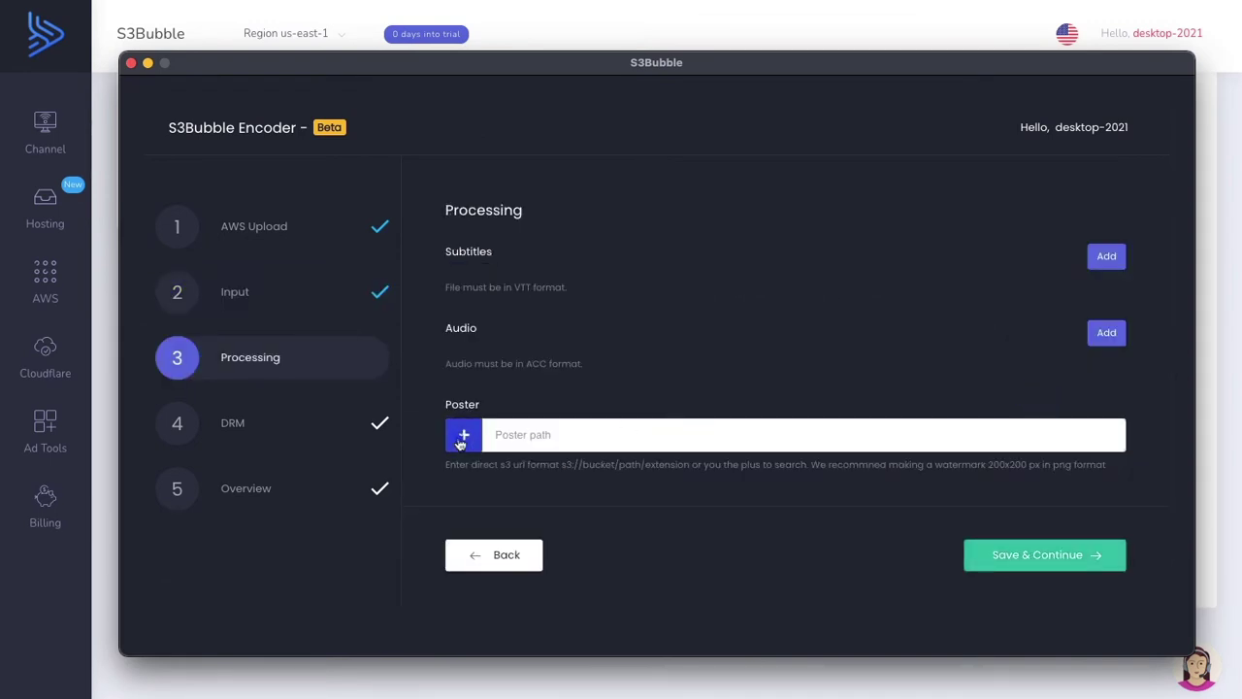
left_click(461, 435)
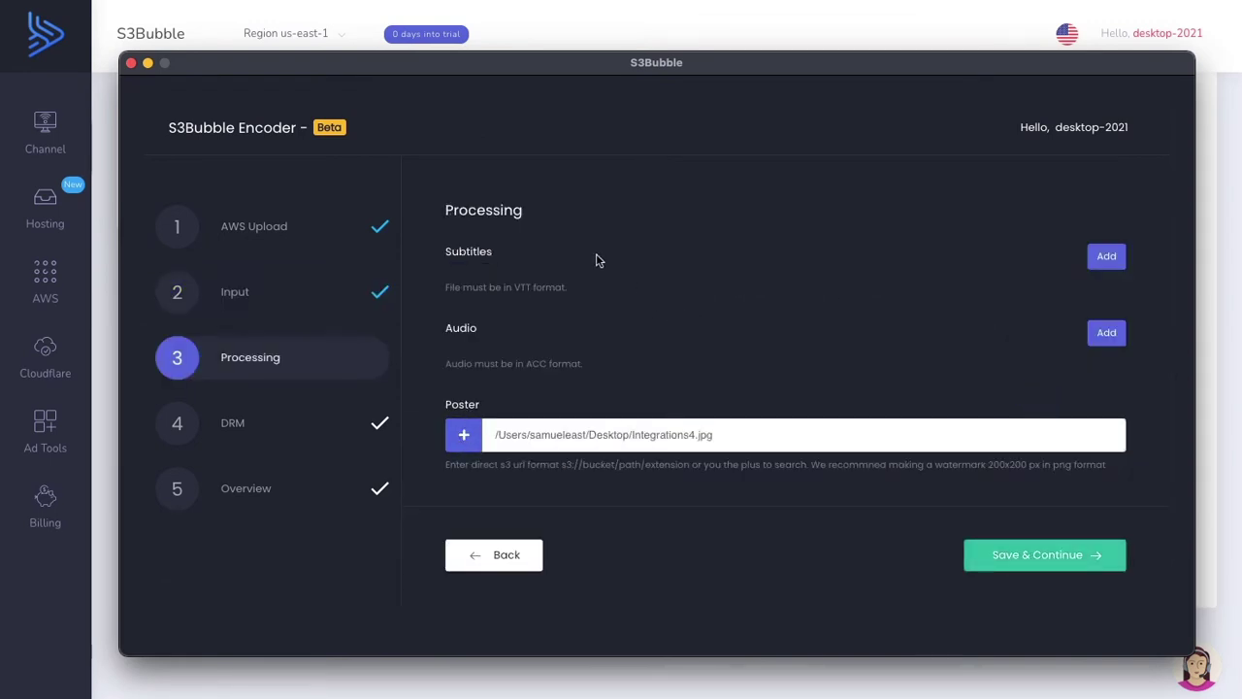
left_click(951, 553)
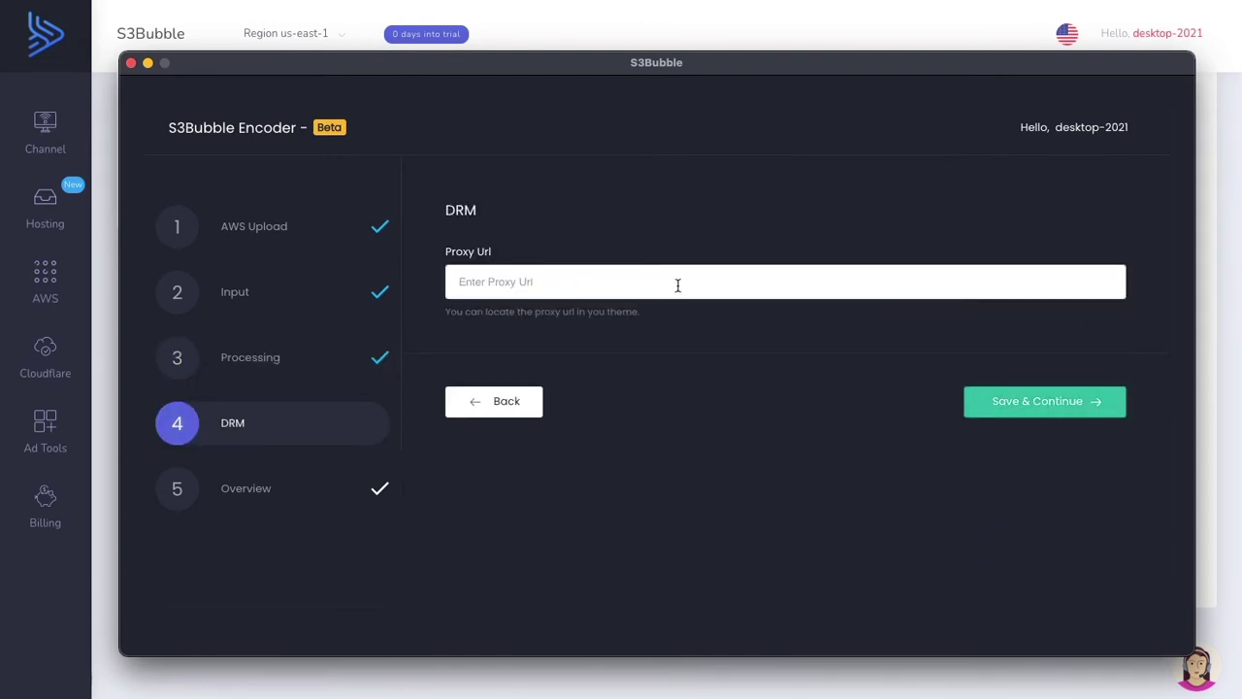
left_click(1001, 400)
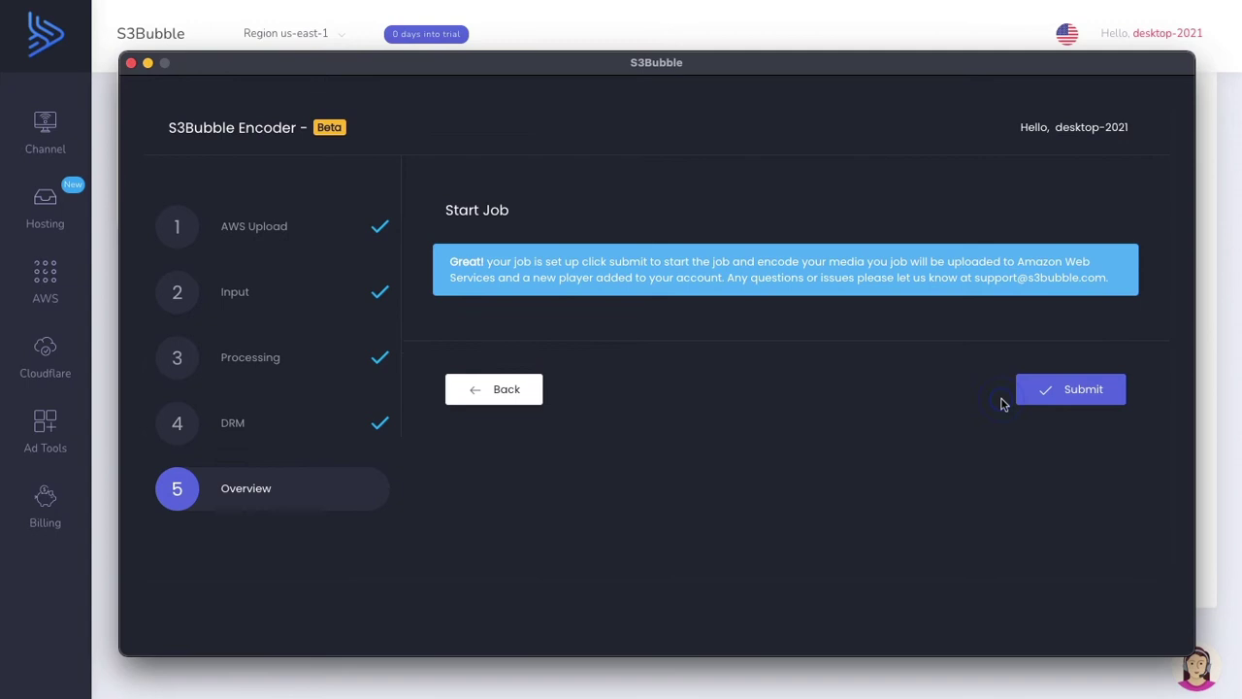
left_click(1056, 396)
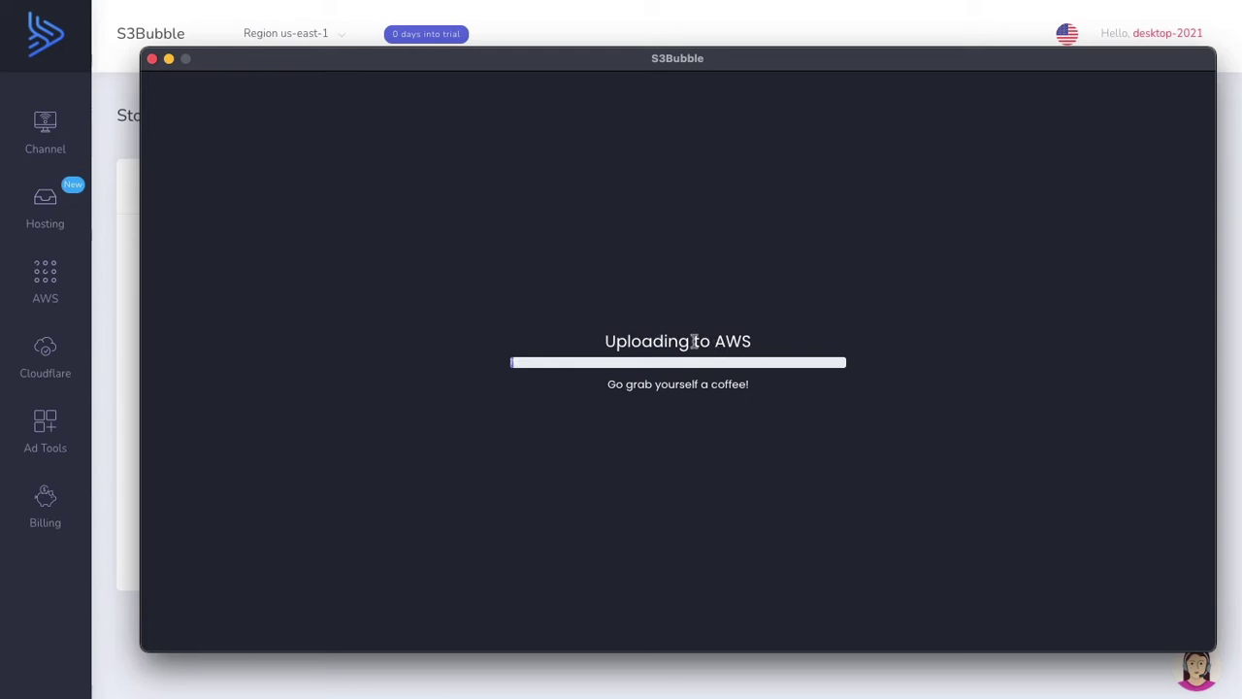
- Refresh the s3b-delivery-2021 storage listing and open the testing_no_encryption folder
left_click(126, 444)
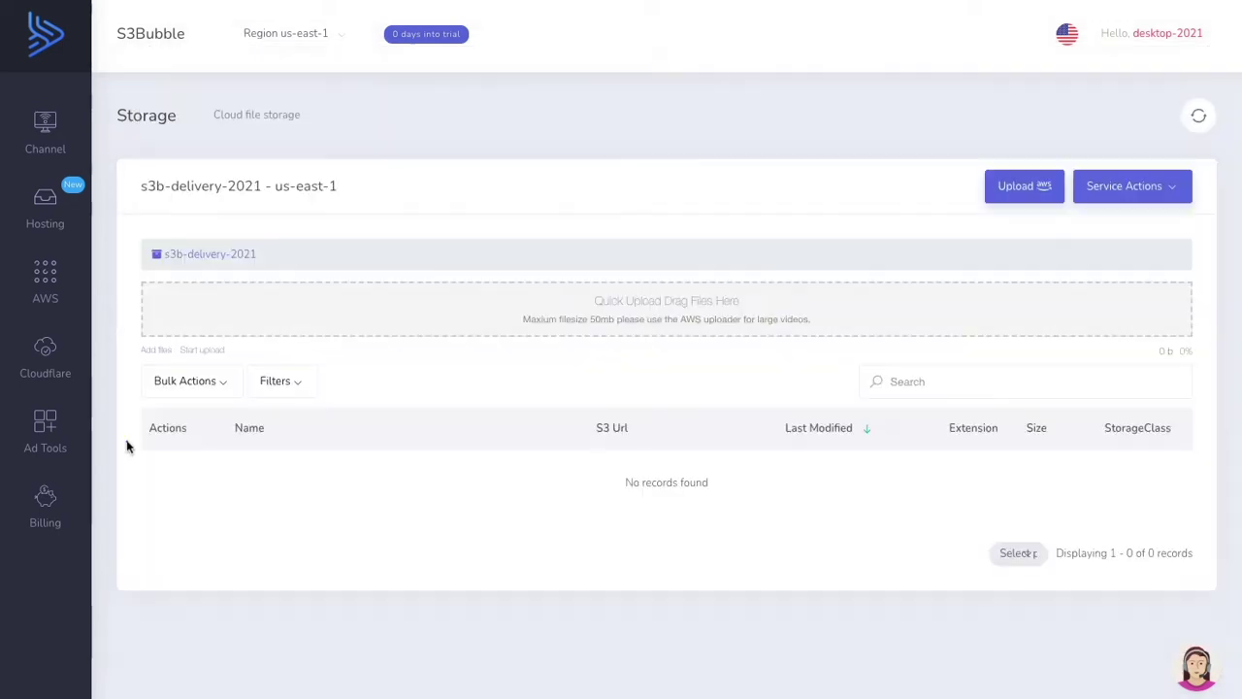
left_click(1195, 118)
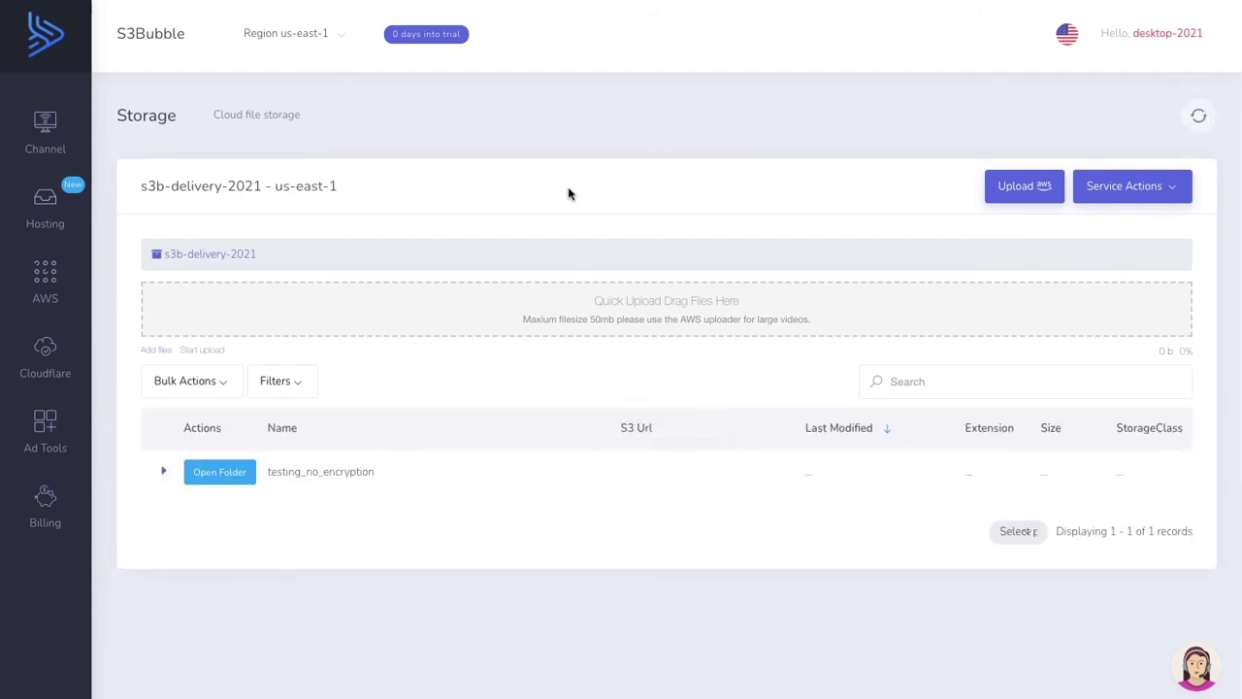
left_click(231, 478)
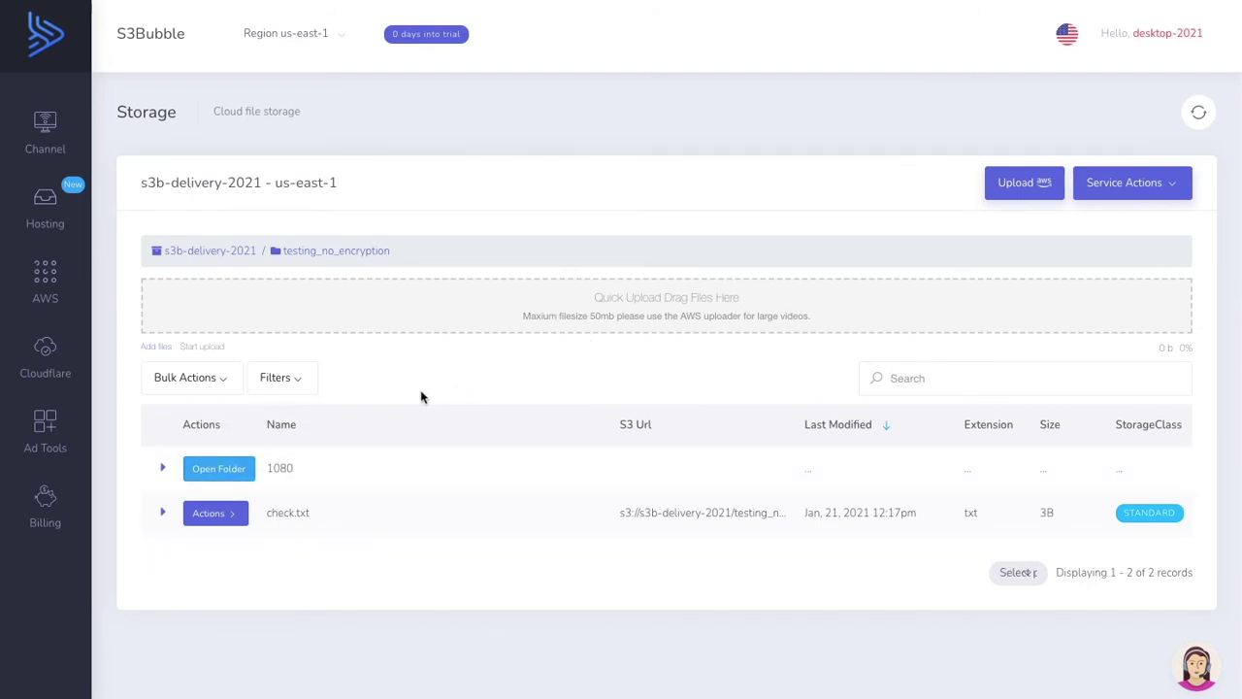
left_click(332, 252)
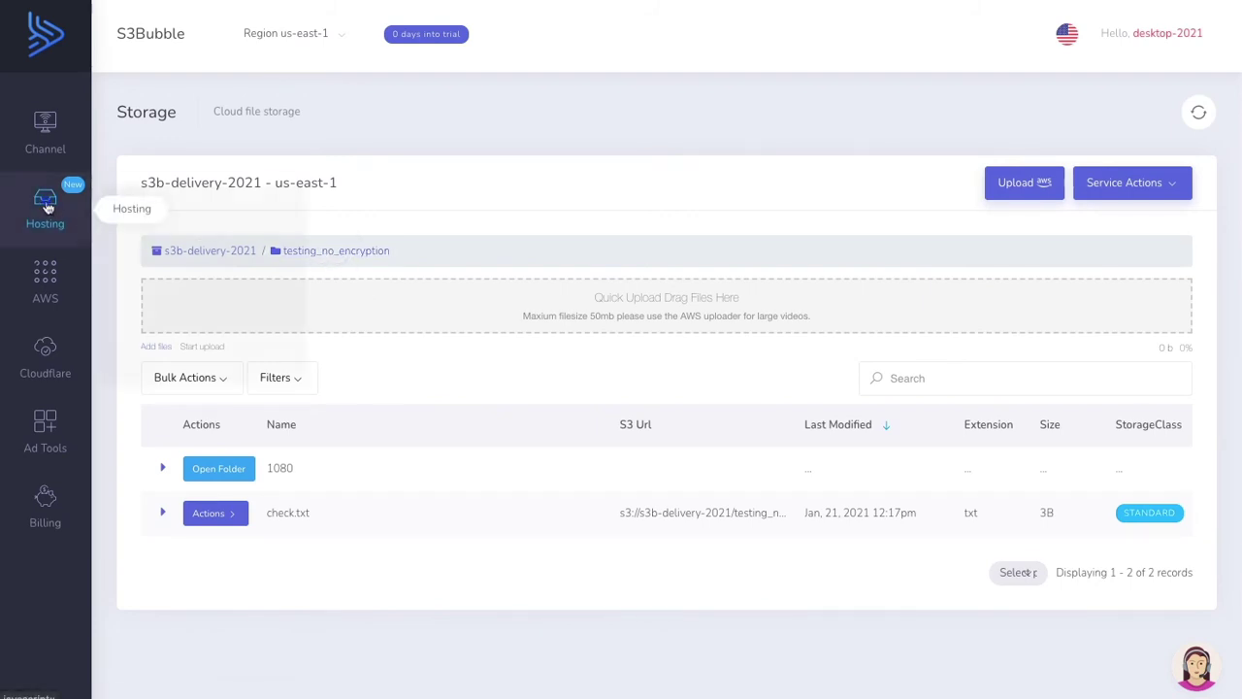
- Open the running demo instance's wp-admin from Hosting > Instances / Demos
mouse_move(46, 206)
left_click(179, 243)
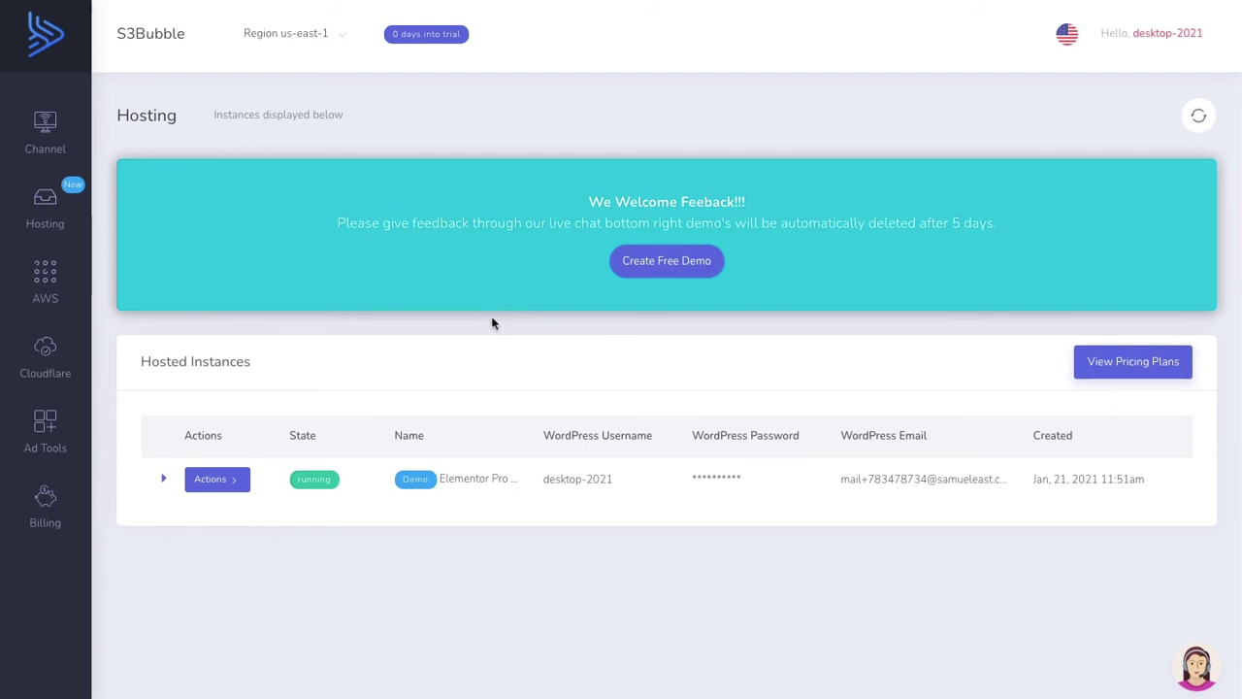
left_click(242, 485)
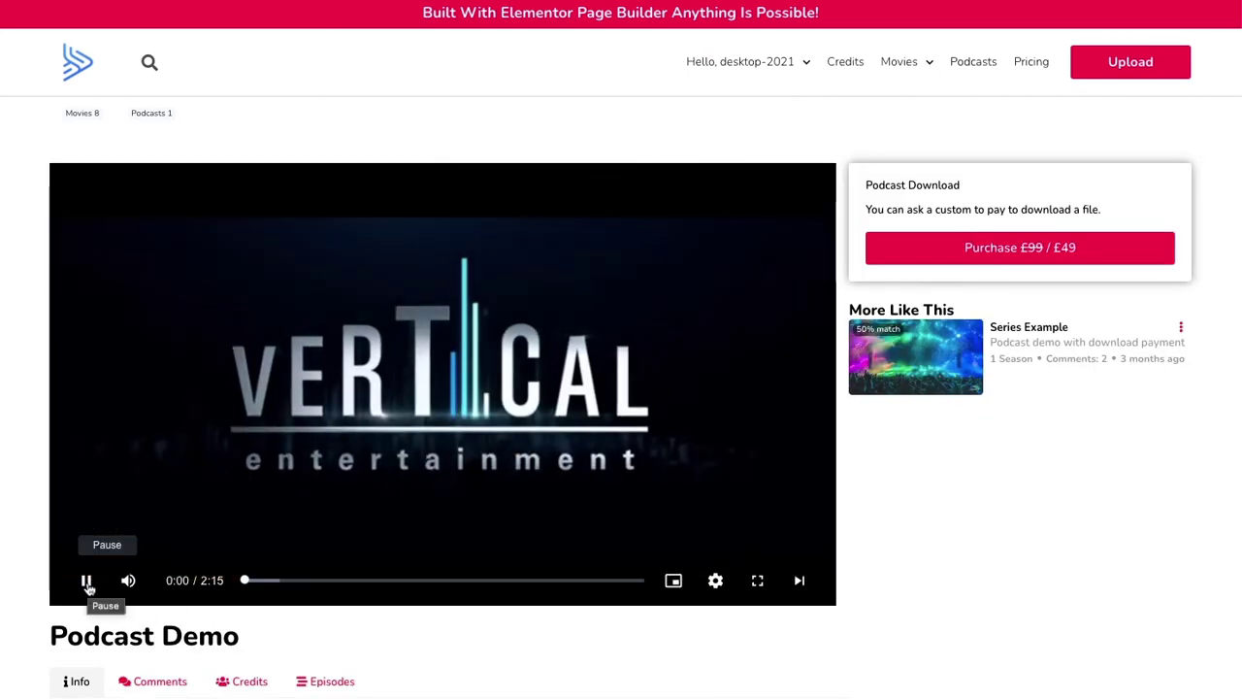
- Review Media Analytics for a chosen time range and highlight the 6s of Podcast Demo watched
left_click(87, 582)
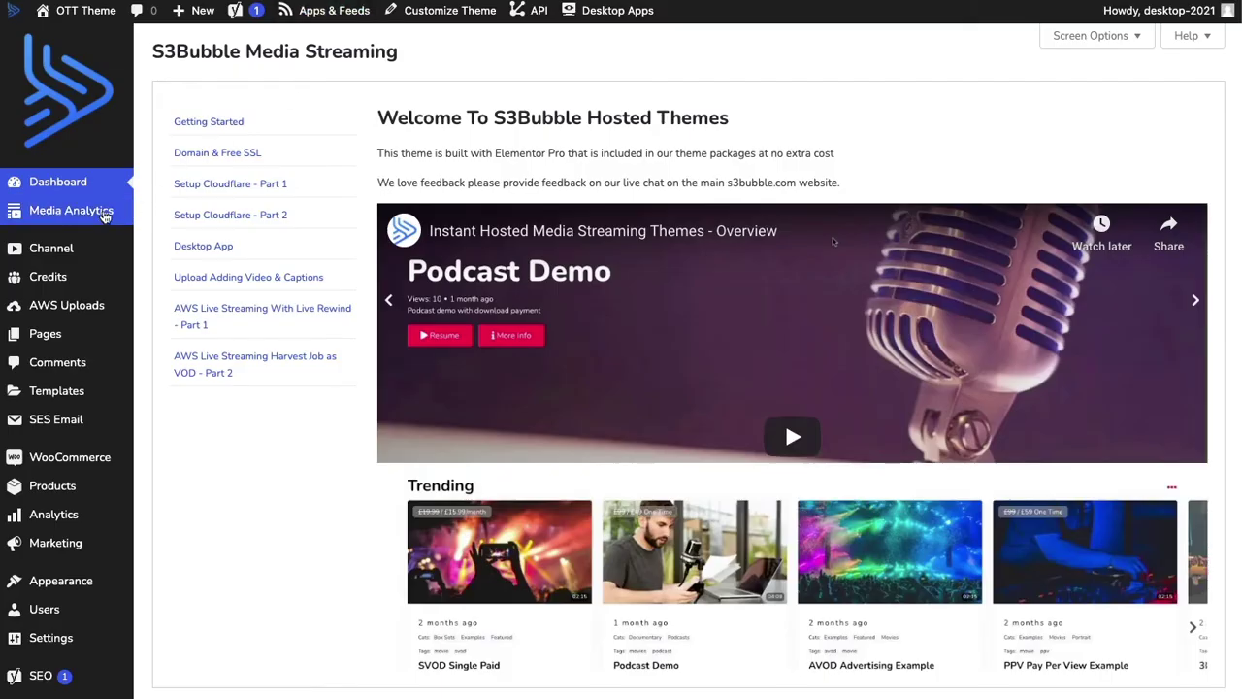
left_click(250, 210)
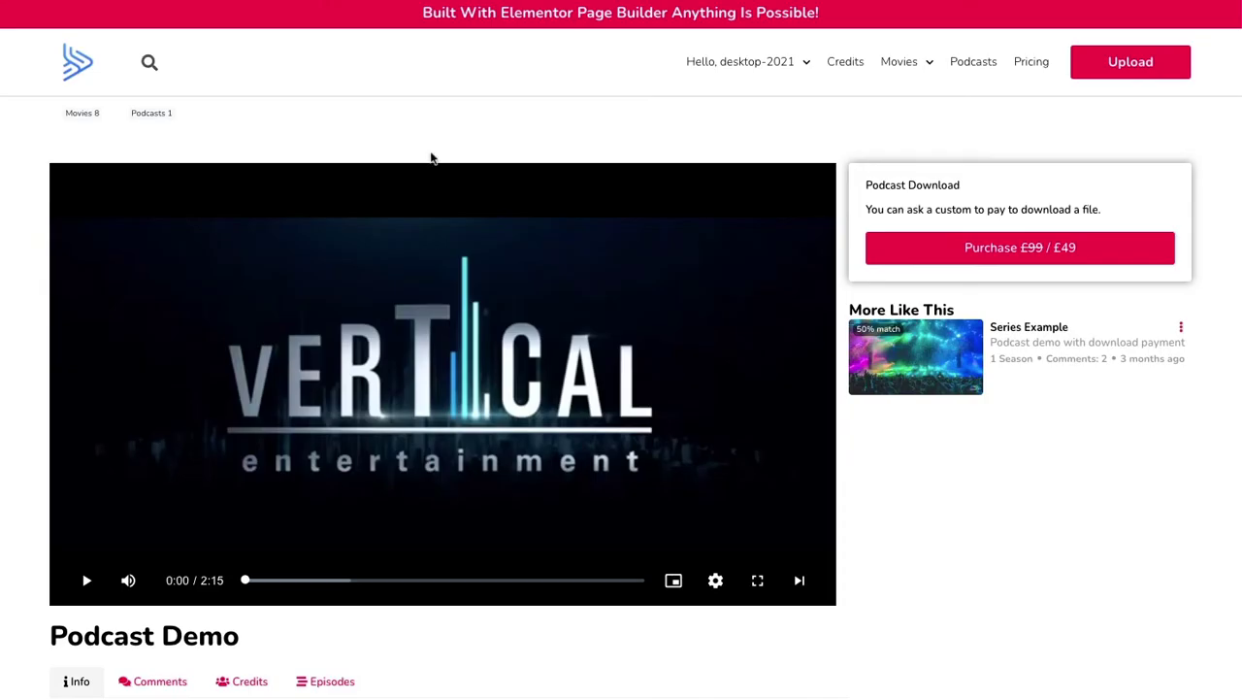
left_click(87, 580)
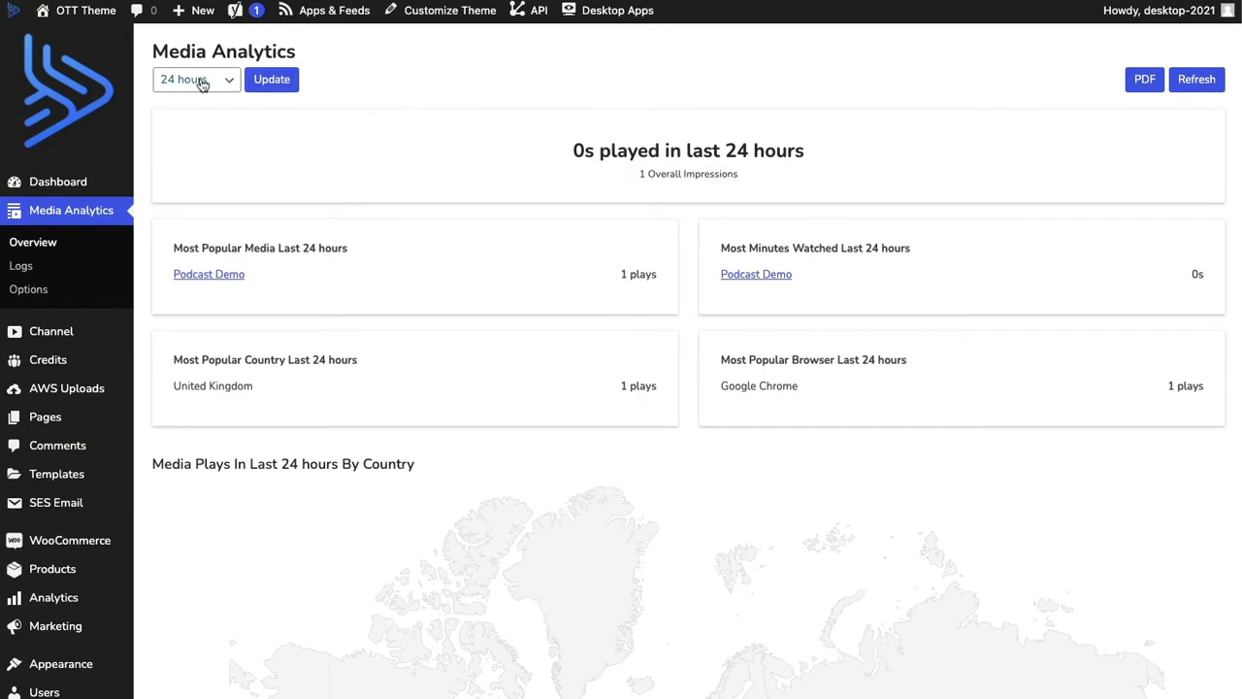
left_click(202, 81)
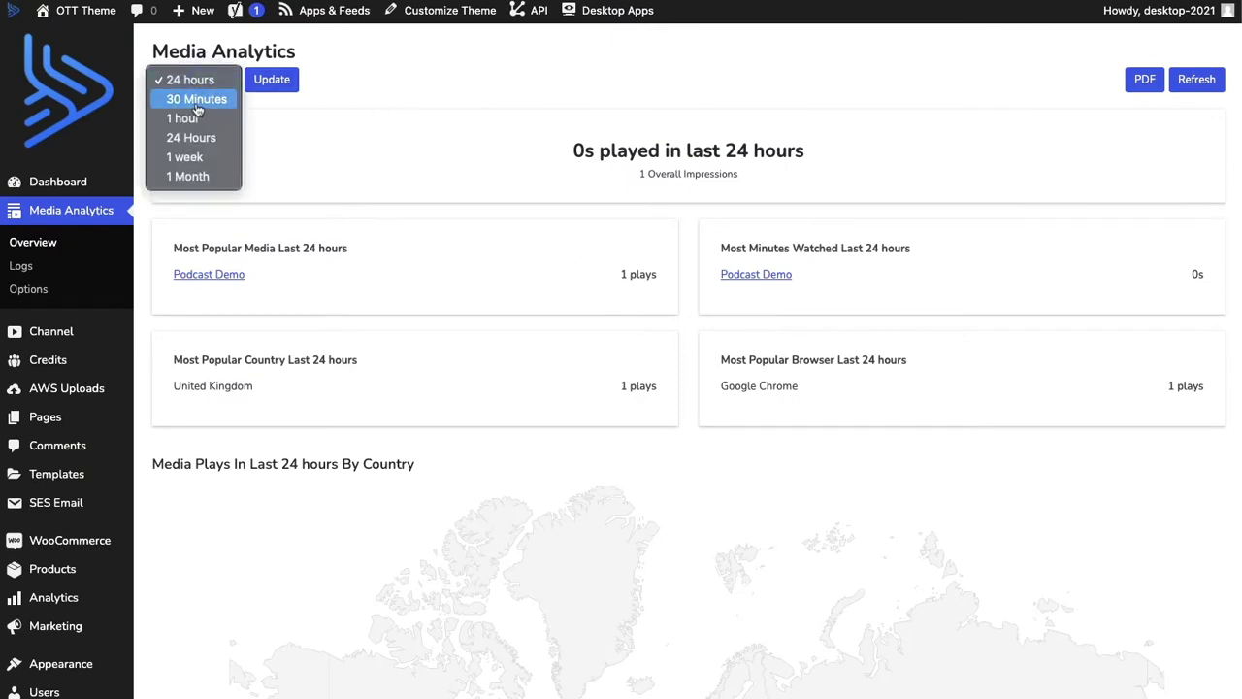
left_click(198, 181)
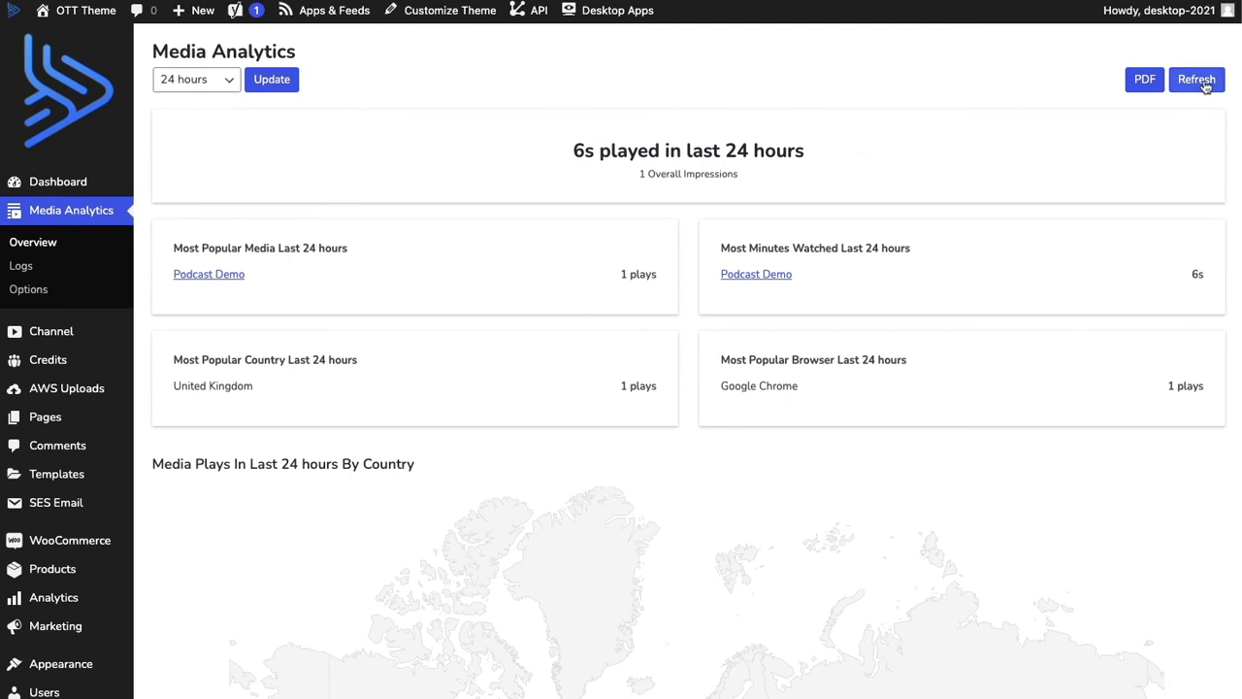
double_click(595, 150)
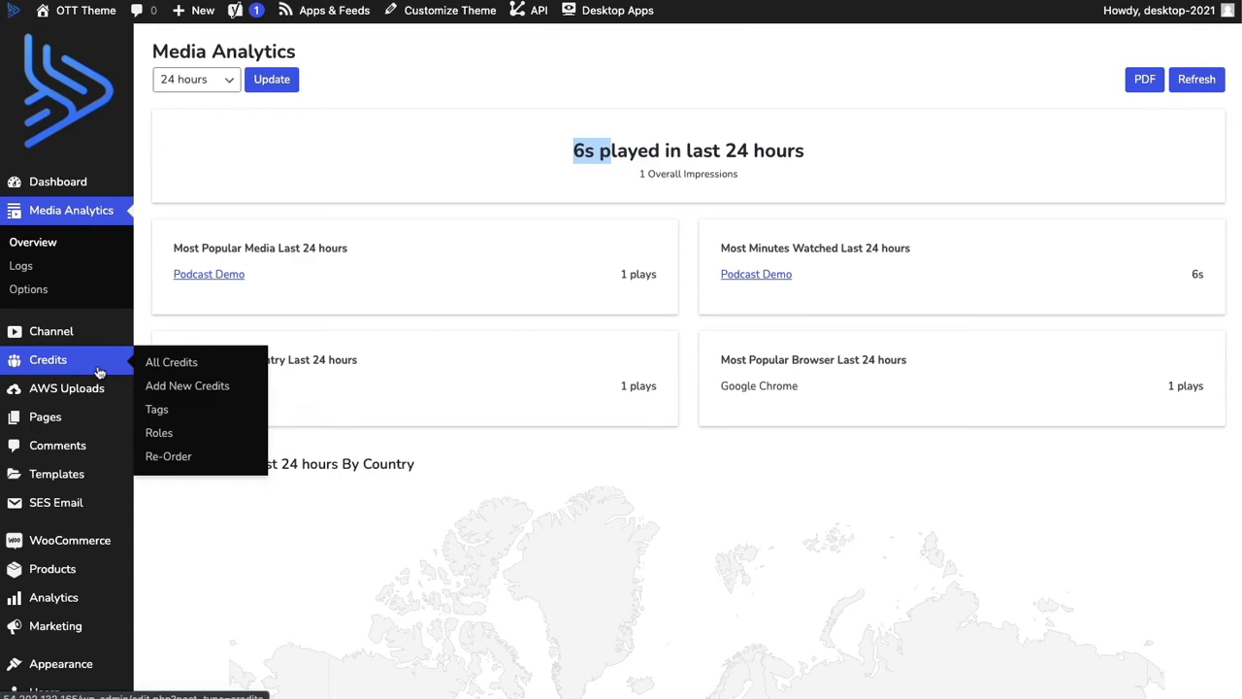
mouse_move(66, 393)
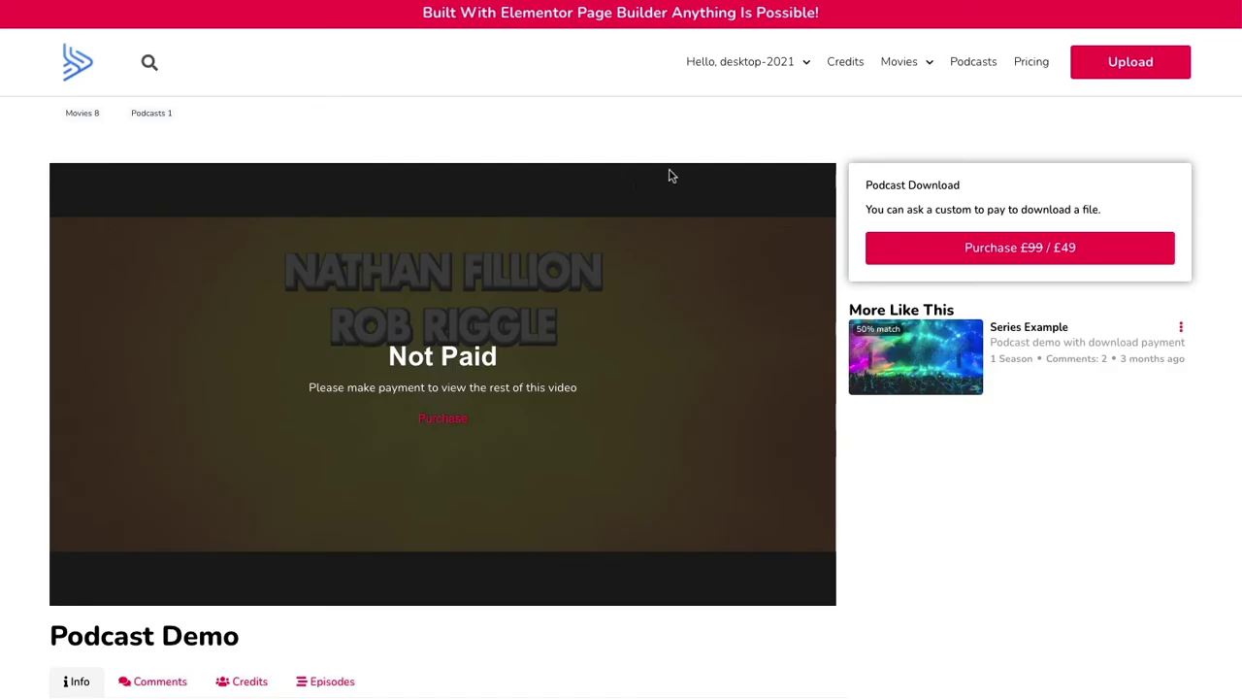
- Open the Uploader page and scroll through its upload form and example S3 IAM policy
left_click(1088, 70)
scroll(620, 392, "down", 5)
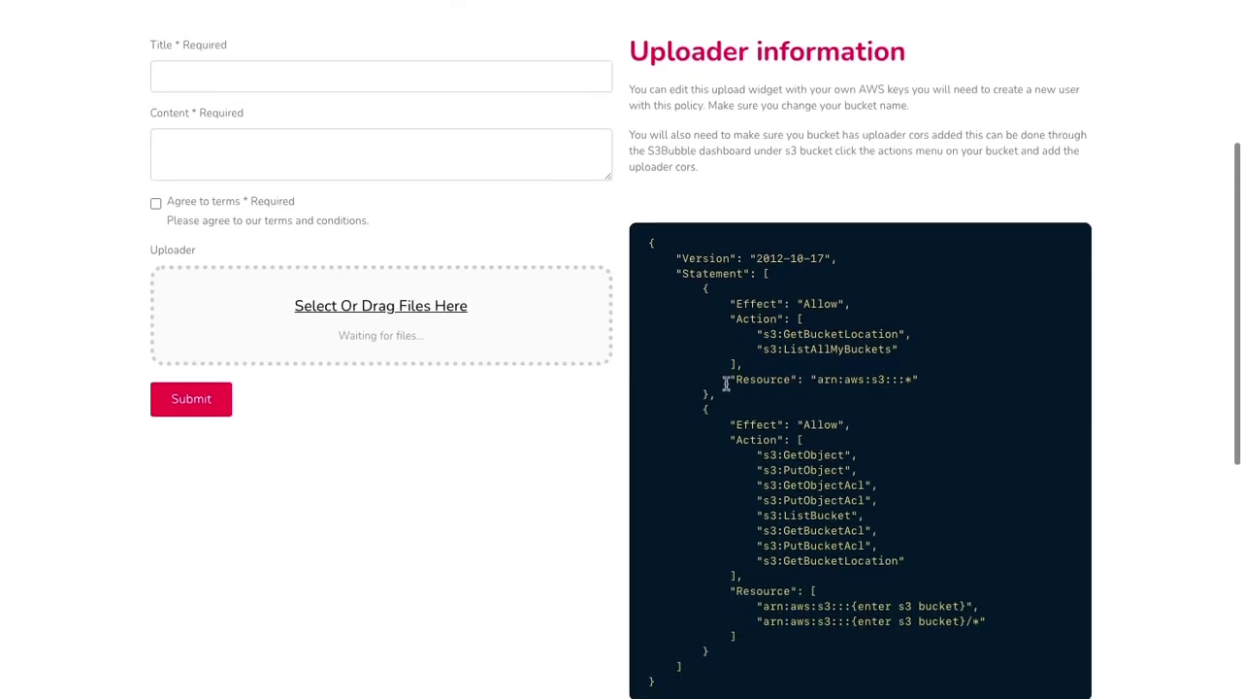
scroll(726, 383, "down", 1)
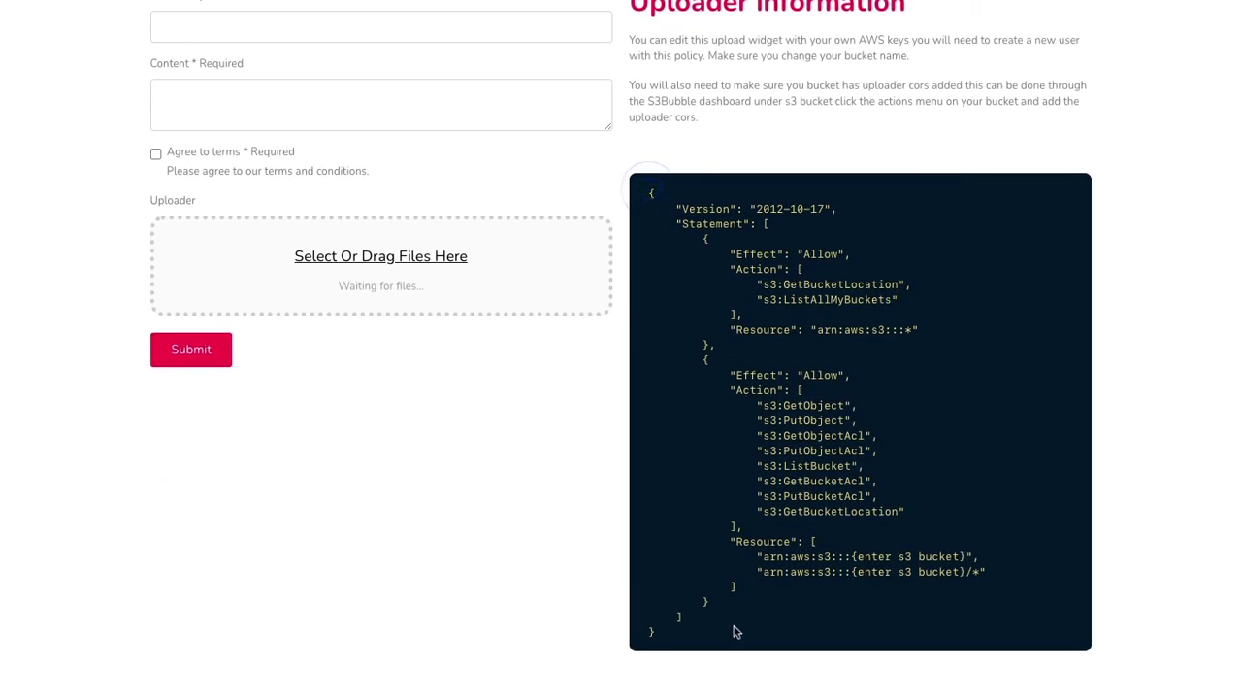
scroll(539, 366, "up", 2)
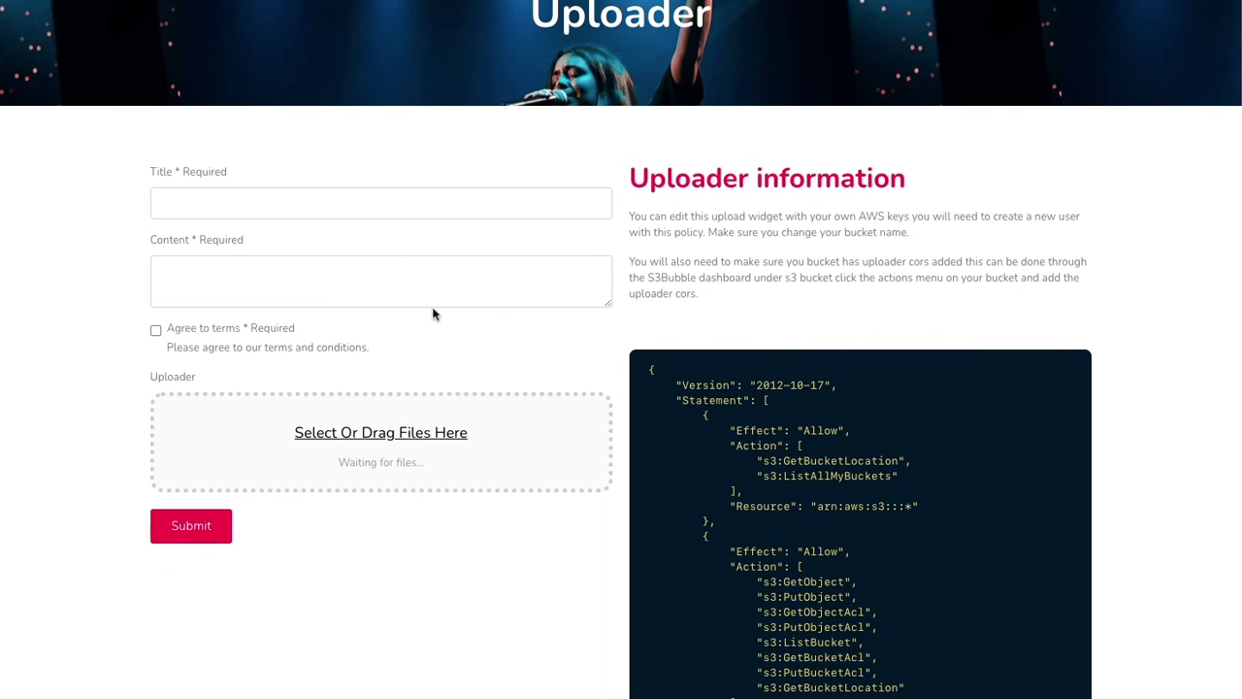
scroll(434, 313, "up", 2)
scroll(871, 189, "up", 1)
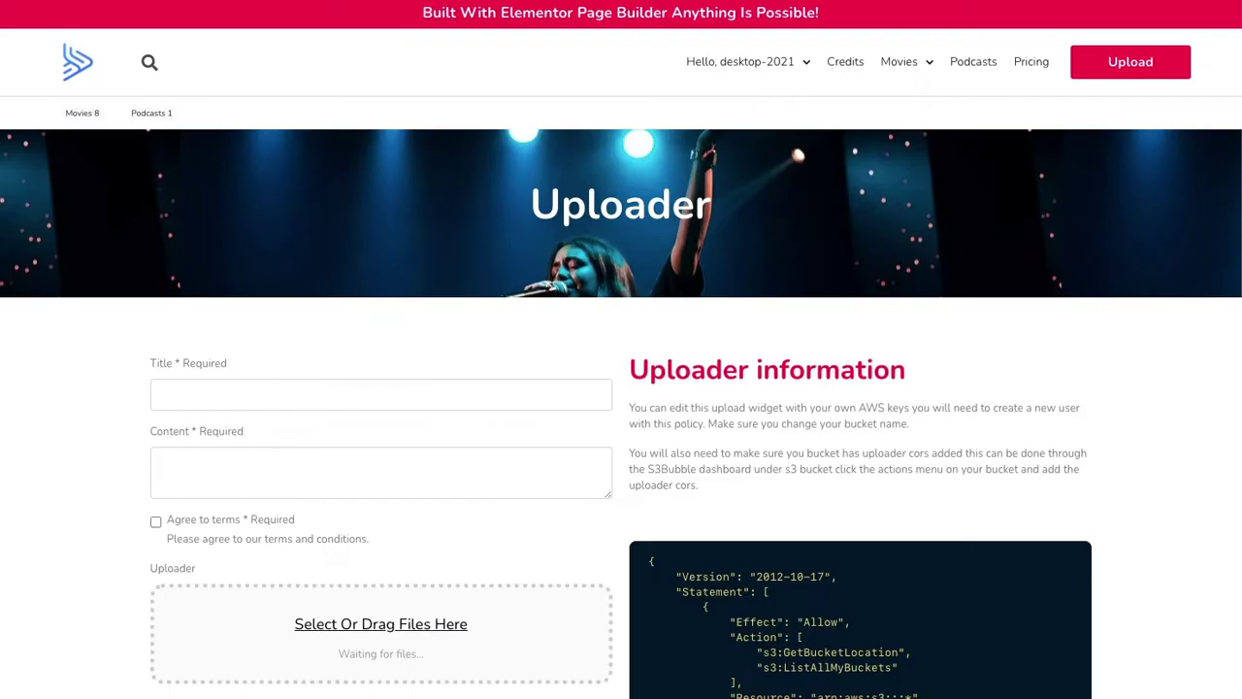
- Go to Pages > All Pages and edit the Movie Demo Site page with Elementor
left_click(83, 54)
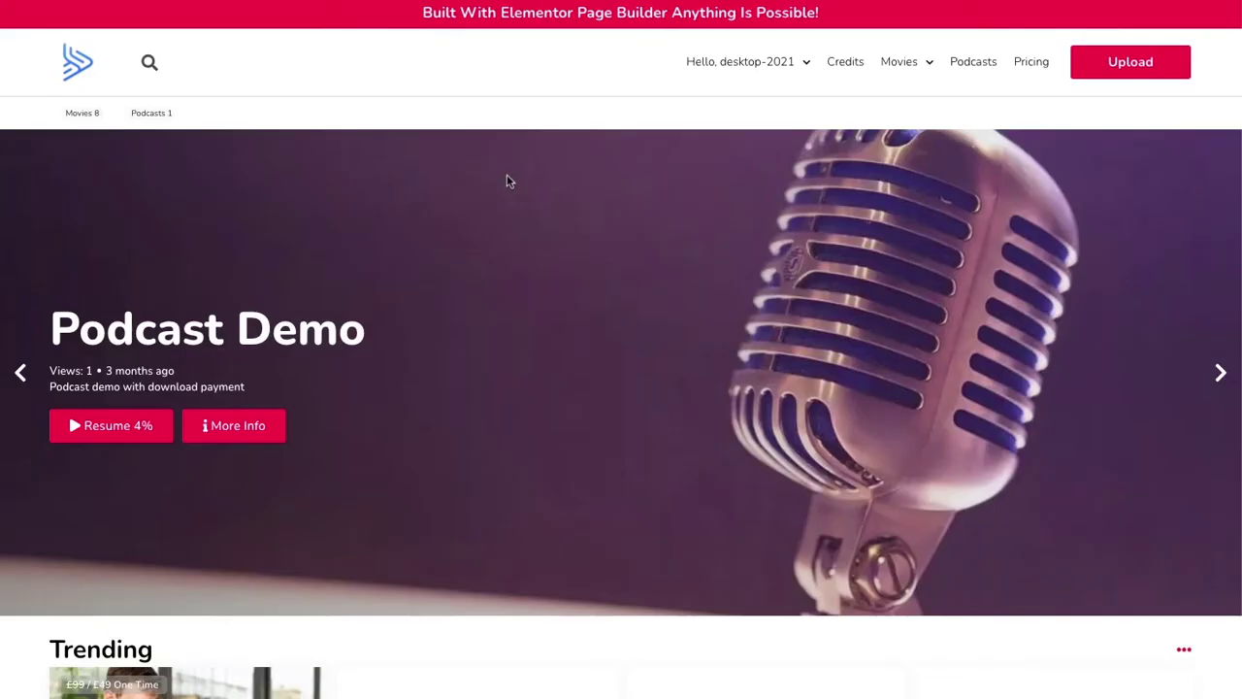
scroll(508, 181, "down", 10)
scroll(511, 90, "up", 10)
scroll(512, 90, "up", 1)
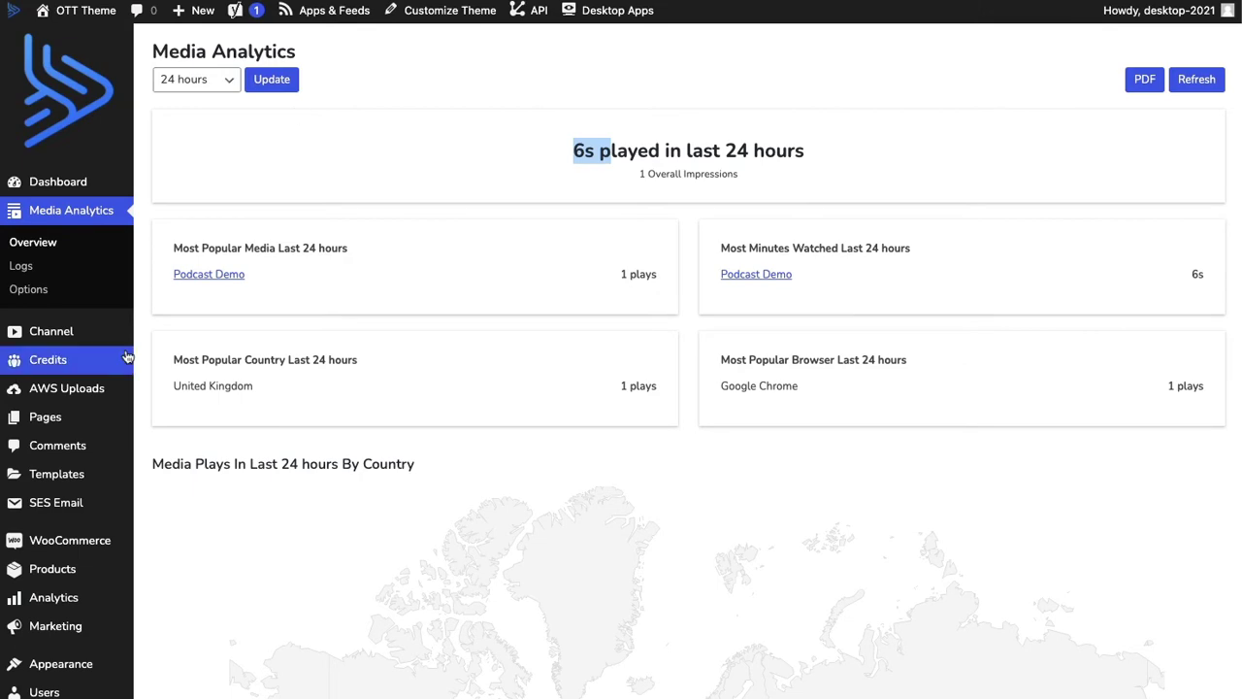
mouse_move(115, 352)
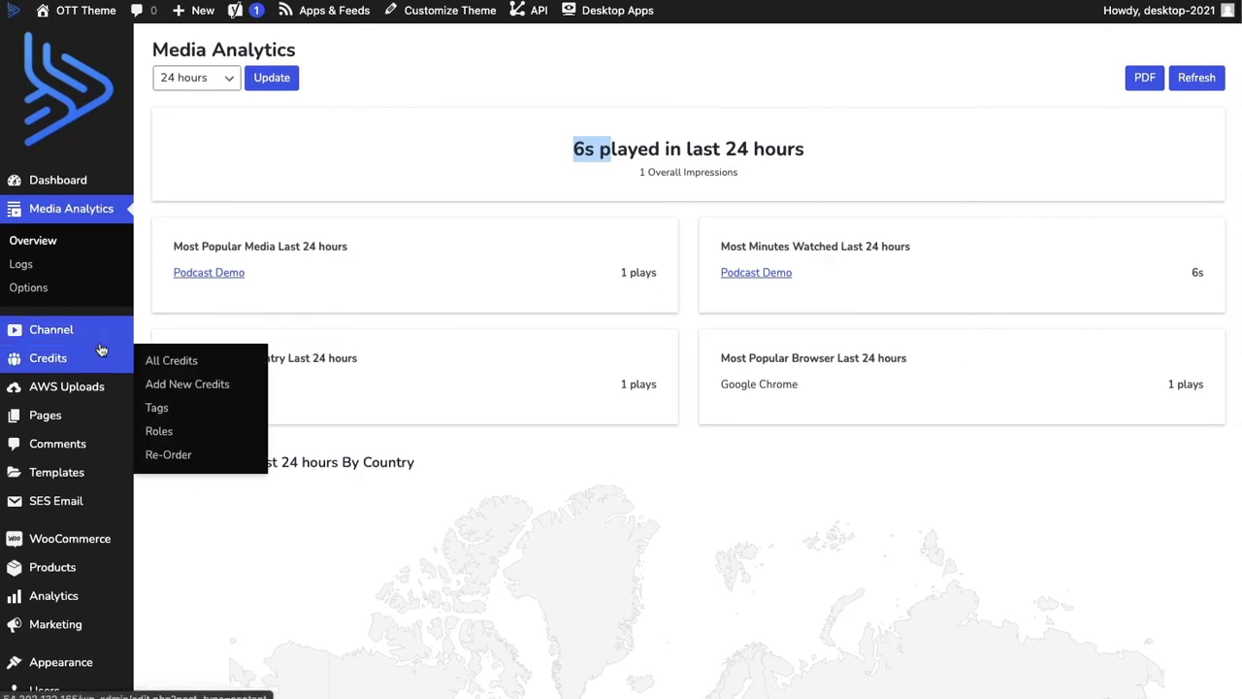
mouse_move(76, 432)
left_click(185, 416)
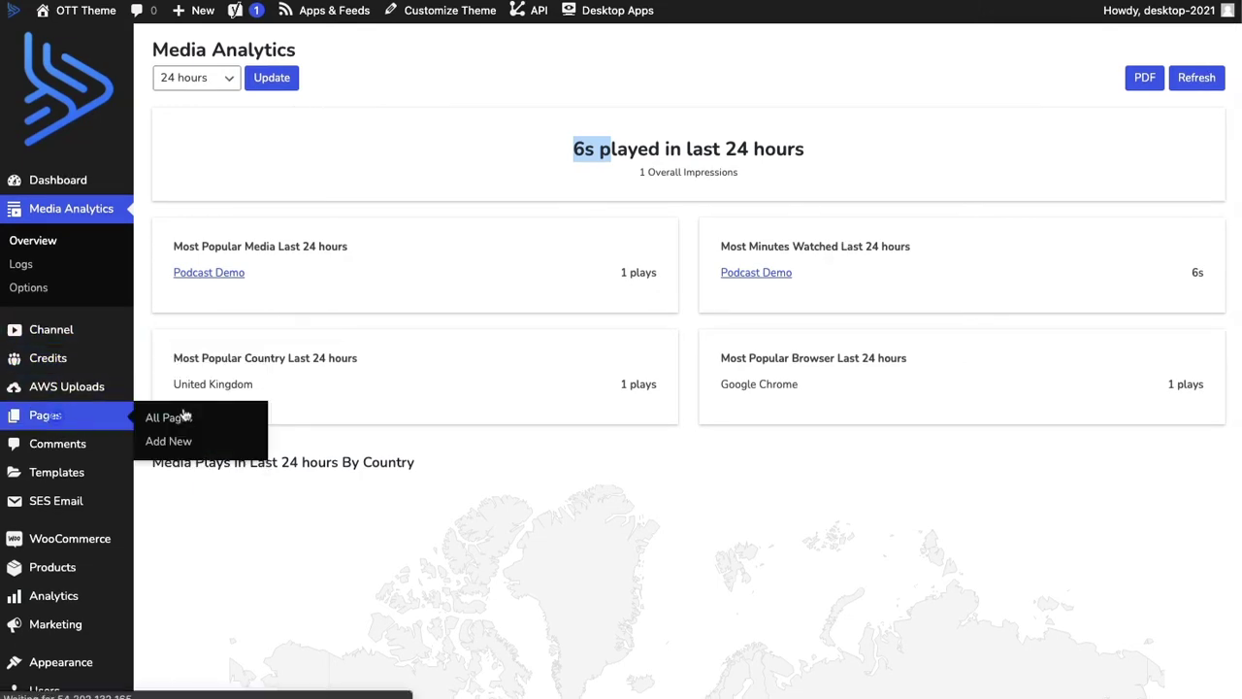
scroll(446, 398, "down", 5)
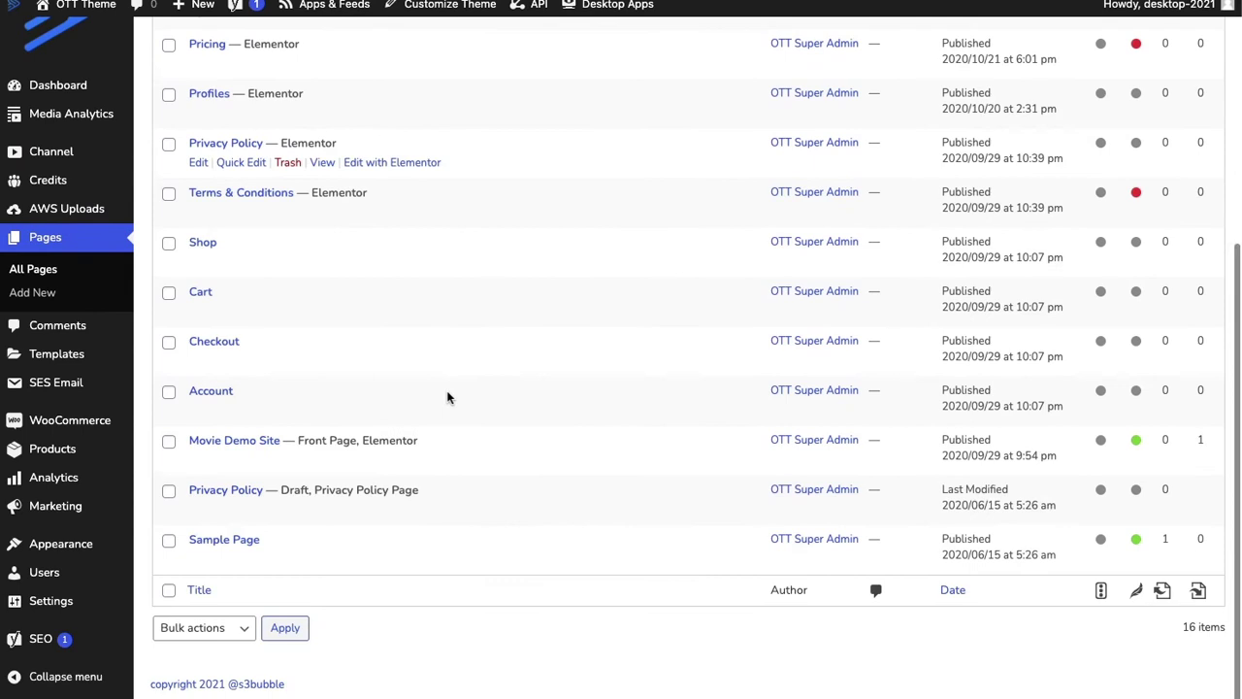
left_click(392, 465)
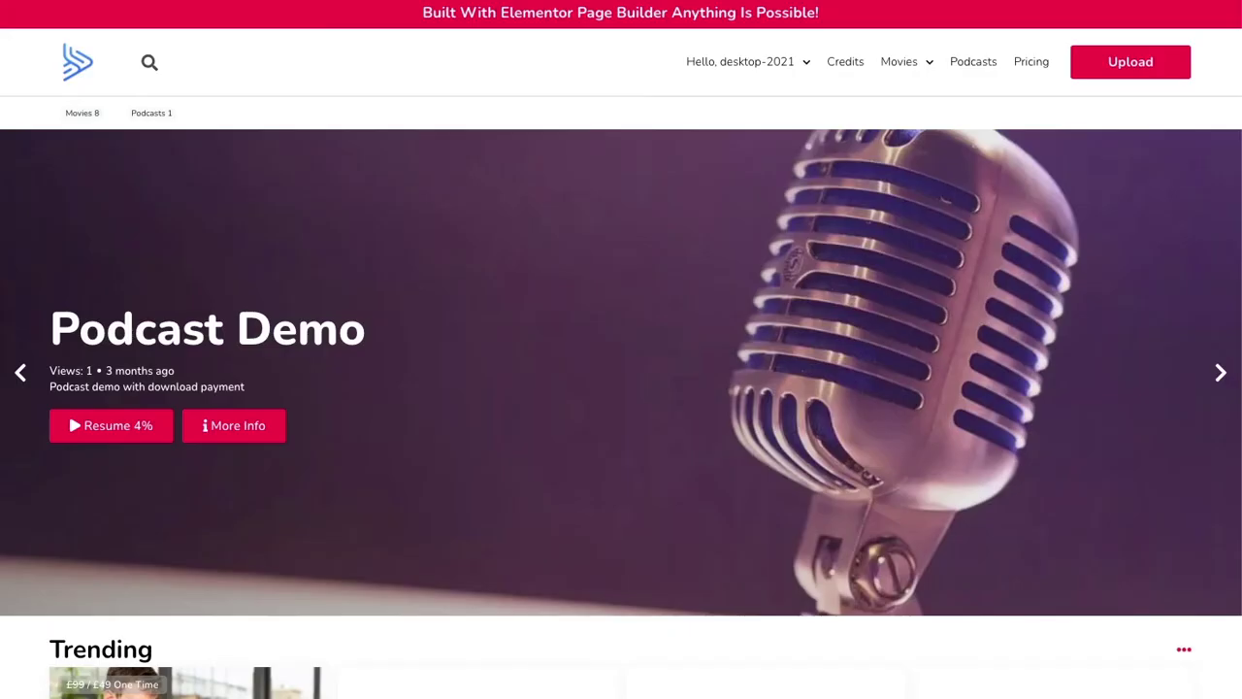
scroll(543, 305, "down", 5)
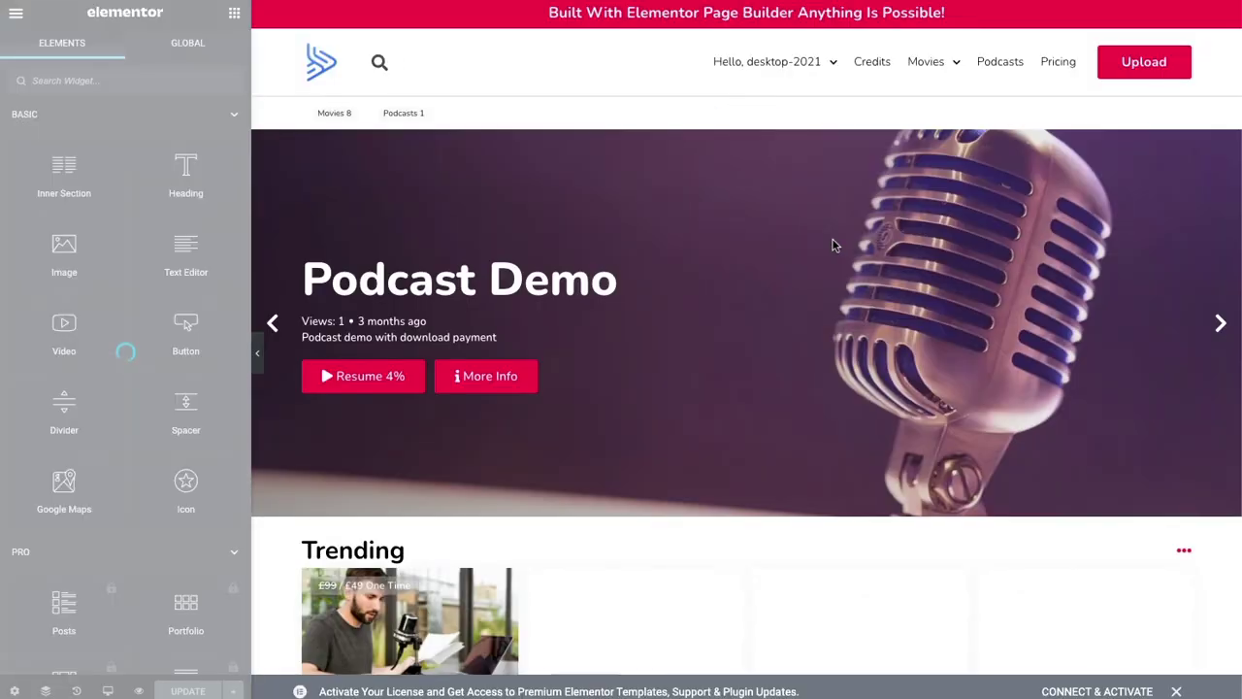
- Move slide 28 above slide 163, enable Show Wave On Slider, and disable Flip Wave On Slider
scroll(710, 231, "down", 1)
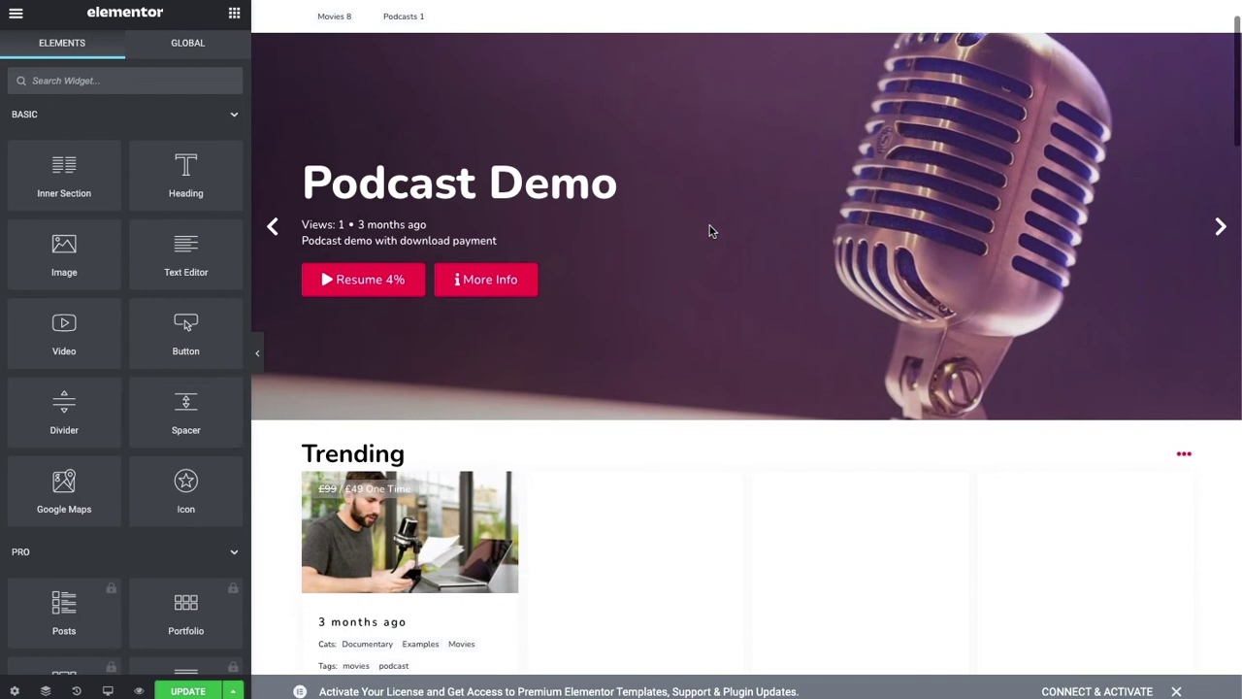
scroll(734, 272, "up", 1)
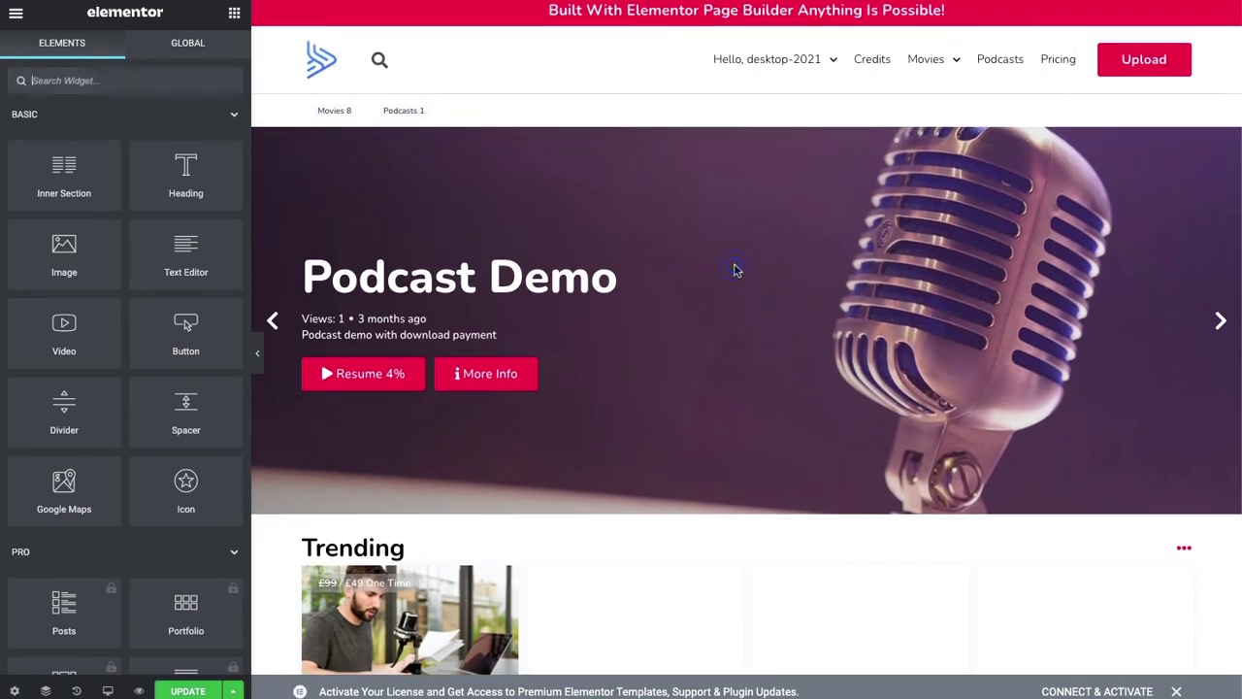
left_click(704, 255)
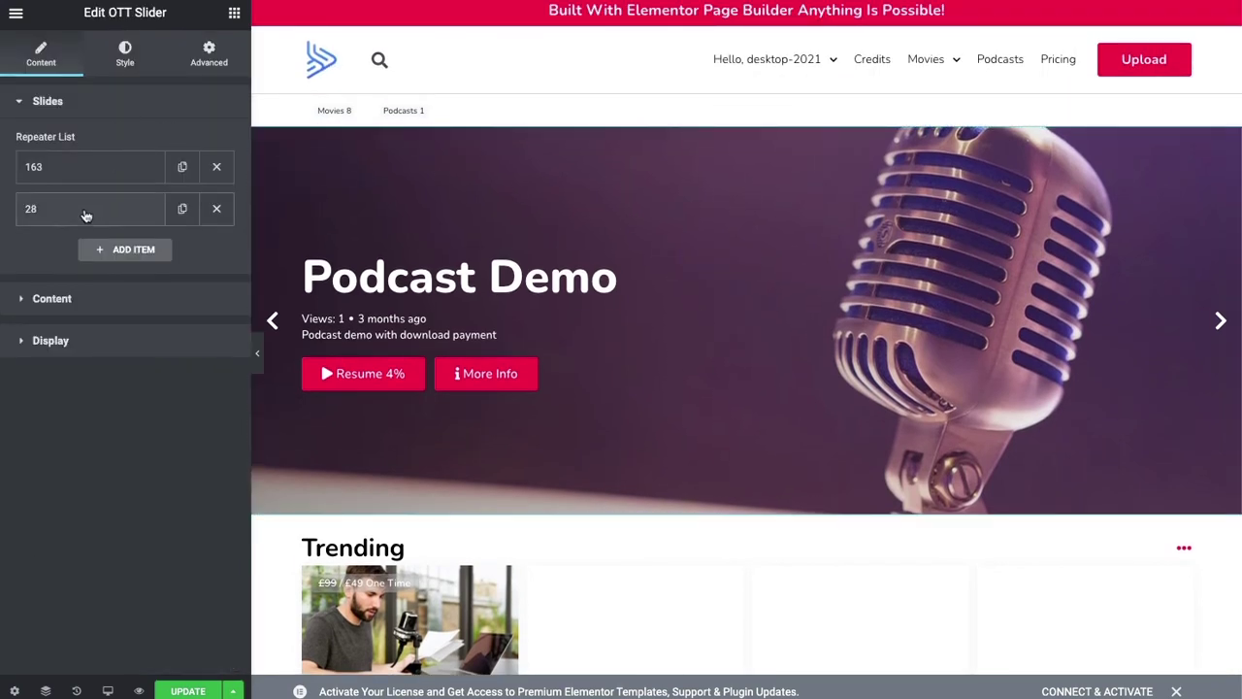
left_click_drag(88, 208, 85, 167)
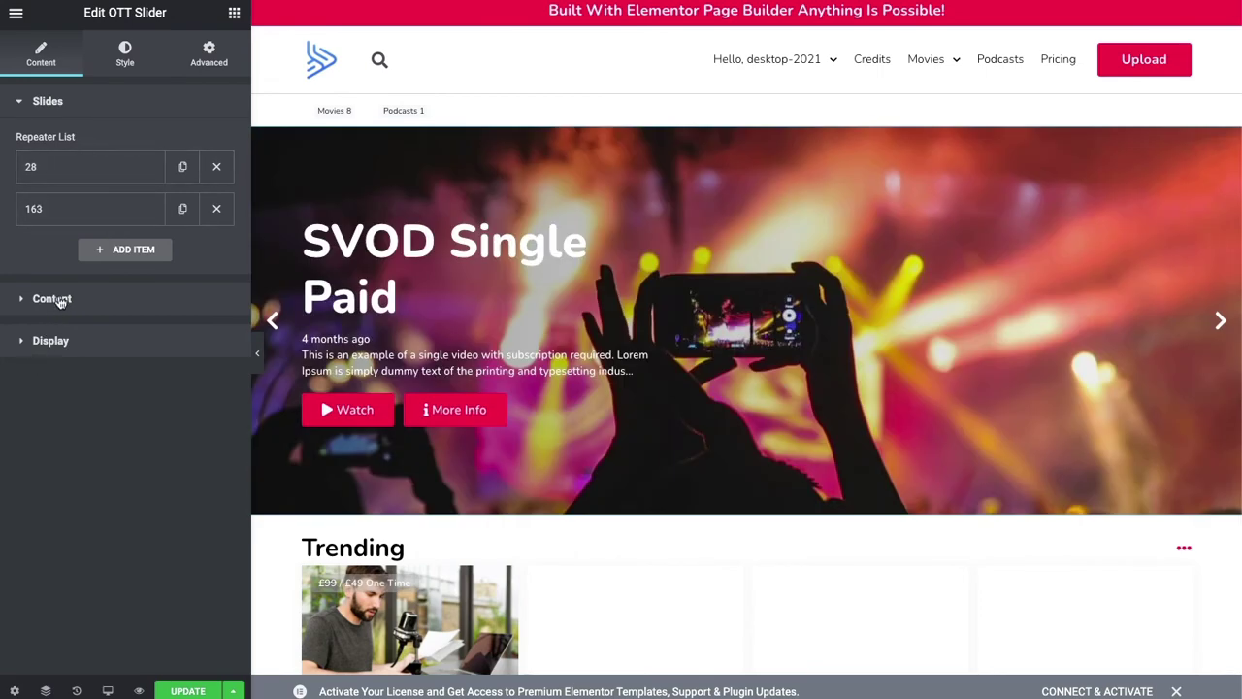
left_click(59, 300)
left_click(215, 287)
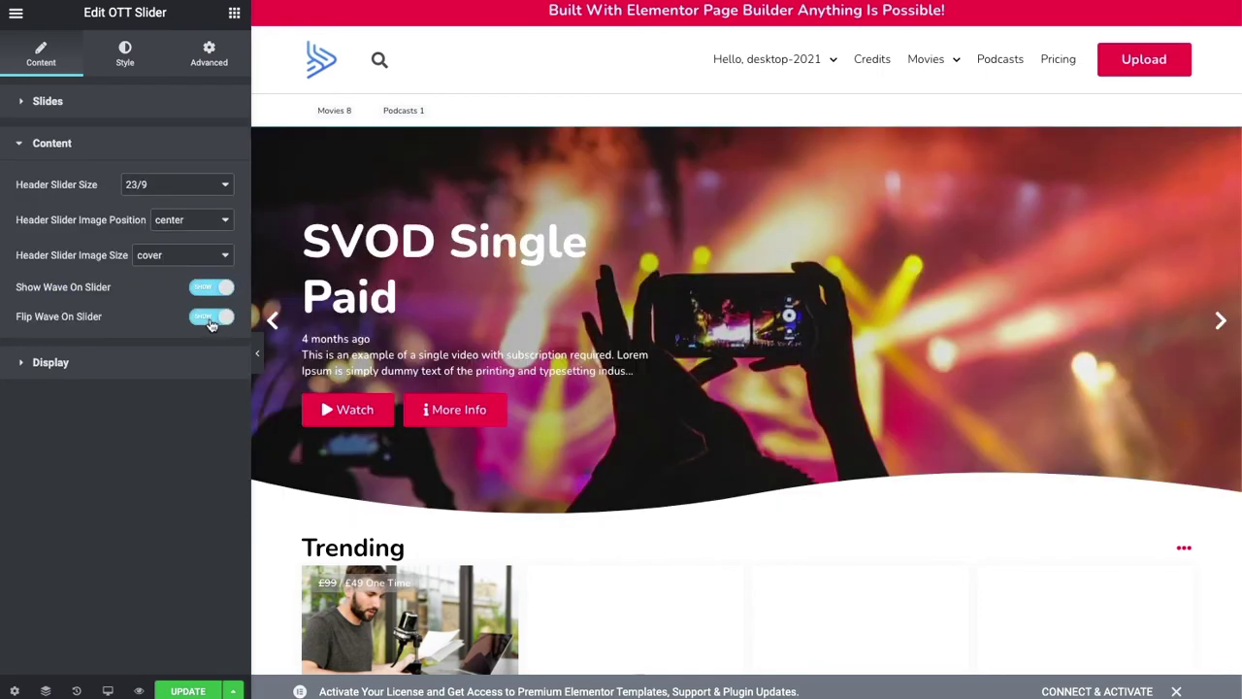
left_click(211, 318)
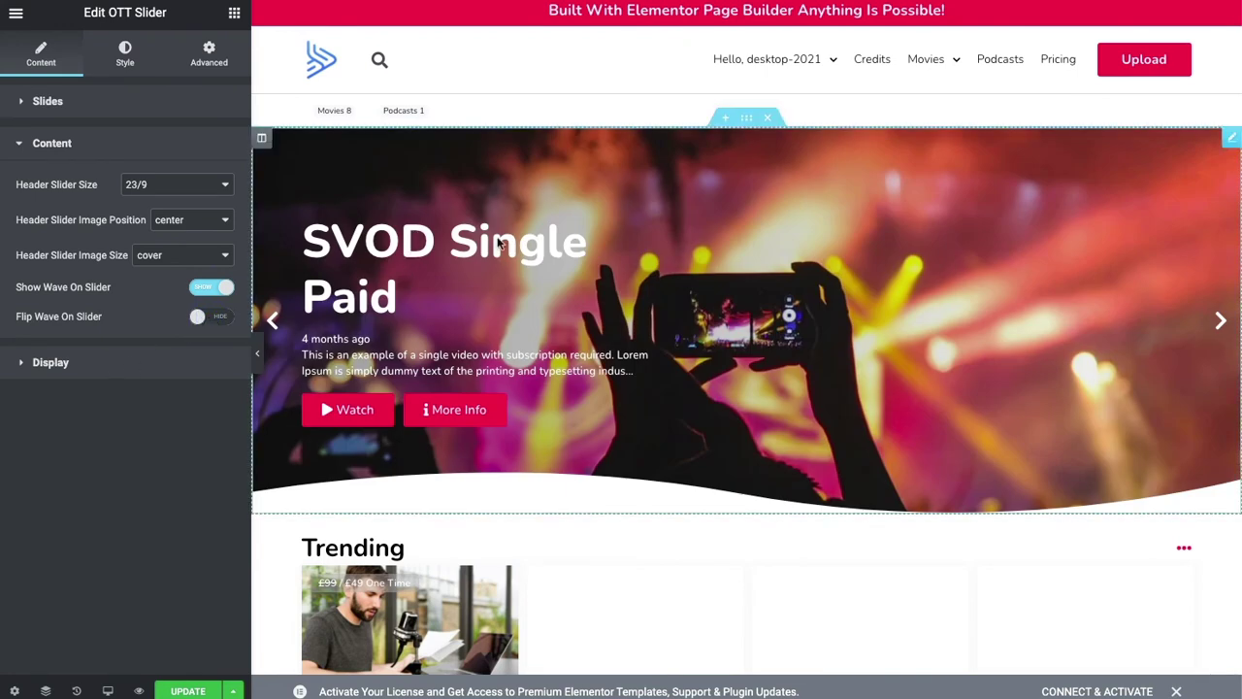
scroll(499, 244, "down", 3)
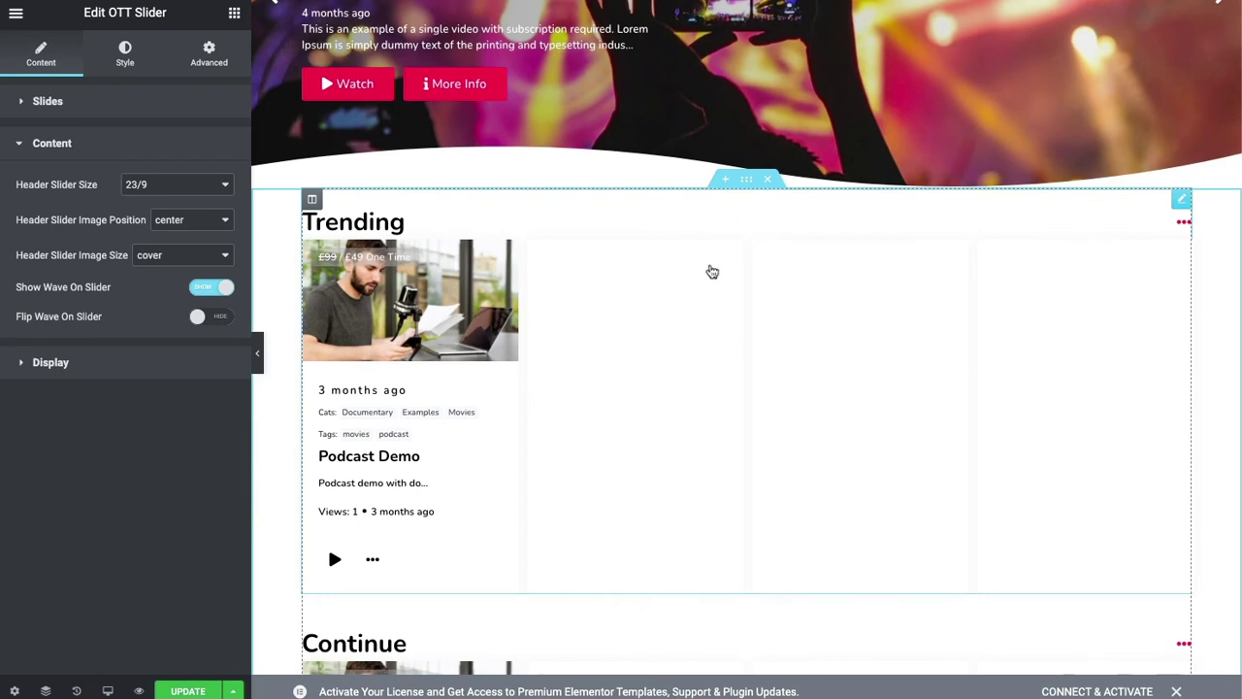
- Delete the four OTT Tiles widgets: Trending, Continue, Because you watched, and Featured
left_click(707, 268)
right_click(735, 288)
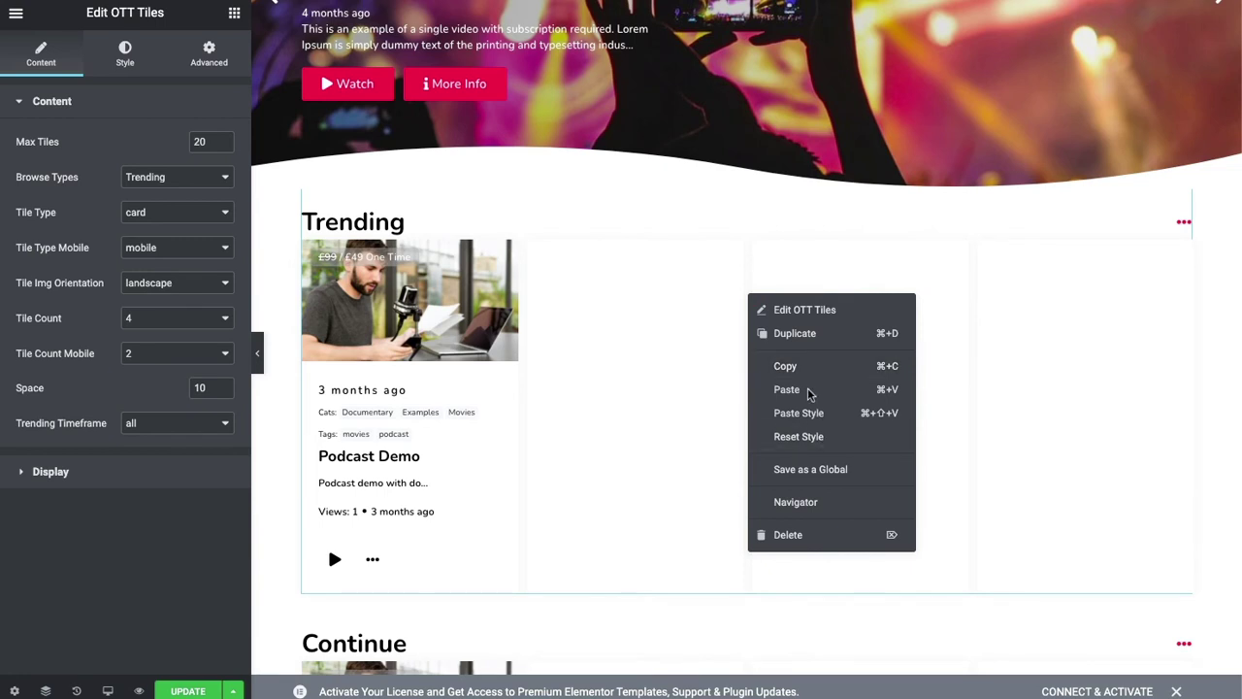
left_click(798, 534)
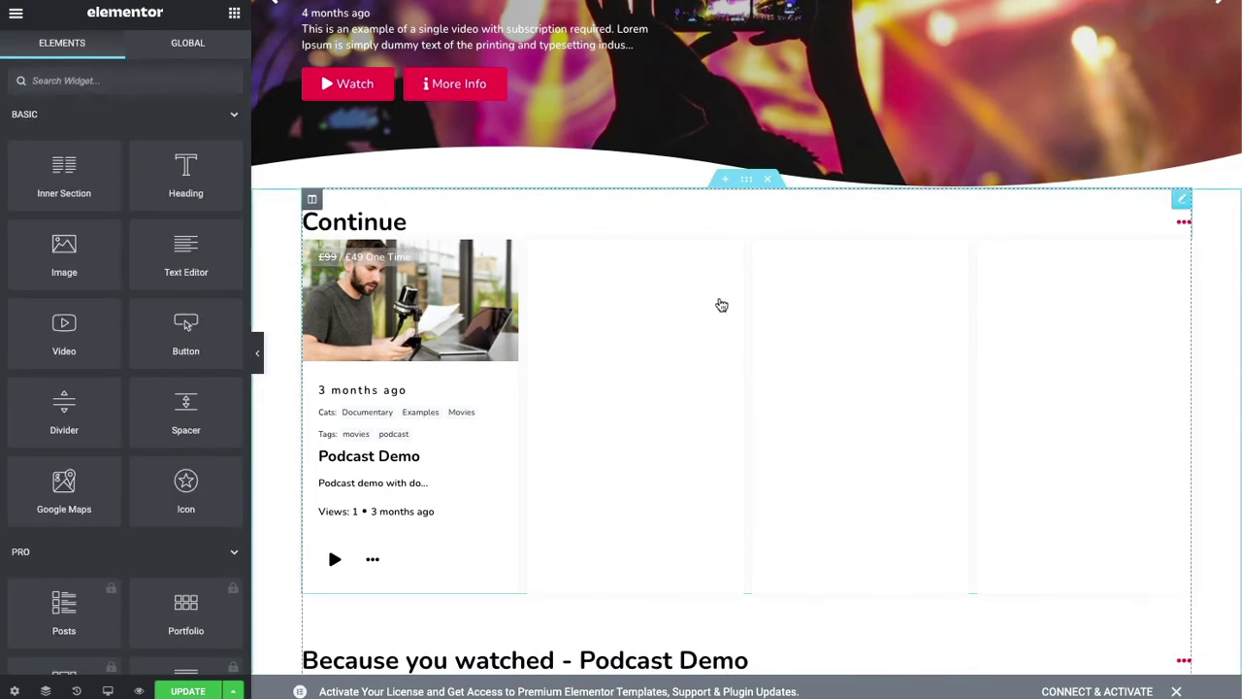
right_click(722, 306)
left_click(763, 543)
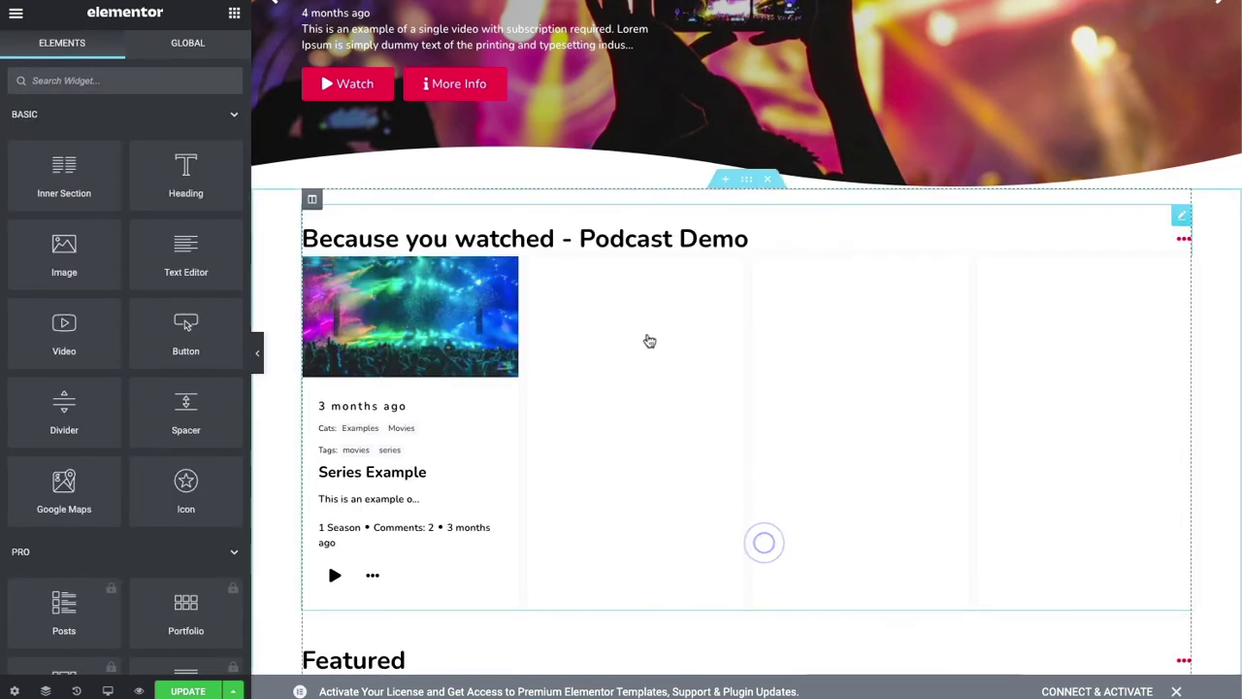
right_click(674, 348)
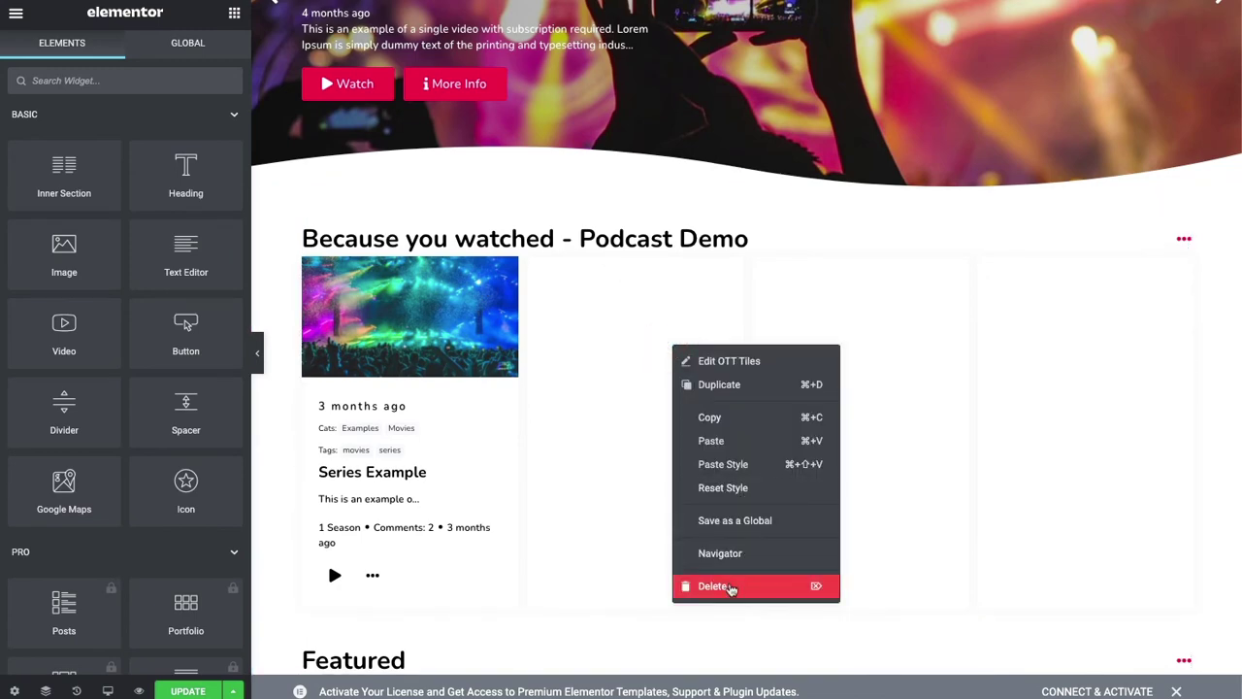
left_click(730, 587)
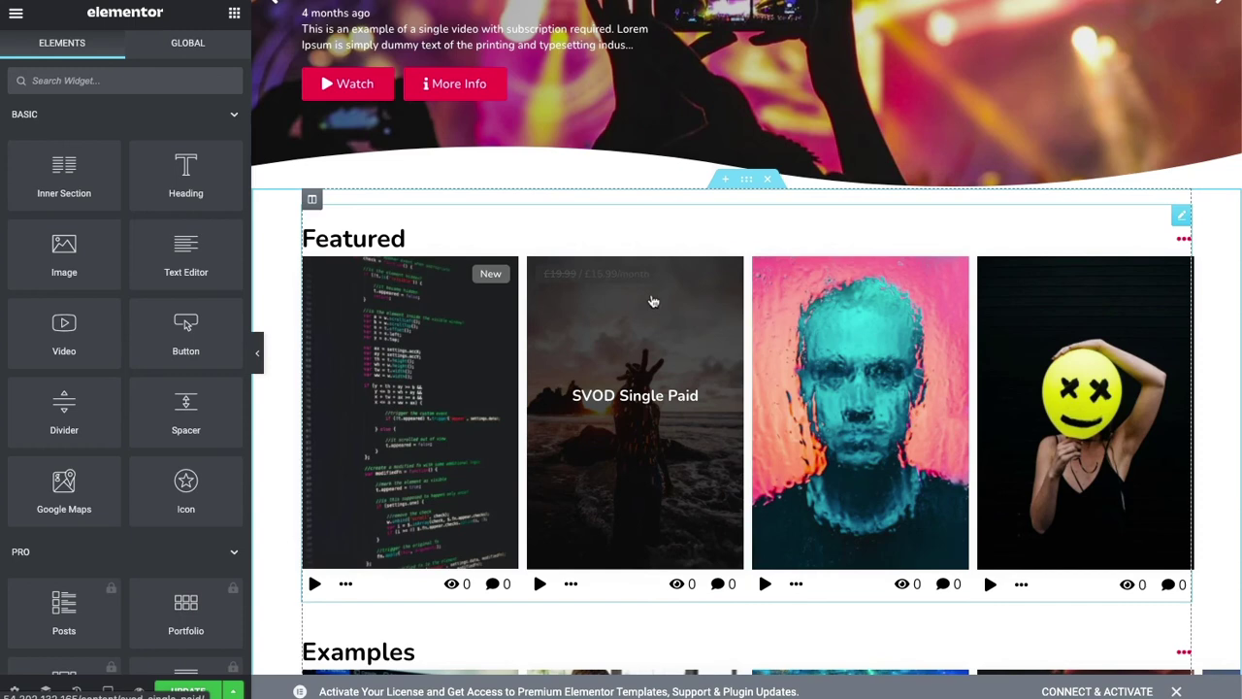
right_click(674, 323)
left_click(711, 552)
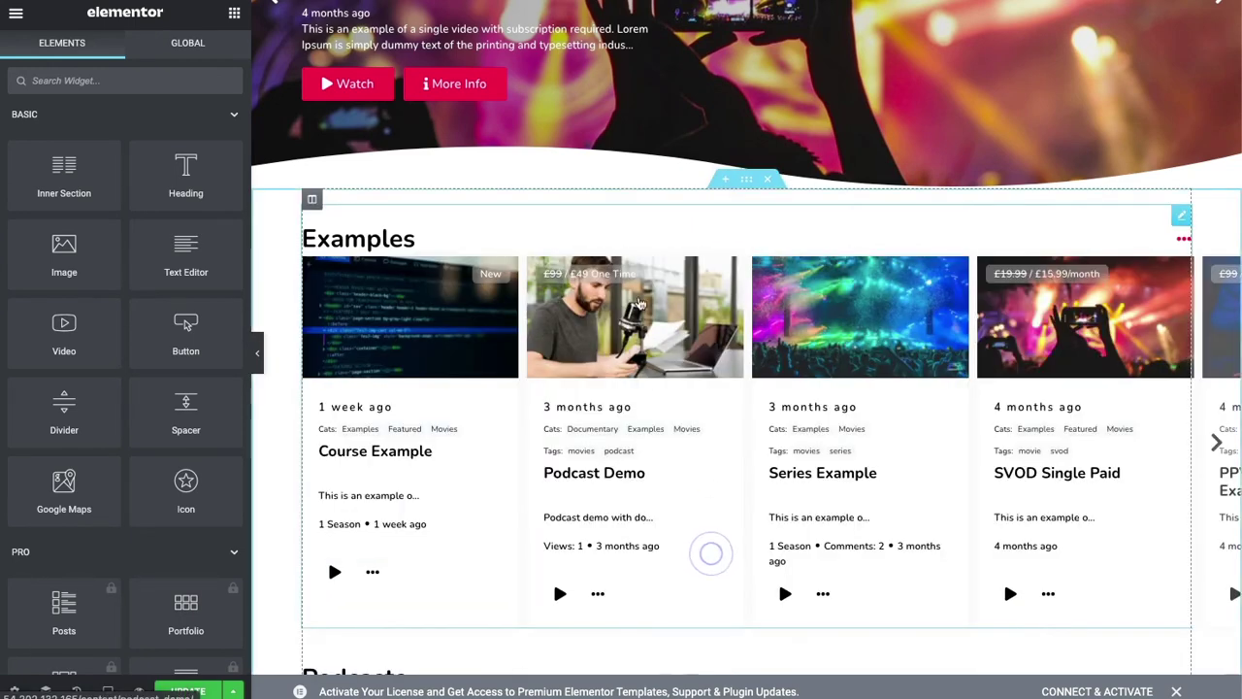
- Set the Examples tiles to Tile Type card, portrait image orientation, and Space 30
left_click(747, 311)
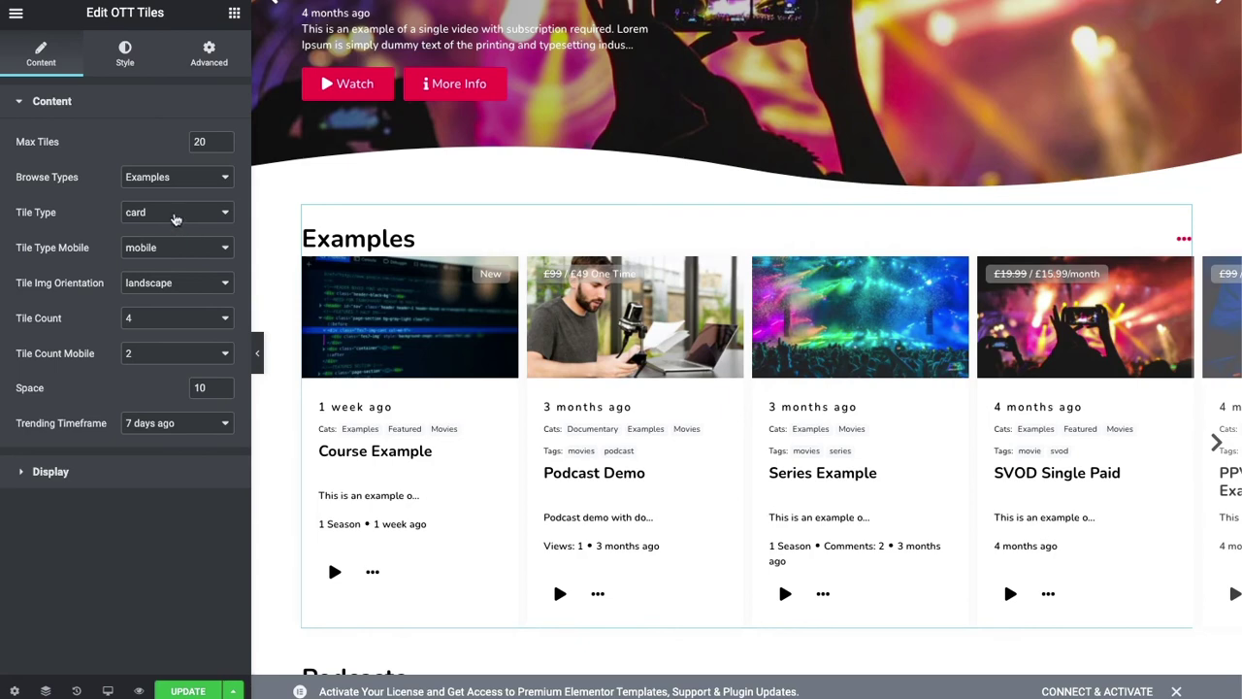
left_click(176, 215)
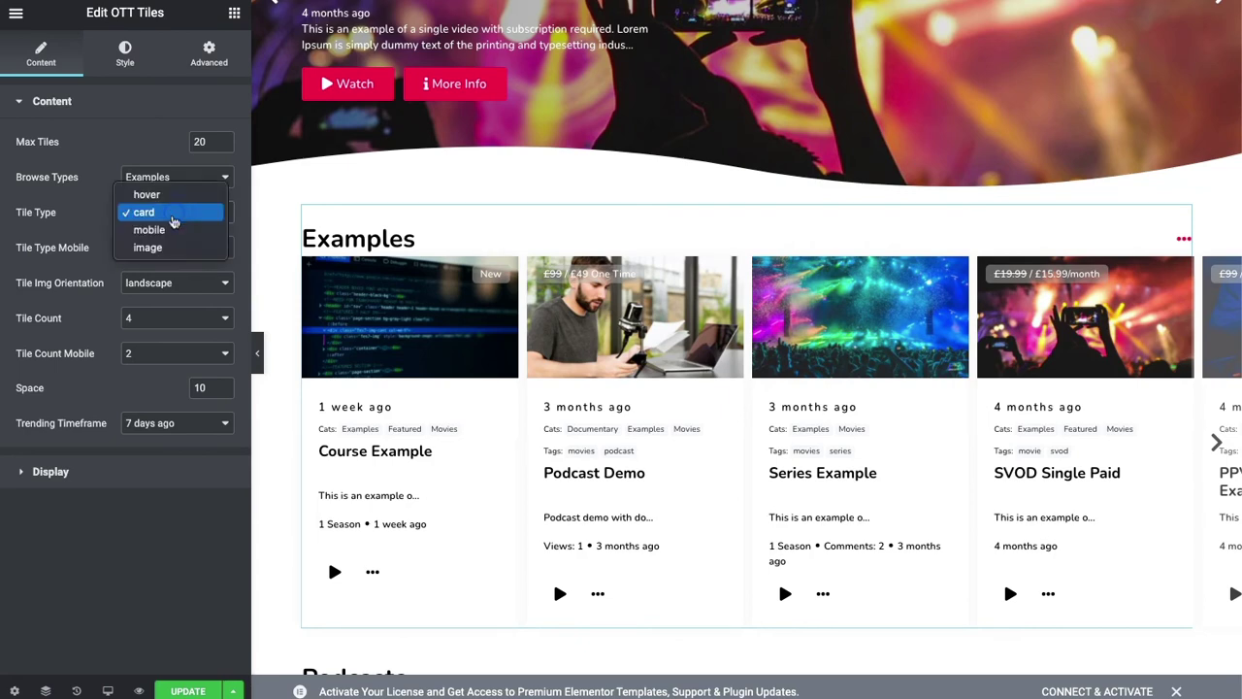
left_click(166, 248)
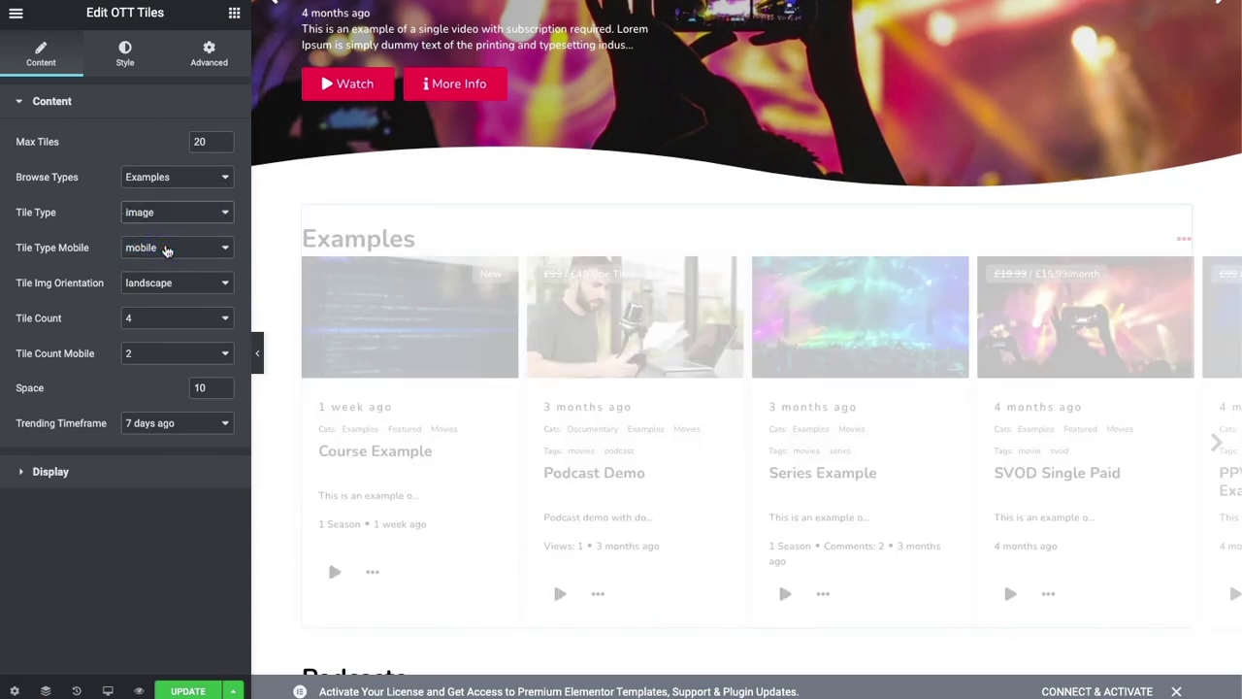
left_click(165, 215)
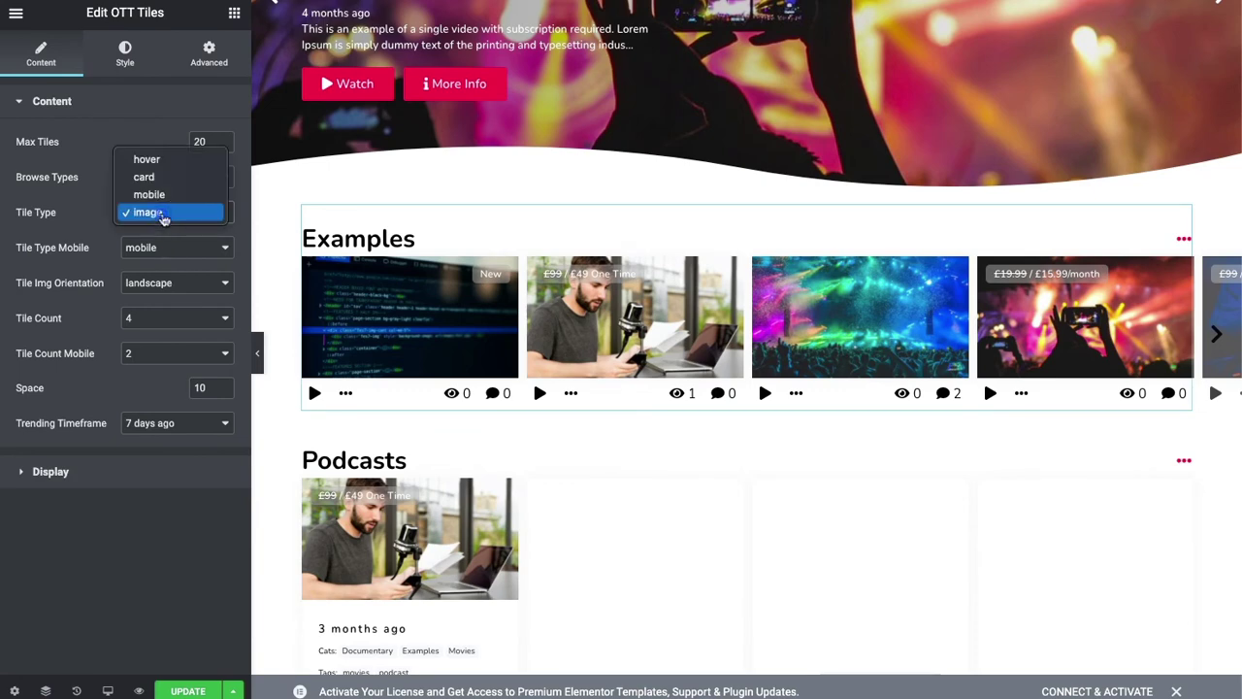
left_click(163, 176)
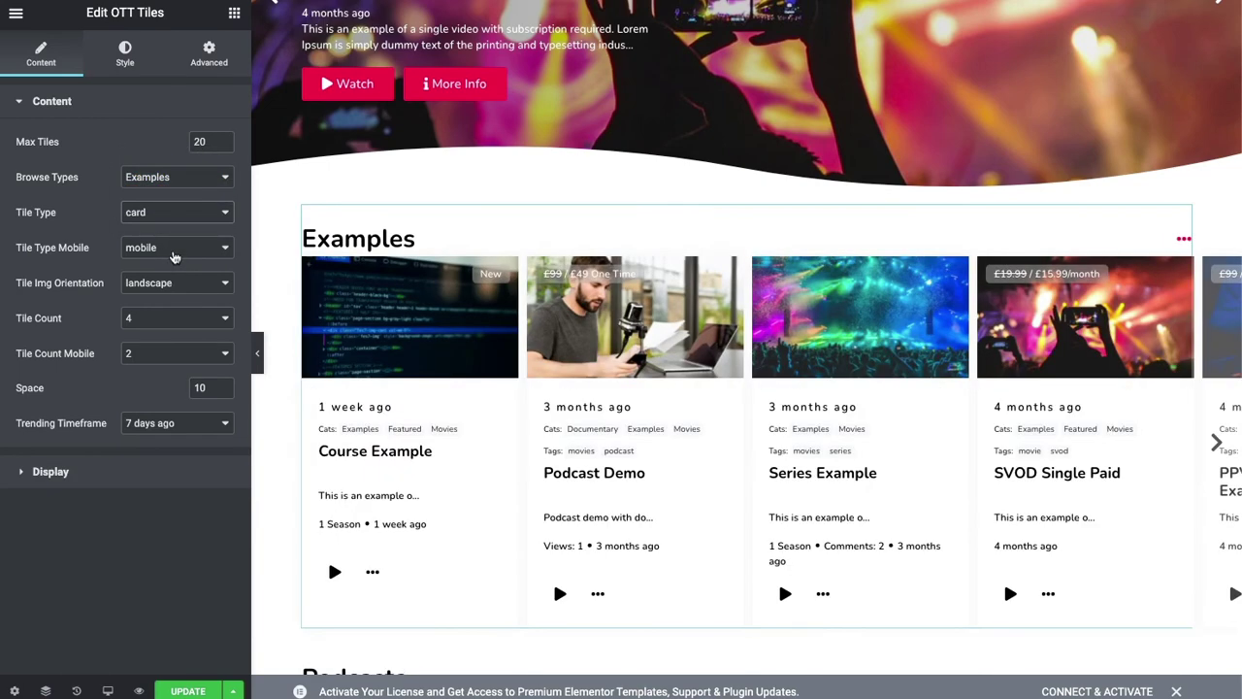
left_click(177, 283)
left_click(180, 303)
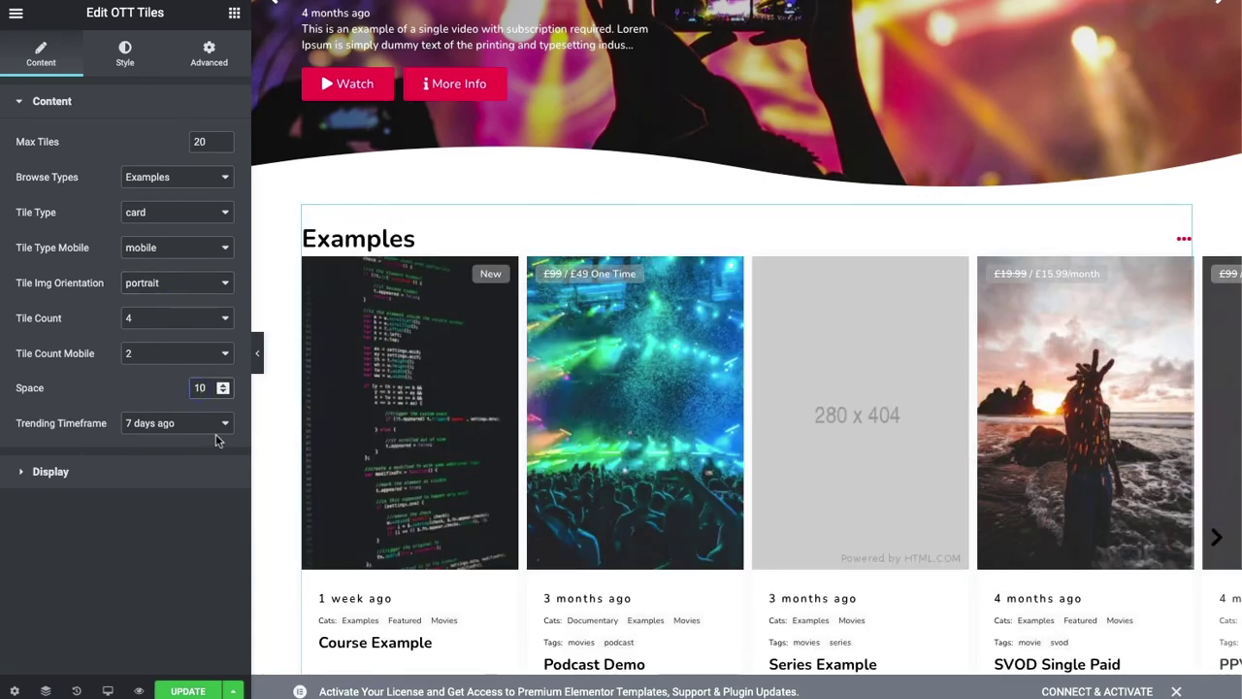
key("BackSpace")
type("30")
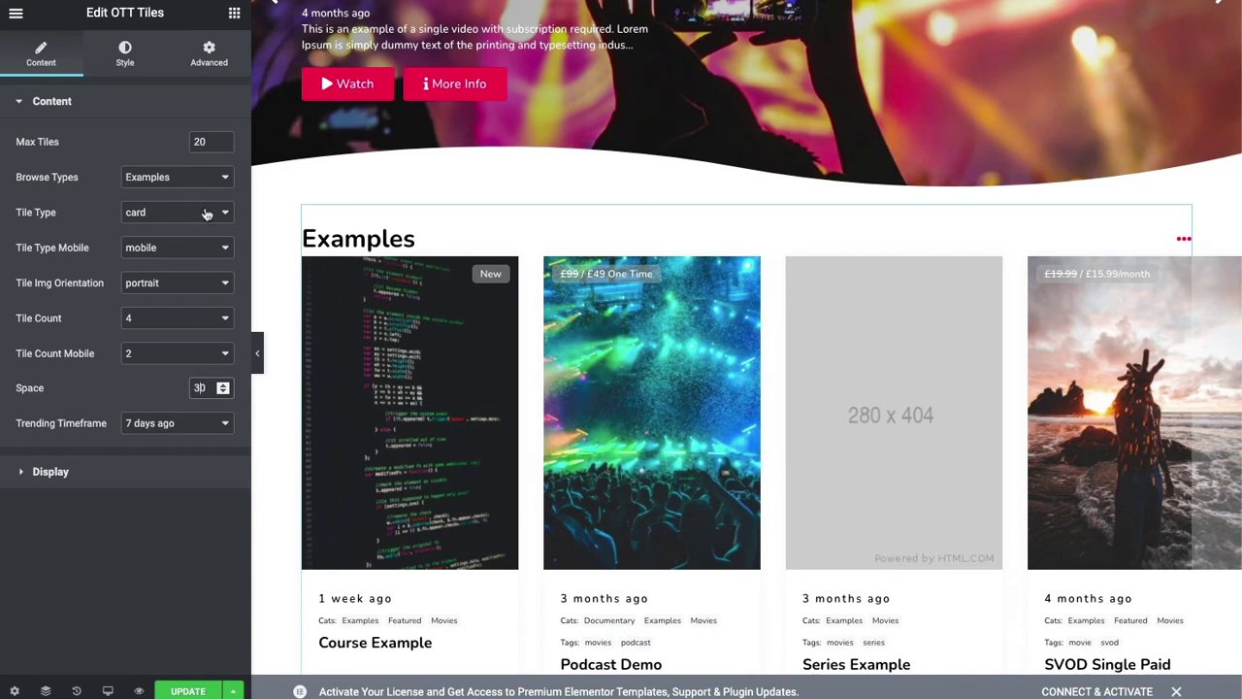
- Set the linked Border Radius to 20 under Tile Global Design and update the page
left_click(125, 54)
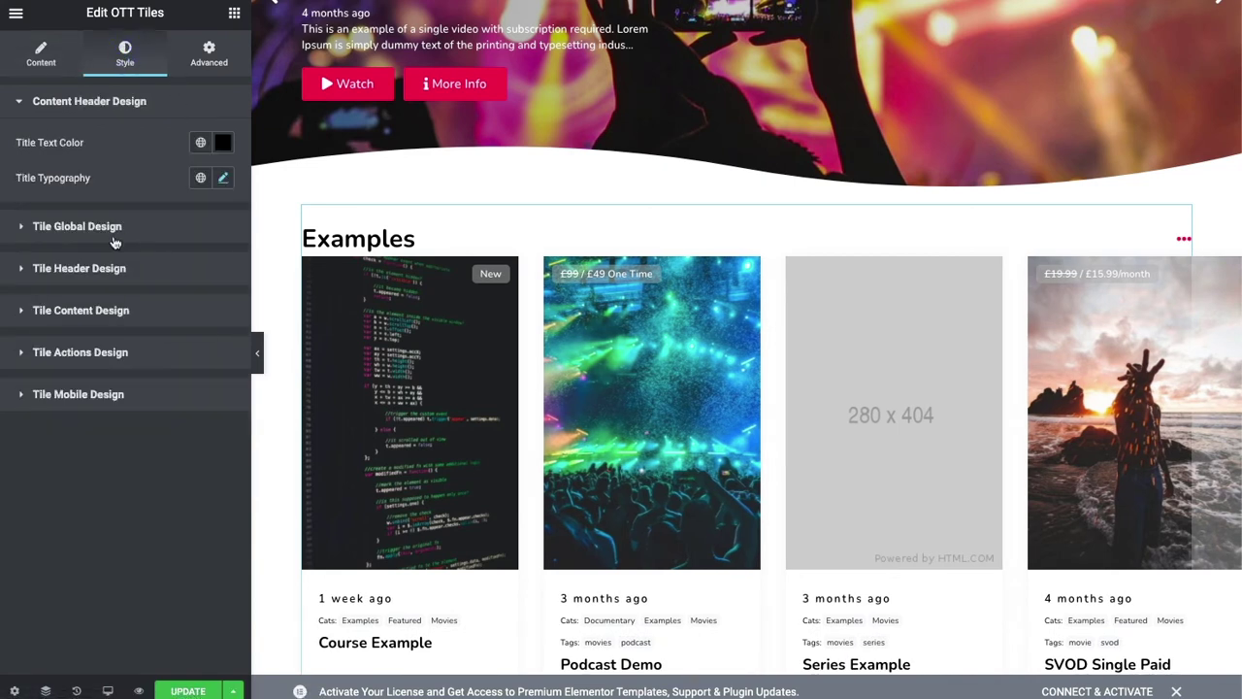
left_click(104, 226)
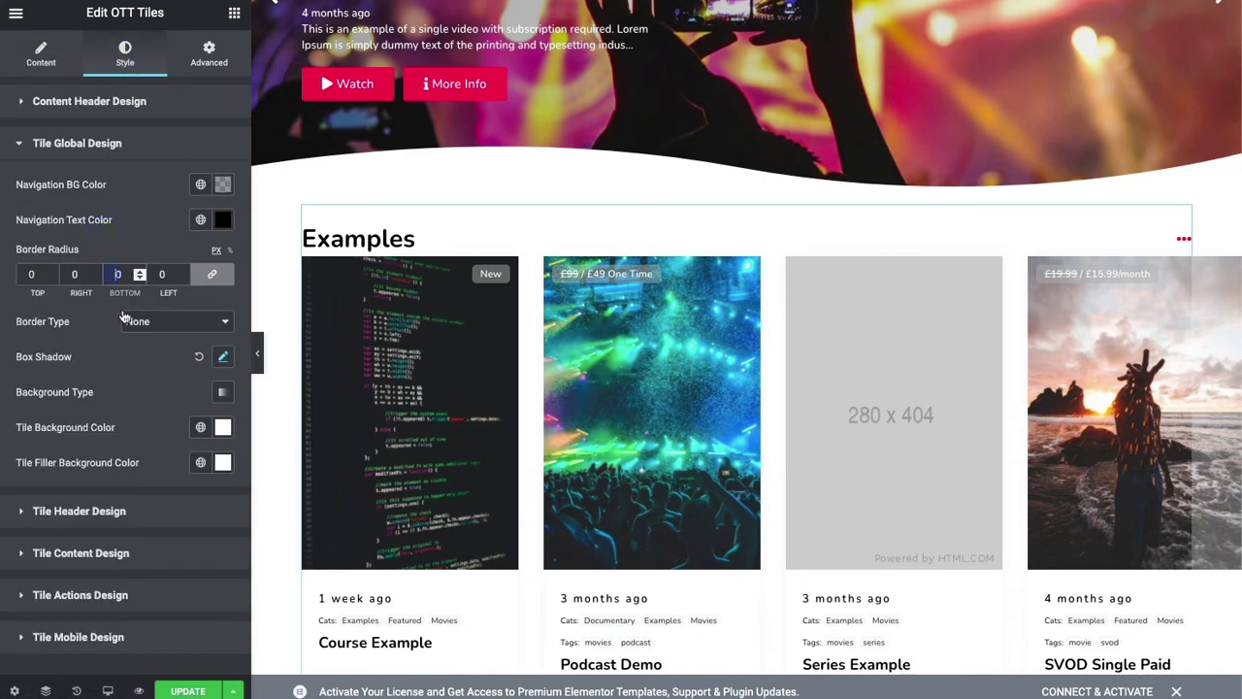
type("30")
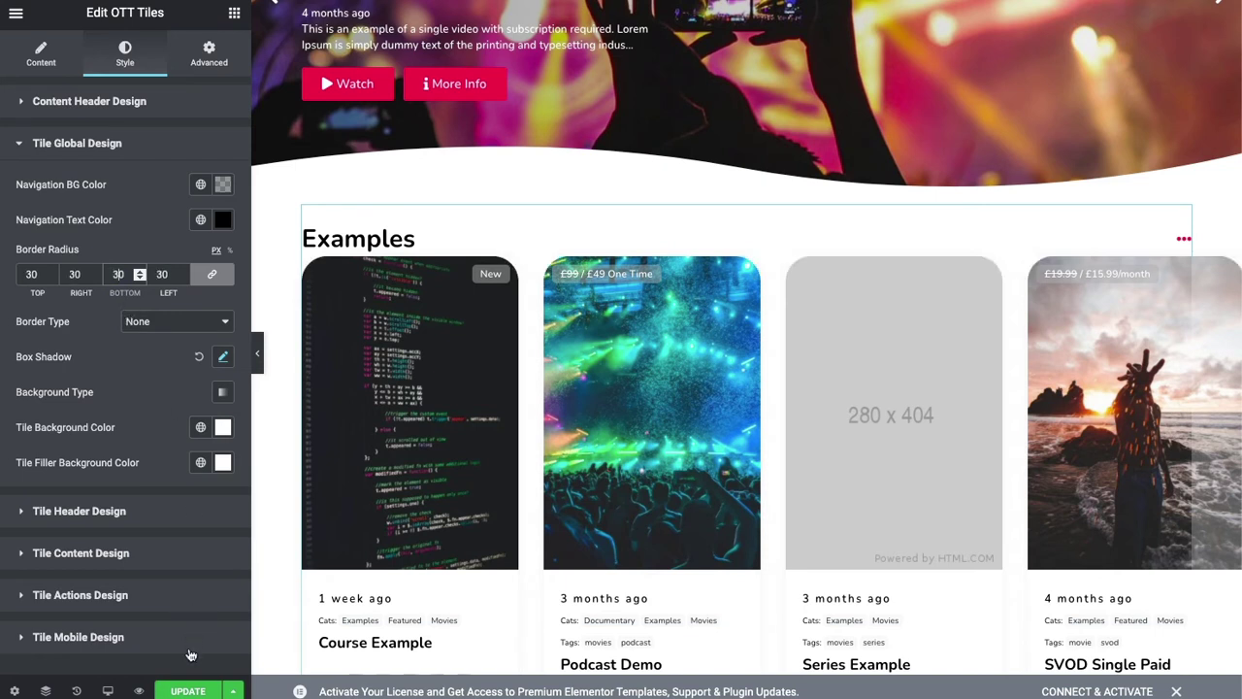
key("Left")
key("BackSpace")
type("2")
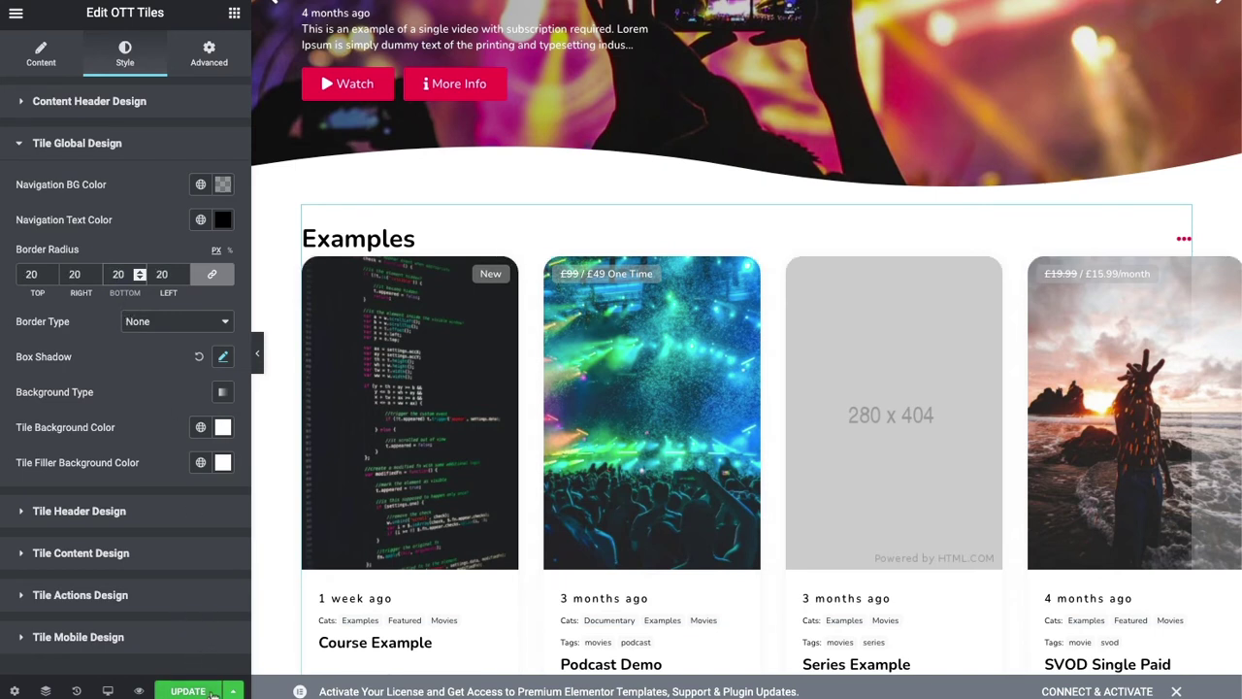
left_click(212, 695)
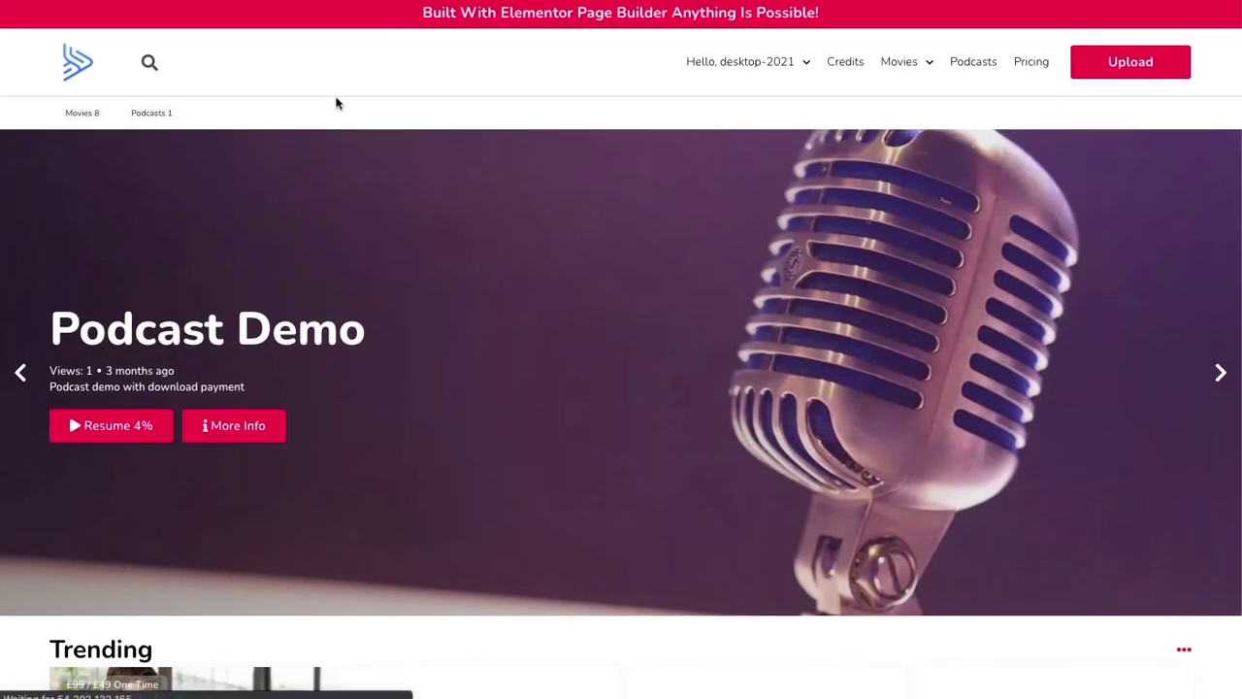
- Scroll the live front page and swipe the Examples carousel to check the rounded portrait cards
scroll(568, 155, "down", 2)
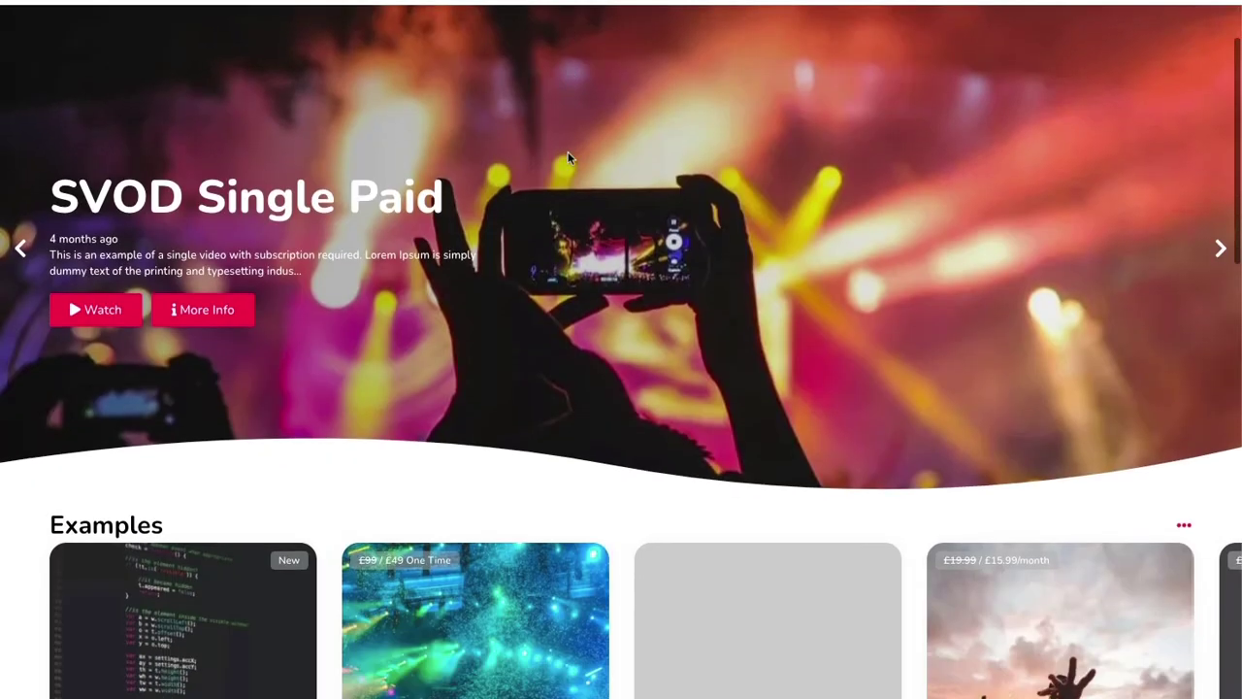
scroll(567, 157, "down", 8)
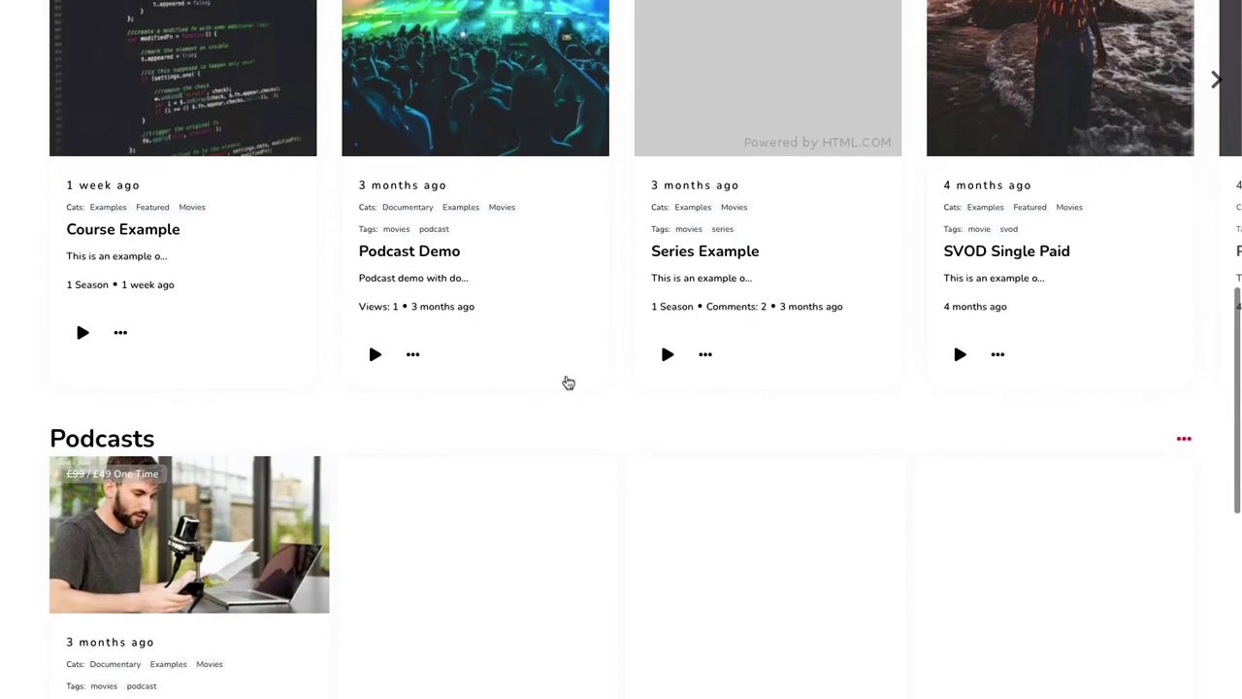
scroll(568, 383, "up", 3)
mouse_move(851, 379)
left_mouse_down()
mouse_move(476, 380)
mouse_move(840, 359)
left_mouse_up()
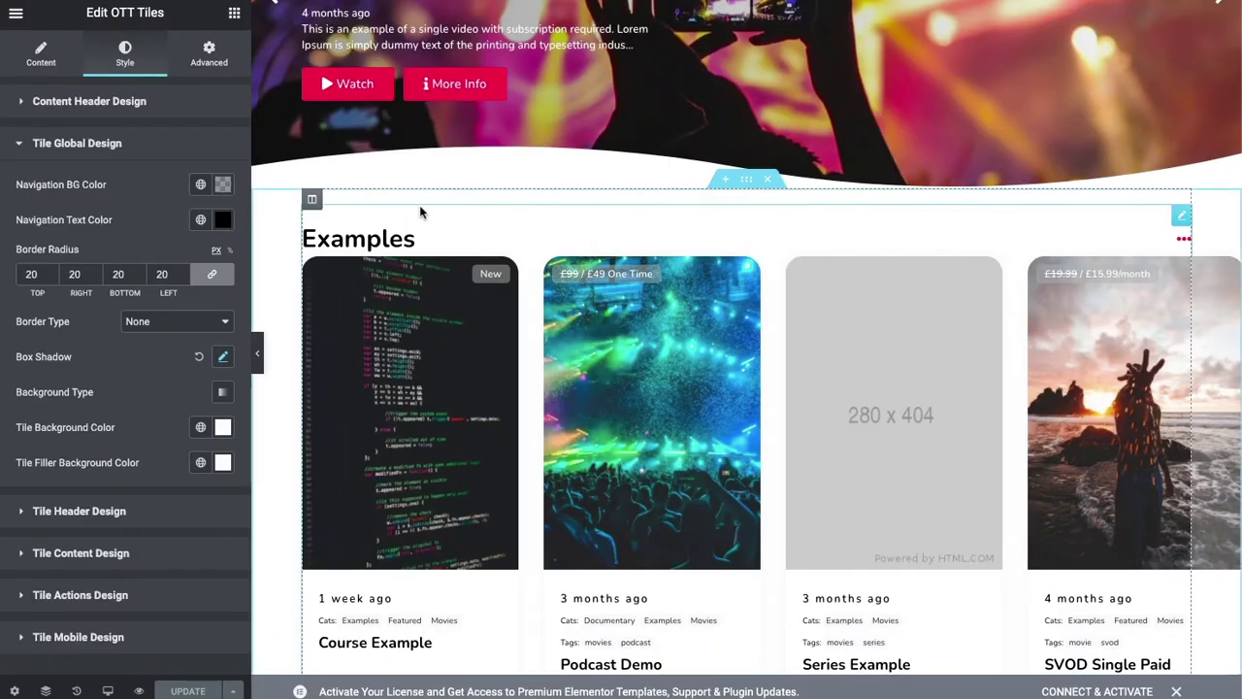
scroll(421, 207, "down", 3)
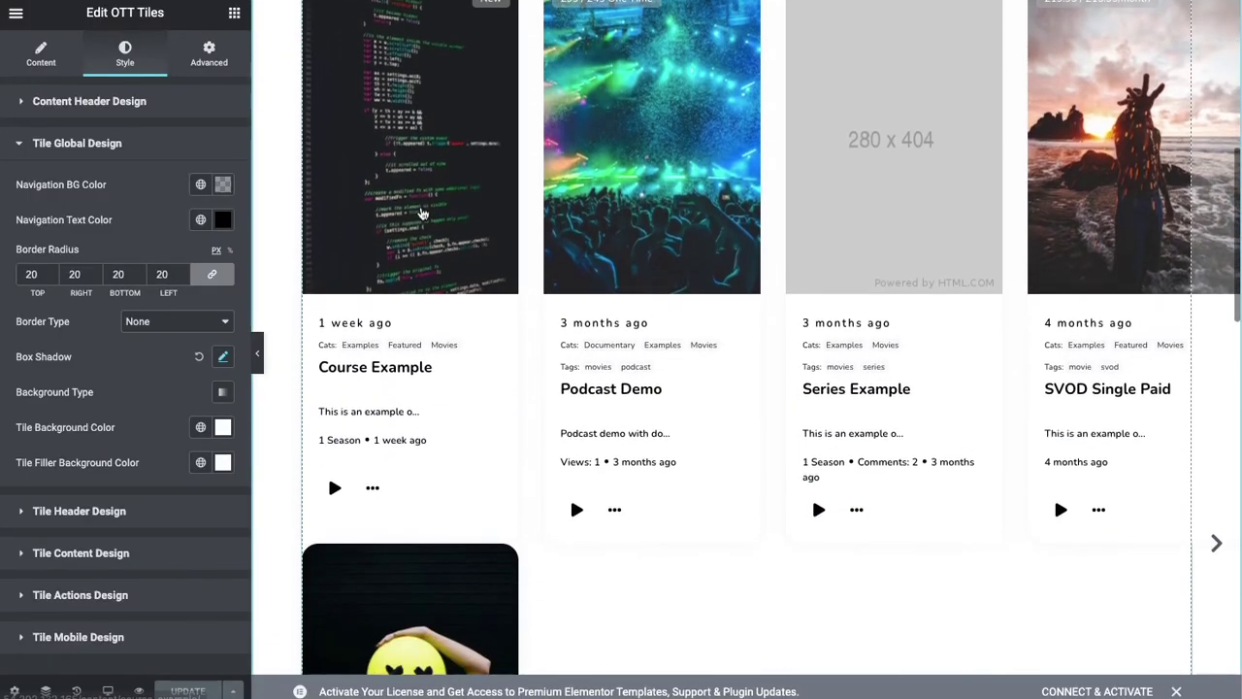
scroll(420, 212, "down", 4)
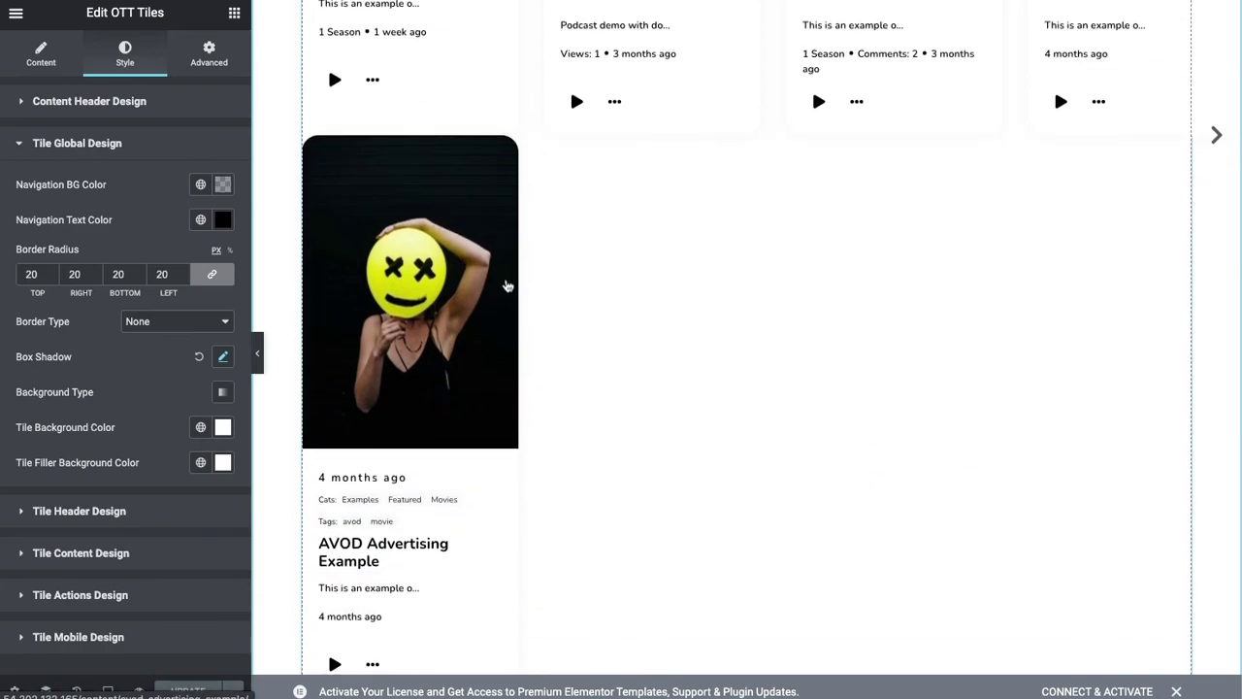
scroll(524, 284, "down", 2)
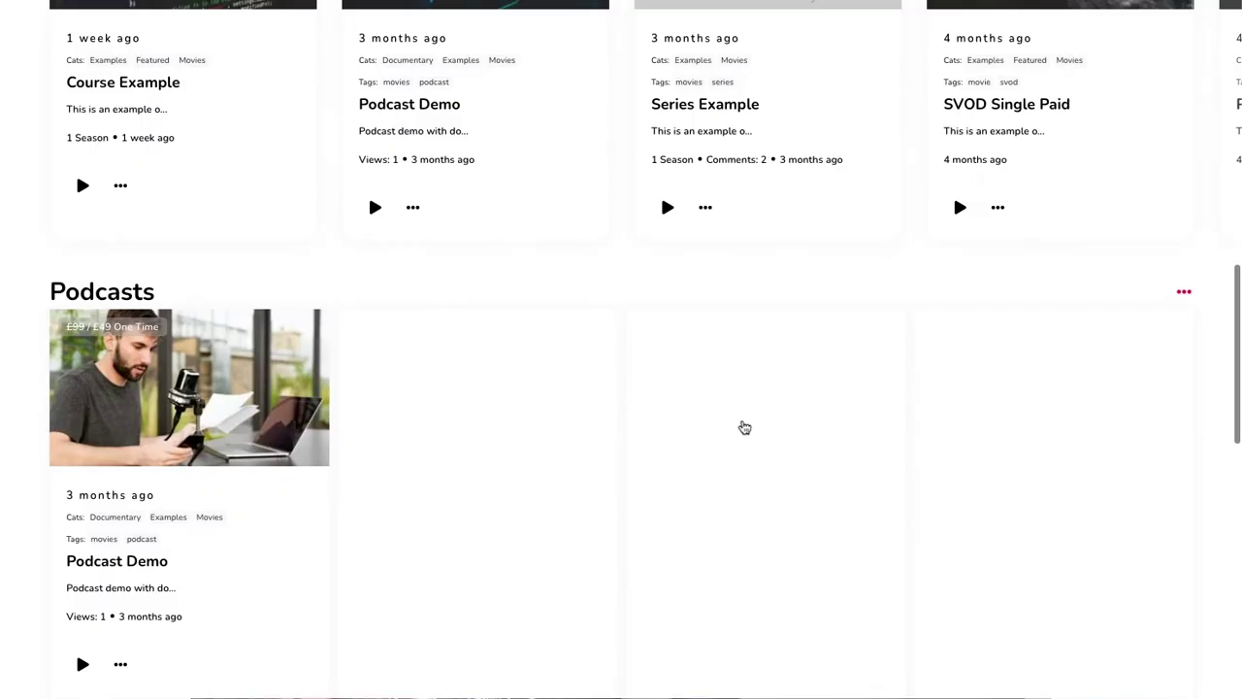
scroll(737, 417, "up", 3)
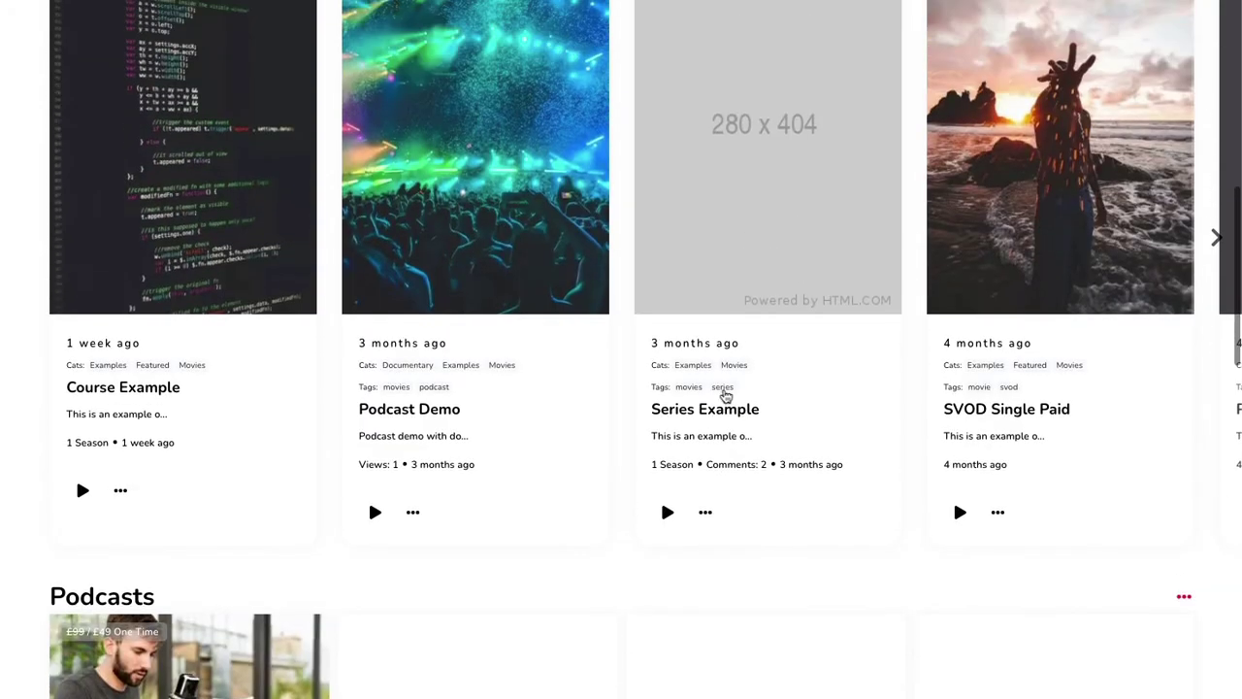
- Open Podcast Demo's details panel and browse its More Like This titles
left_click(412, 512)
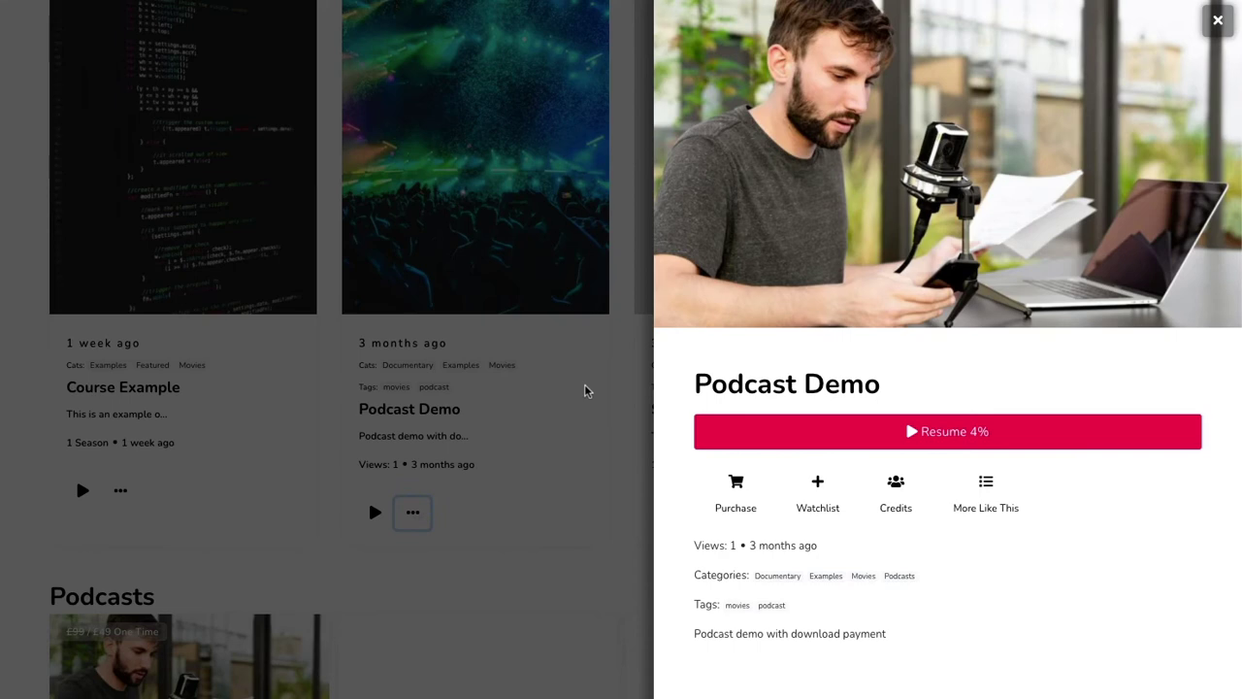
left_click(989, 485)
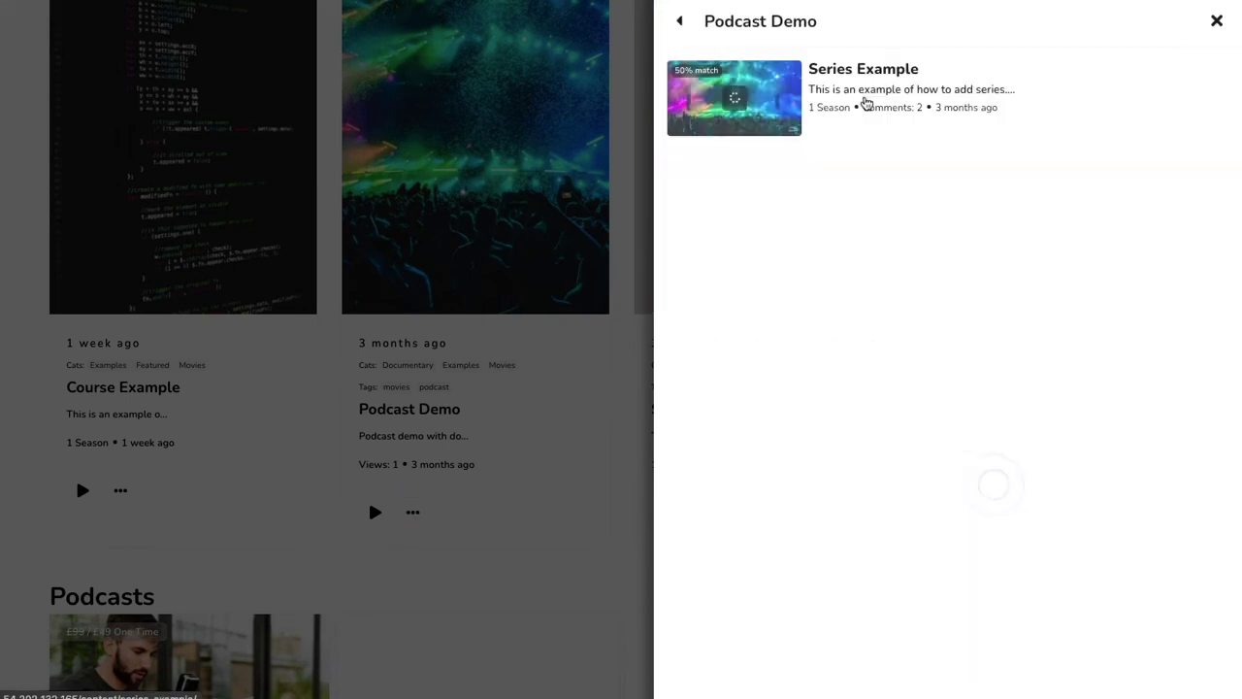
left_click(681, 21)
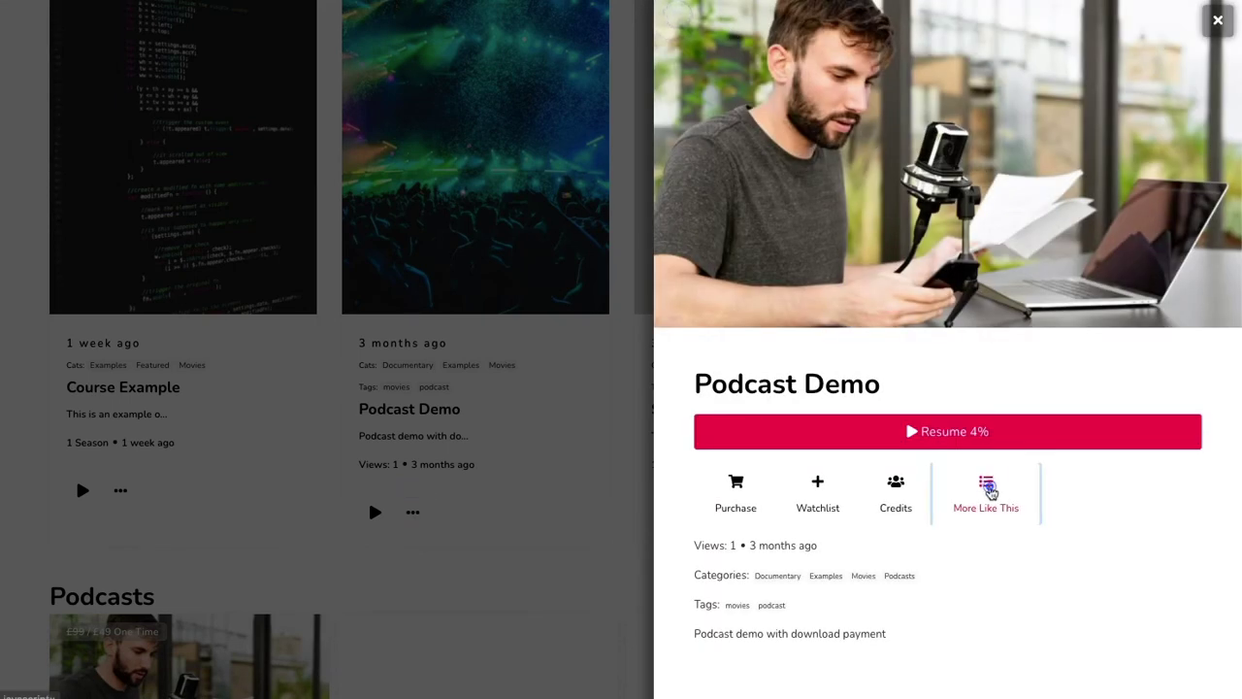
left_click(989, 487)
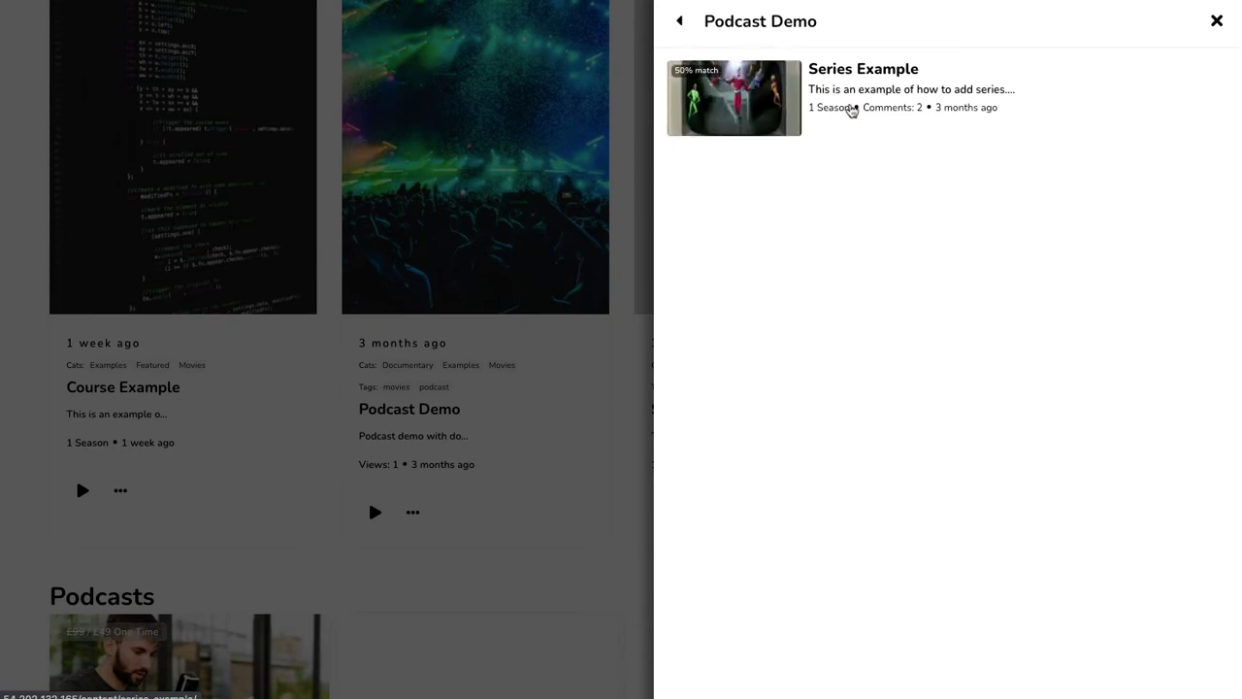
left_click(679, 21)
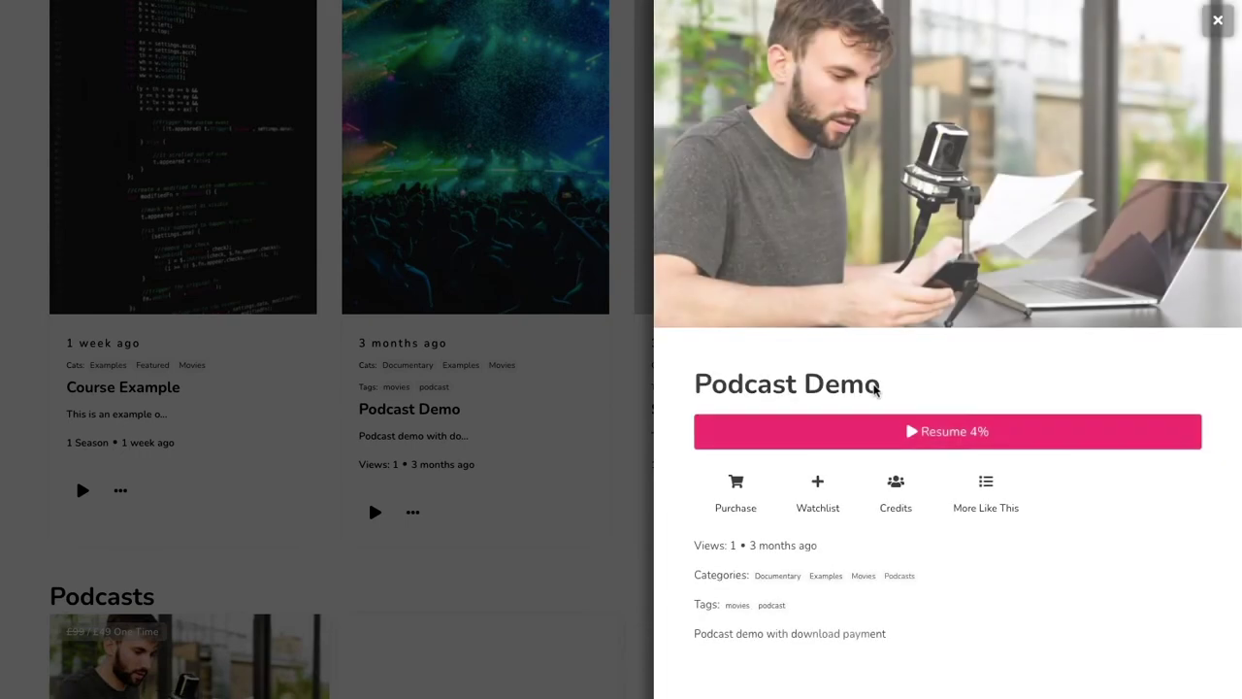
- Add Podcast Demo to the watchlist, view its purchase options, then close the panel
left_click(832, 490)
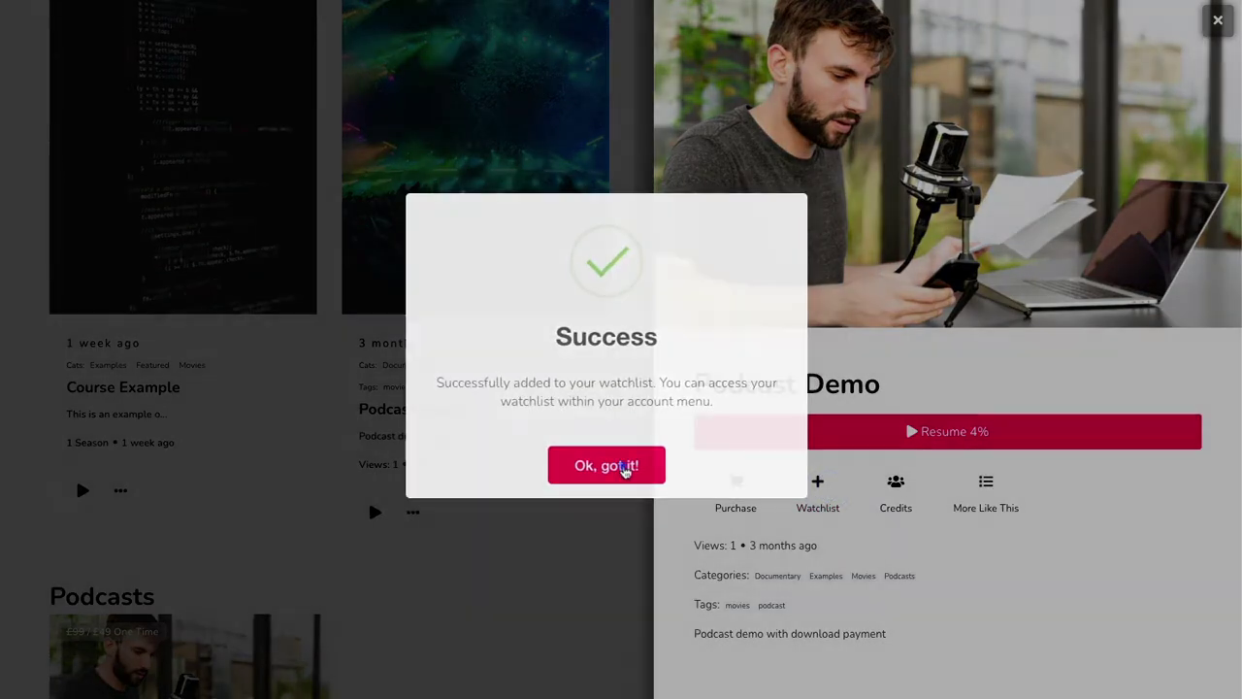
left_click(624, 465)
left_click(732, 482)
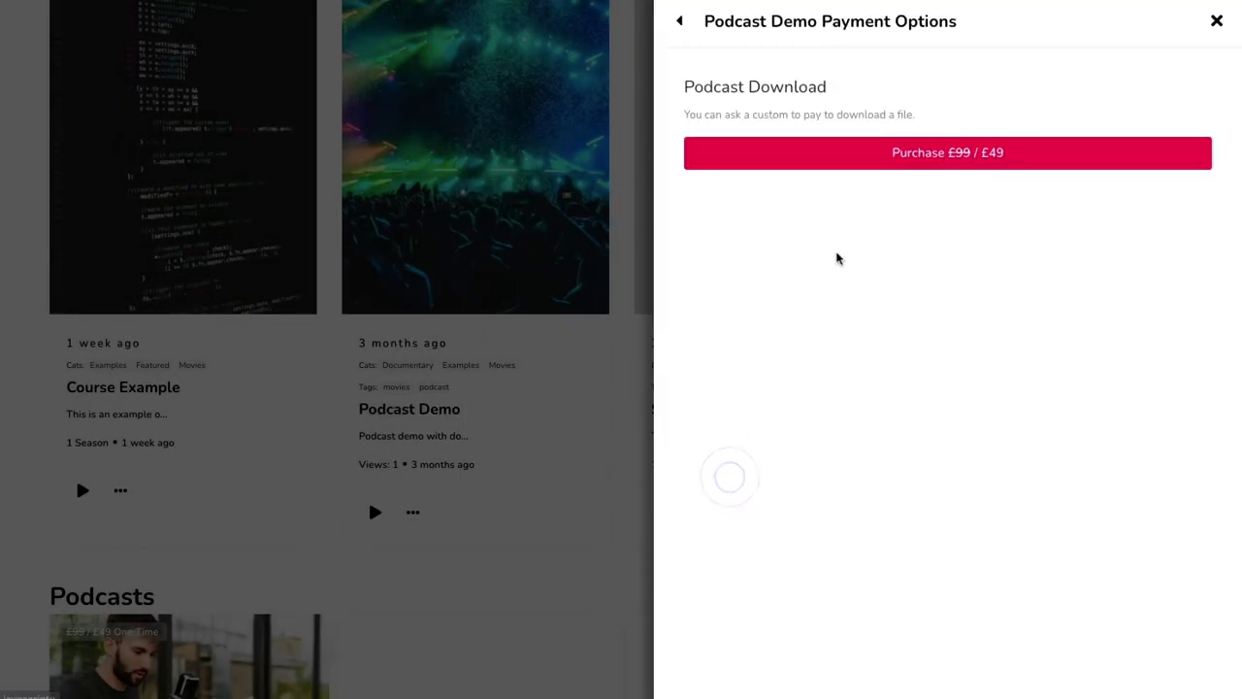
left_click(1217, 21)
scroll(627, 263, "up", 5)
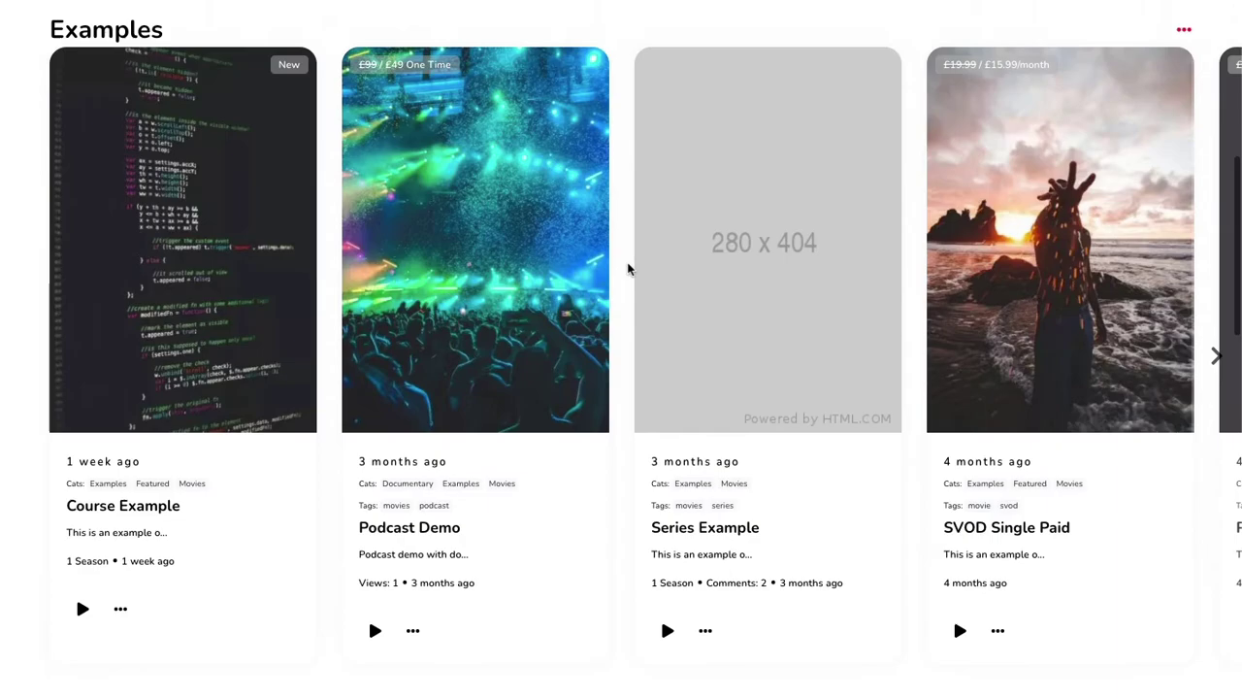
- Exit Elementor to the block editor for Movie Demo Site and dismiss the welcome tour
scroll(612, 165, "up", 2)
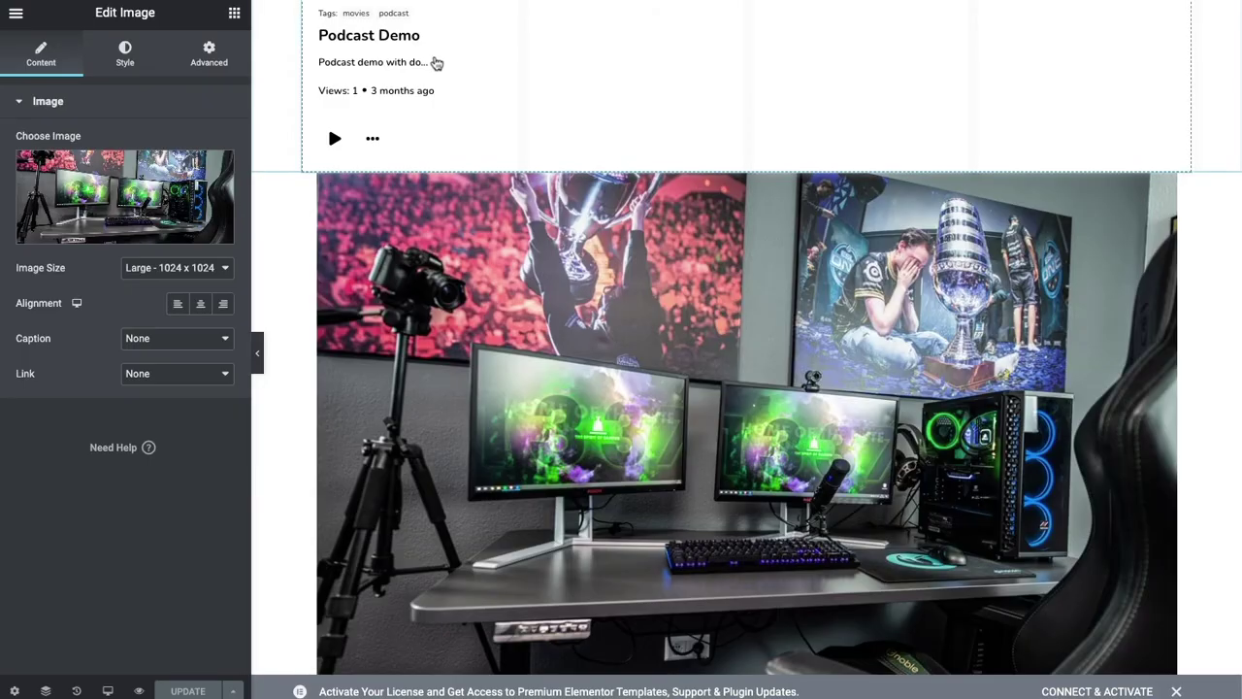
left_click(24, 19)
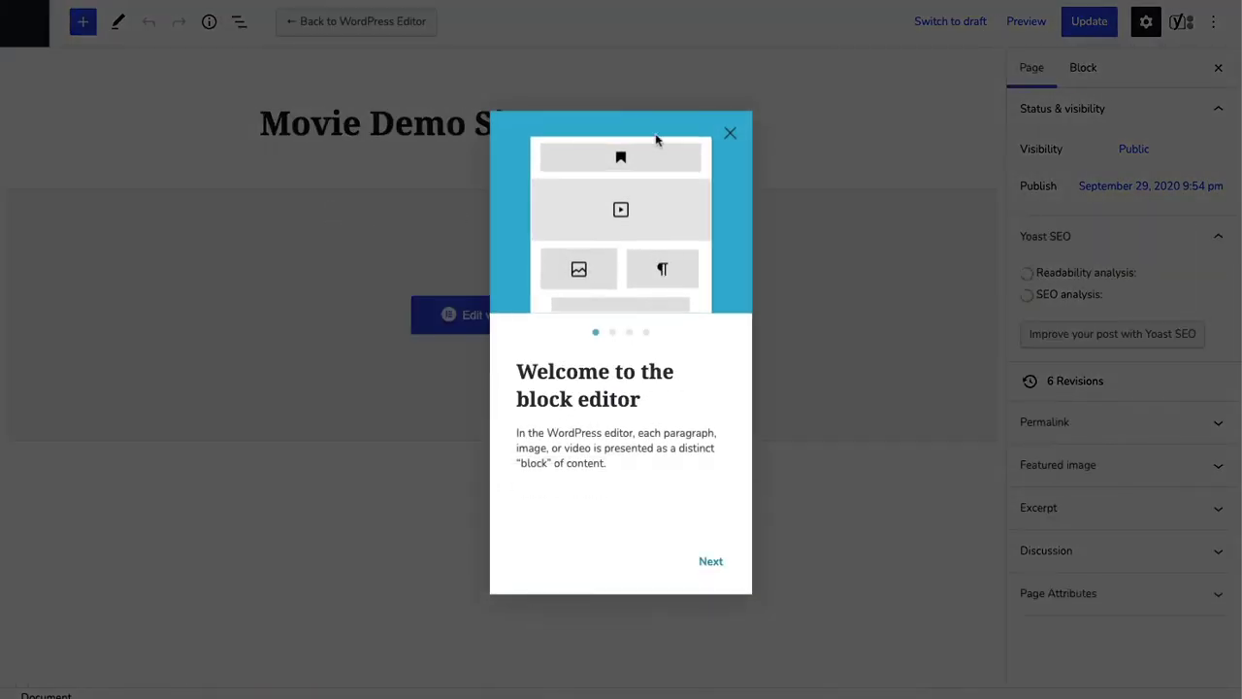
left_click(724, 131)
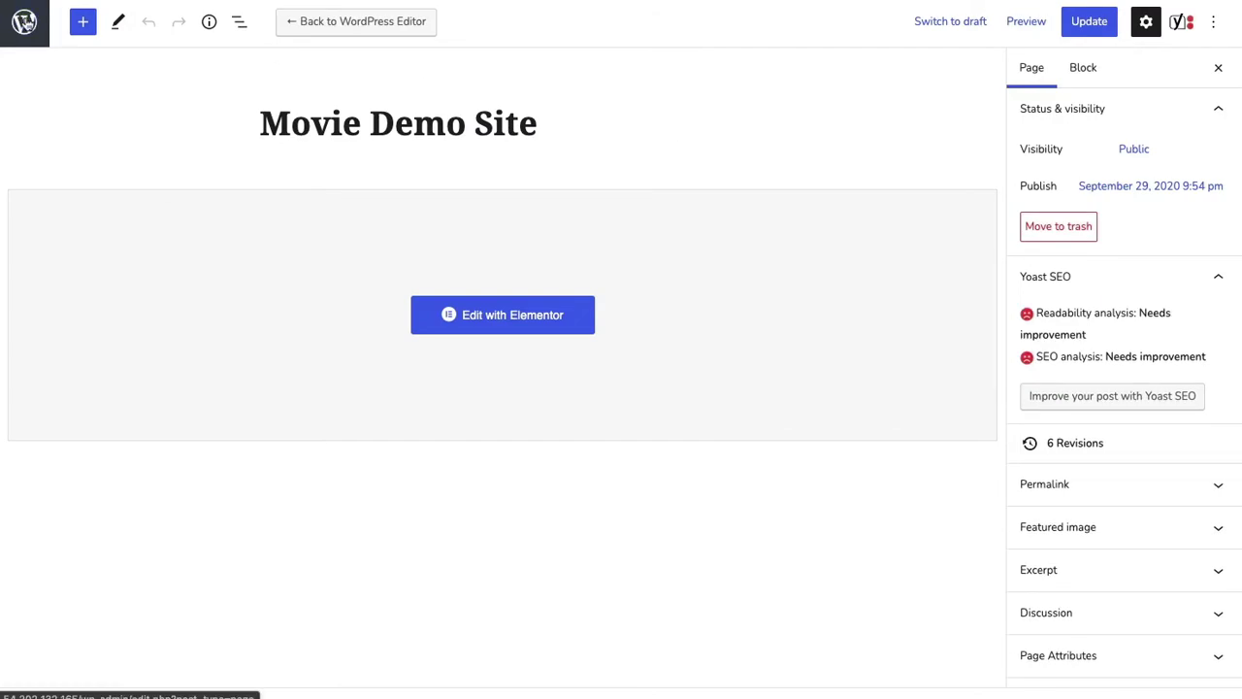
- From the Pages list, view one of the Apps & Feeds media feeds, then show the feed links again
left_click(25, 22)
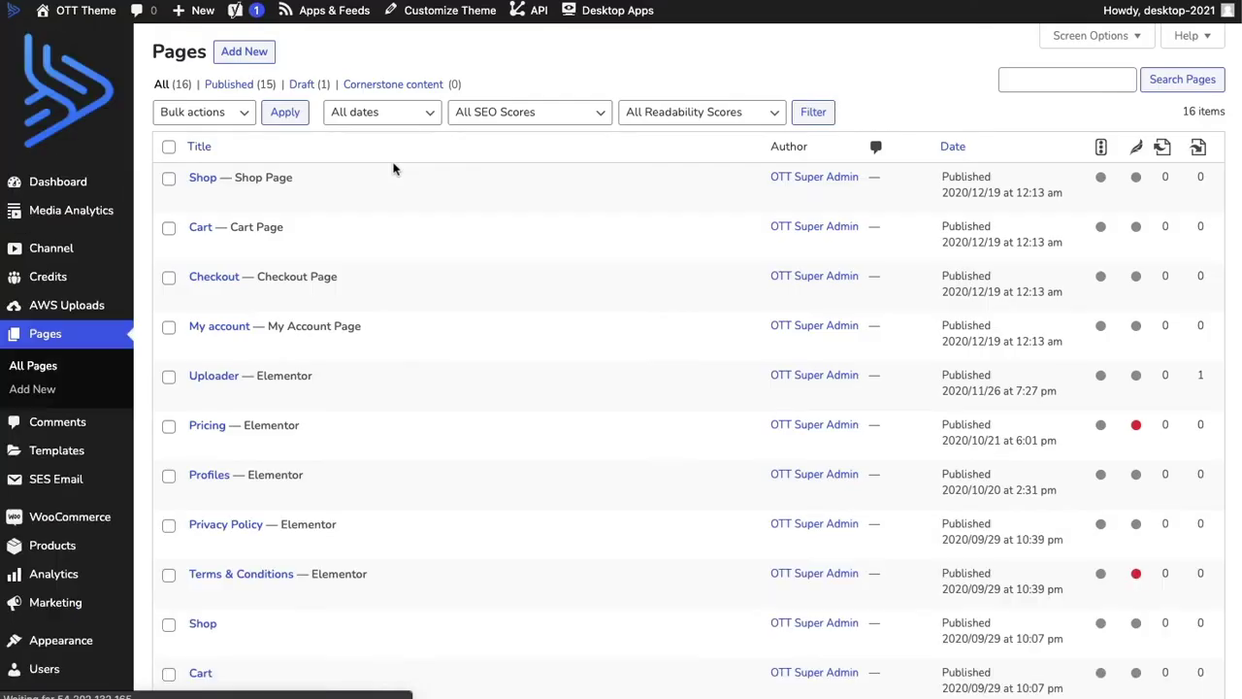
mouse_move(338, 23)
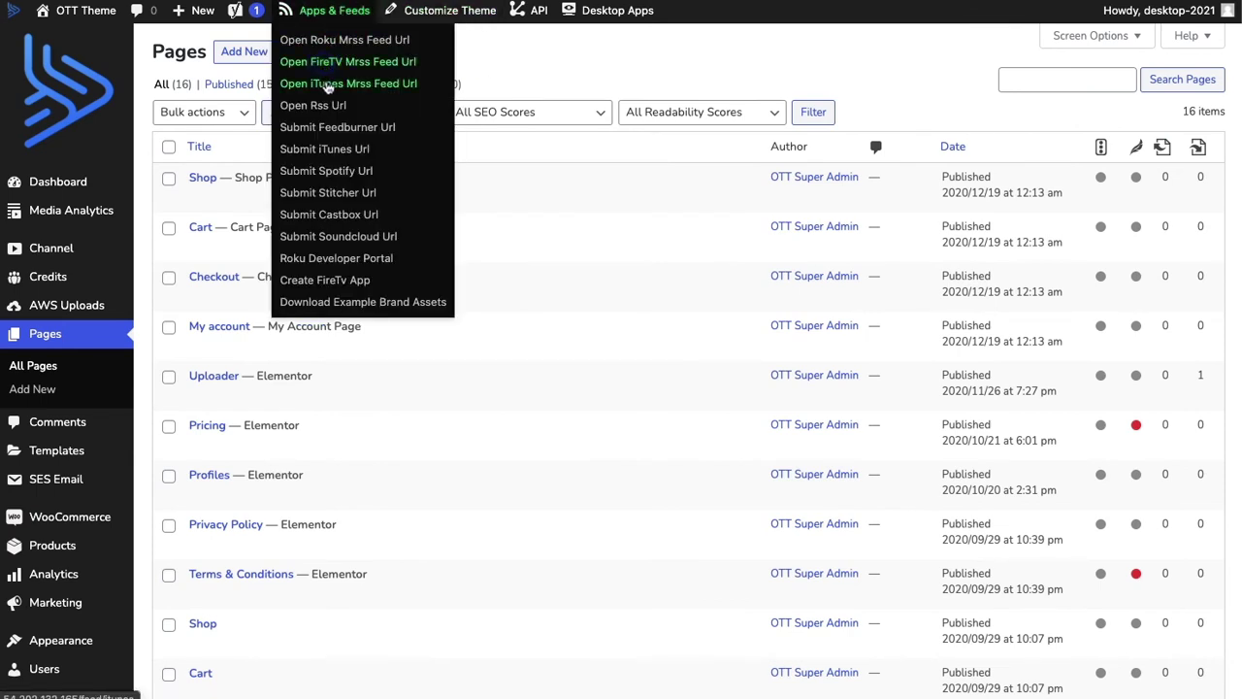
left_click(328, 87)
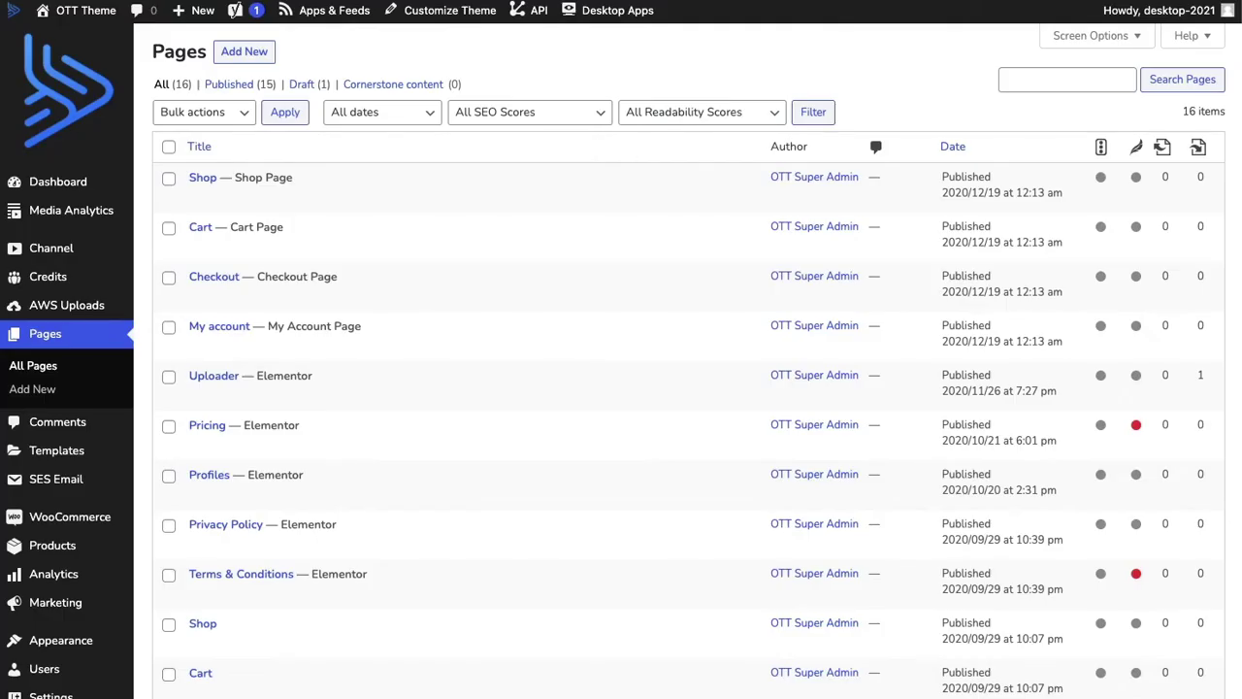
mouse_move(340, 11)
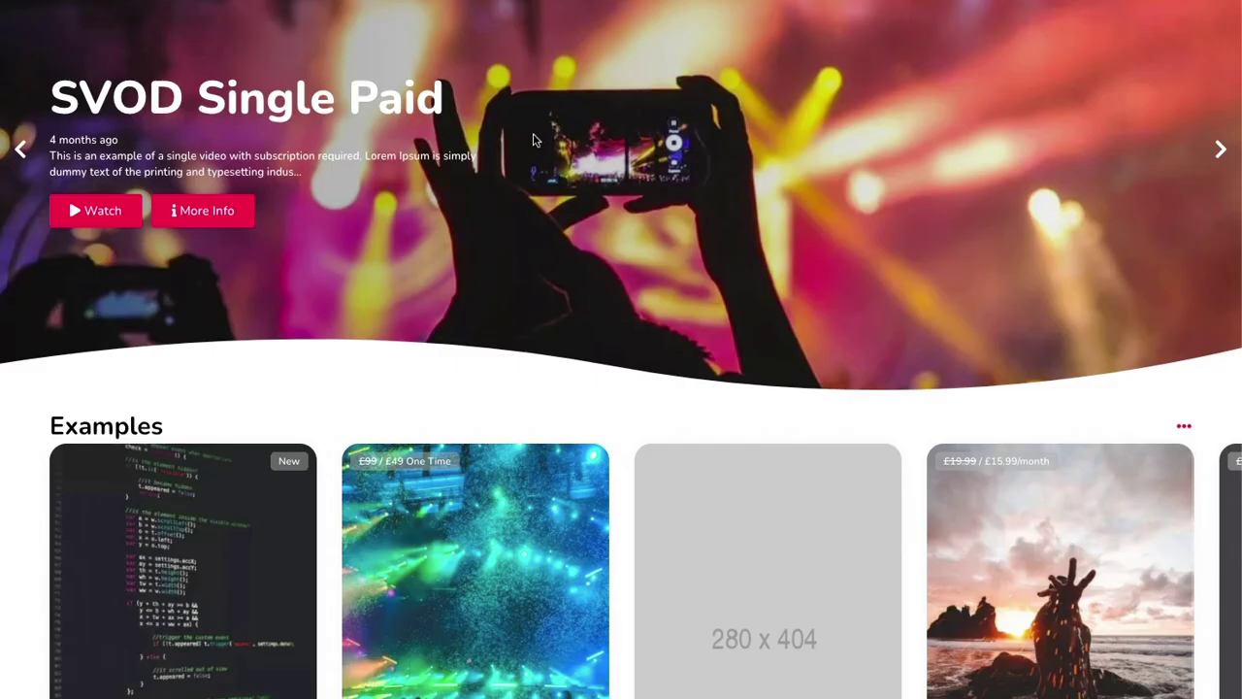
scroll(535, 175, "down", 10)
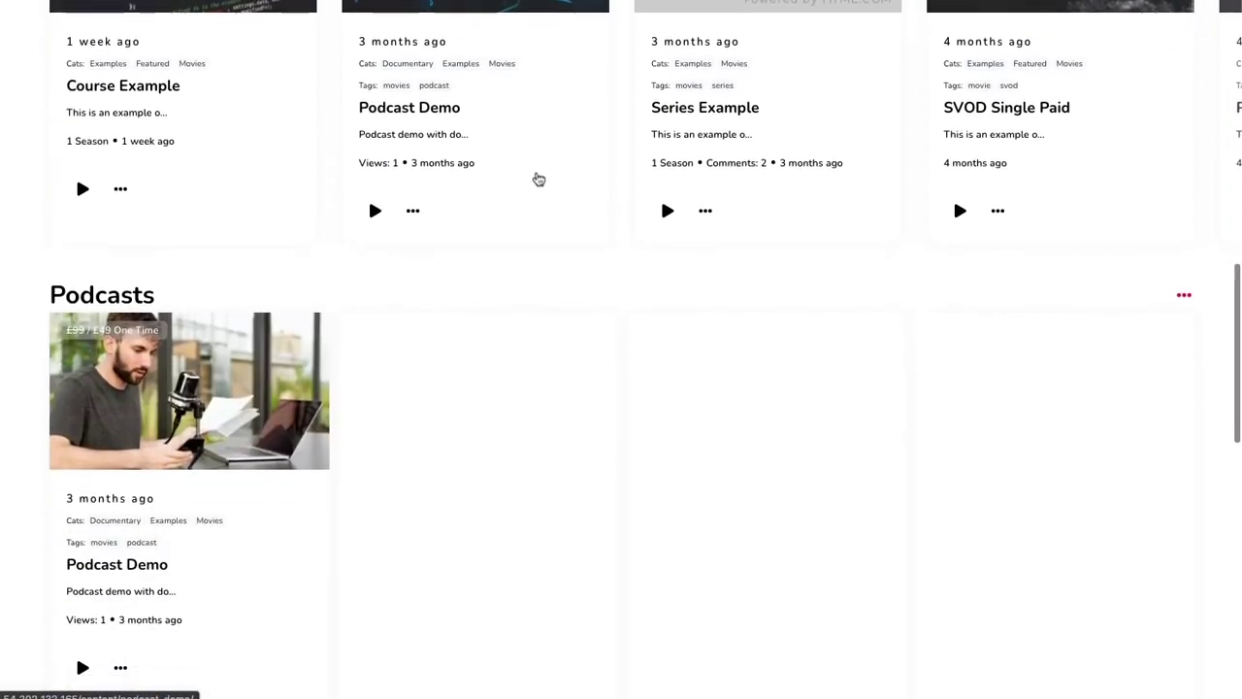
scroll(536, 178, "up", 9)
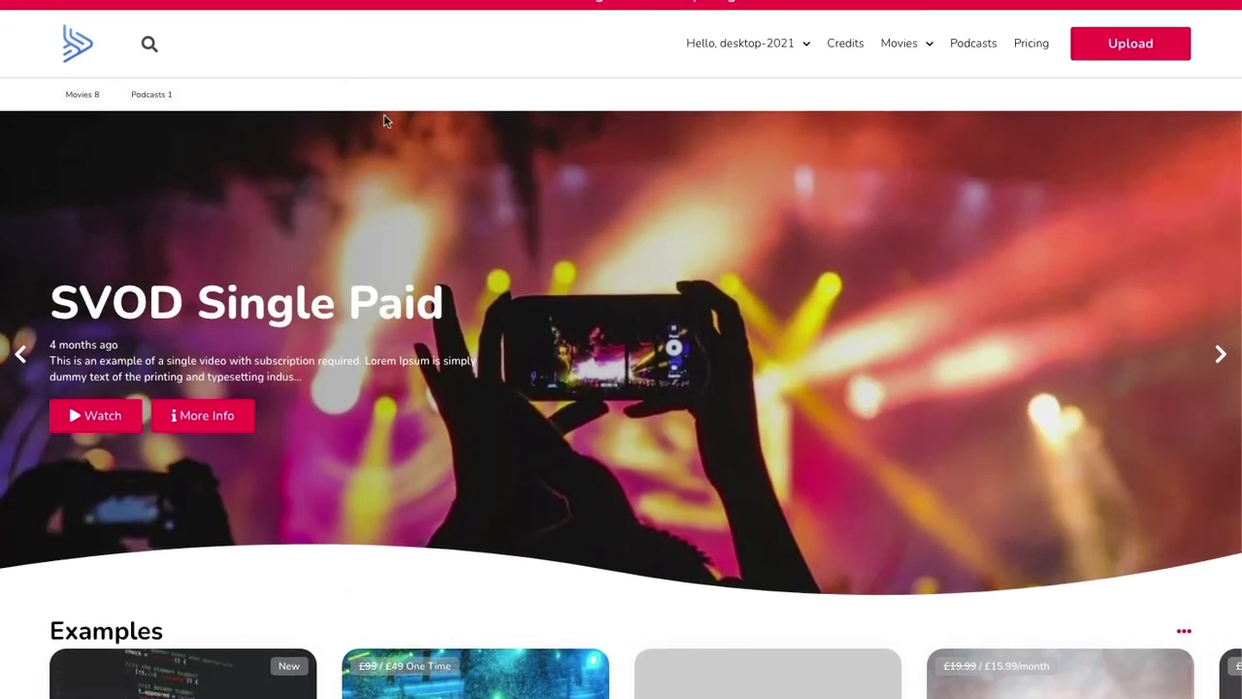
scroll(384, 121, "up", 1)
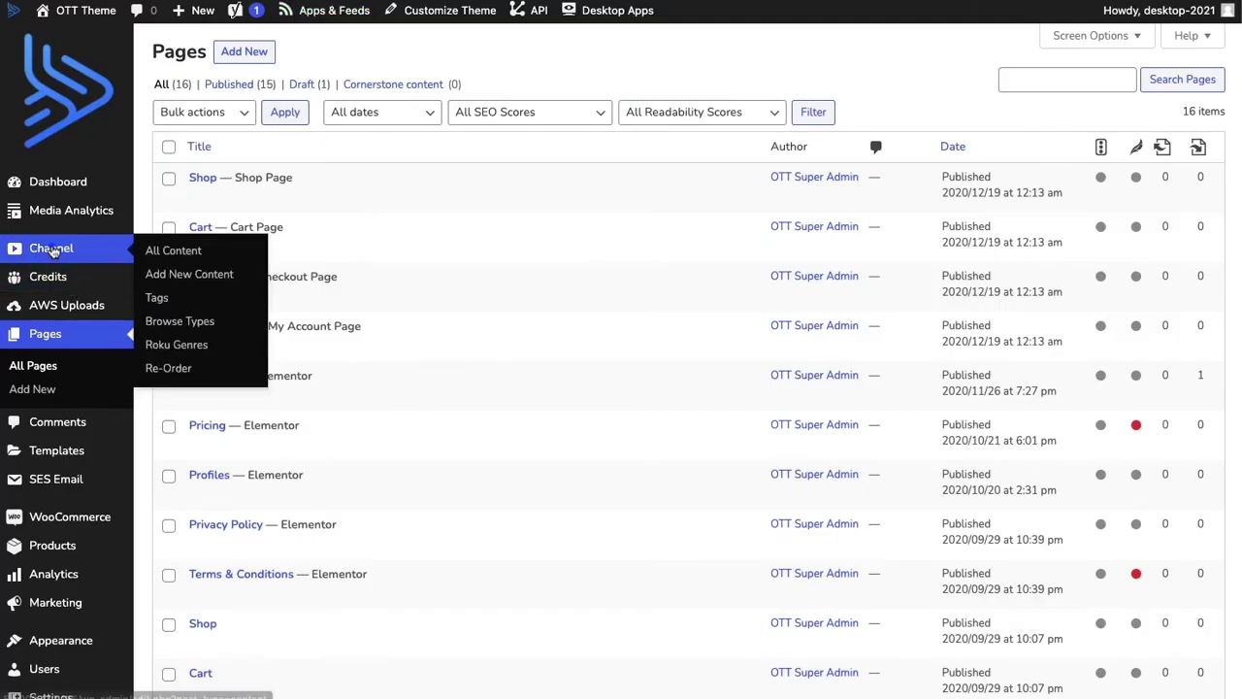
- Start a new Channel post titled 'No Encryption' and begin its body paragraph with 'This'
left_click(50, 250)
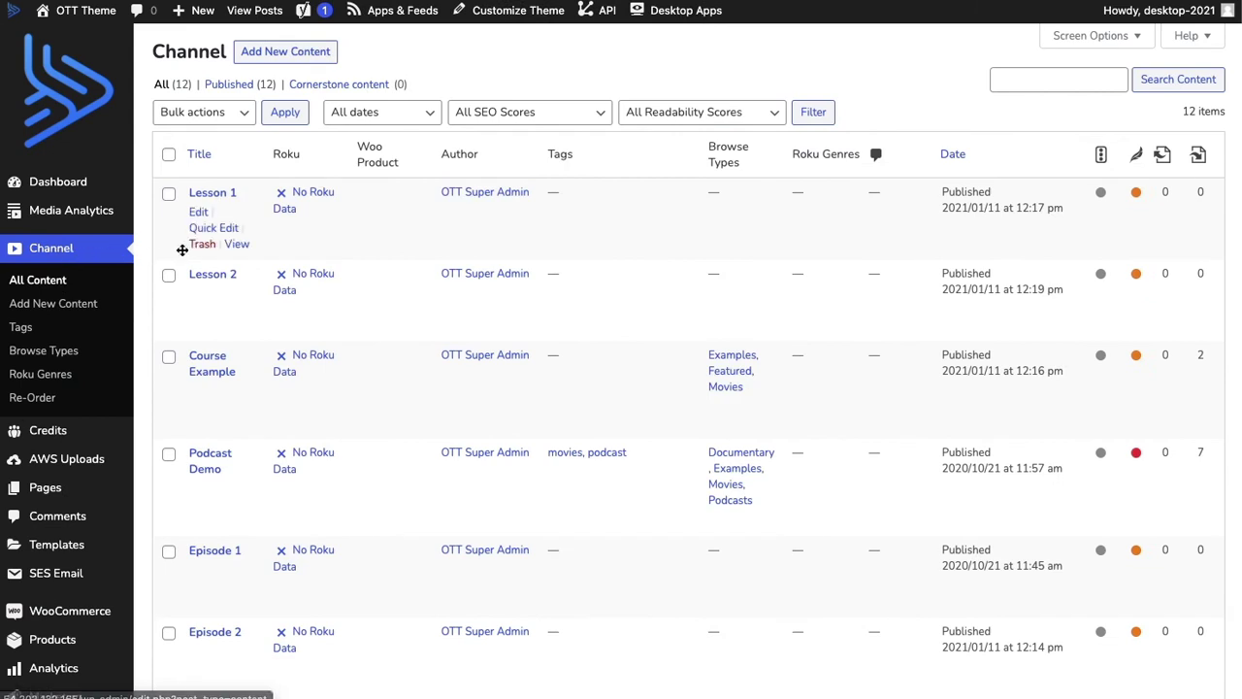
left_click(287, 58)
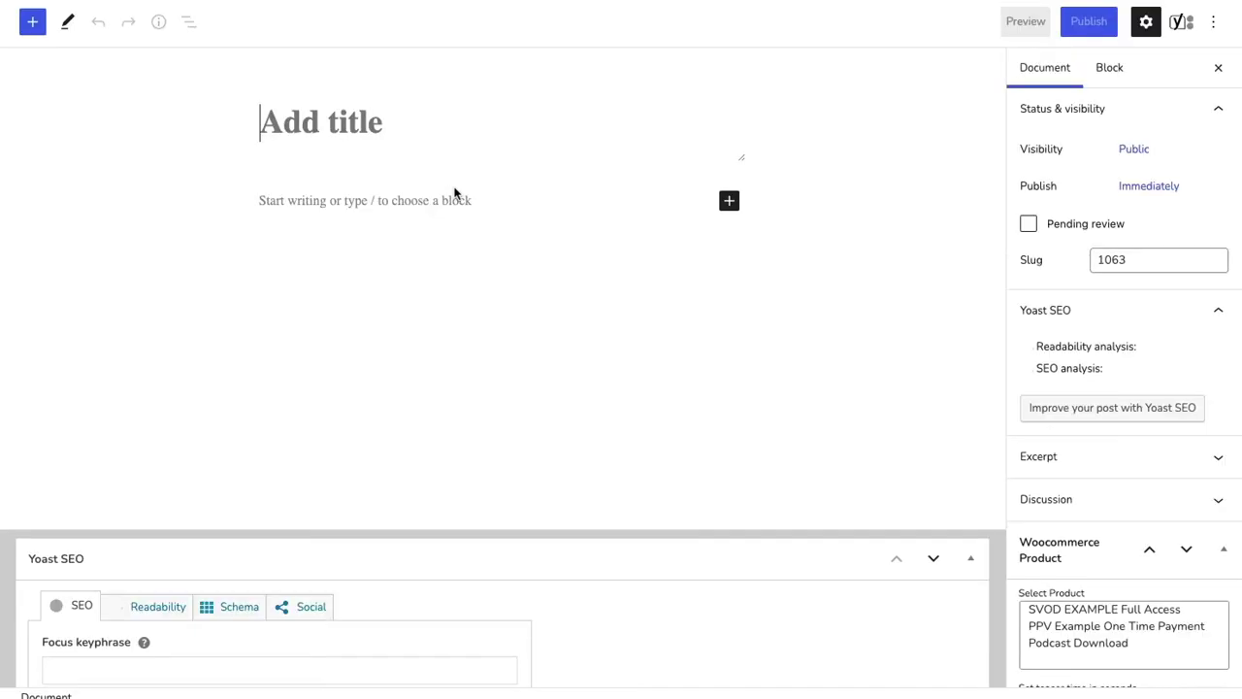
left_click(354, 124)
type("No")
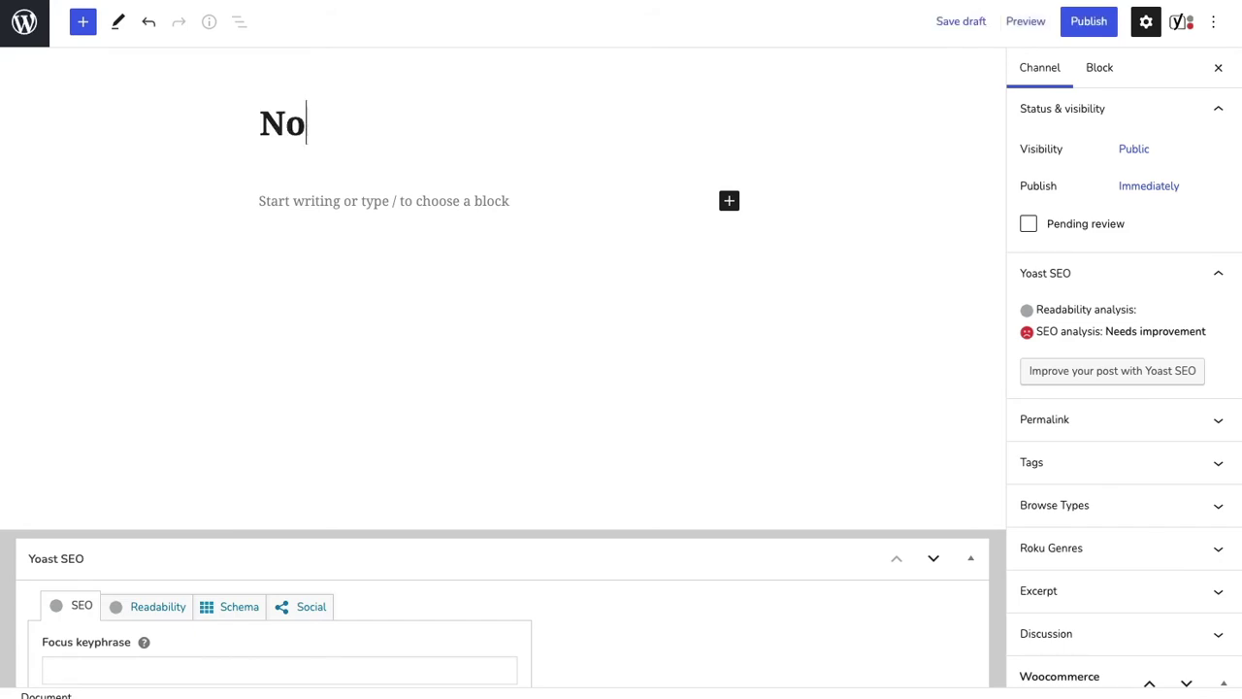
type(" Enc")
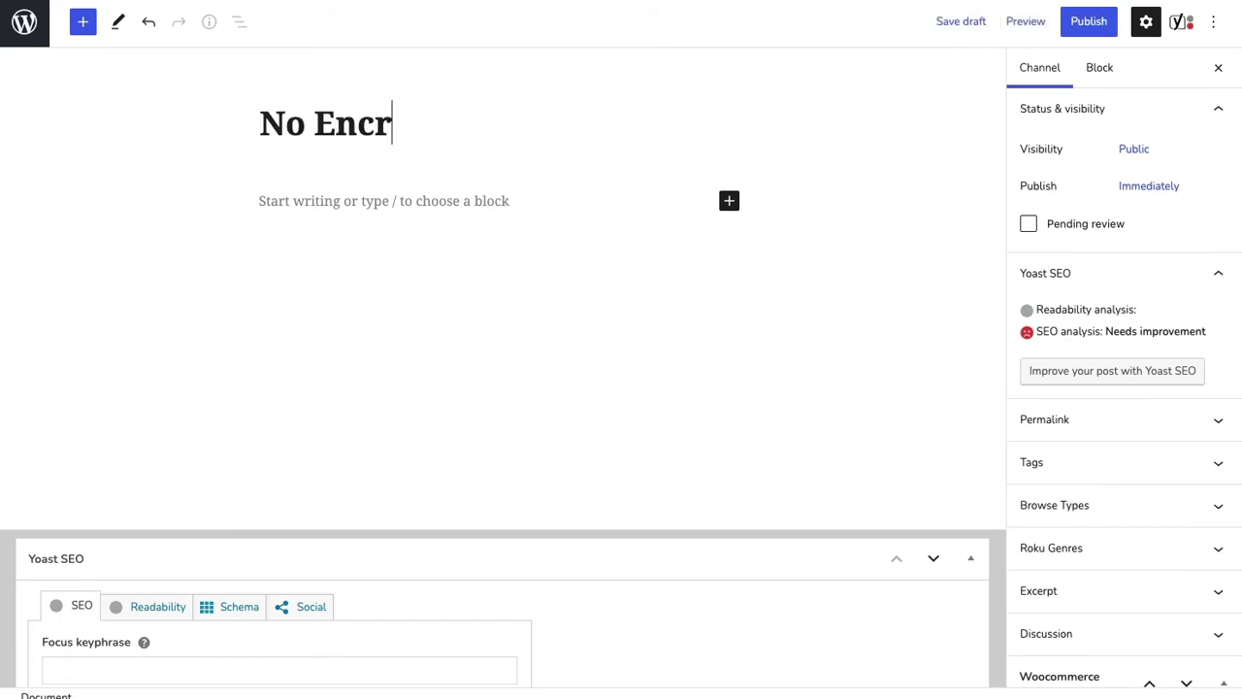
type("ryption")
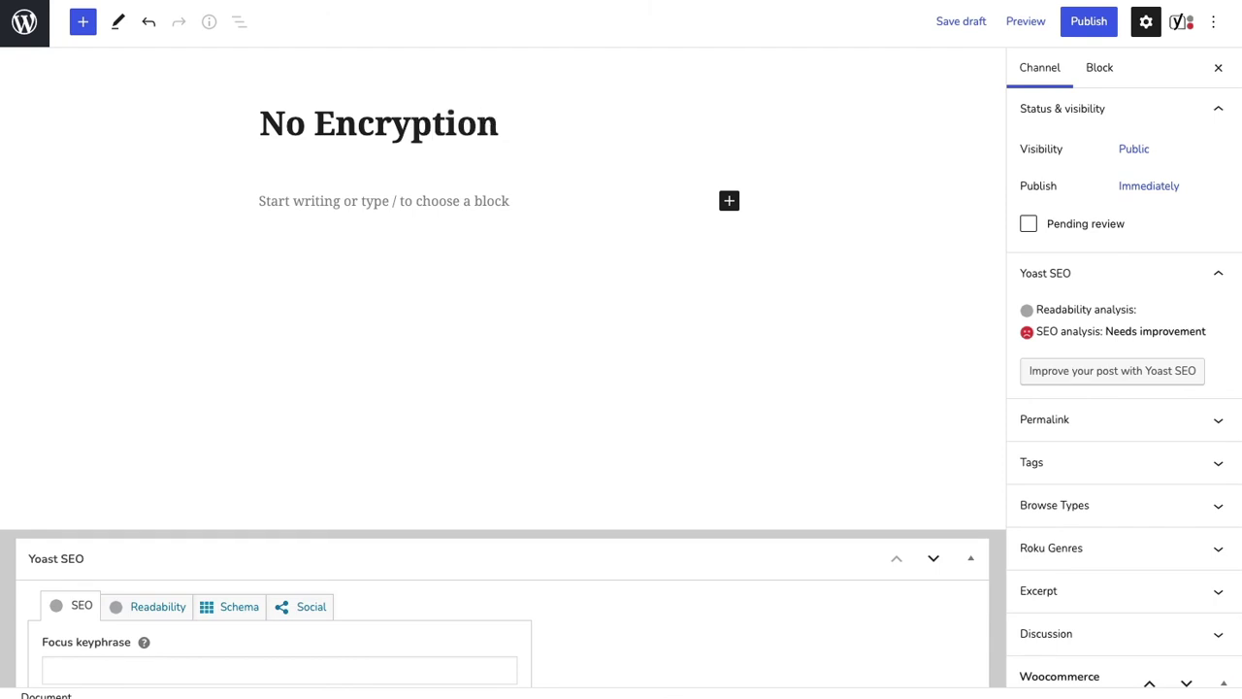
left_click(381, 198)
type("This is a demo")
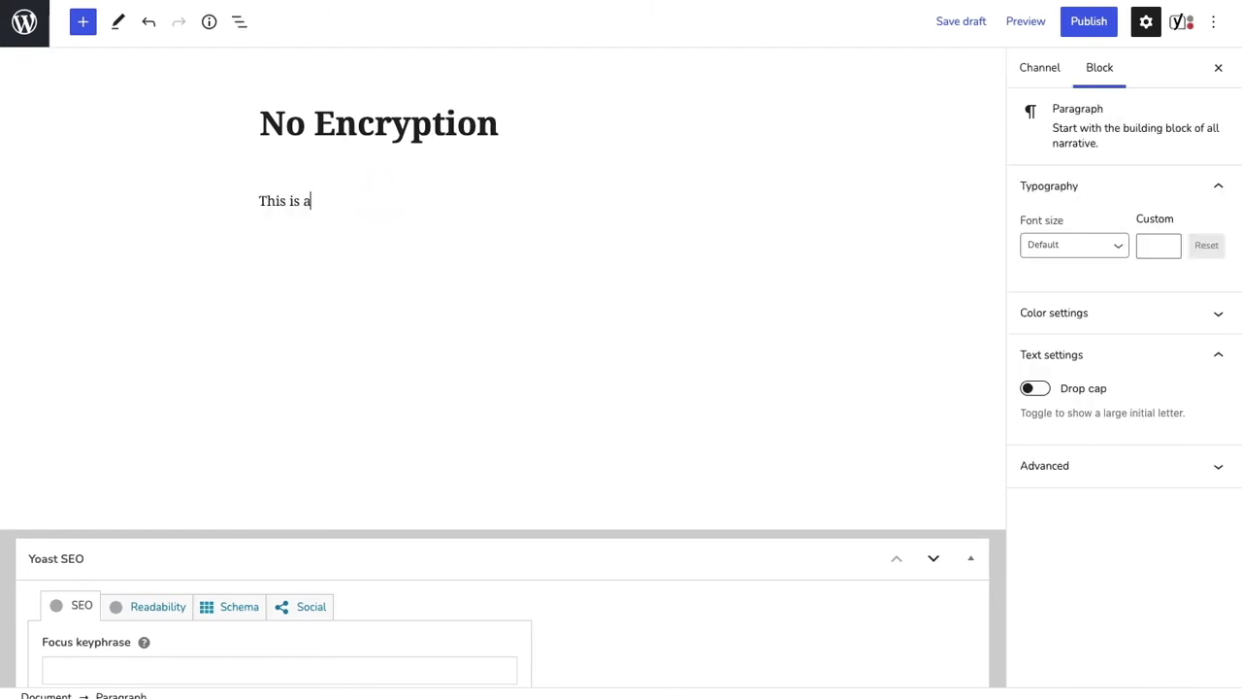
- In the Channel sidebar's Browse Types, file the post under Movies and Examples
left_click(1036, 74)
scroll(1118, 369, "down", 1)
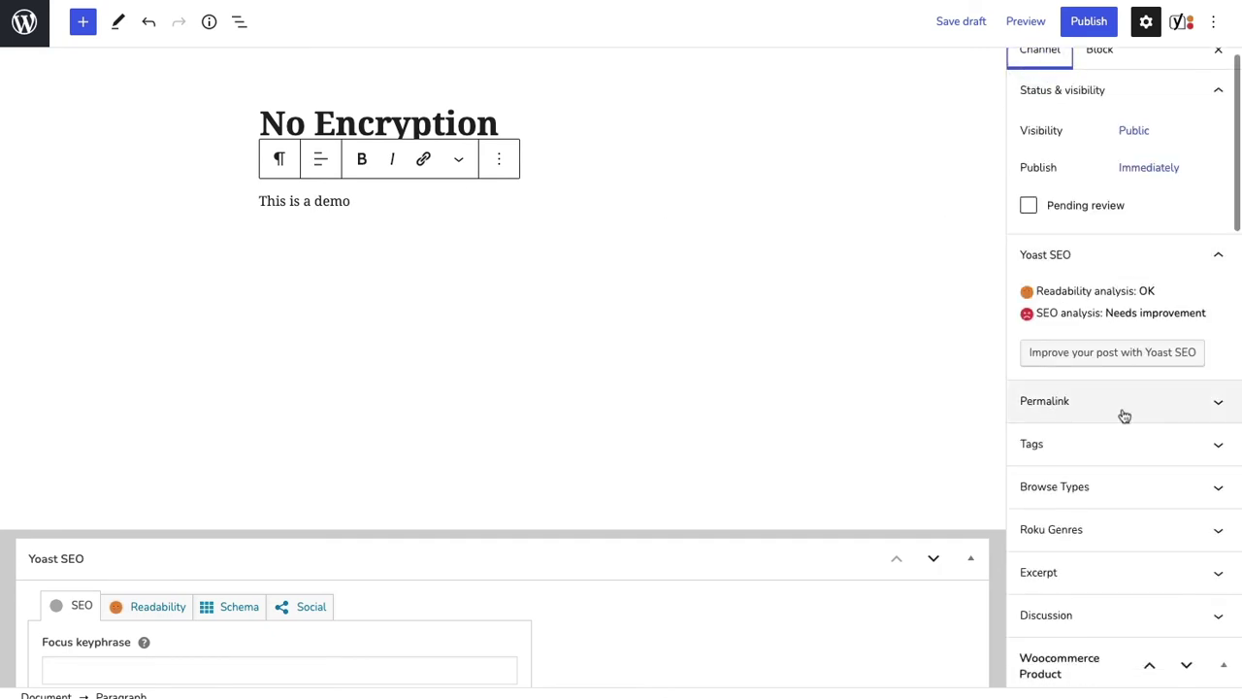
left_click(1105, 488)
scroll(1103, 491, "down", 3)
left_click(1027, 399)
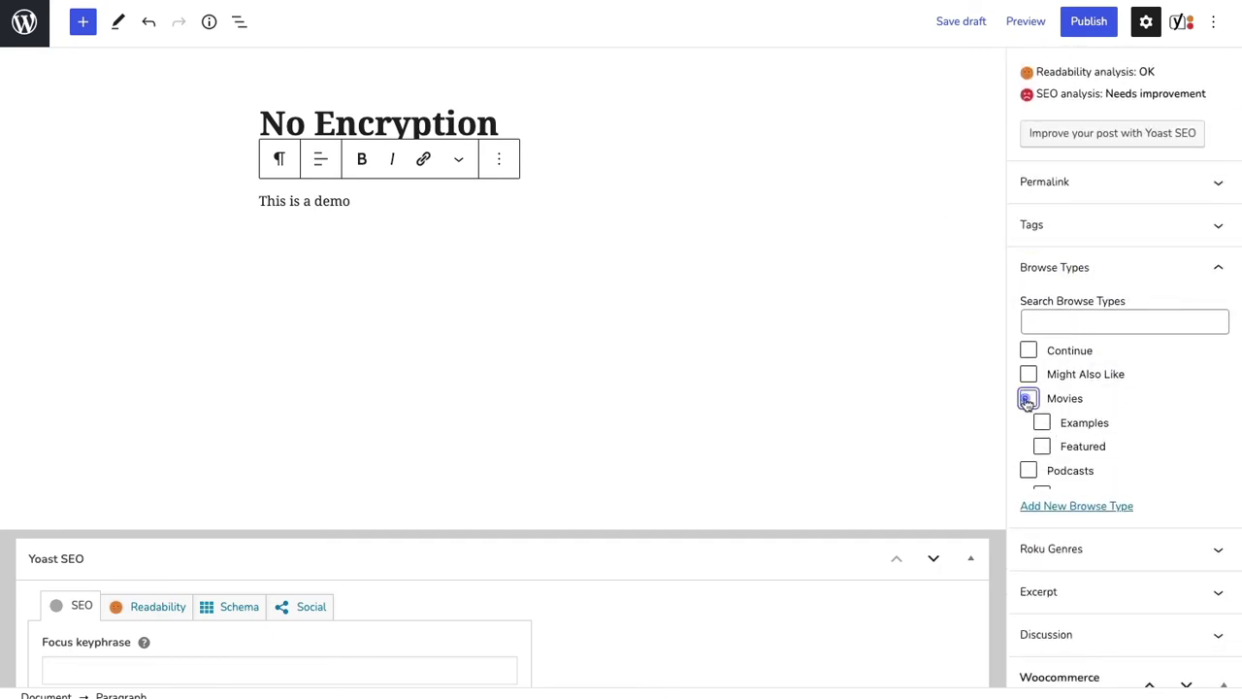
left_click(1041, 422)
- Set the portrait image to the yellow emoji-mask photo and collapse the Yoast SEO panel
scroll(1117, 433, "down", 5)
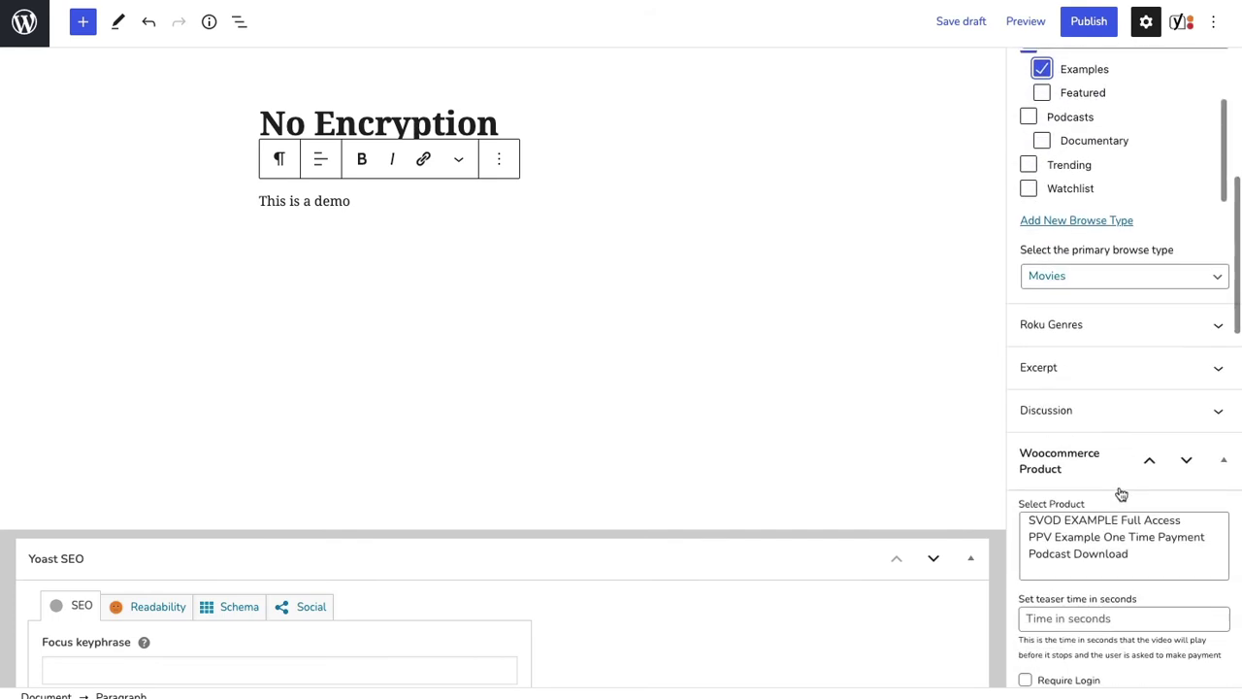
scroll(1120, 495, "down", 5)
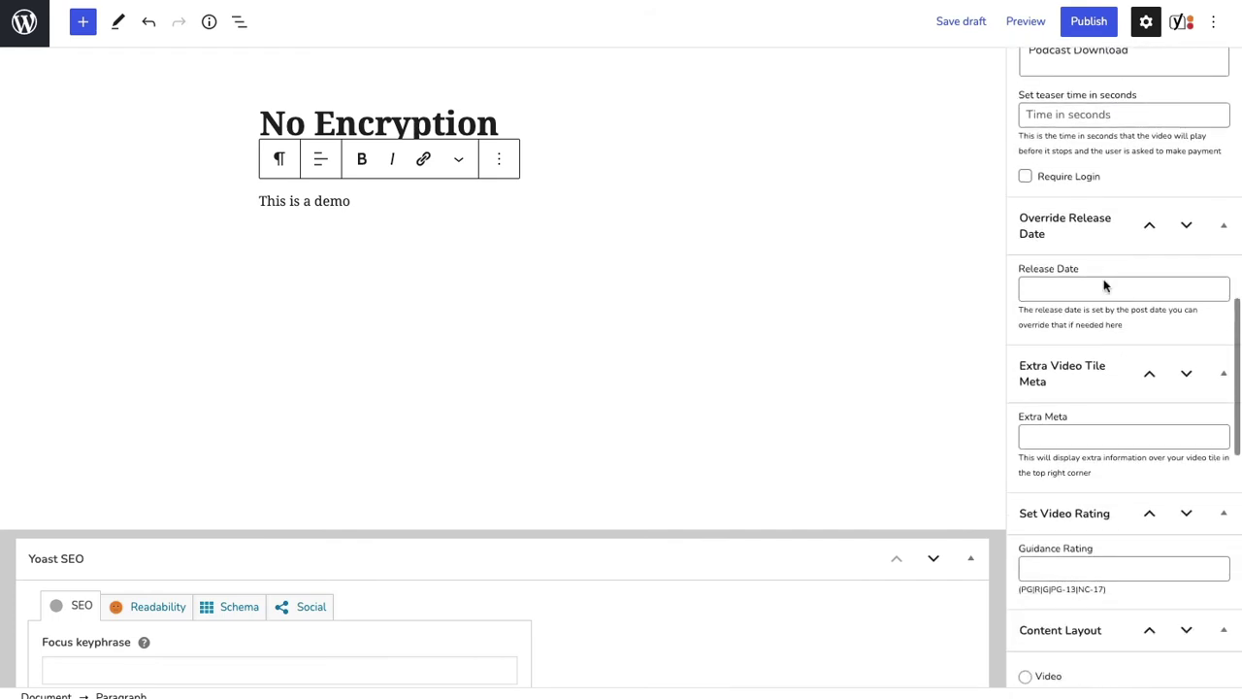
scroll(1103, 285, "up", 2)
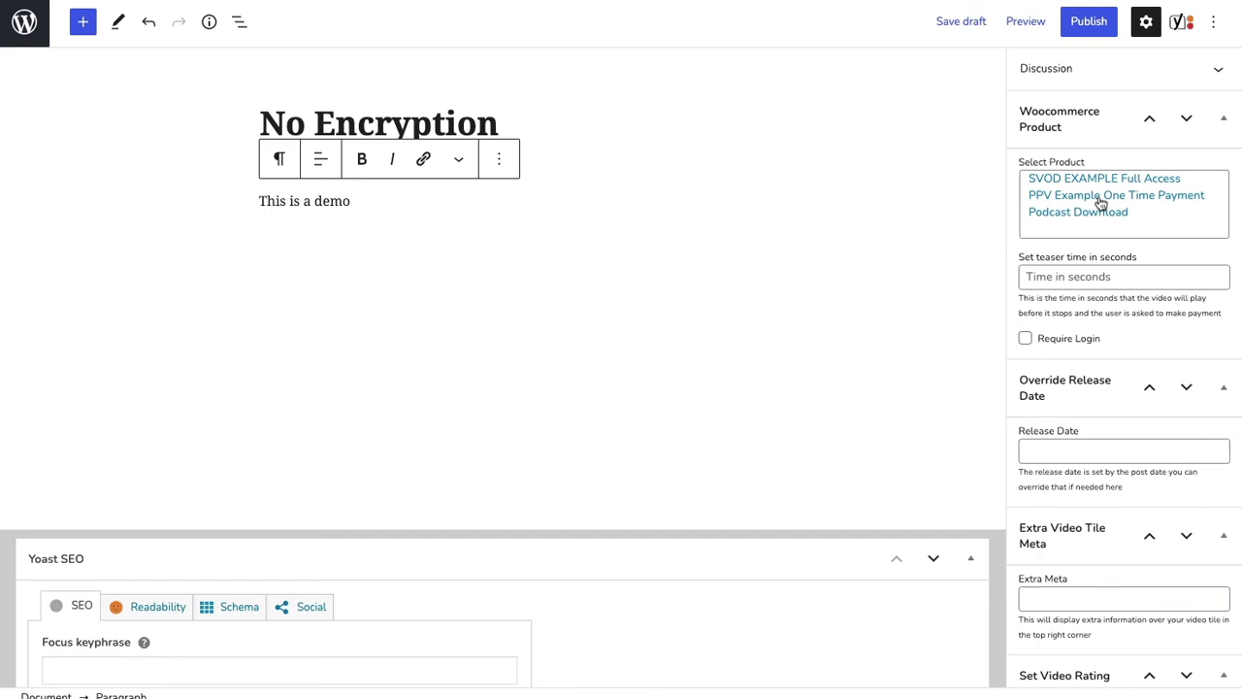
scroll(1115, 311, "down", 4)
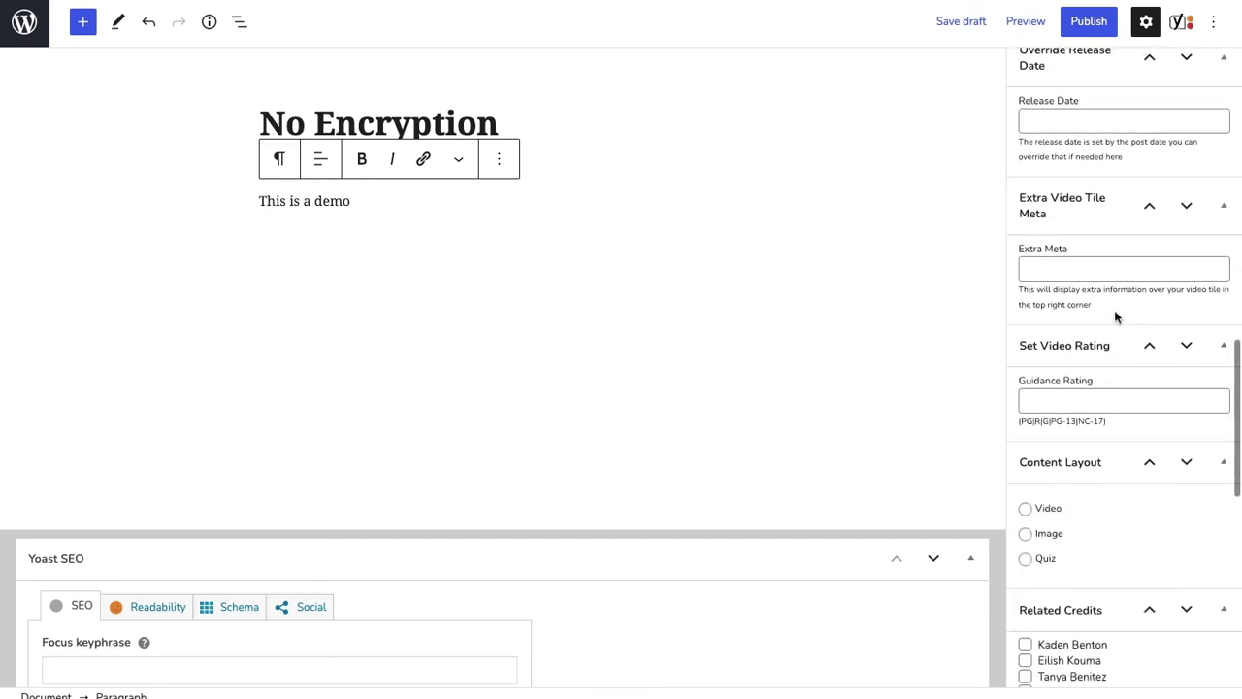
scroll(1113, 342, "down", 4)
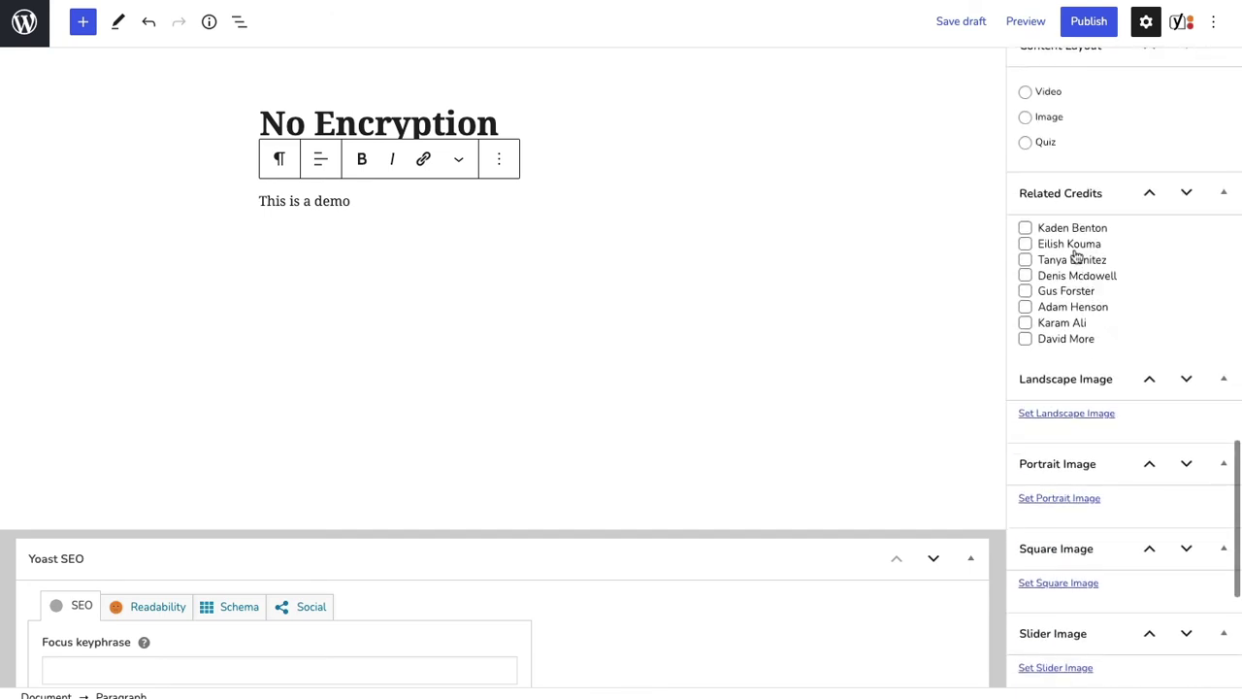
scroll(1091, 442, "down", 1)
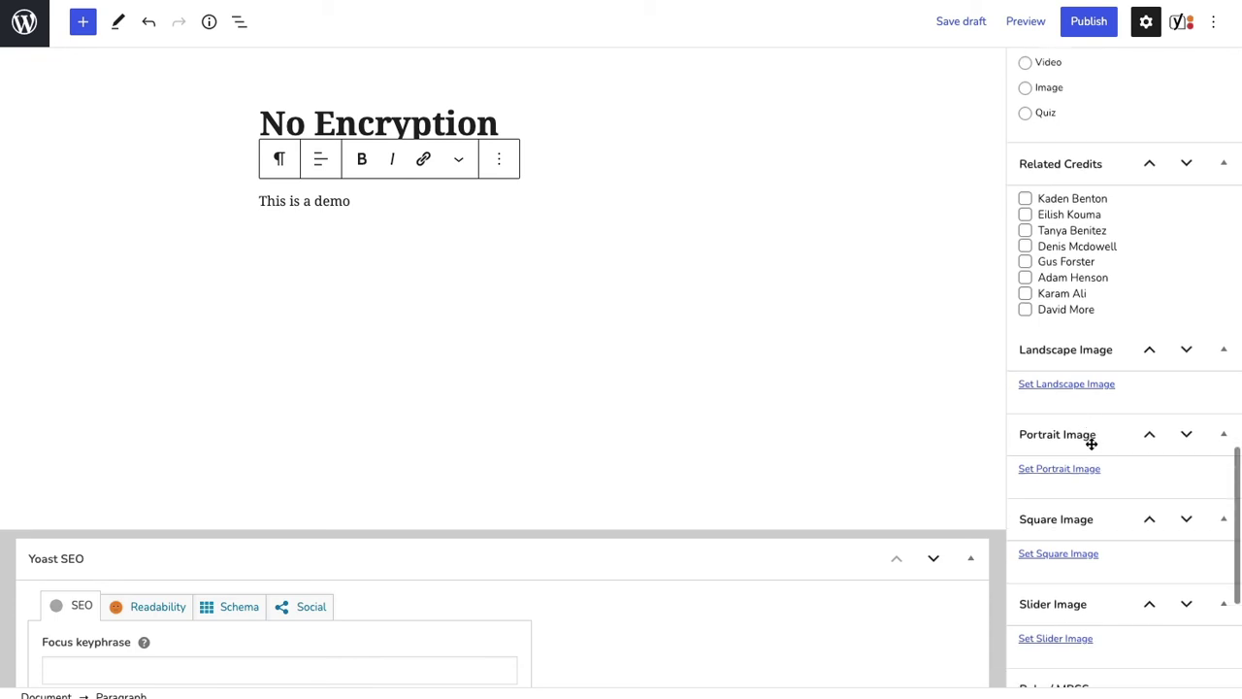
left_click(1062, 460)
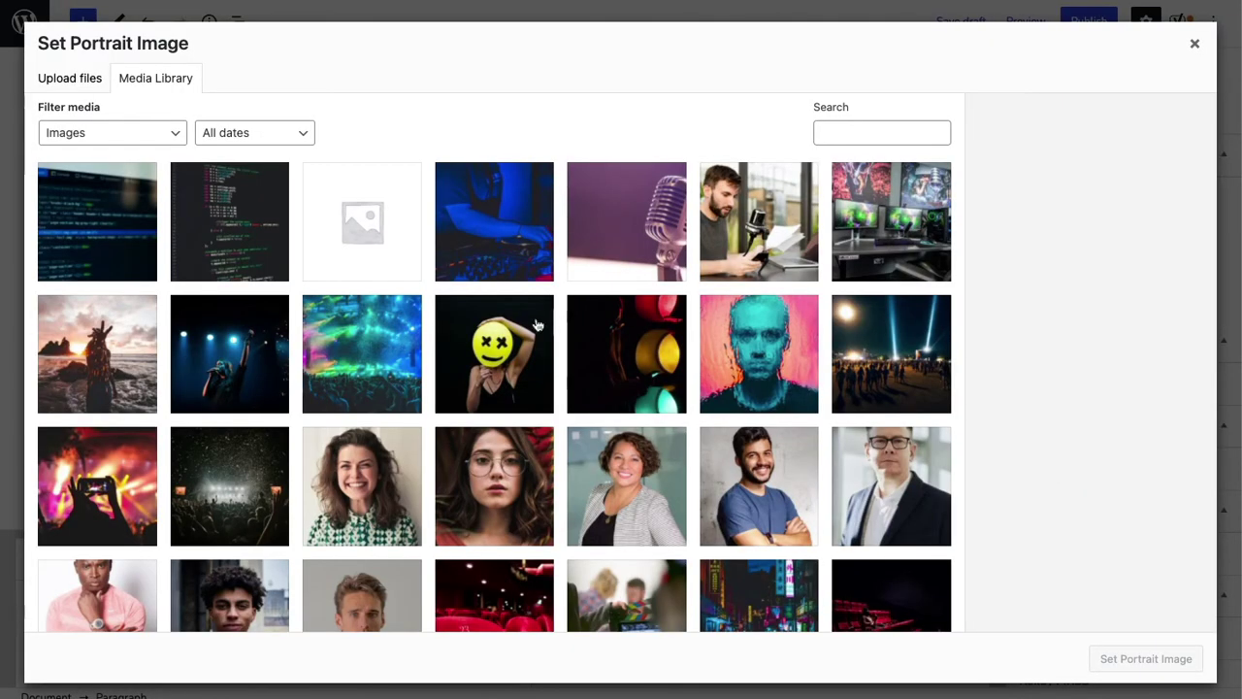
left_click(537, 324)
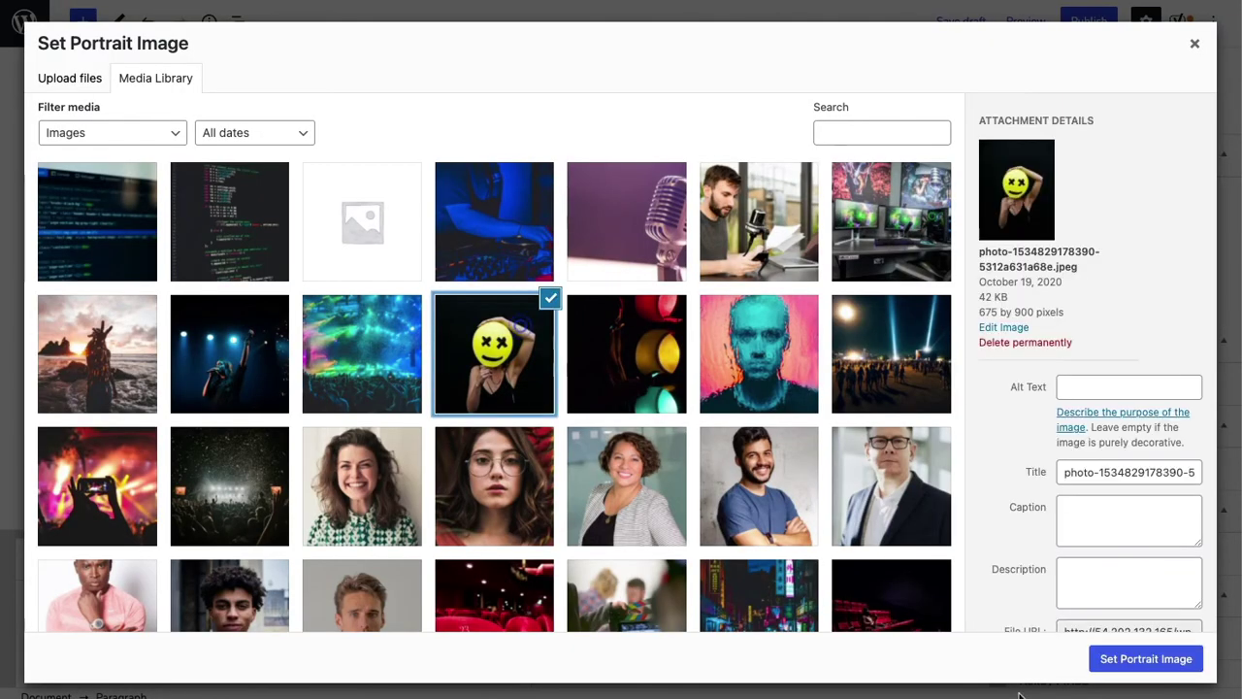
left_click(1116, 659)
scroll(1130, 393, "down", 15)
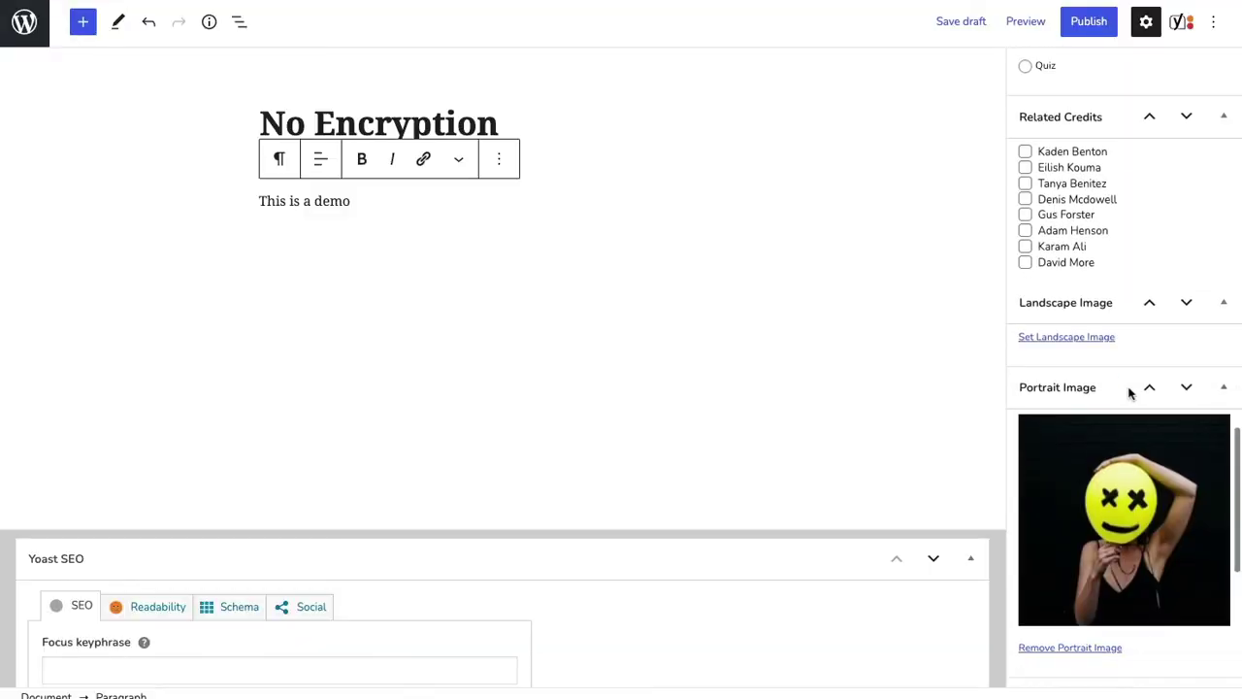
scroll(1130, 388, "up", 5)
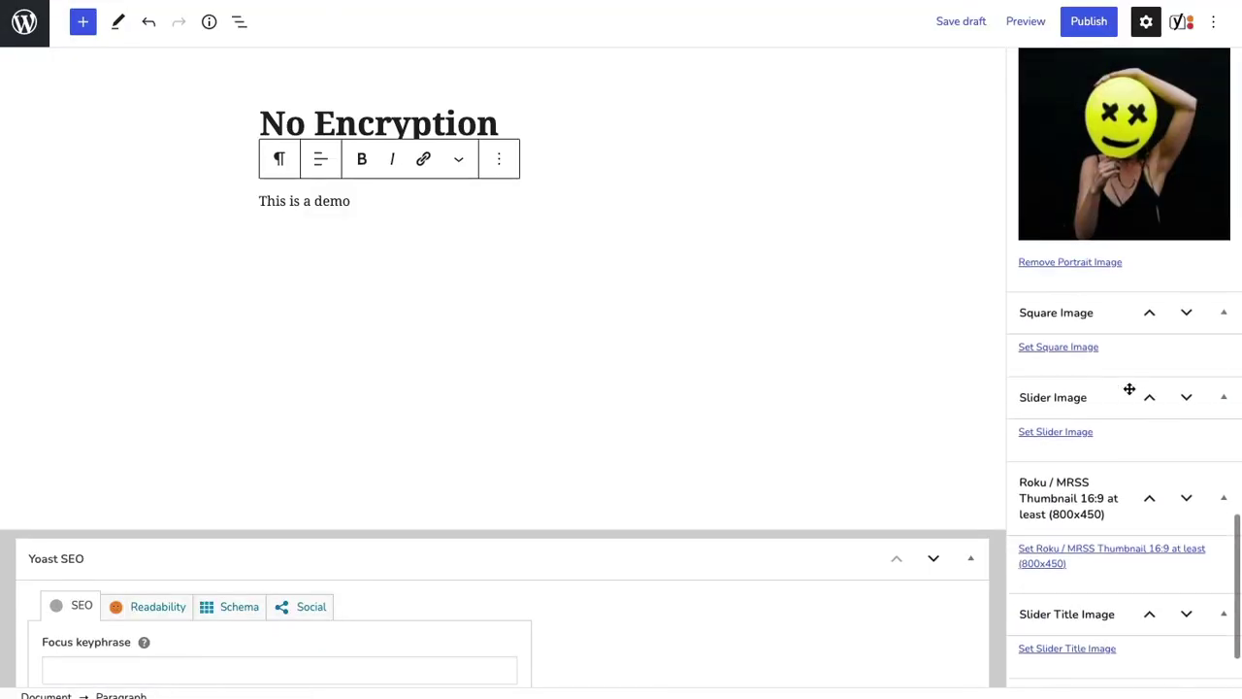
left_click(961, 559)
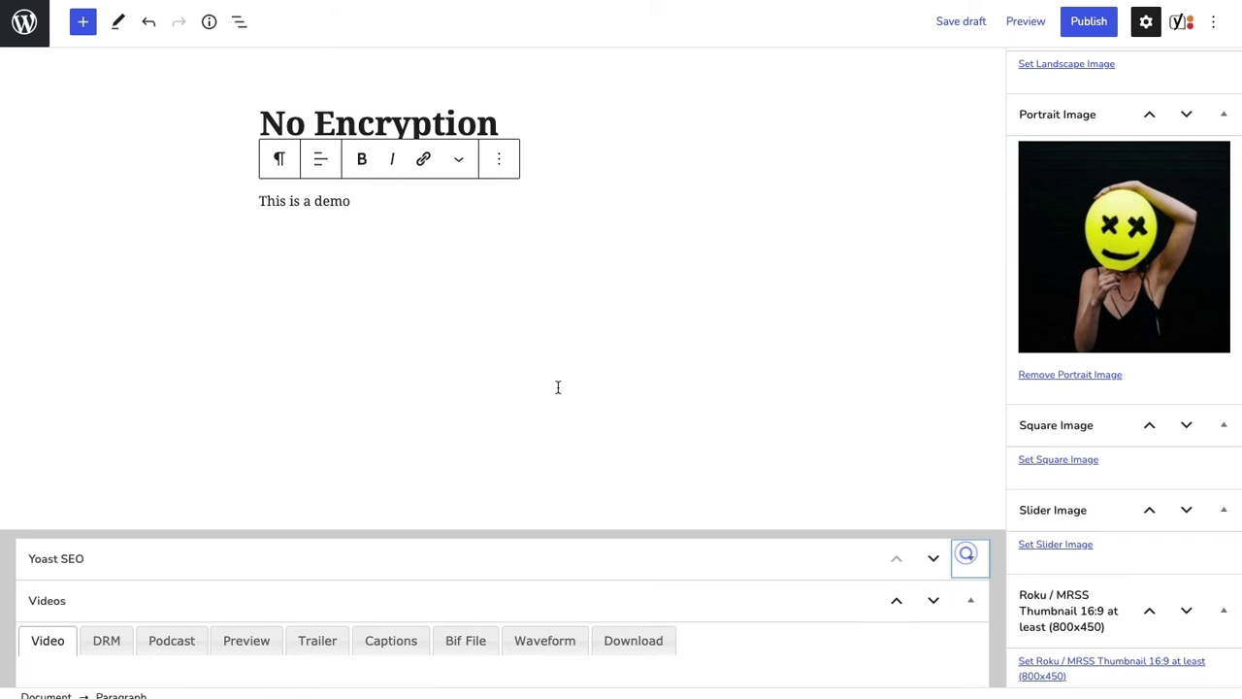
- Bring the post editor forward during the AWS upload, then select the returned video code
scroll(421, 322, "down", 5)
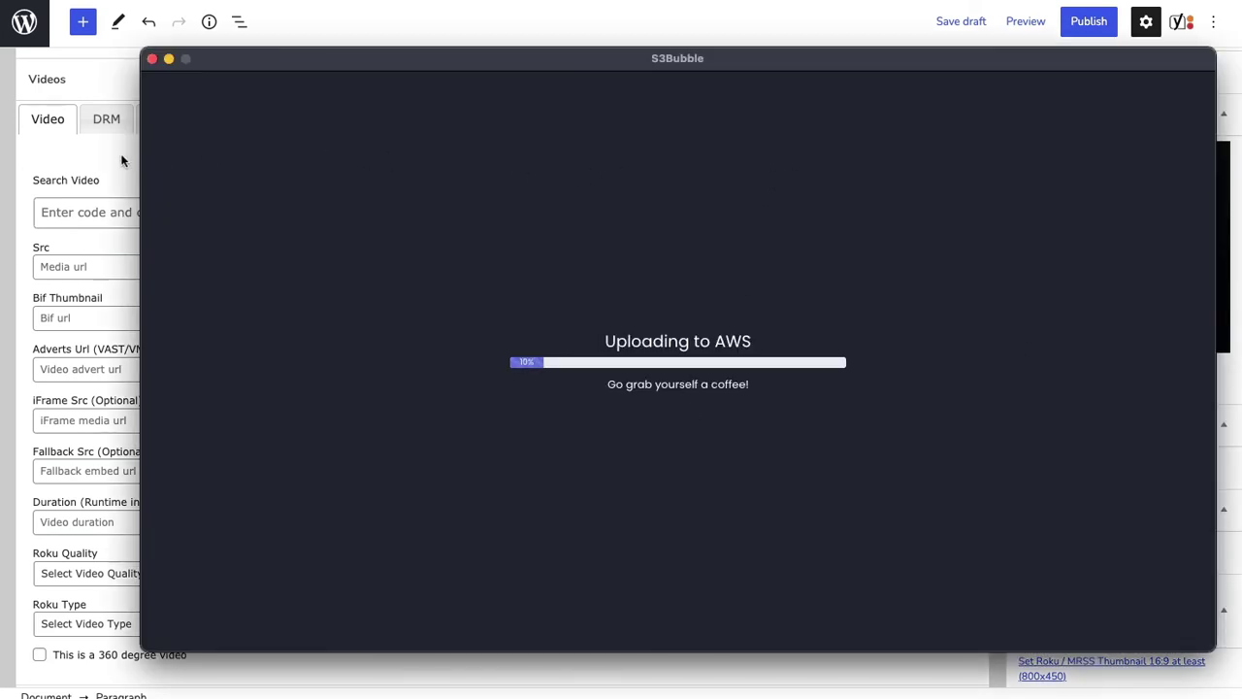
left_click(123, 160)
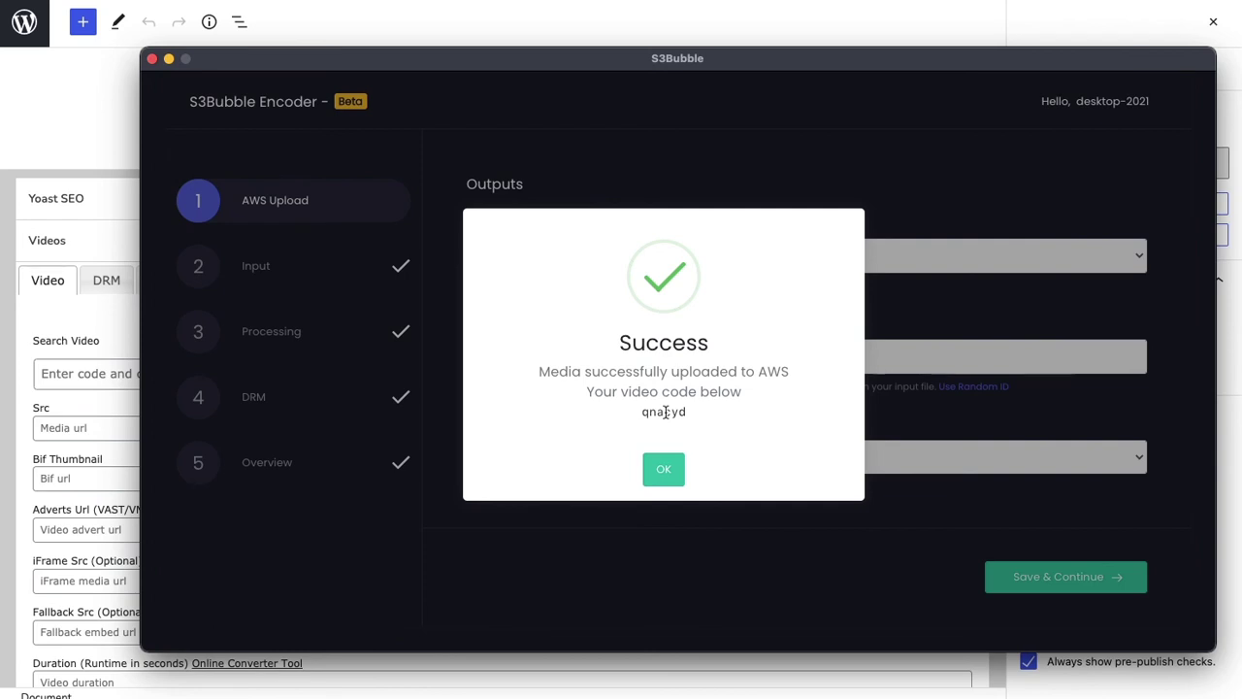
double_click(665, 411)
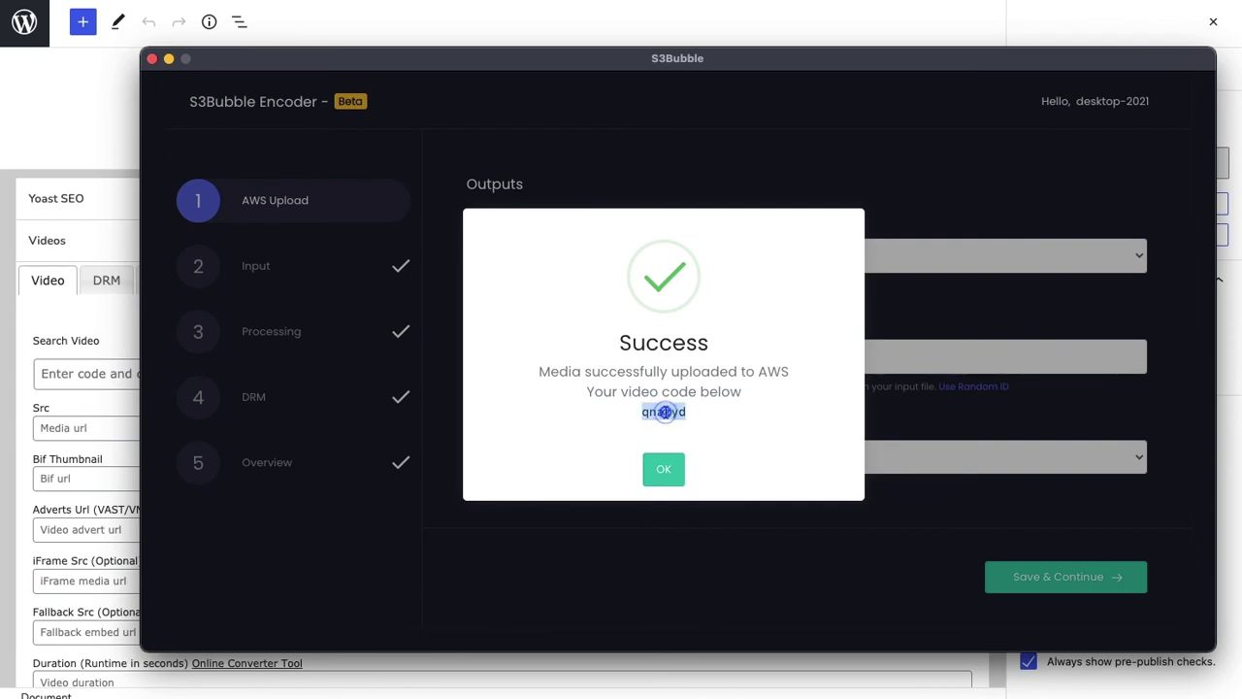
- Submit video code qnacyd to fill the post's Src and Bif Thumbnail, then update it
left_click(118, 223)
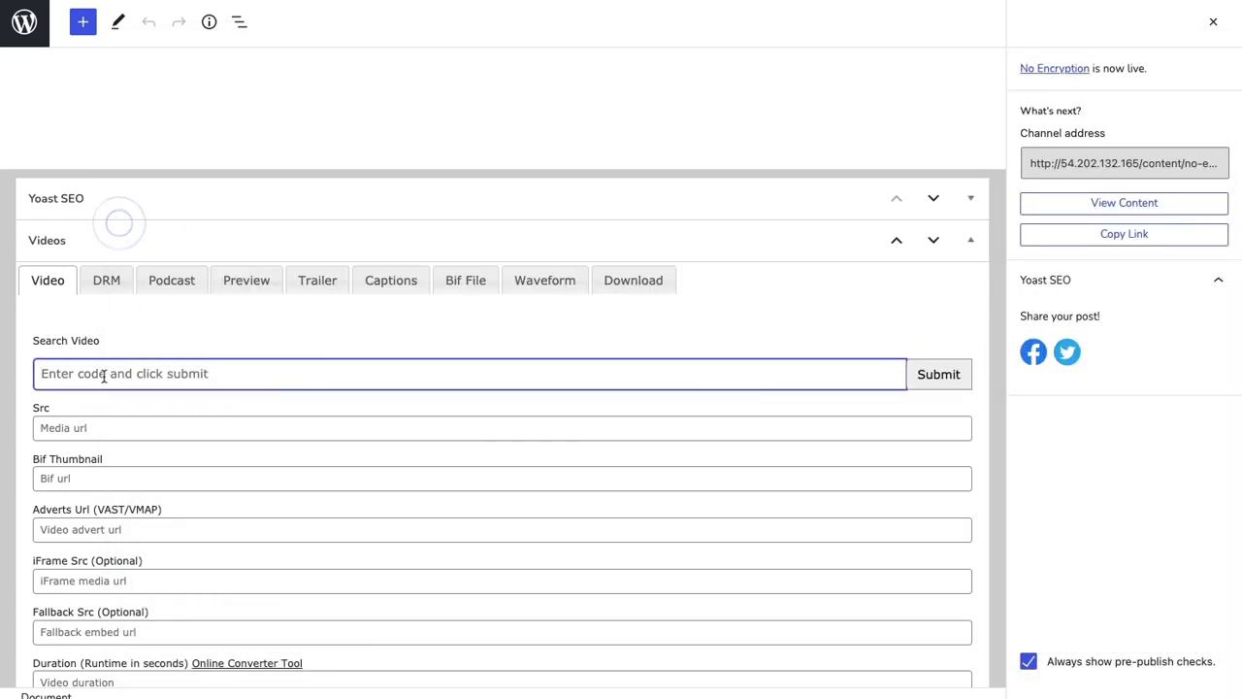
type("qnacyd")
left_click(936, 374)
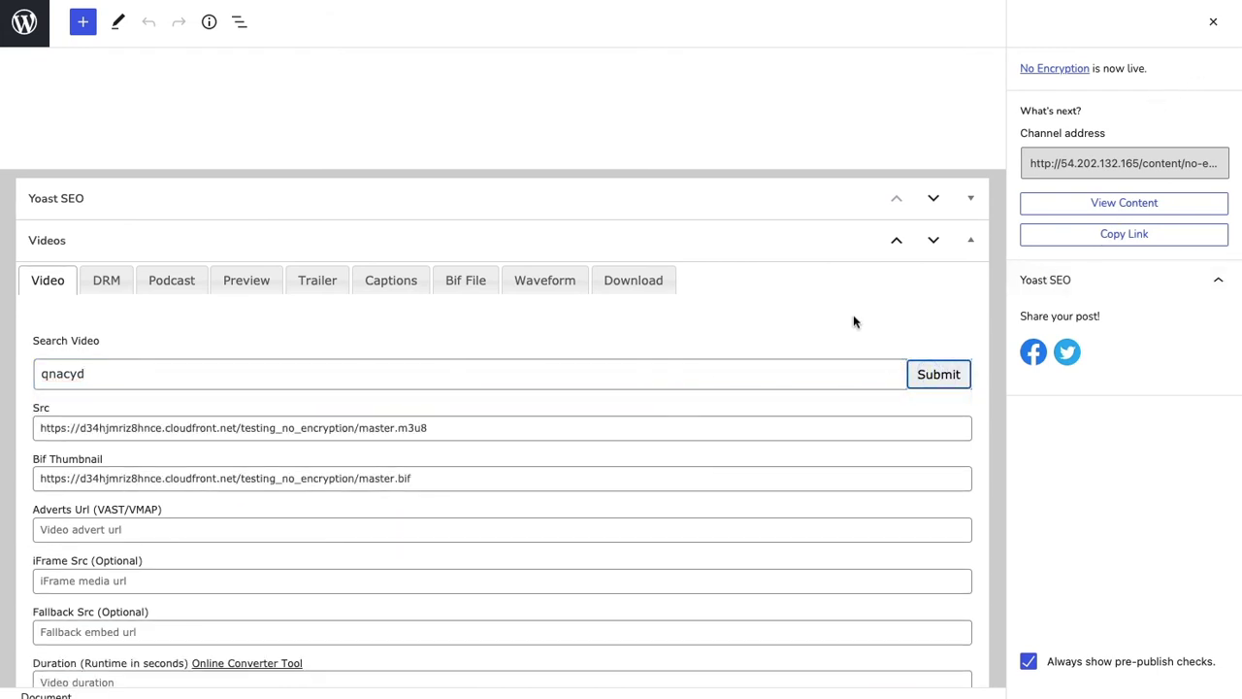
scroll(853, 314, "up", 4)
left_click(1213, 21)
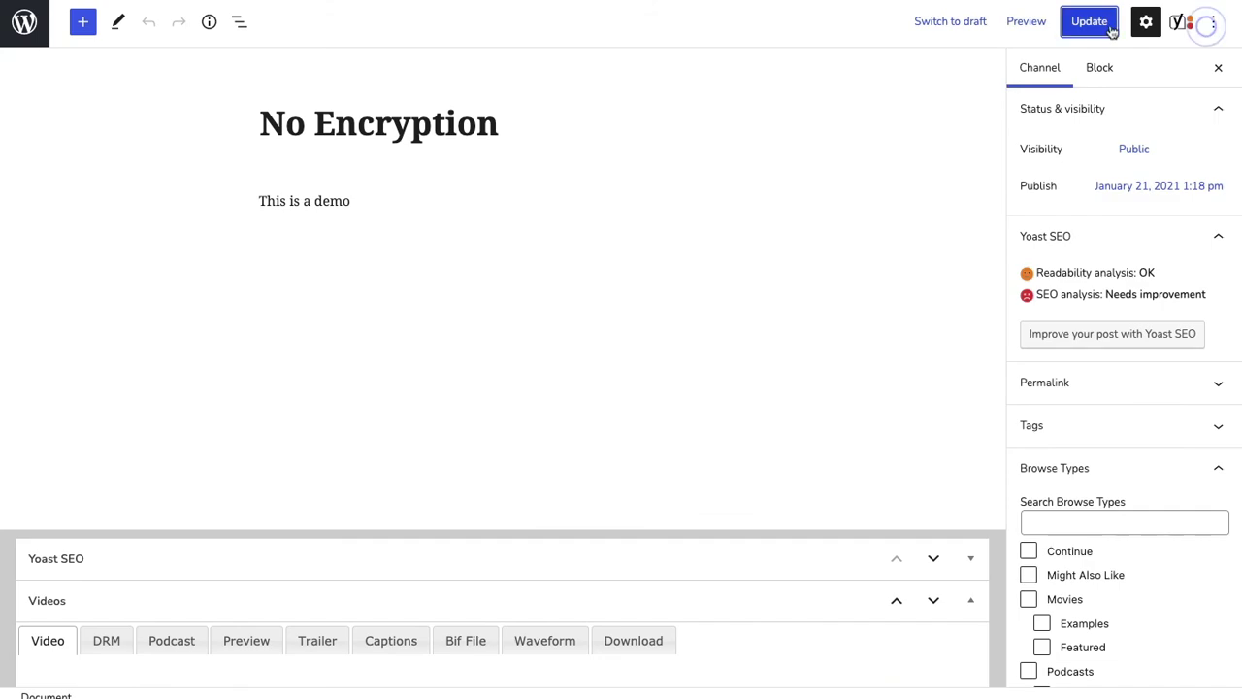
left_click(1080, 21)
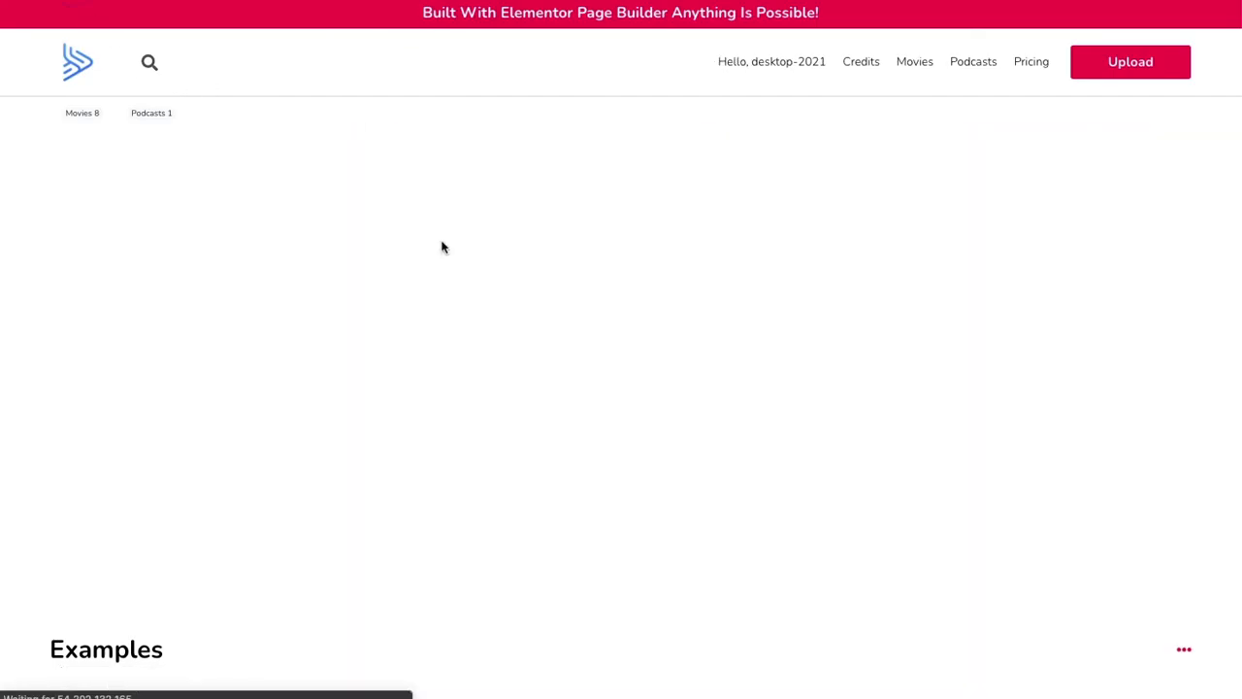
- Open the No Encryption card under Examples on the OTT homepage and pause its playing video
scroll(441, 246, "down", 5)
scroll(291, 257, "down", 3)
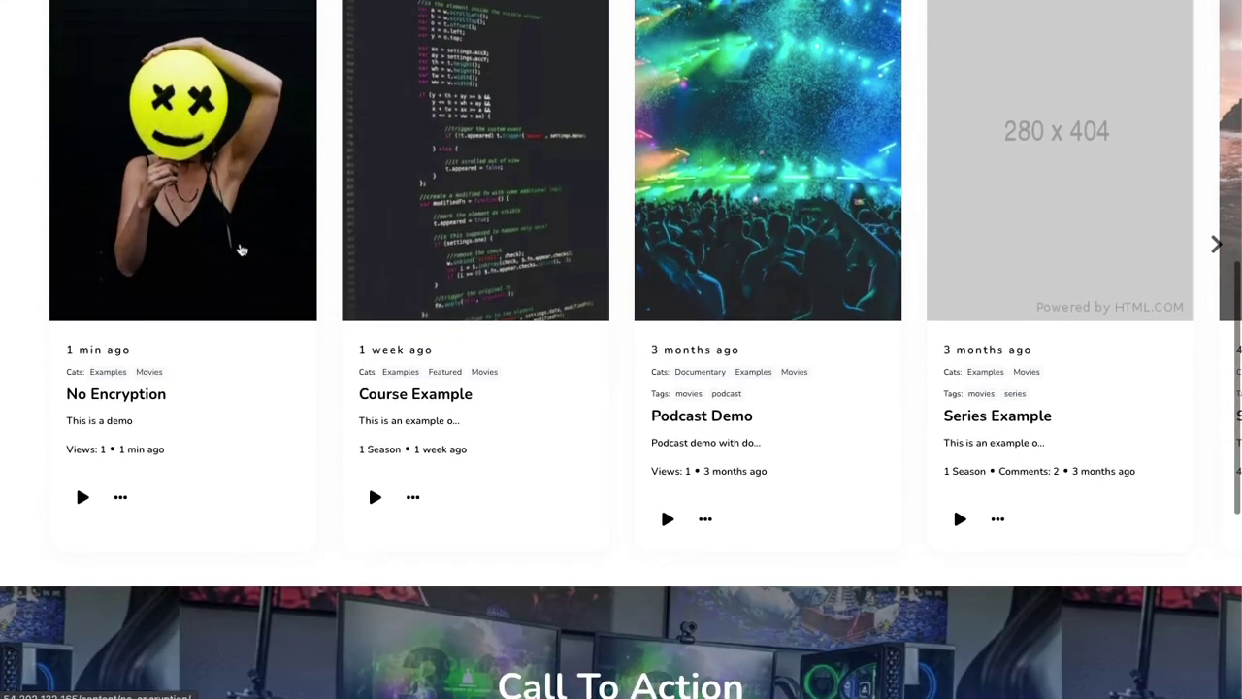
left_click(240, 246)
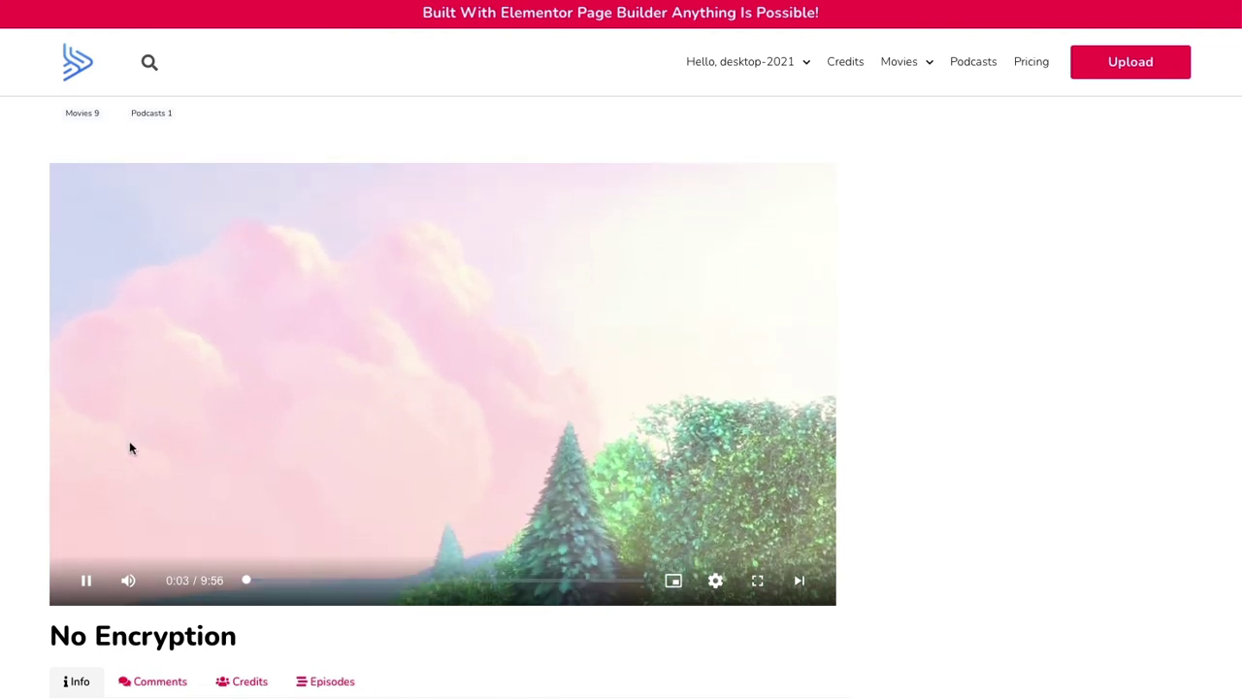
left_click(87, 580)
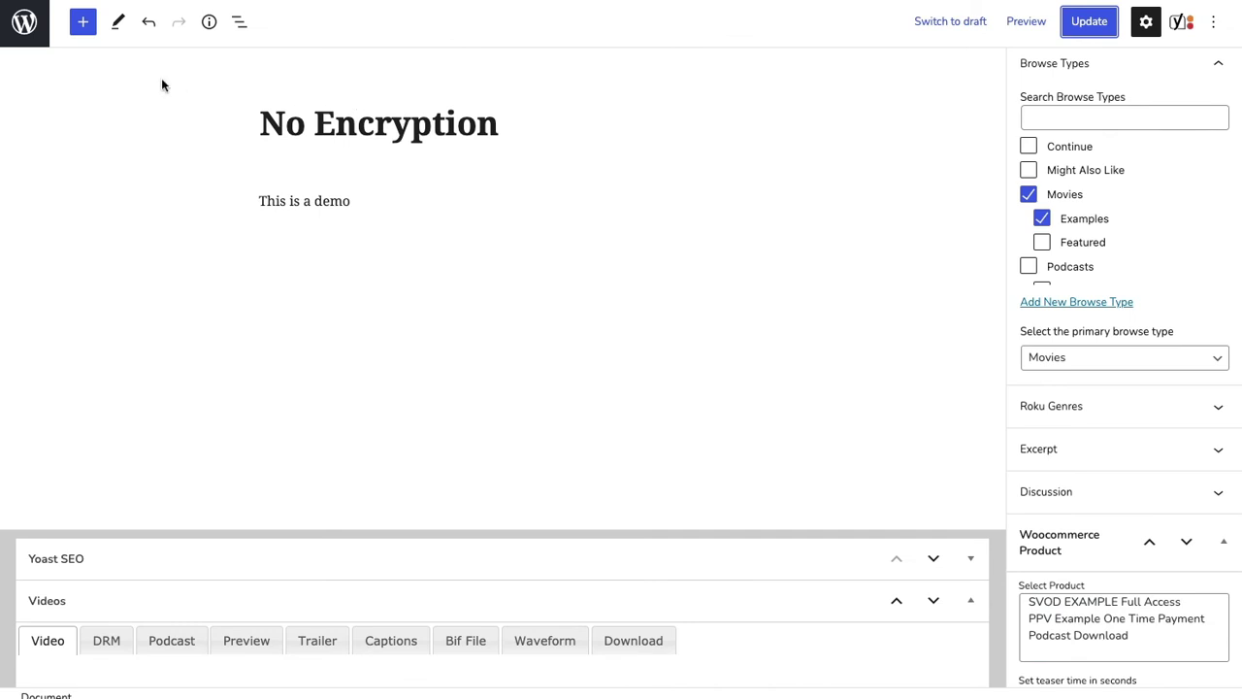
- From the Channel list, open the Customizer's OTT Video section and select the entire DRM proxy URL
double_click(378, 129)
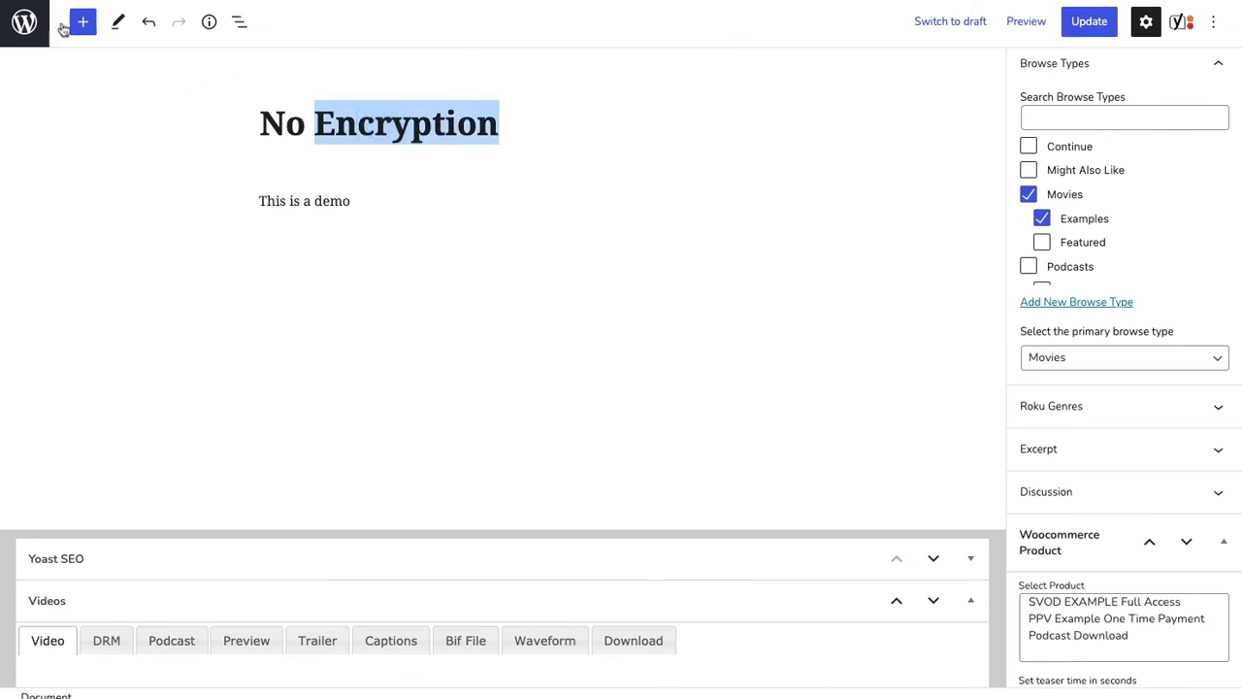
left_click(24, 24)
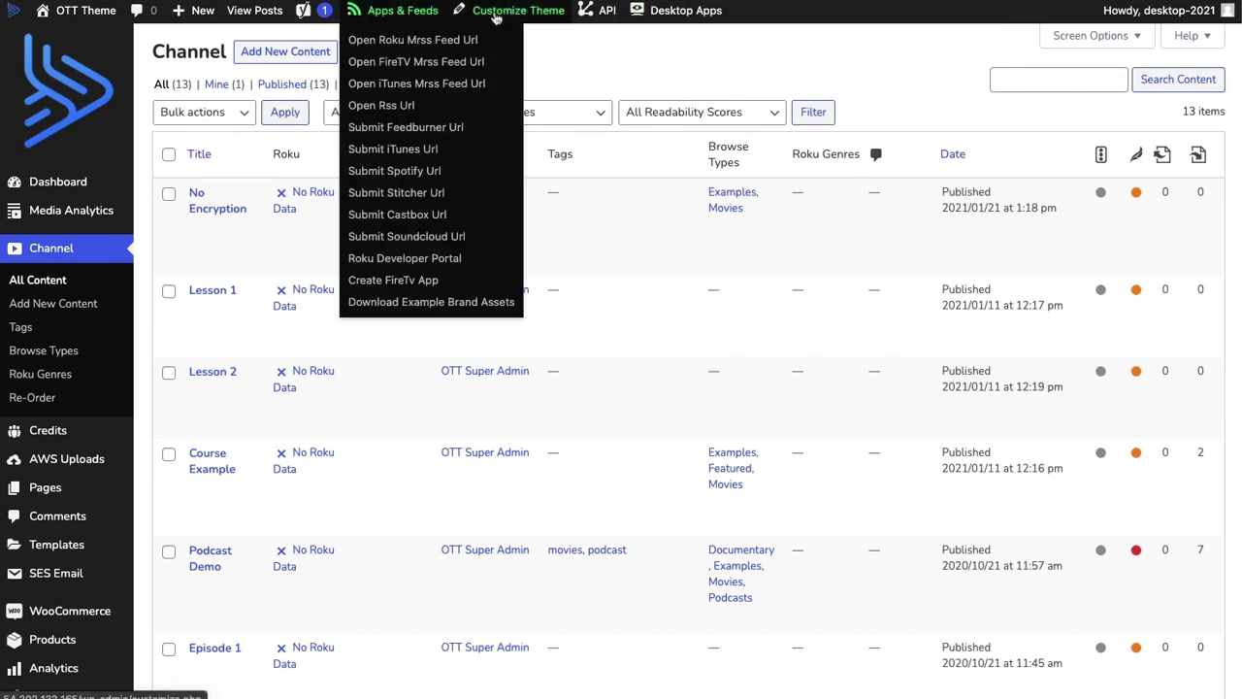
left_click(488, 39)
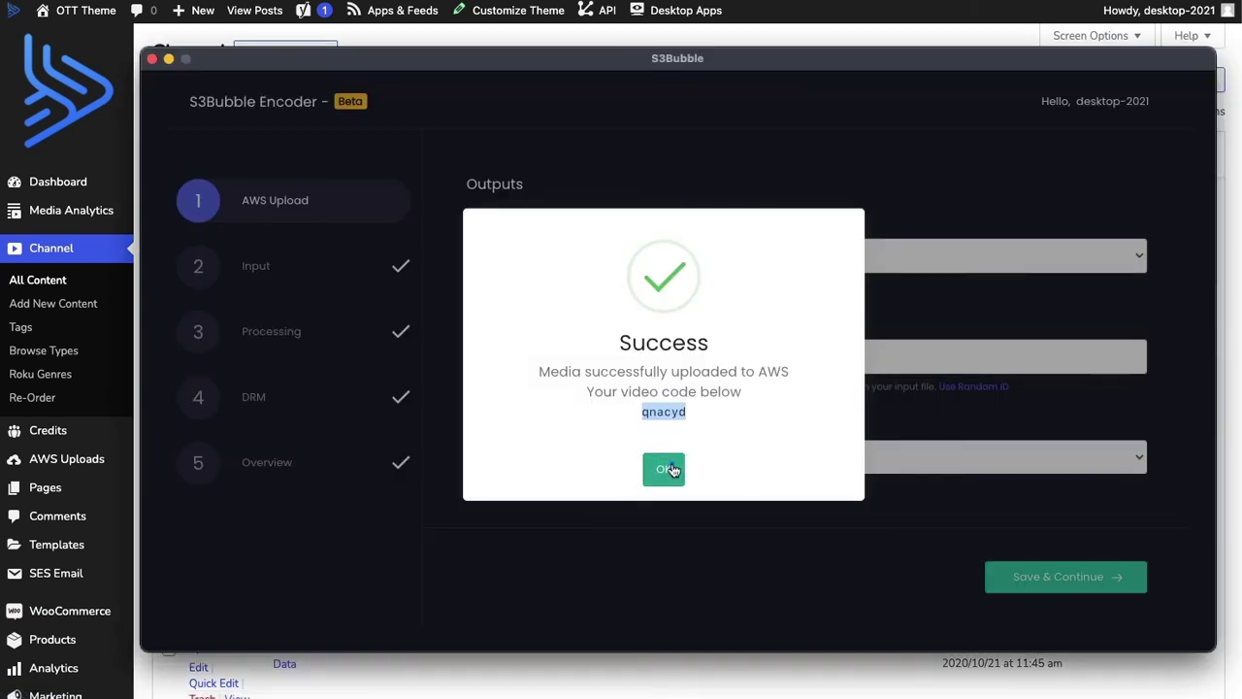
left_click(672, 465)
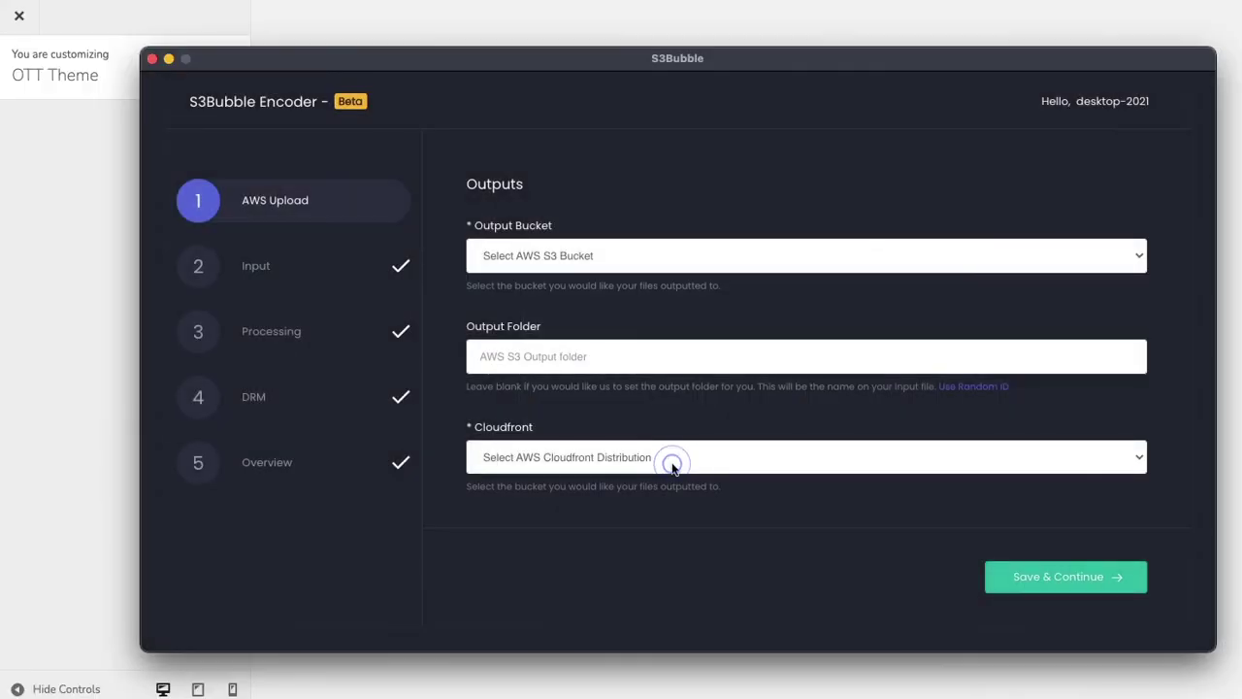
left_click(508, 24)
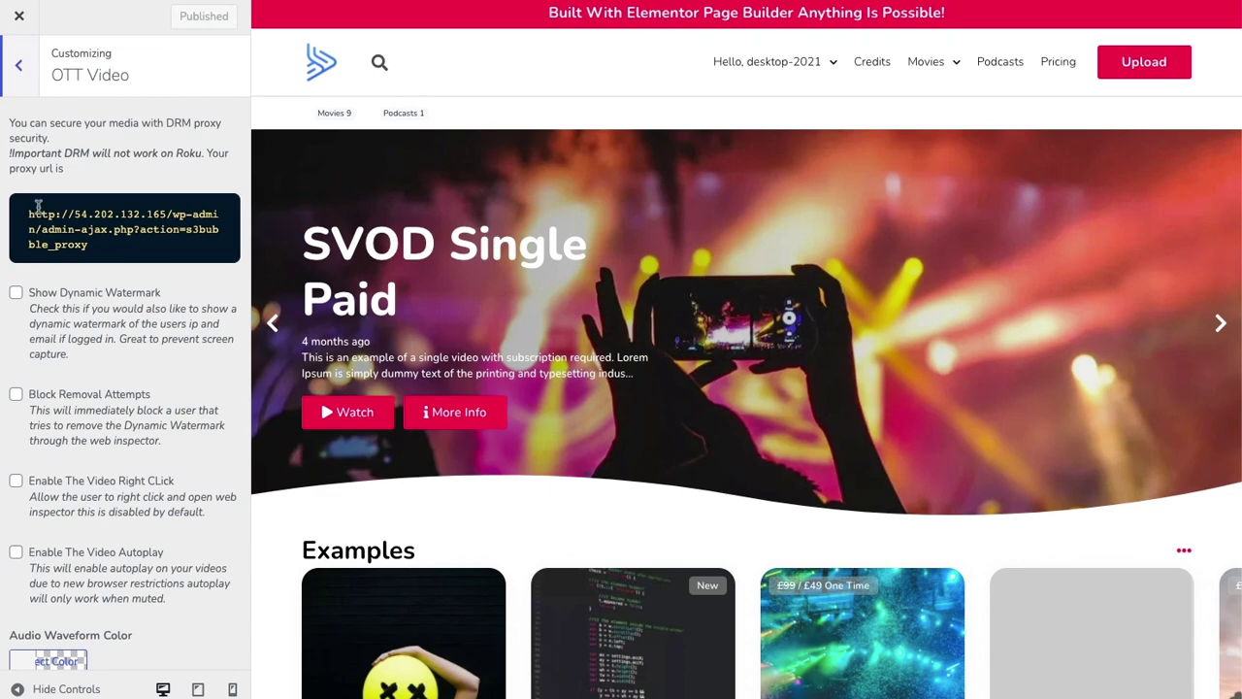
left_click_drag(38, 206, 87, 241)
left_click(88, 239)
triple_click(87, 238)
key("super+c")
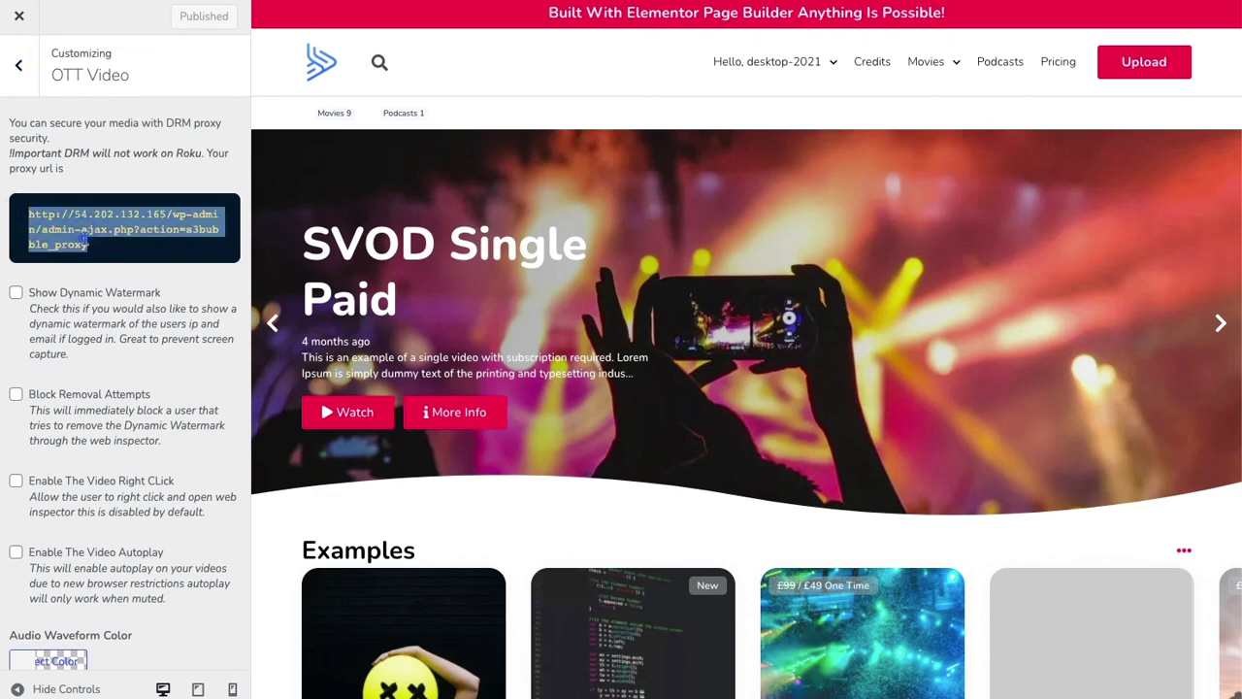
- Set the outputs to bucket s3b-delivery-2021, folder testing-encrypted, and the first CloudFront distribution
key("super+Tab")
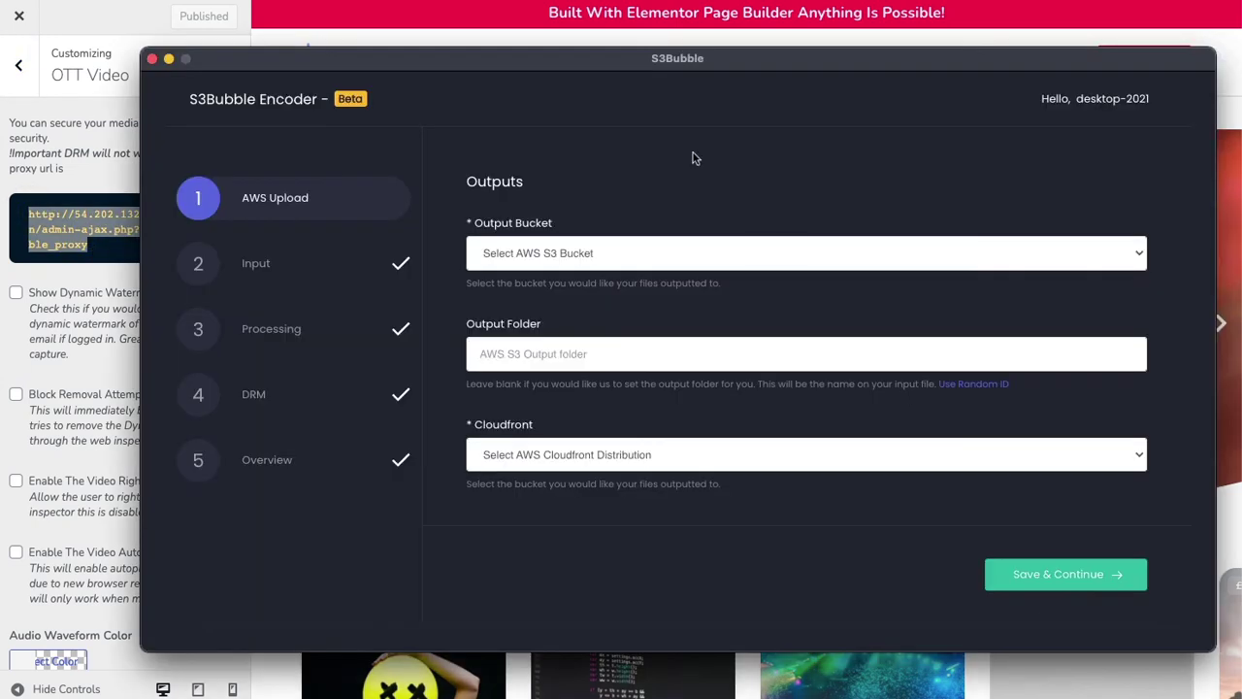
left_click(560, 255)
left_click(569, 272)
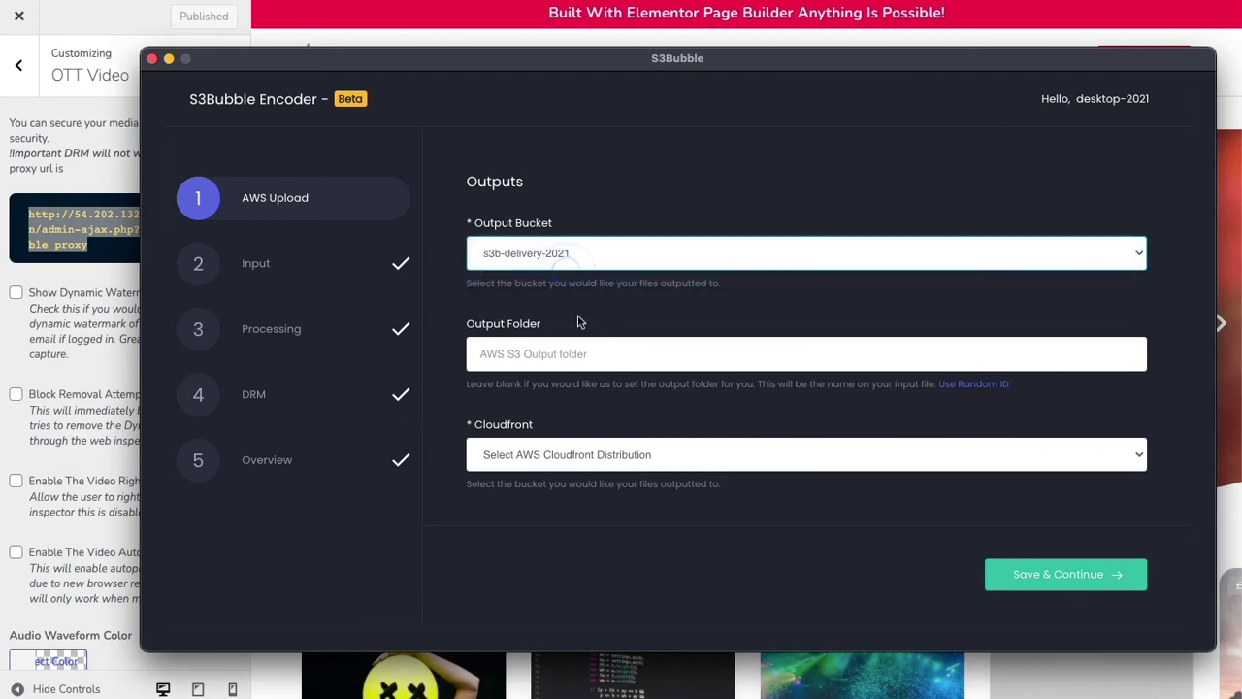
left_click(579, 354)
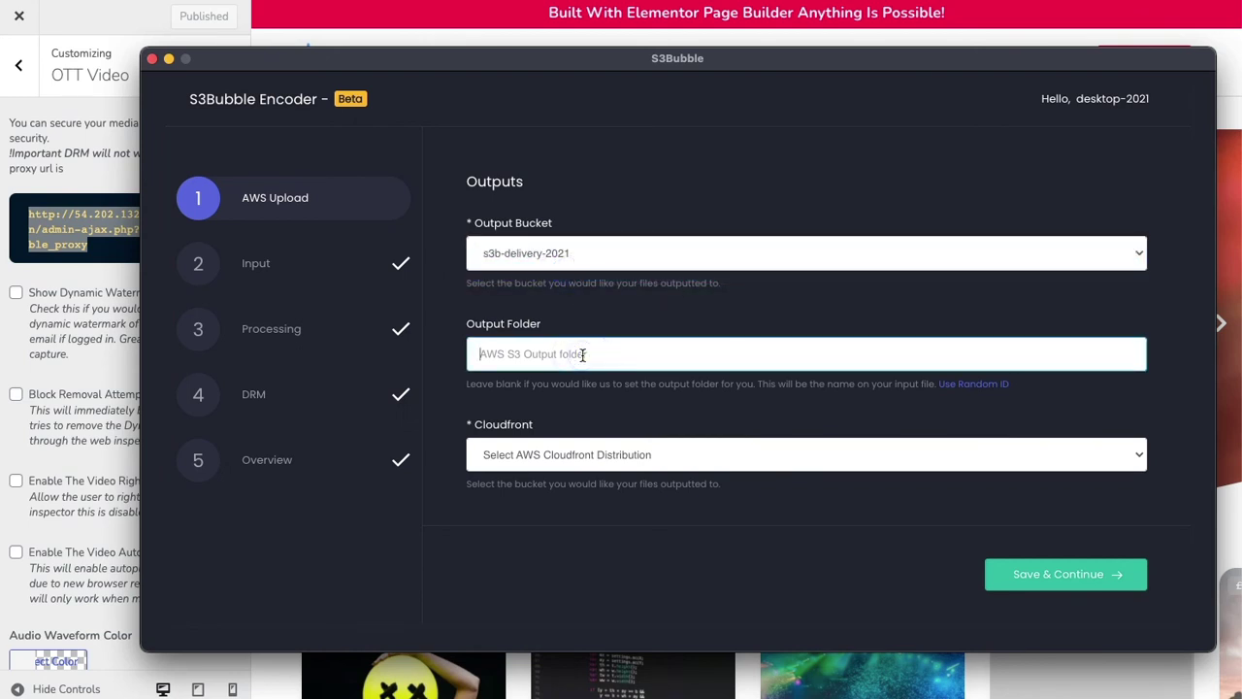
type("testing-encrypted")
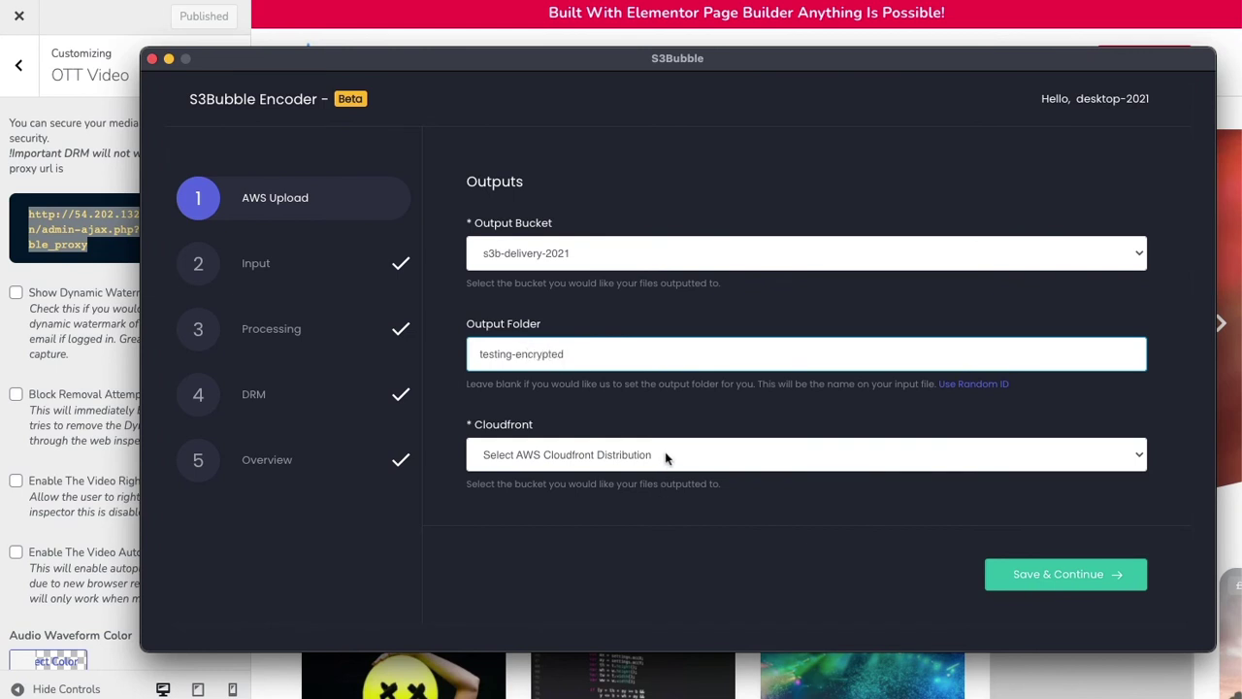
left_click(666, 458)
left_click(667, 472)
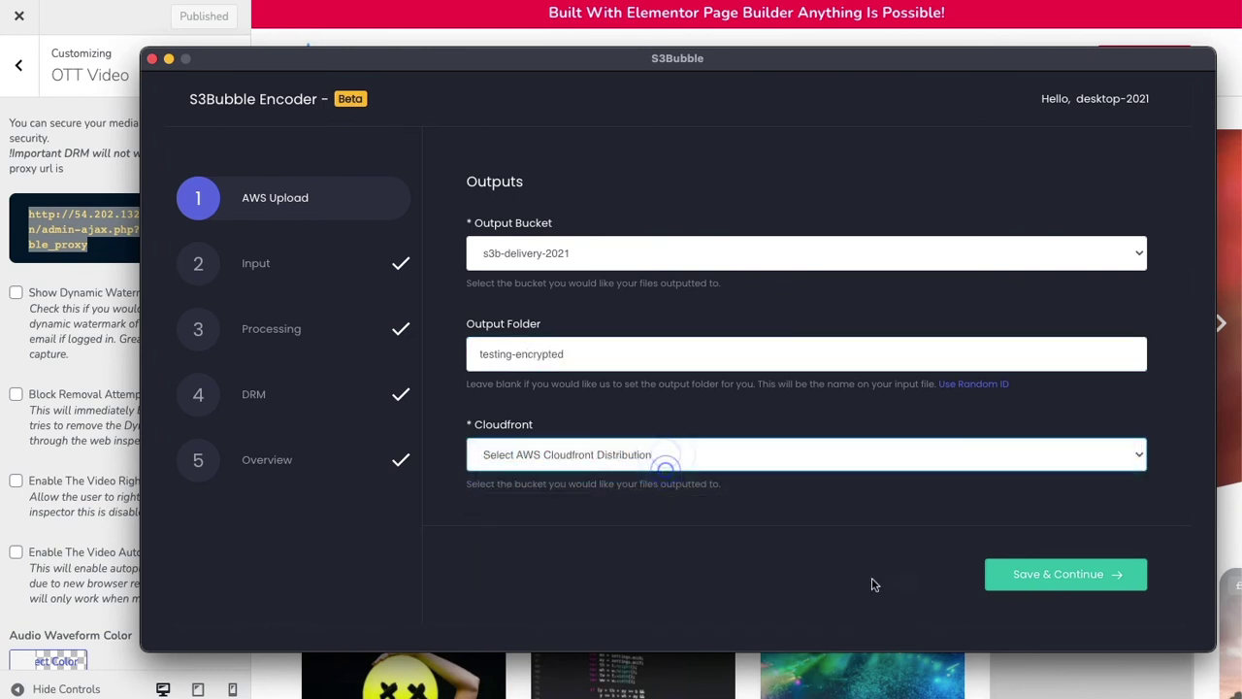
left_click(1065, 573)
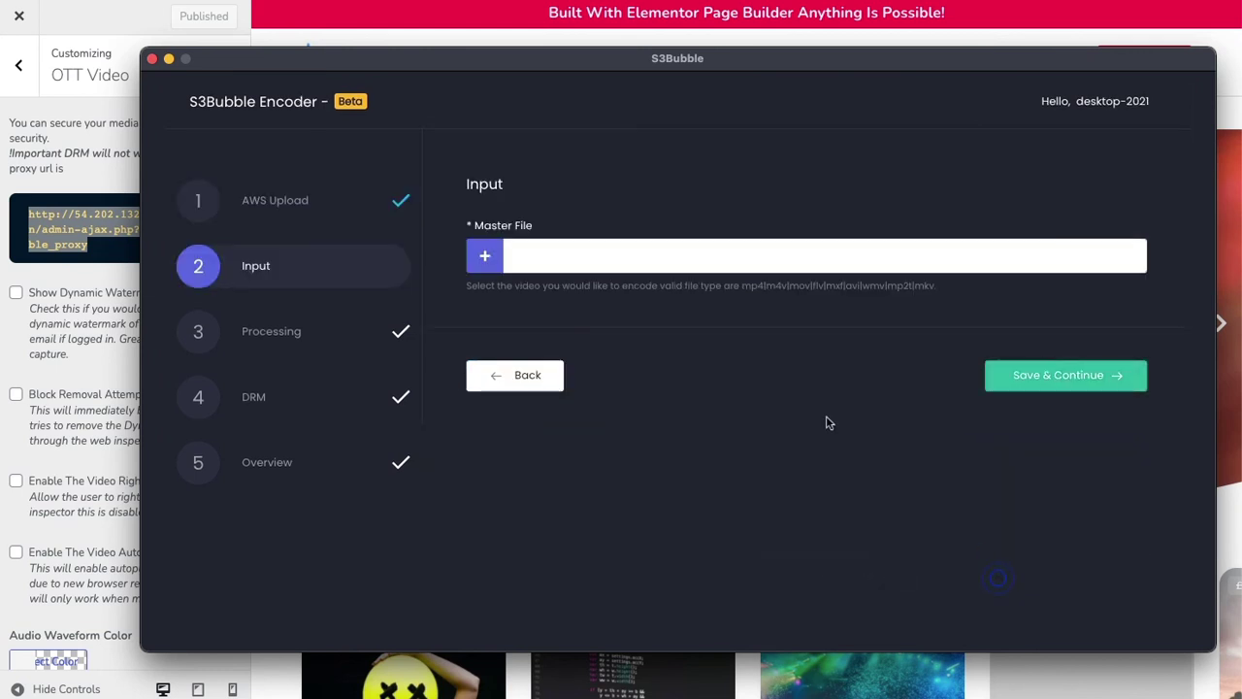
- Keep intro.mp4 as the master file and set Integrations4.jpg as the poster image
left_click(485, 257)
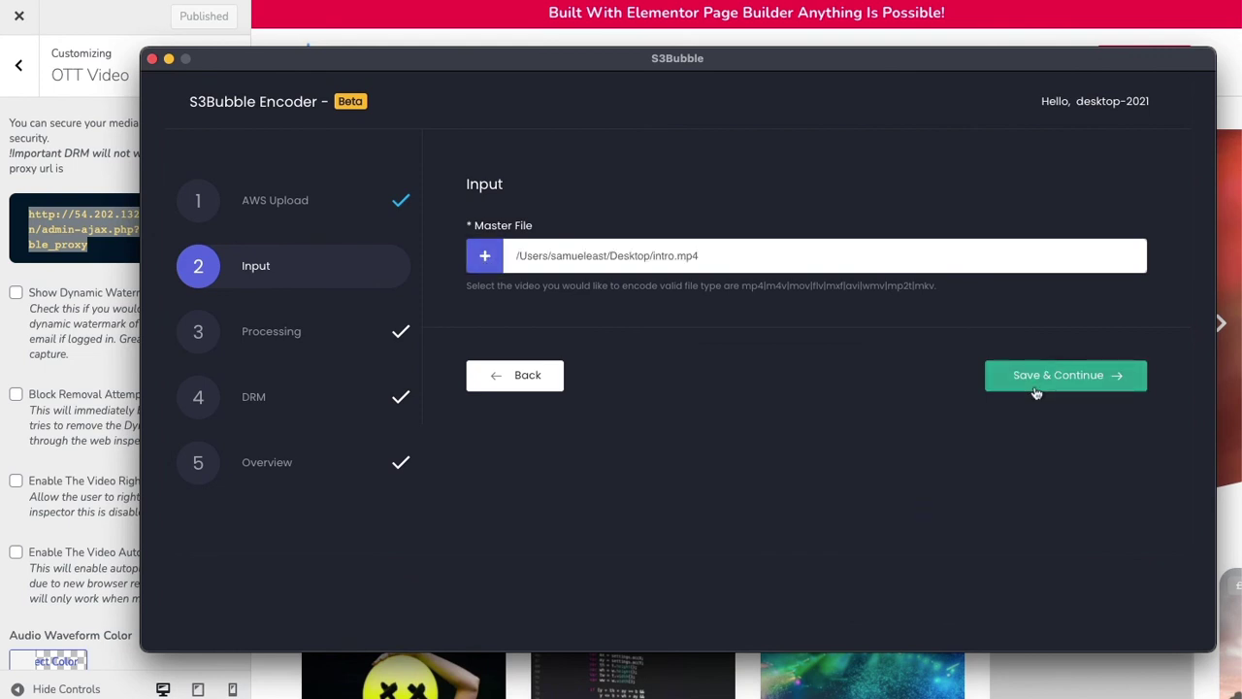
left_click(1038, 376)
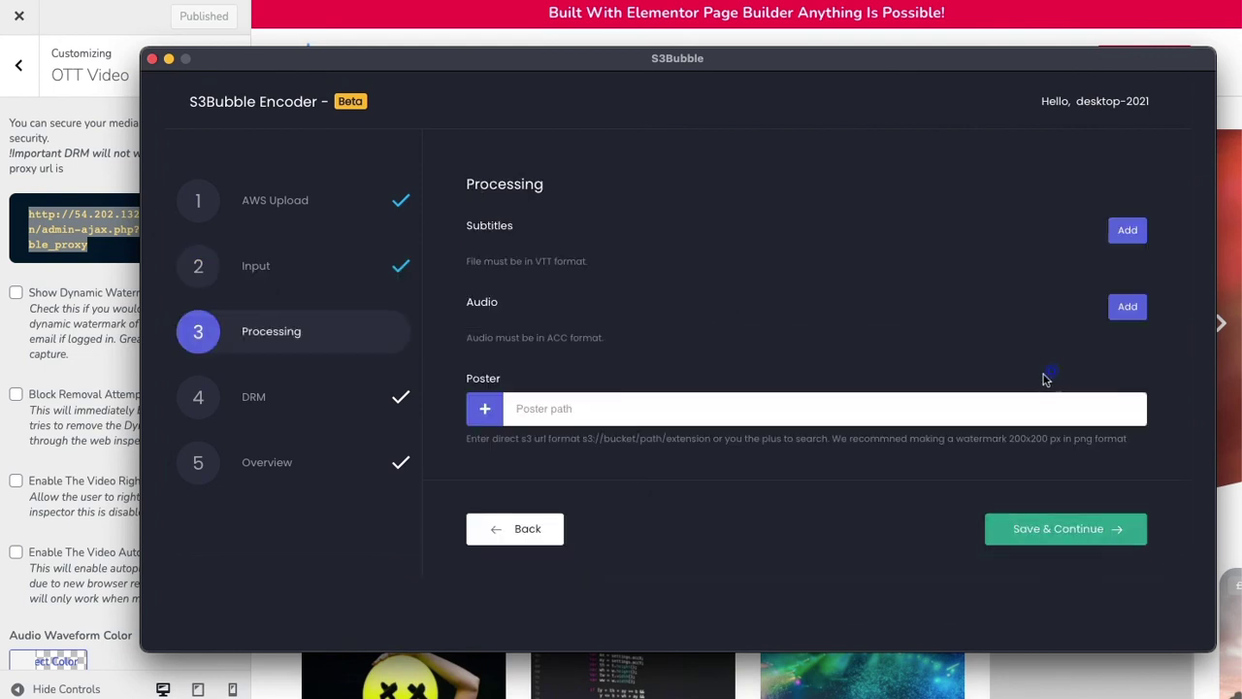
left_click(485, 409)
left_click(1035, 528)
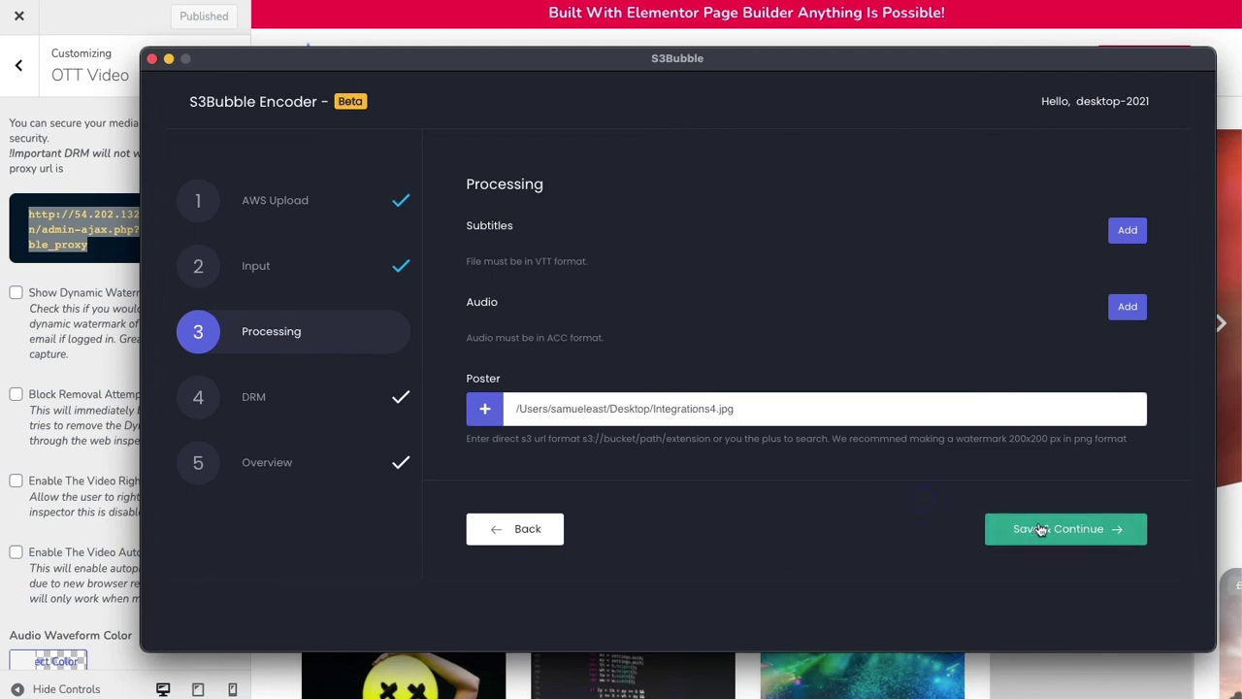
- Paste the copied DRM proxy URL into the proxy field and save the DRM settings
left_click(521, 255)
key("super+v")
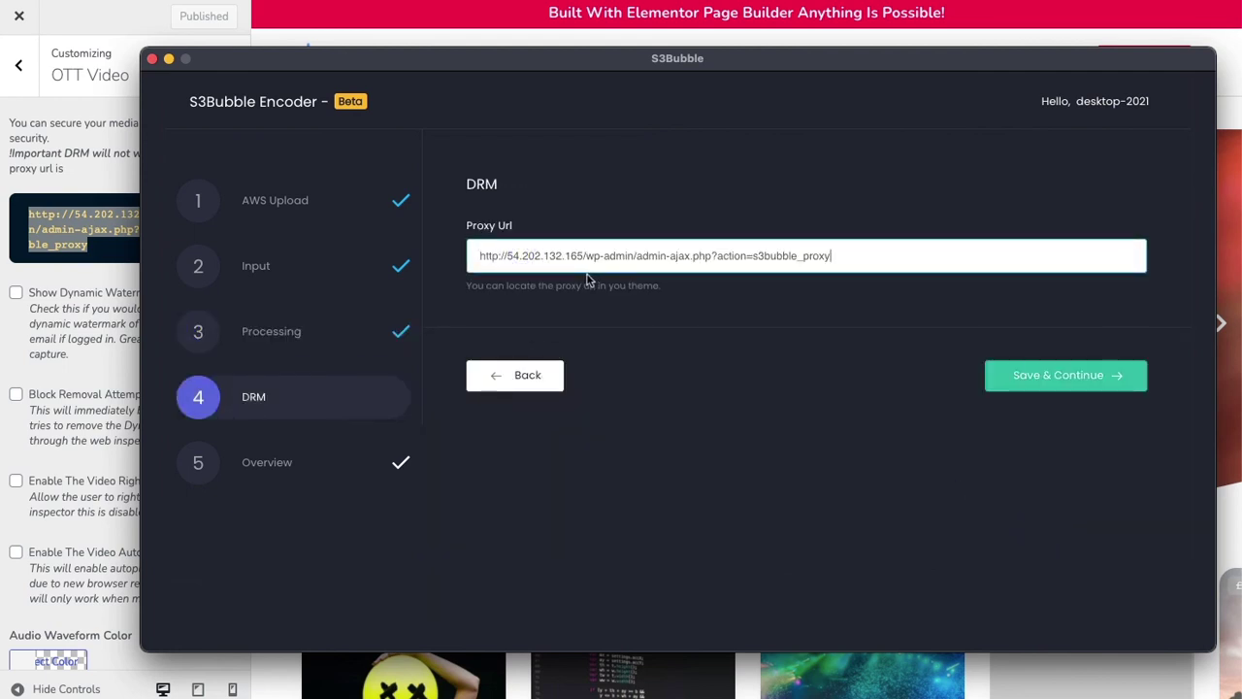
left_click_drag(582, 255, 477, 257)
left_click(501, 258)
left_click(475, 255)
left_click(1045, 375)
- Submit the encoding job so intro.mp4 begins uploading to AWS
left_click(1060, 372)
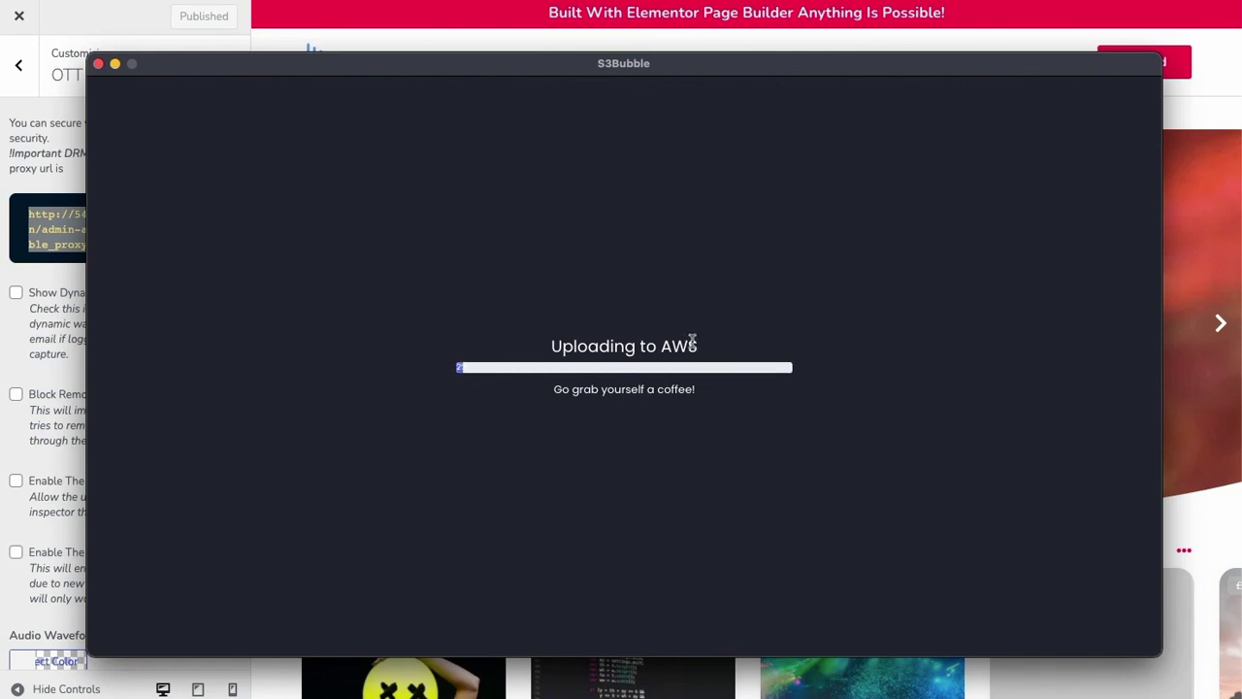
- Close the customizer and start a post titled 'With Encryption' with body text 'Test'
left_click(47, 117)
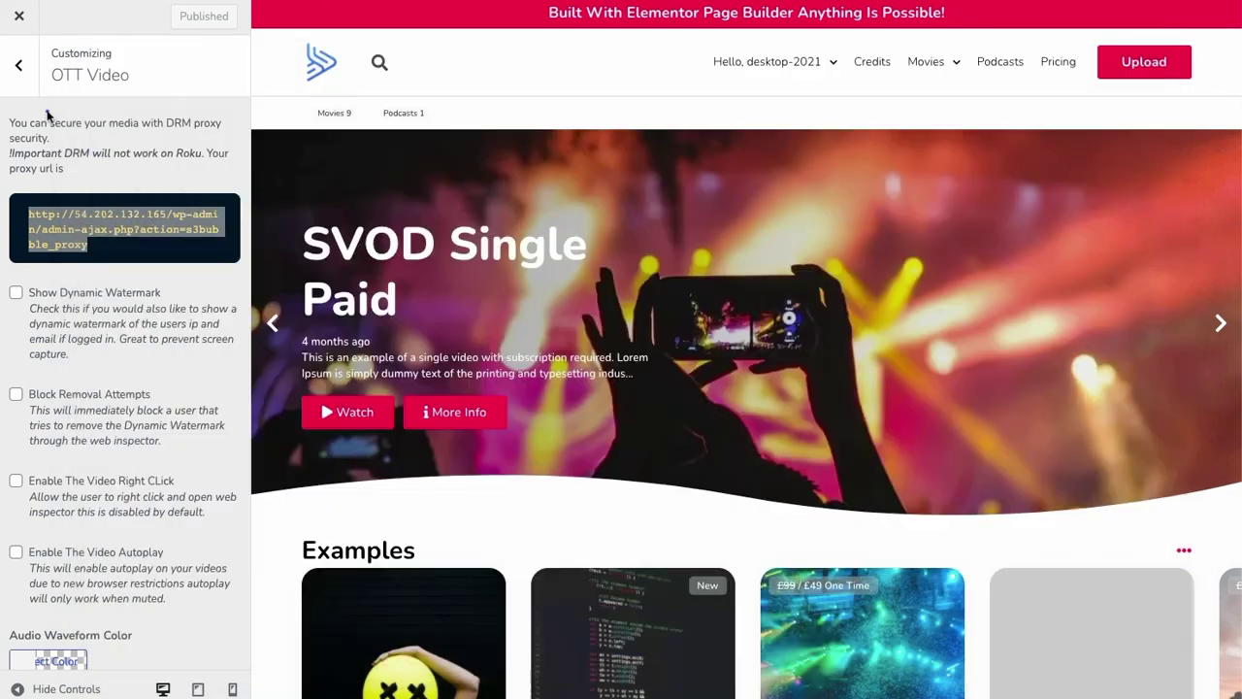
left_click(19, 19)
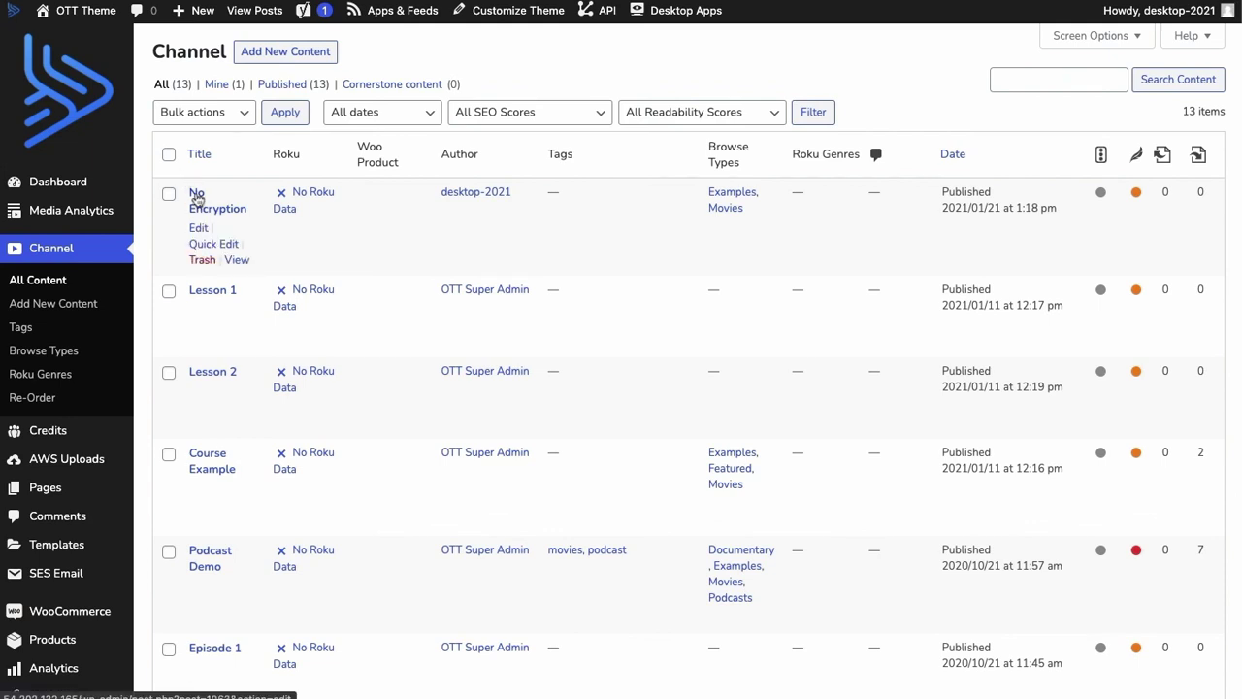
mouse_move(410, 280)
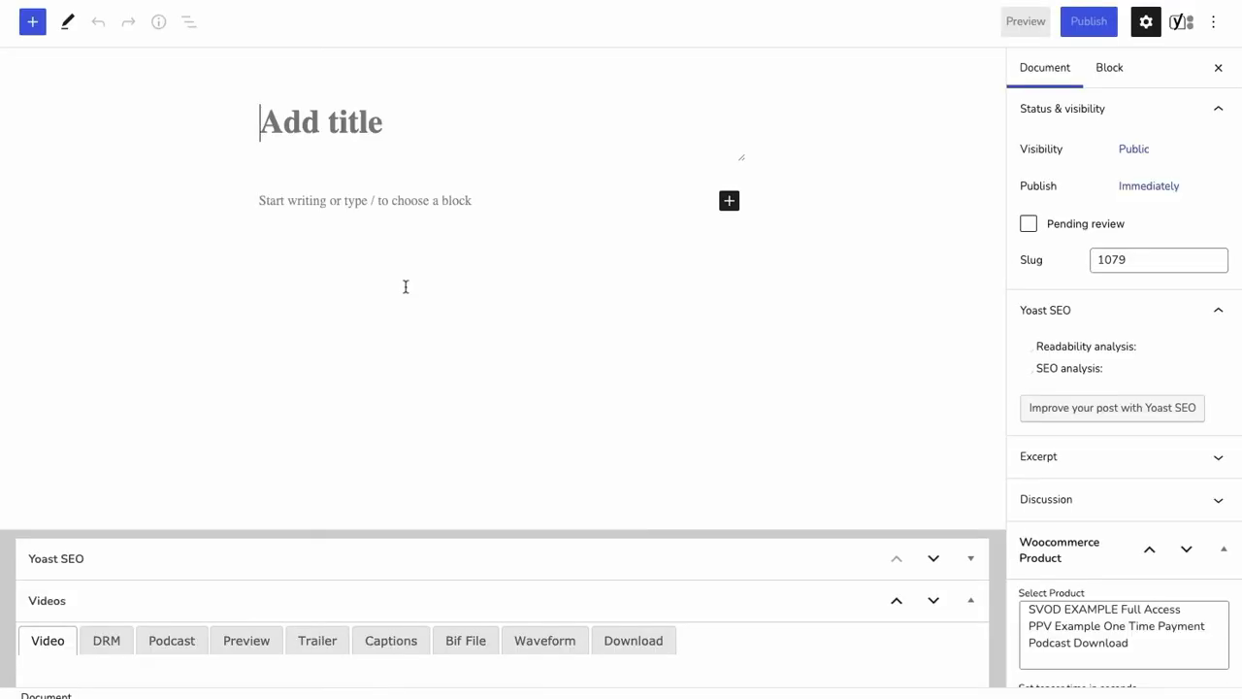
type("Wi")
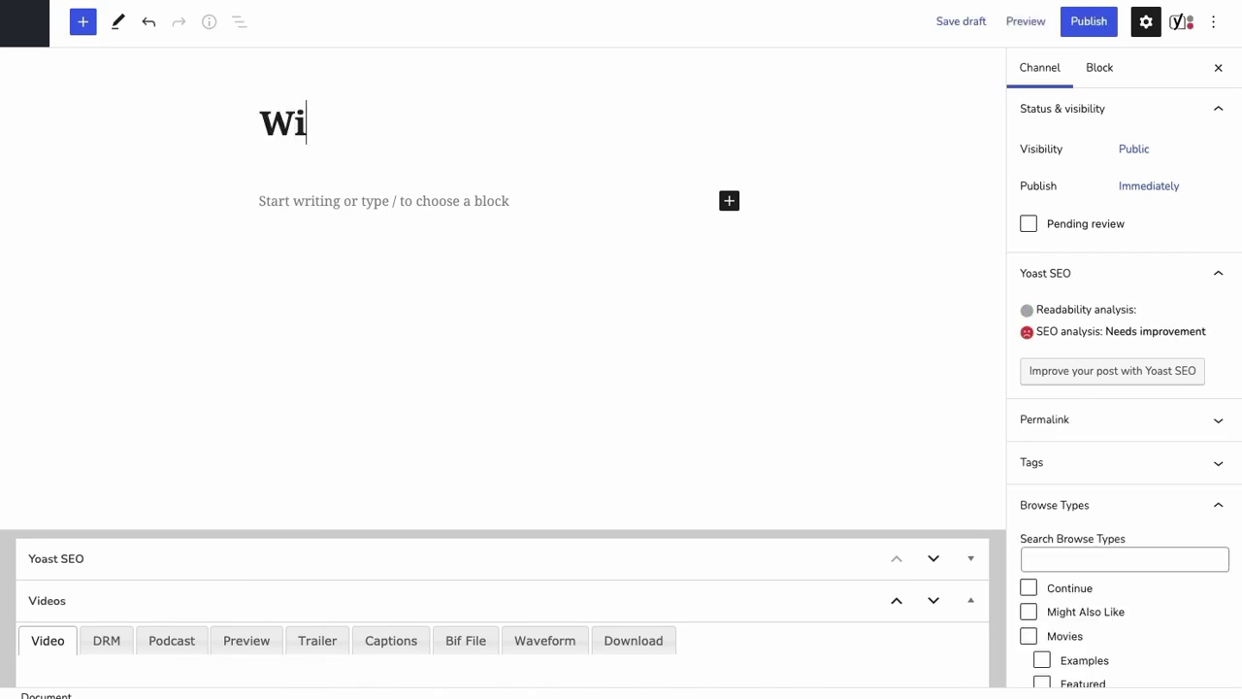
type("th Enc")
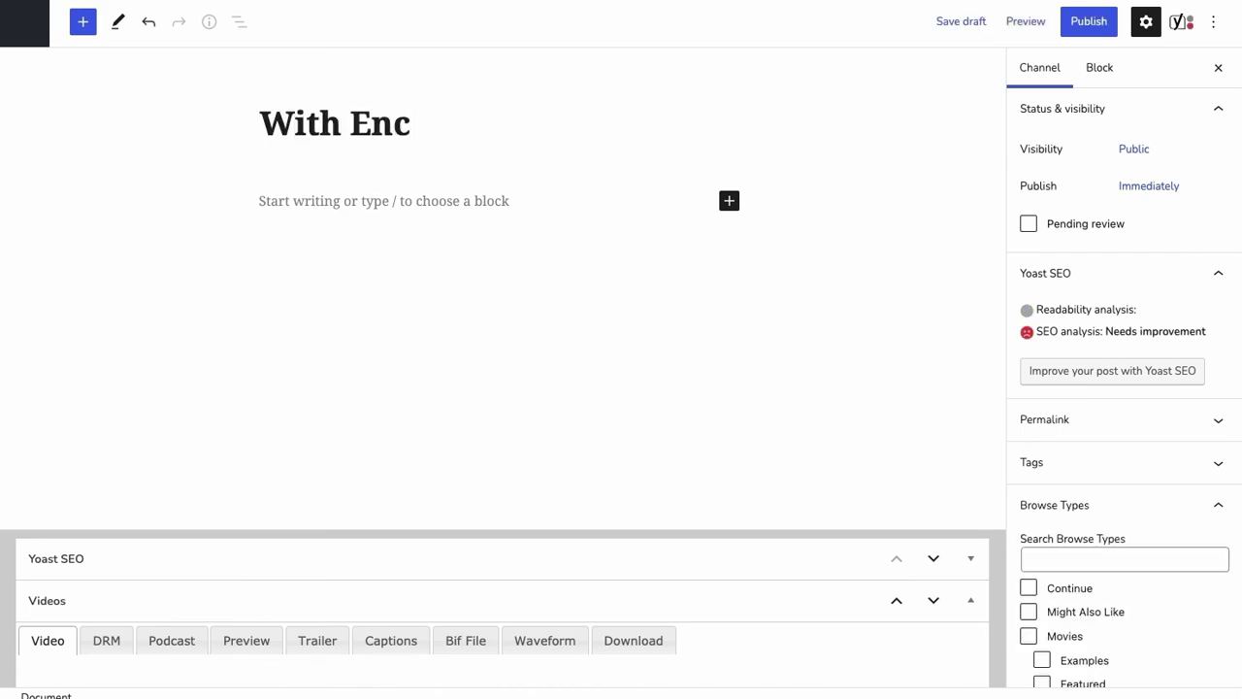
type("rypt")
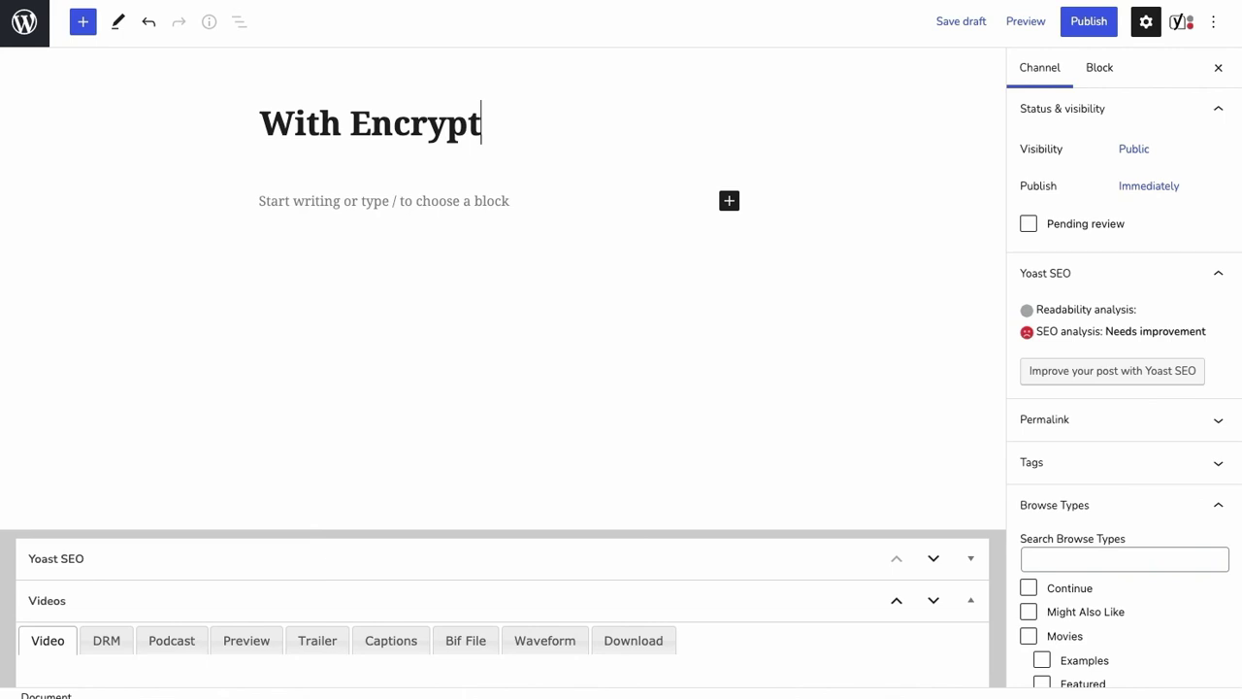
type("ion")
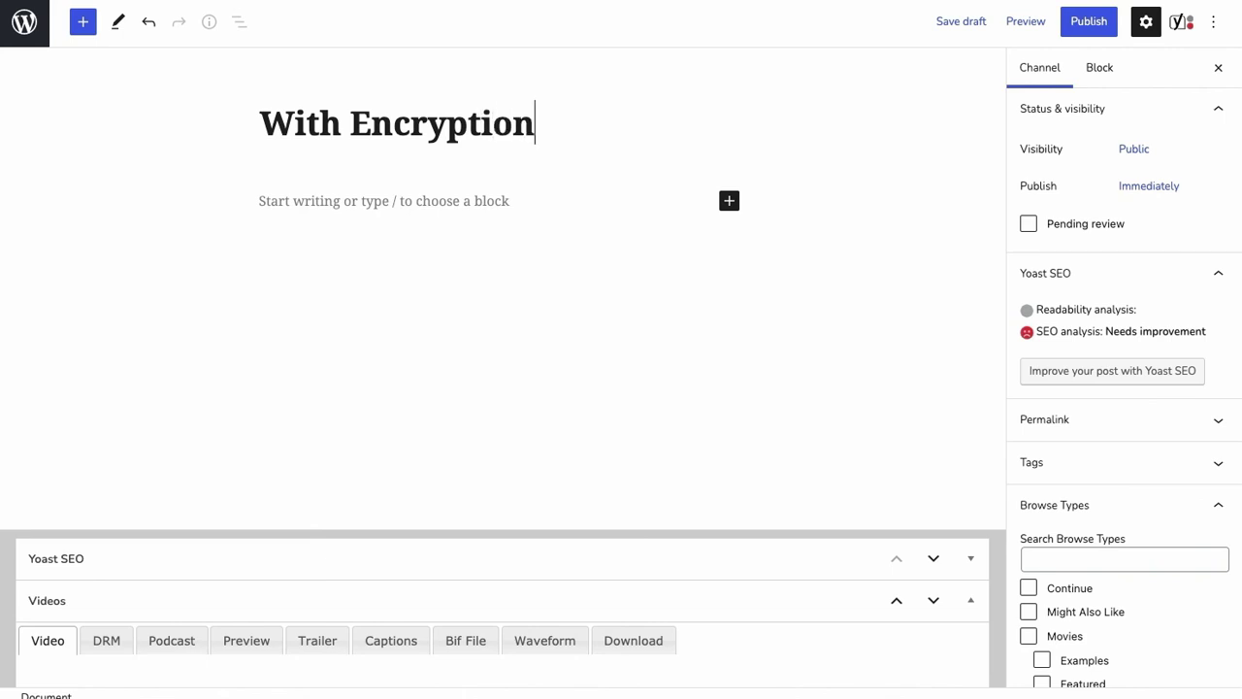
left_click(342, 193)
type("Test")
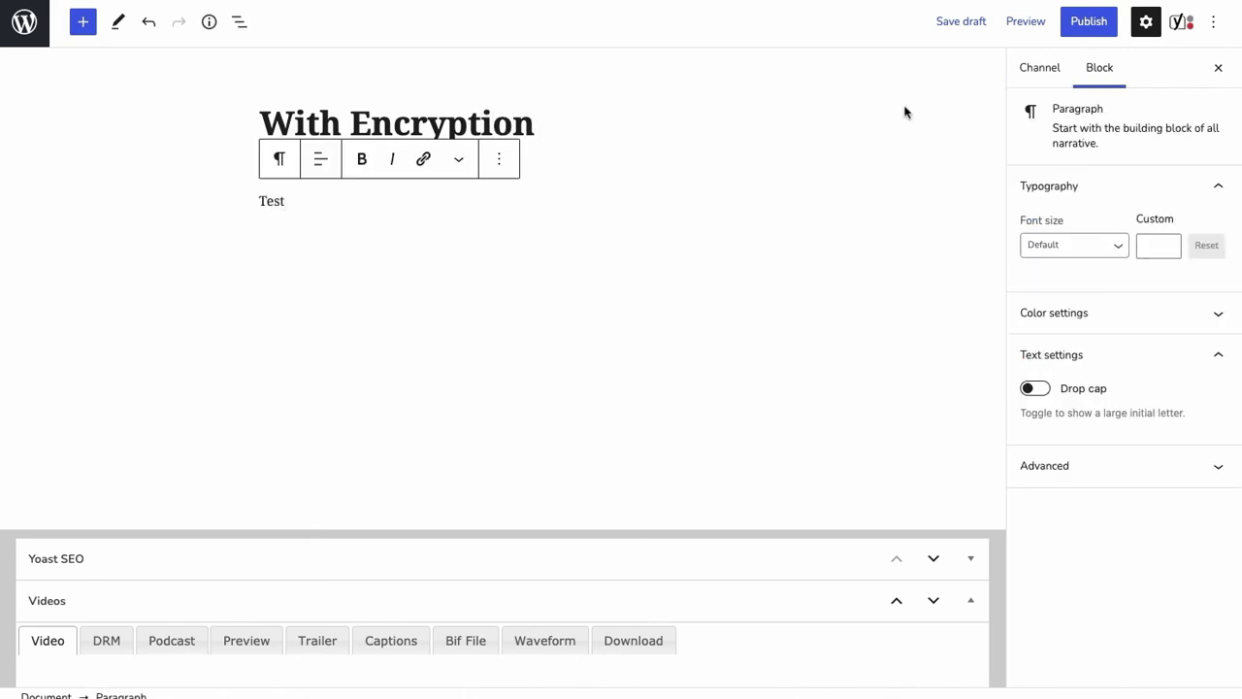
- Tick the Movies and Examples browse types, then open the portrait-image picker
left_click(1040, 67)
scroll(1057, 294, "down", 3)
left_click(1058, 281)
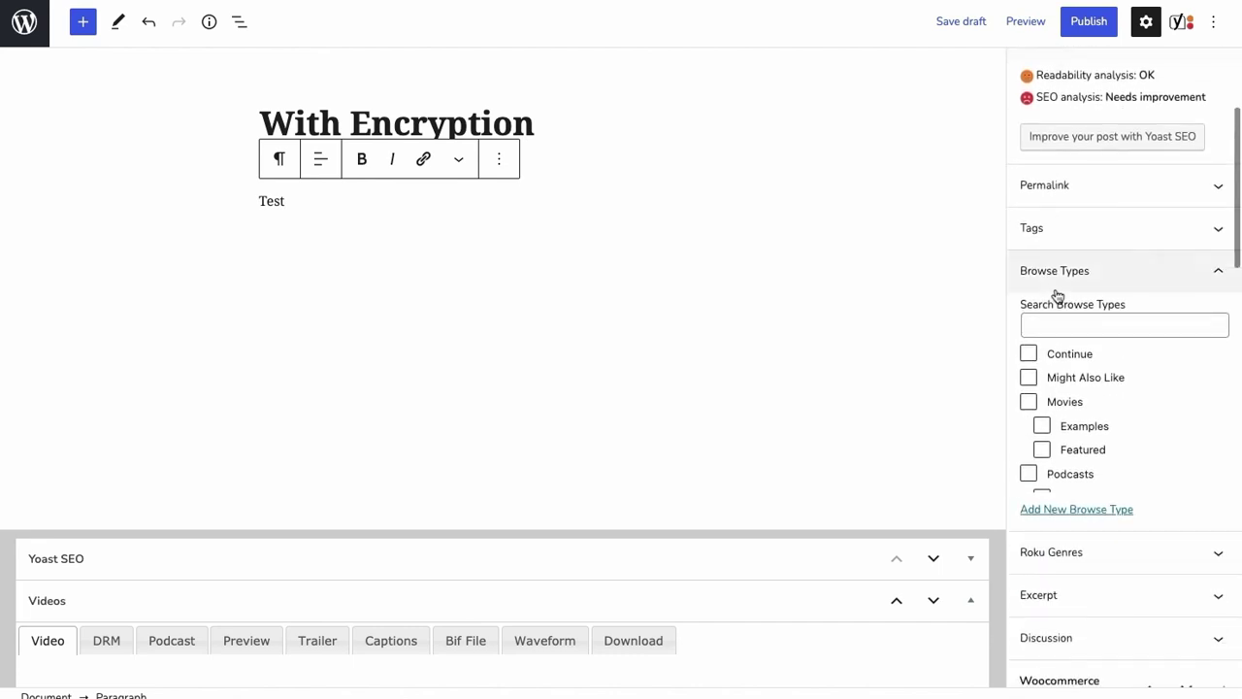
left_click(1028, 401)
left_click(1041, 425)
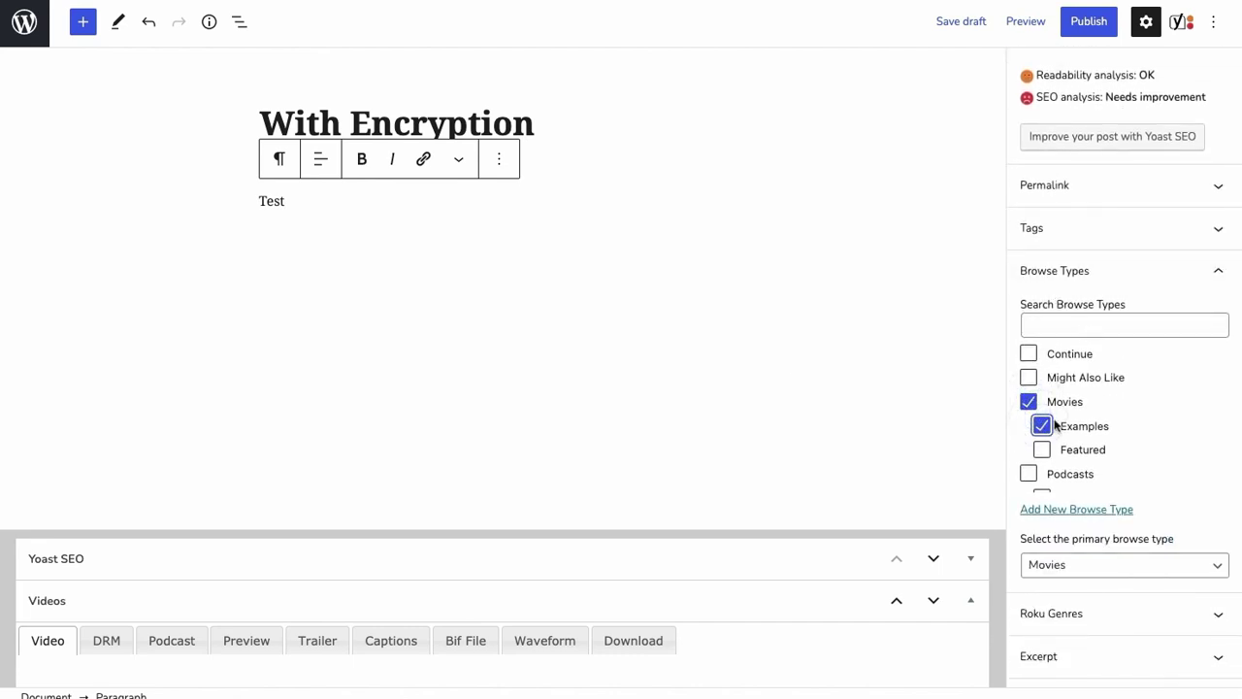
scroll(1048, 419, "down", 2)
scroll(1128, 461, "down", 5)
scroll(1121, 485, "down", 10)
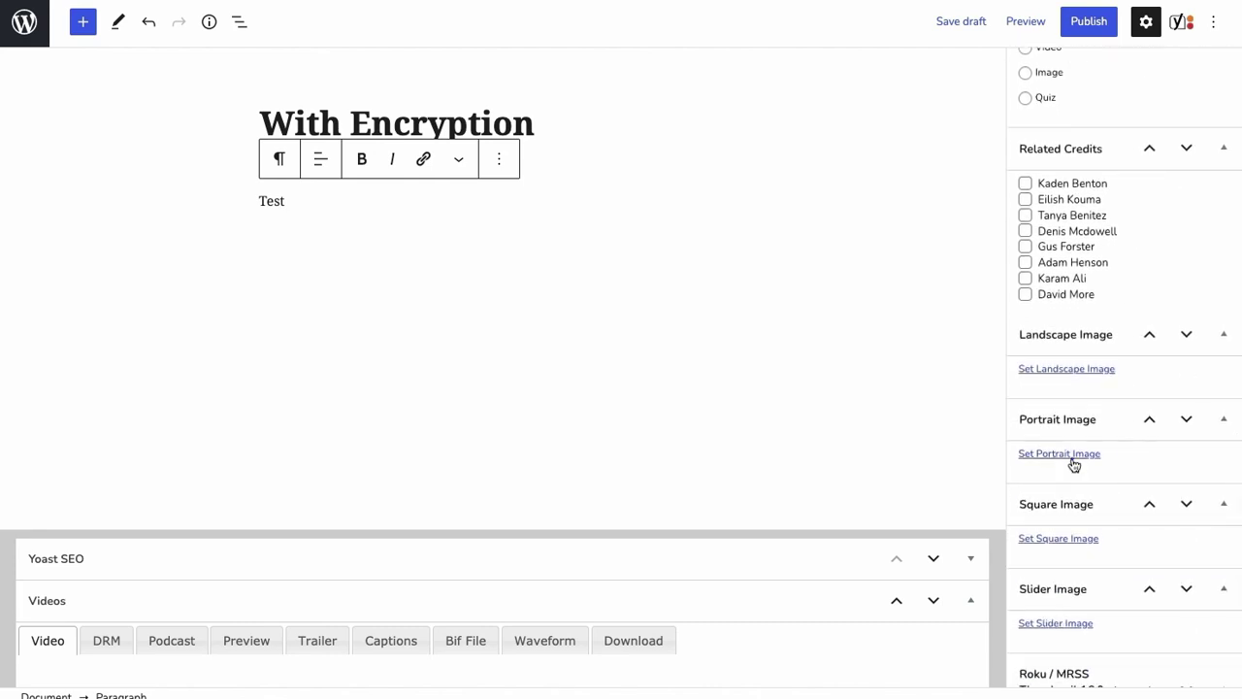
left_click(1071, 456)
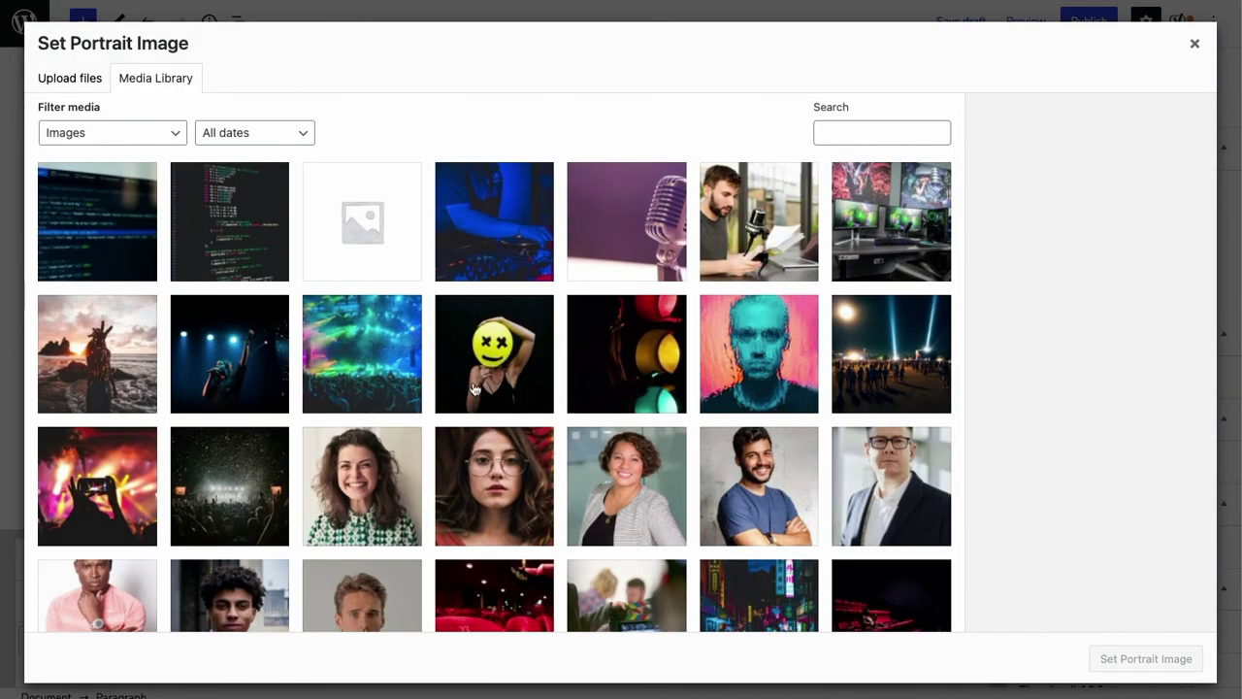
- Set the traffic-light photo as portrait image and credit the first listed person
left_click(636, 370)
left_click(1140, 659)
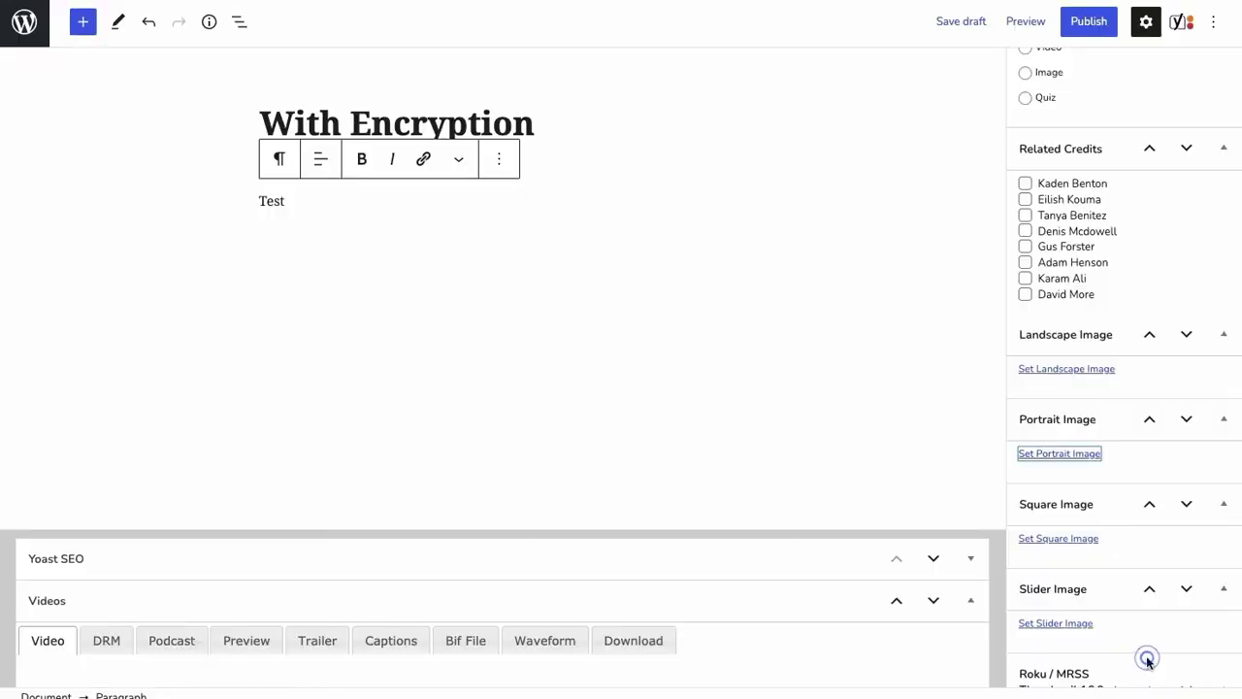
scroll(434, 355, "down", 2)
scroll(434, 356, "down", 2)
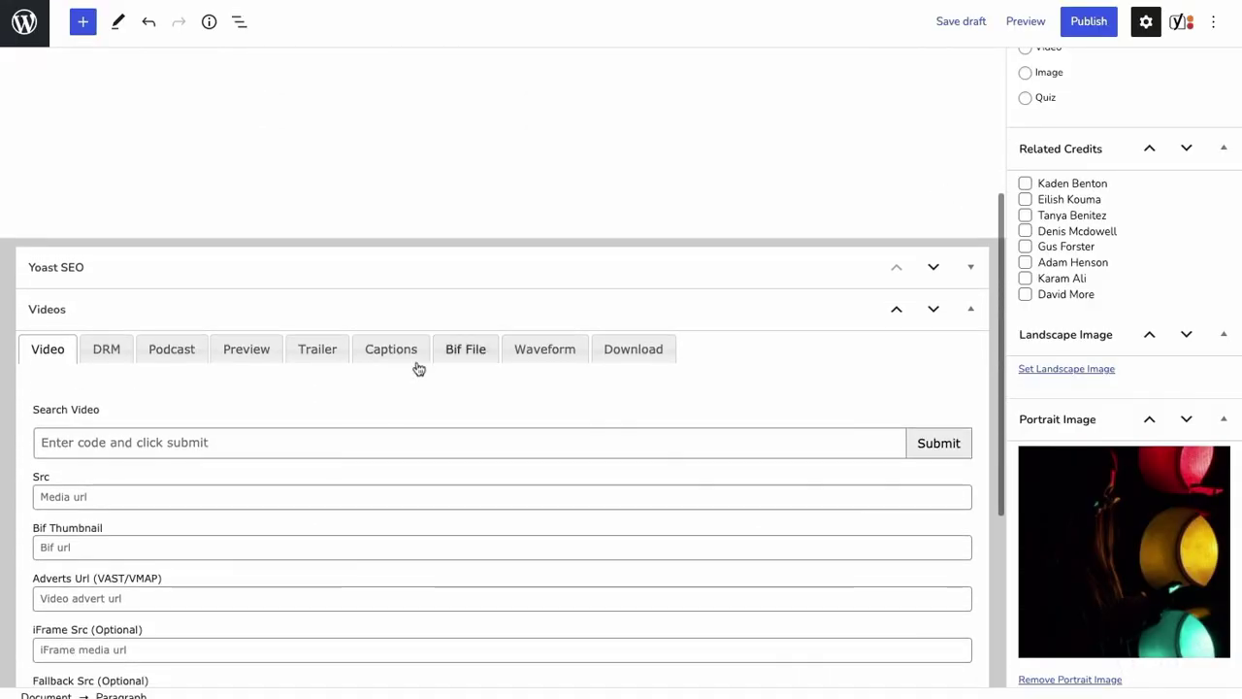
scroll(709, 373, "up", 3)
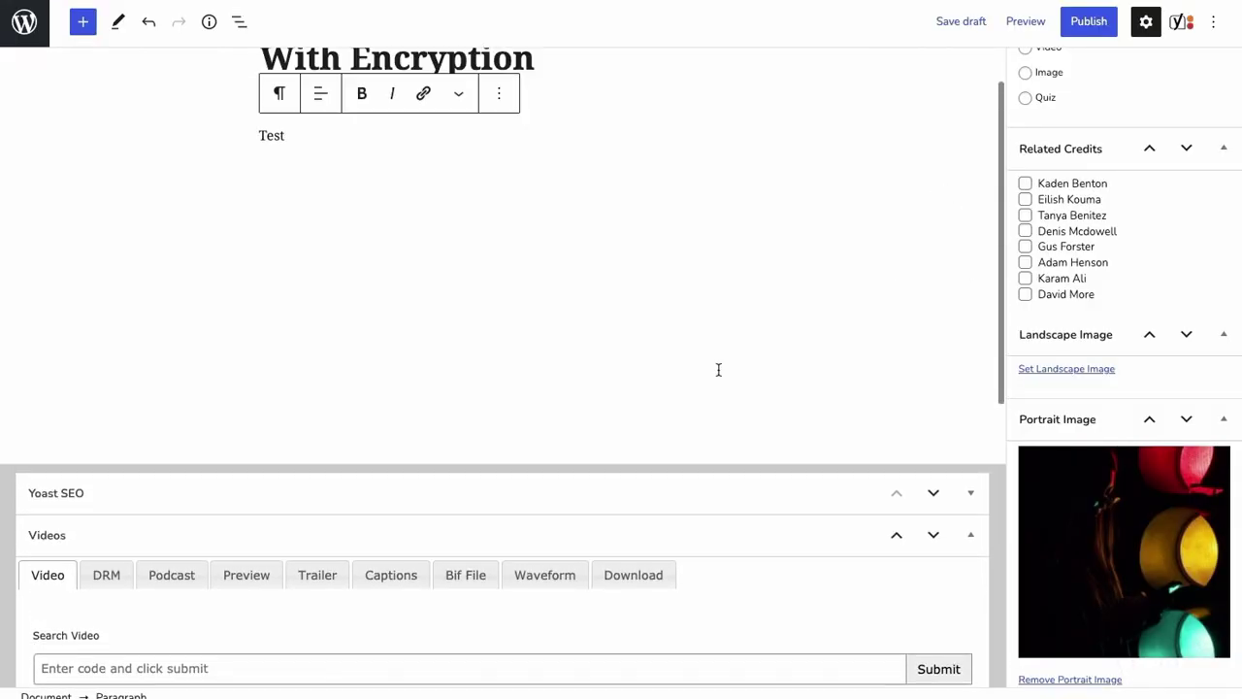
scroll(1067, 314, "up", 2)
scroll(1026, 273, "down", 2)
left_click(1025, 266)
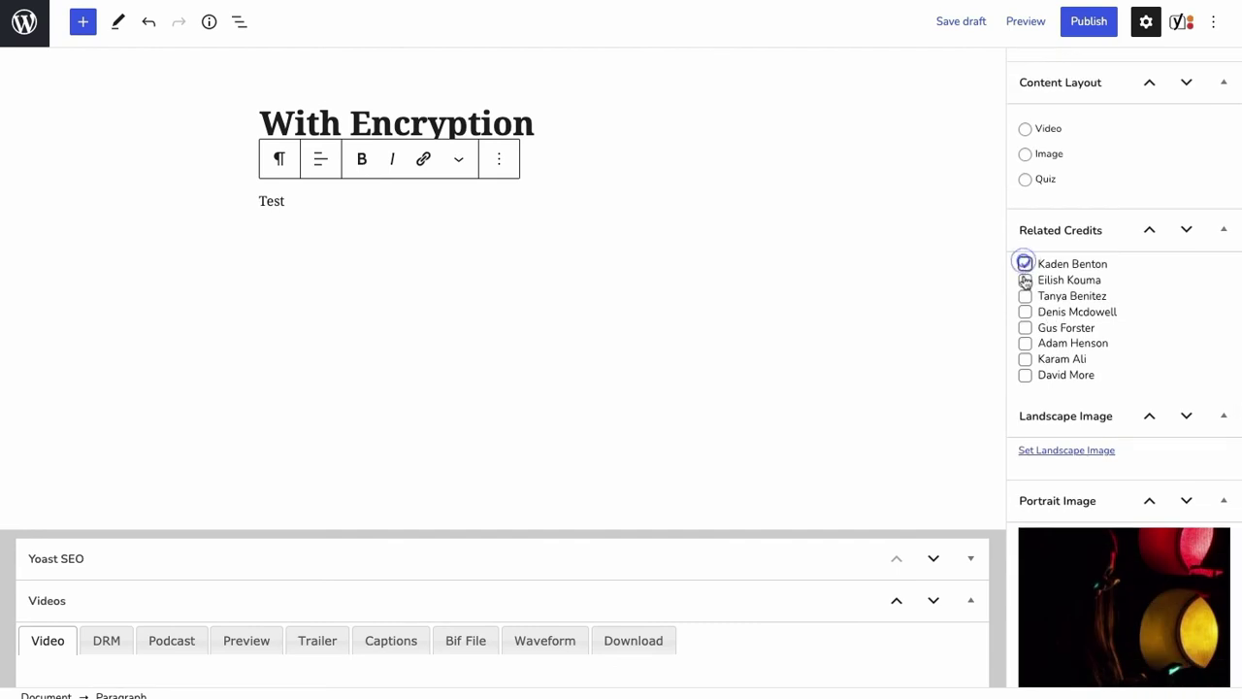
- Gate the video with the SVOD EXAMPLE Full Access product and a 10-second teaser
scroll(1085, 341, "up", 5)
scroll(1083, 343, "up", 5)
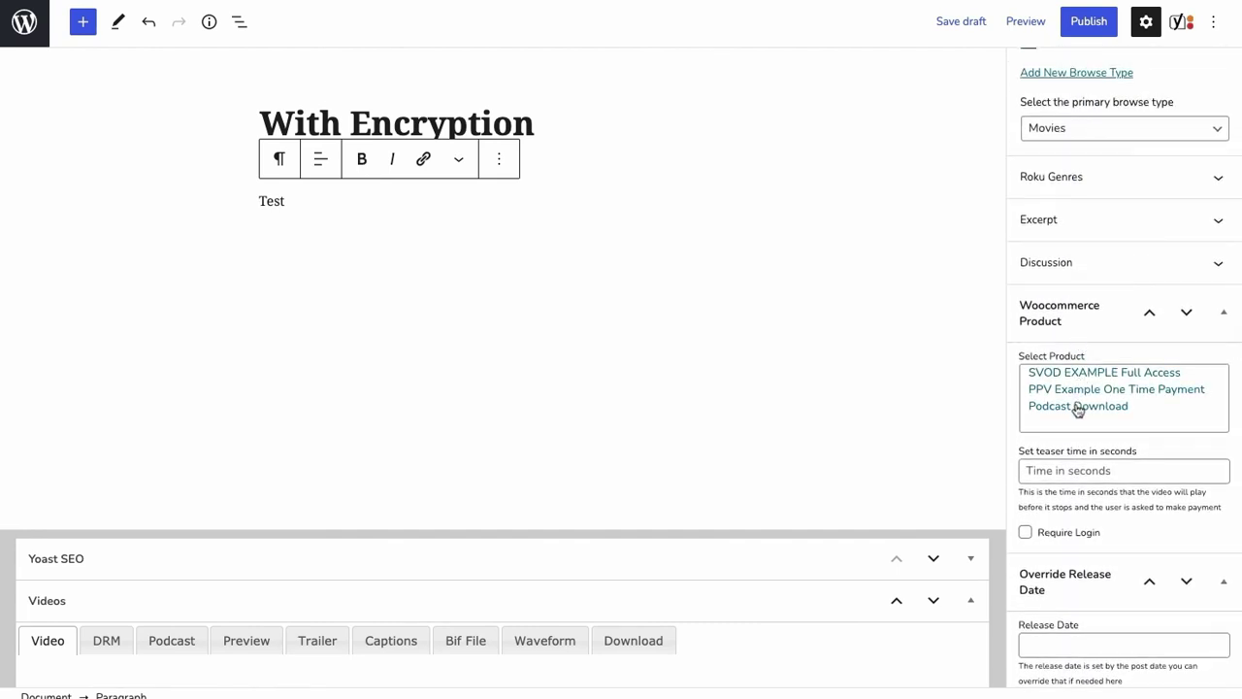
left_click(1078, 408)
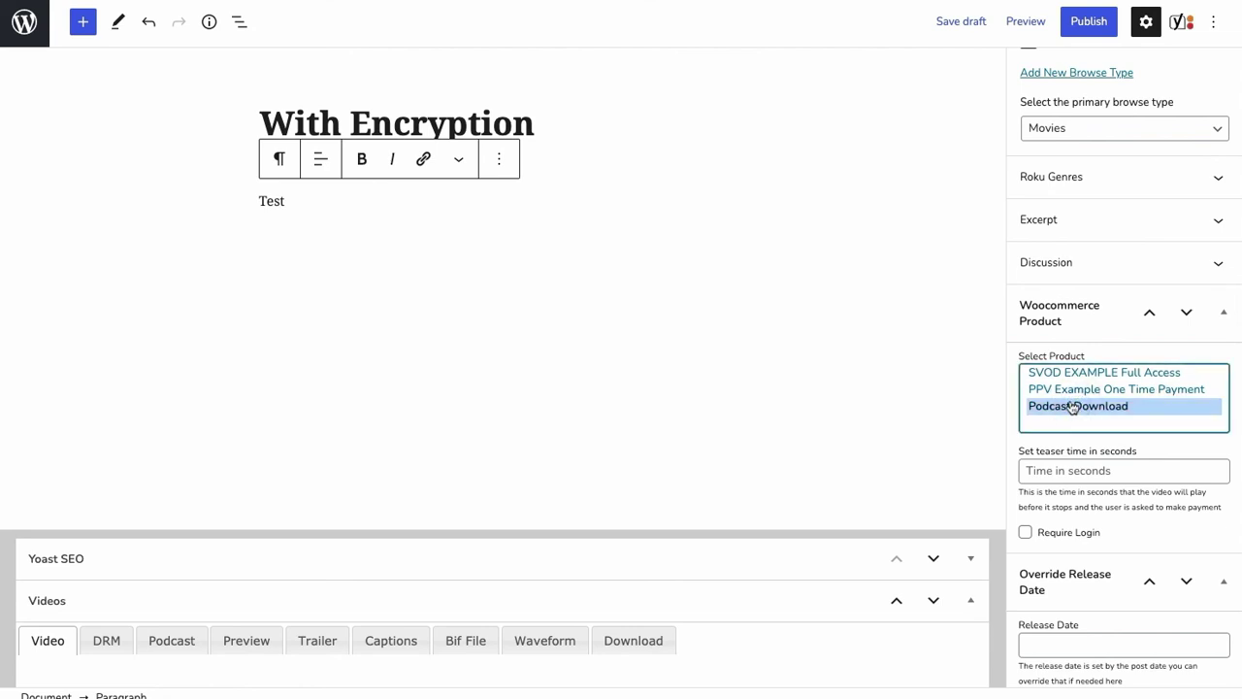
left_click(1074, 391)
left_click(1073, 373)
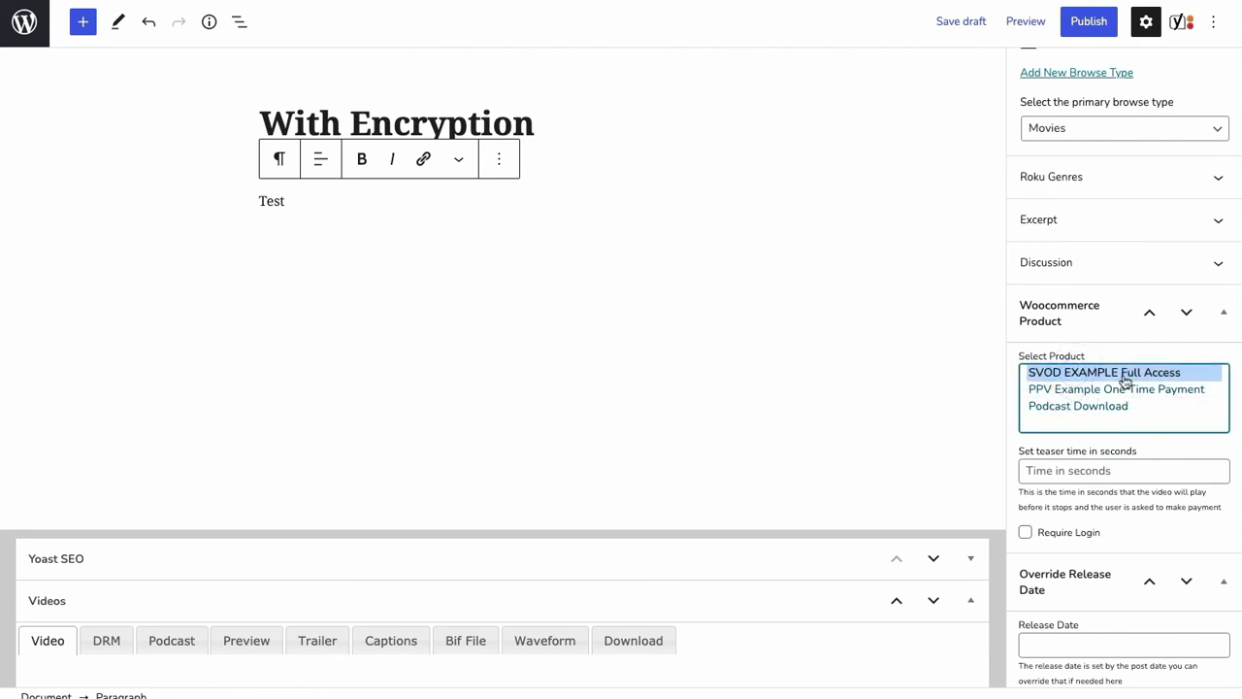
left_click(1072, 473)
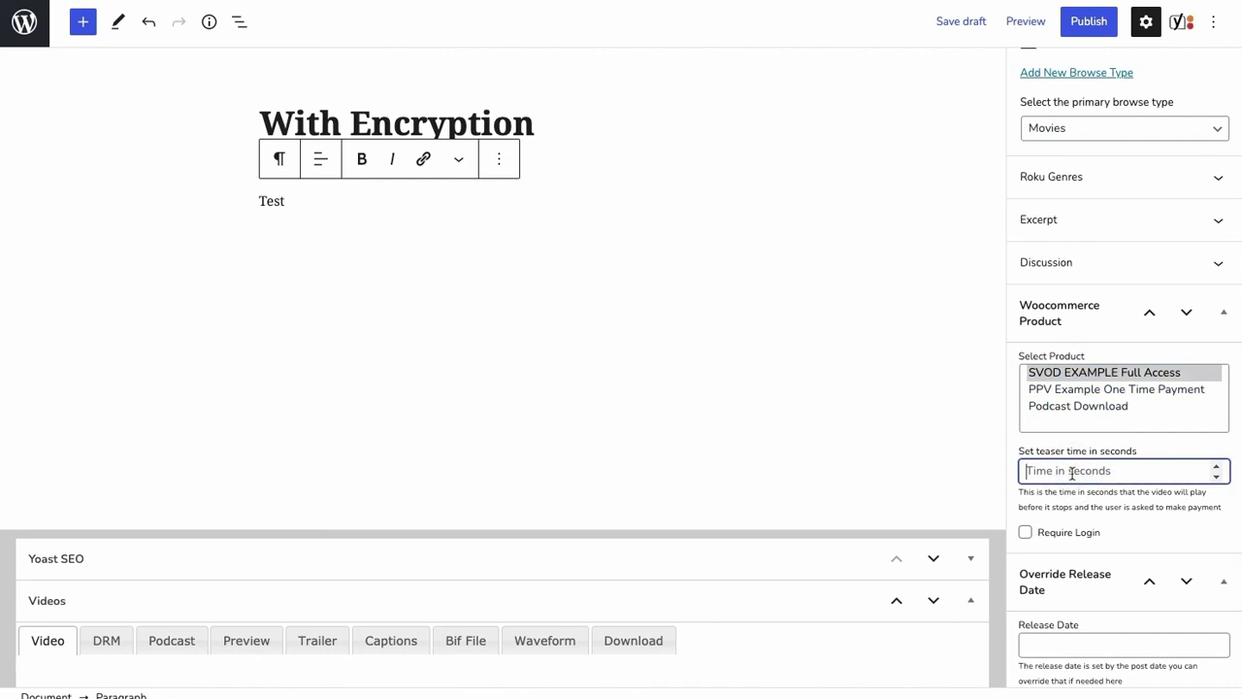
type("10")
scroll(1055, 542, "down", 3)
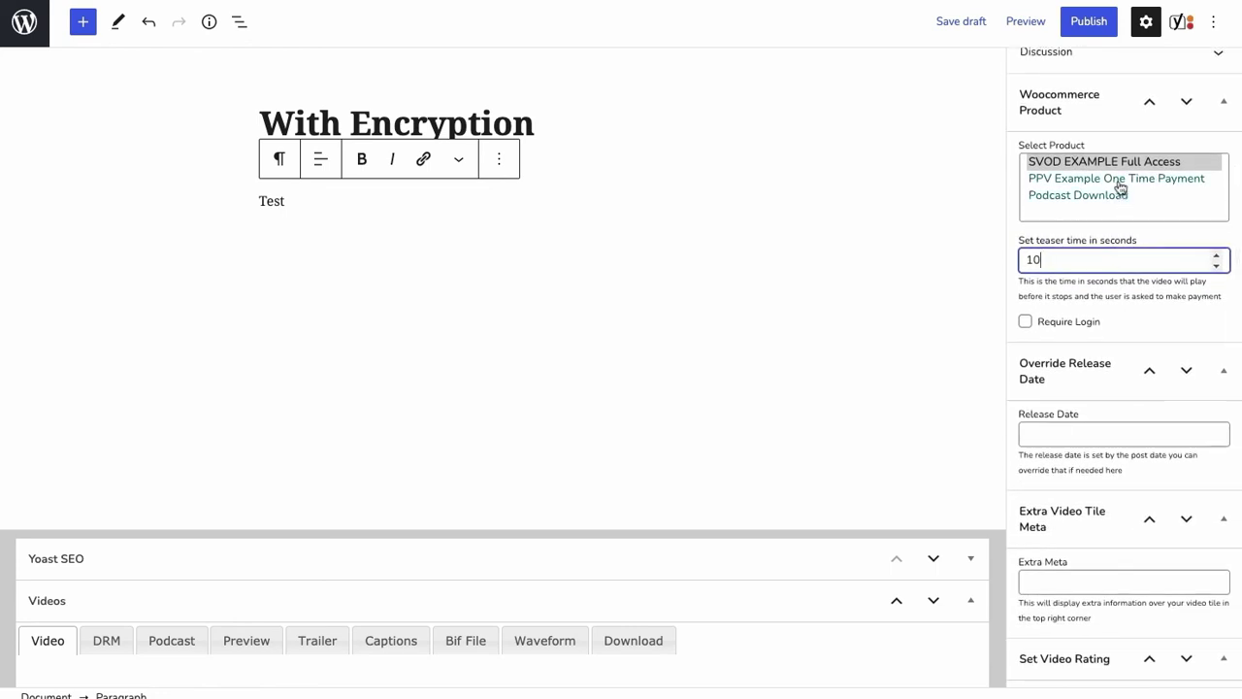
scroll(654, 397, "down", 6)
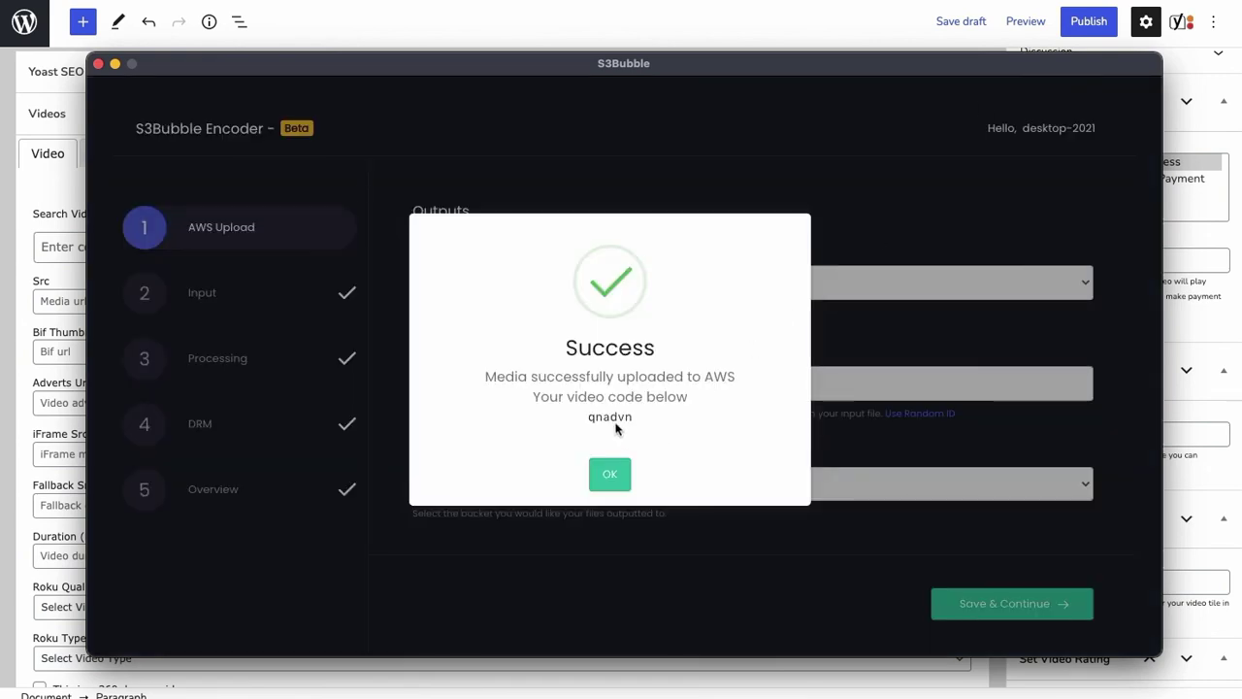
- Select the returned video code qnadvn in the Success dialog for copying
double_click(605, 419)
key("ctrl+c")
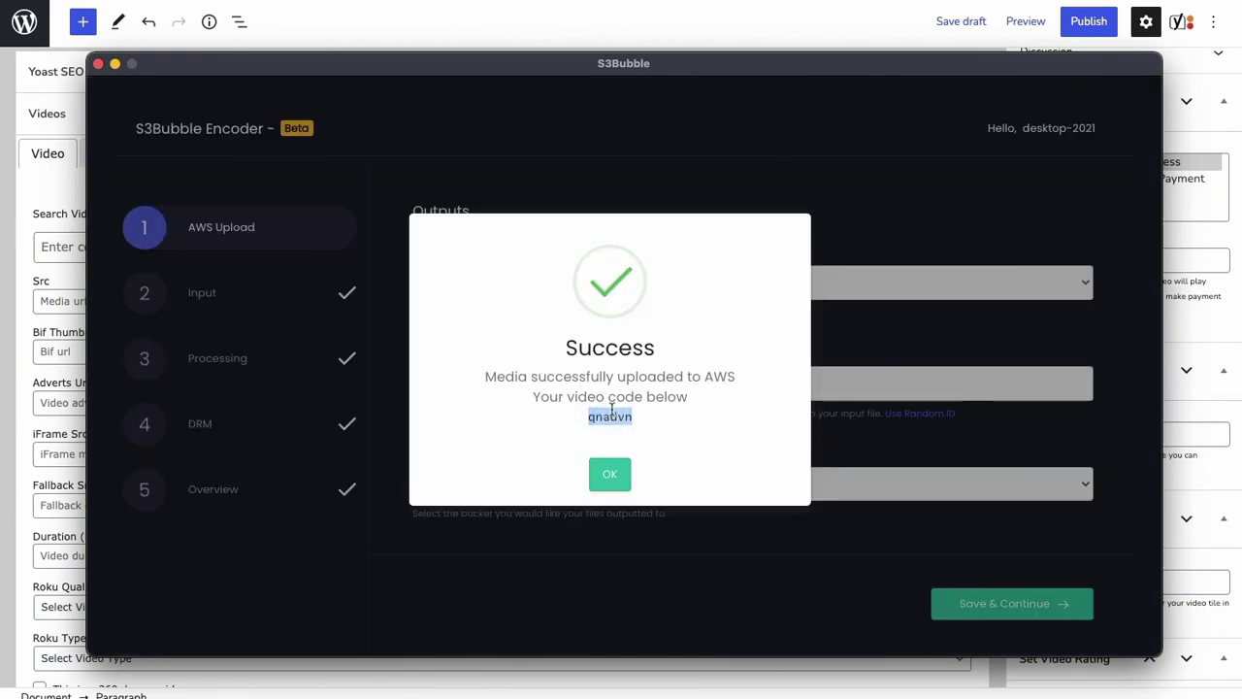
- Paste video code qnadvn into Search Video and submit to fill the source fields
left_click(62, 185)
left_click(145, 246)
key("ctrl+v")
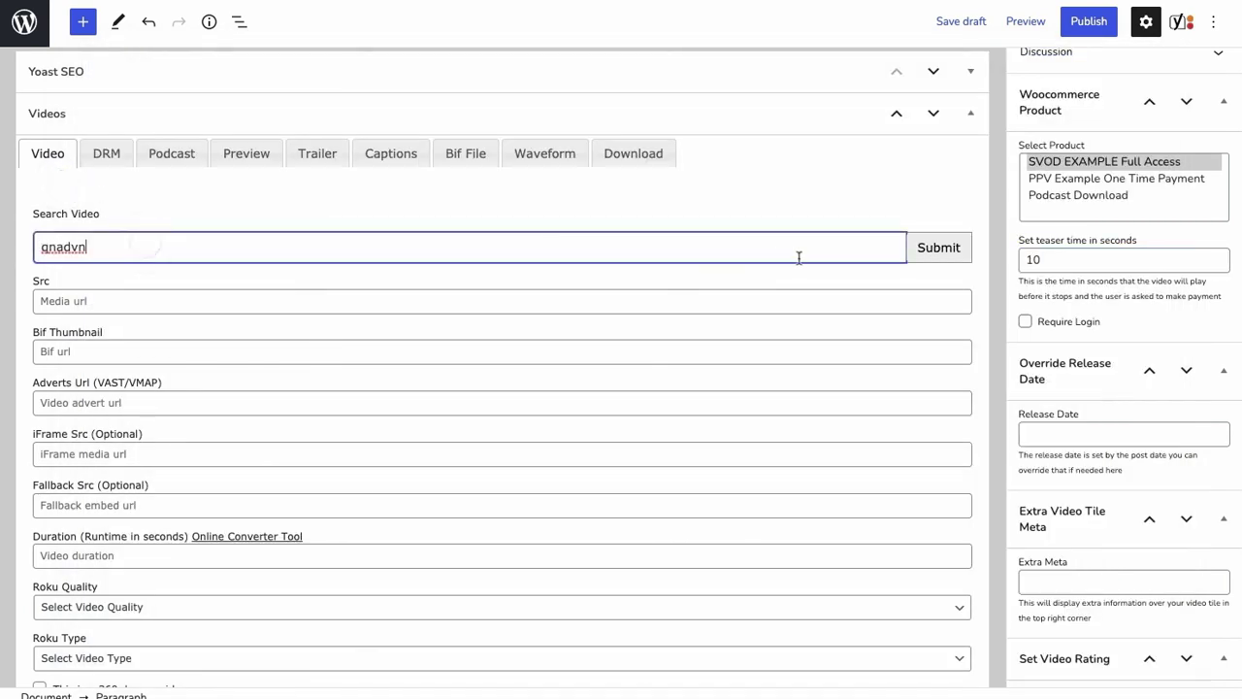
left_click(929, 248)
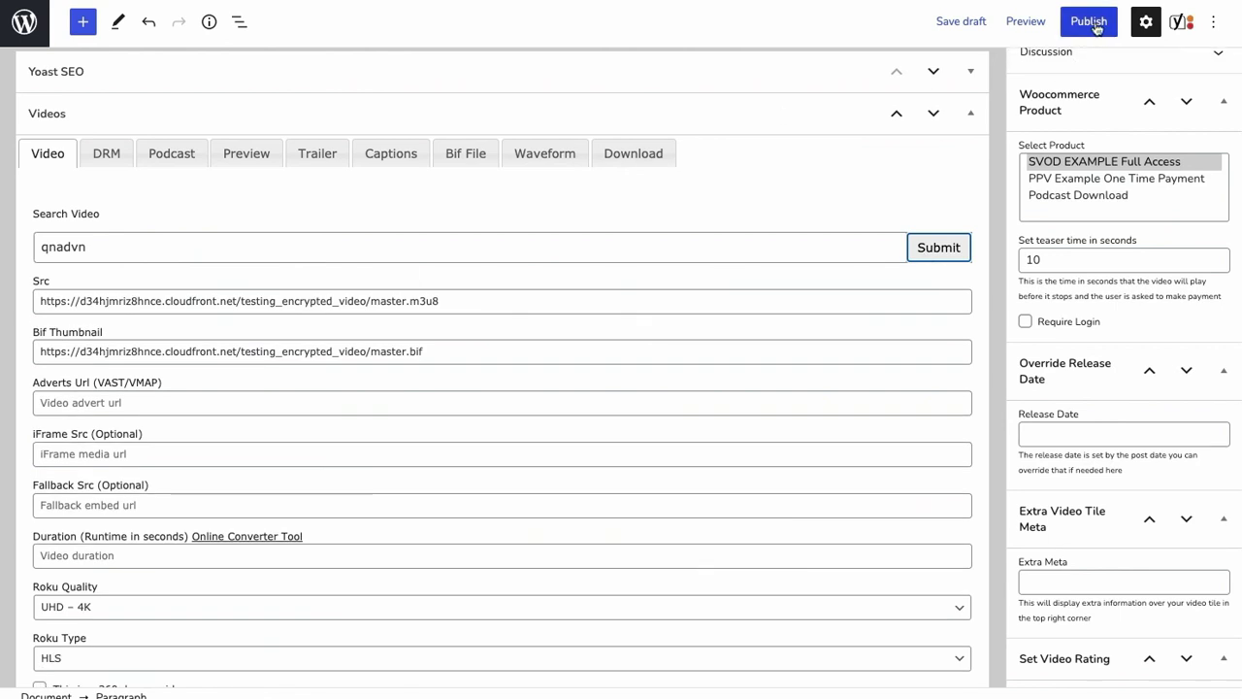
- Set the video duration to 20 seconds and start publishing the post
left_click(109, 555)
type("2")
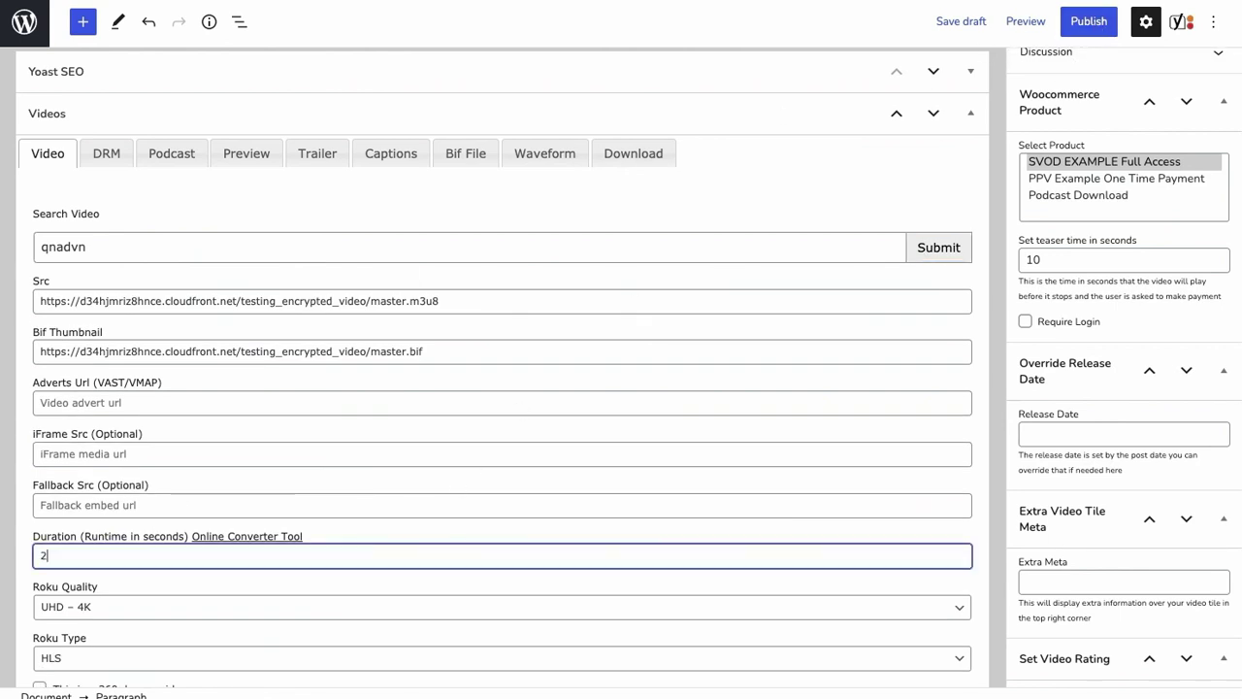
type("0")
scroll(120, 505, "down", 2)
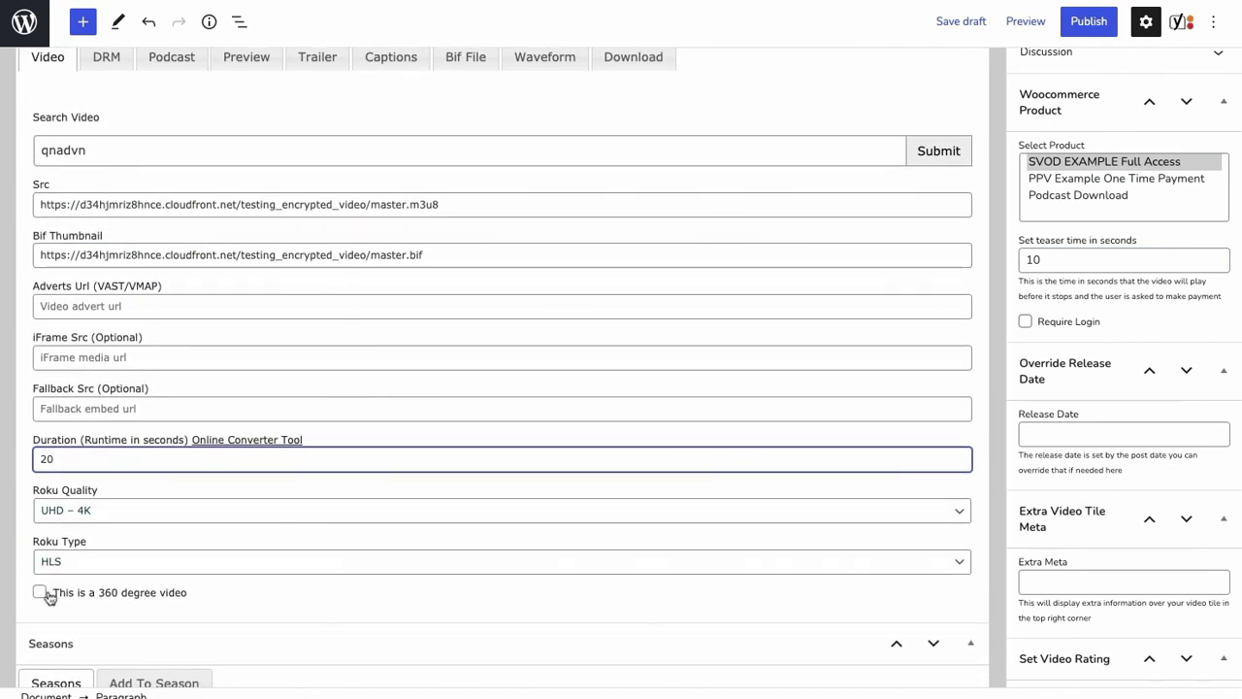
scroll(349, 510, "up", 2)
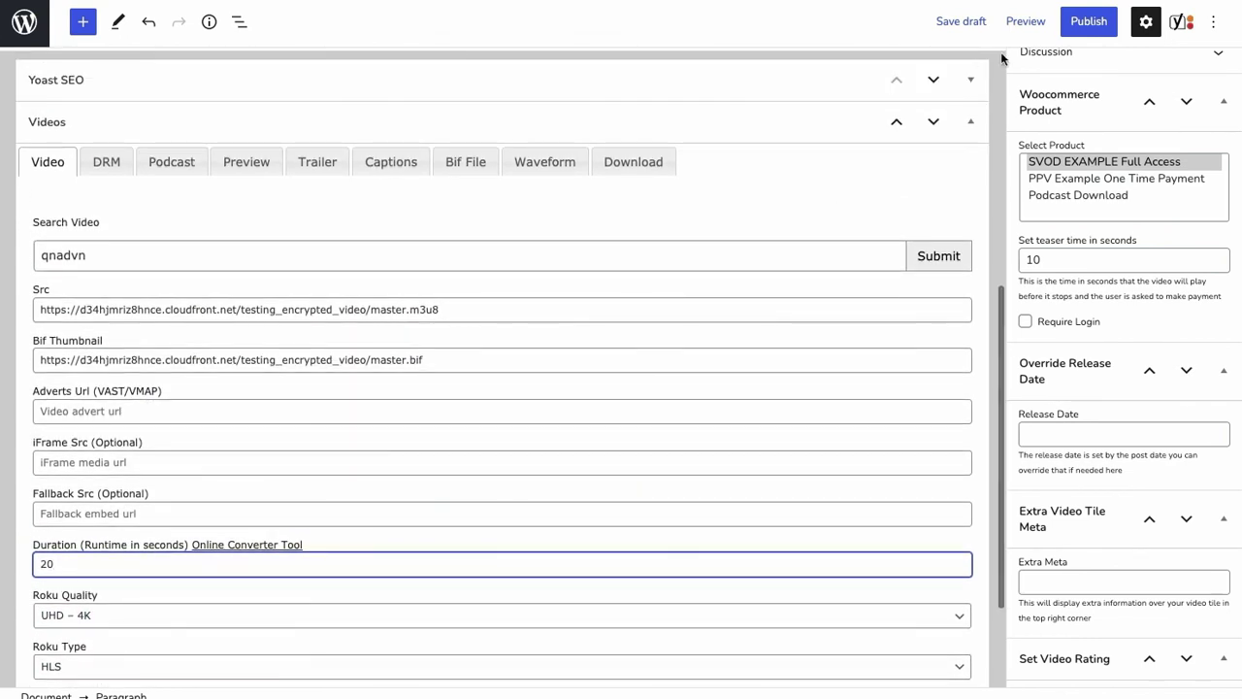
left_click(1097, 21)
- Confirm publishing, then open the With Encryption tile from the home page's Examples row and play it
left_click(1079, 24)
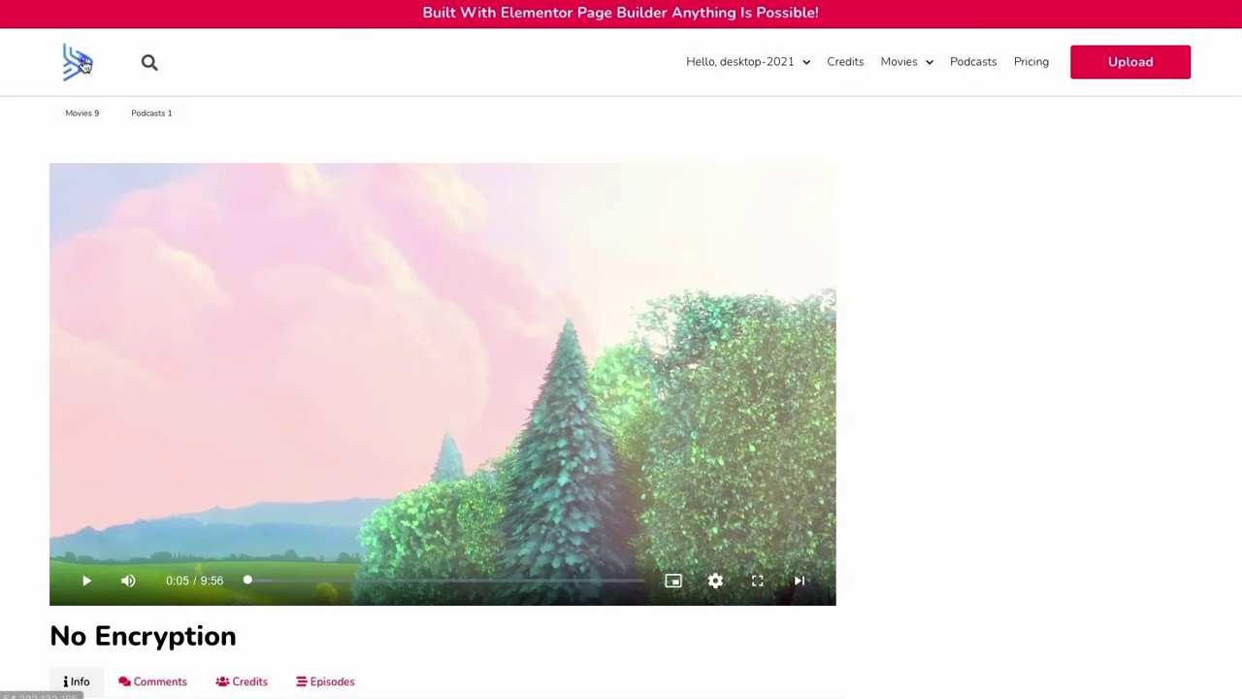
left_click(83, 63)
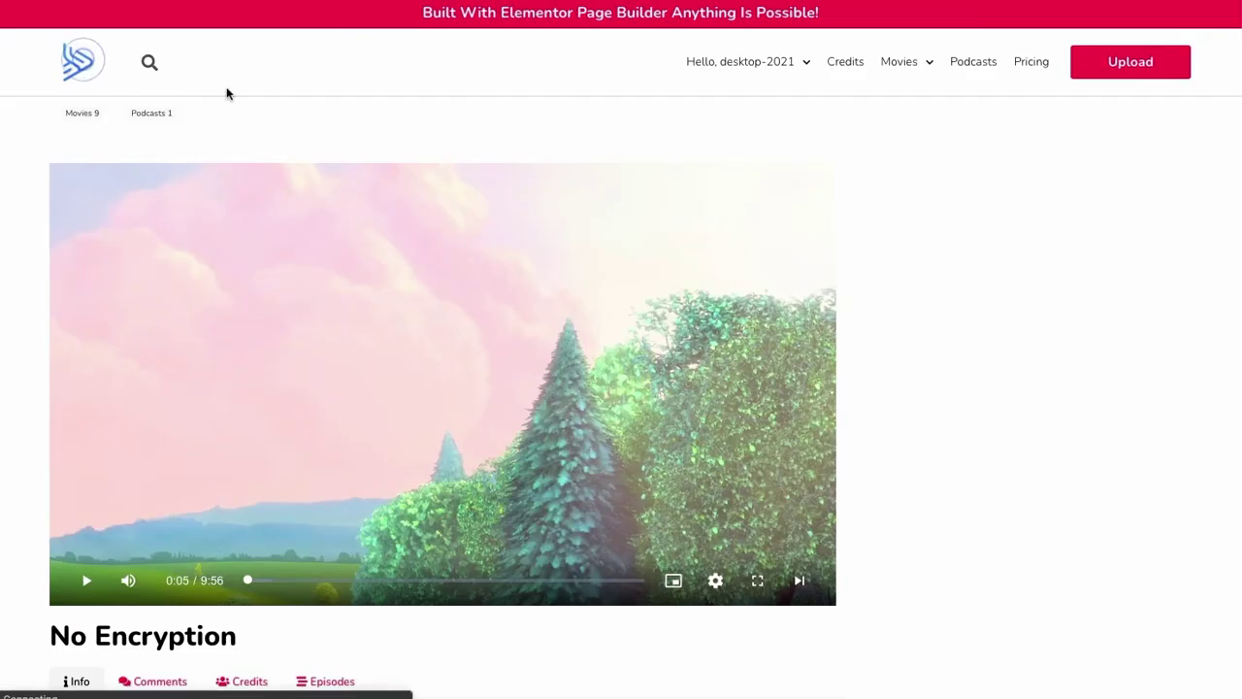
scroll(430, 242, "down", 1)
scroll(430, 238, "down", 4)
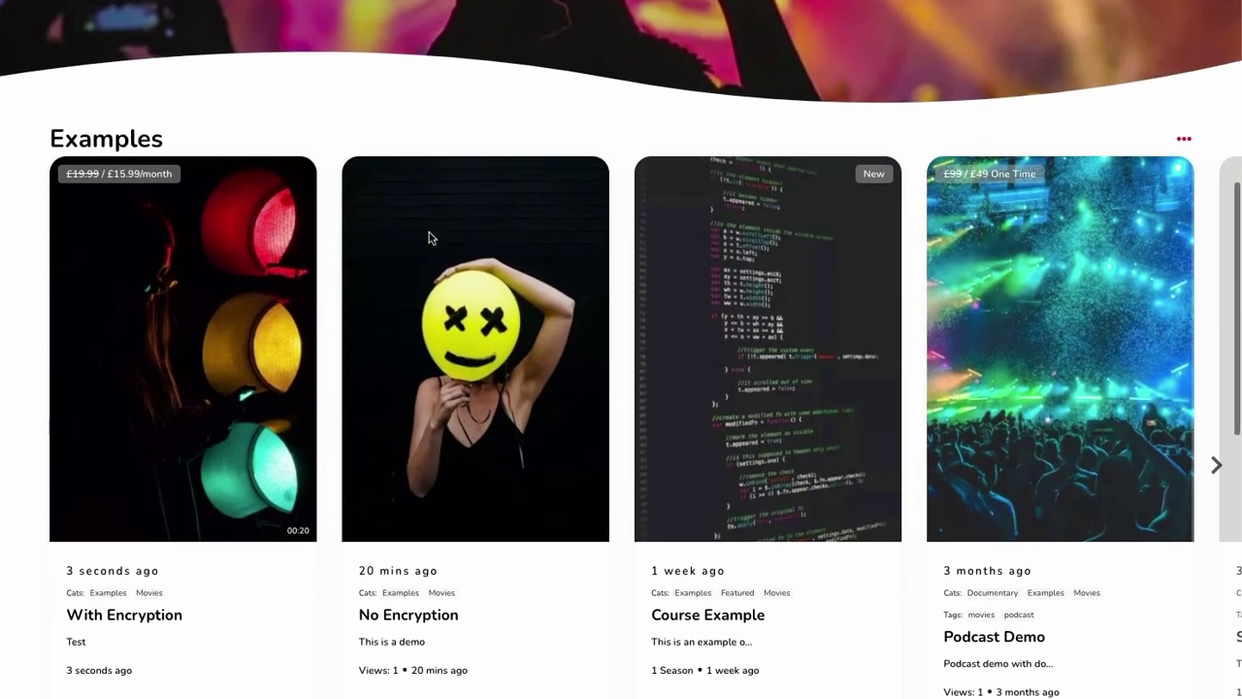
left_click(207, 334)
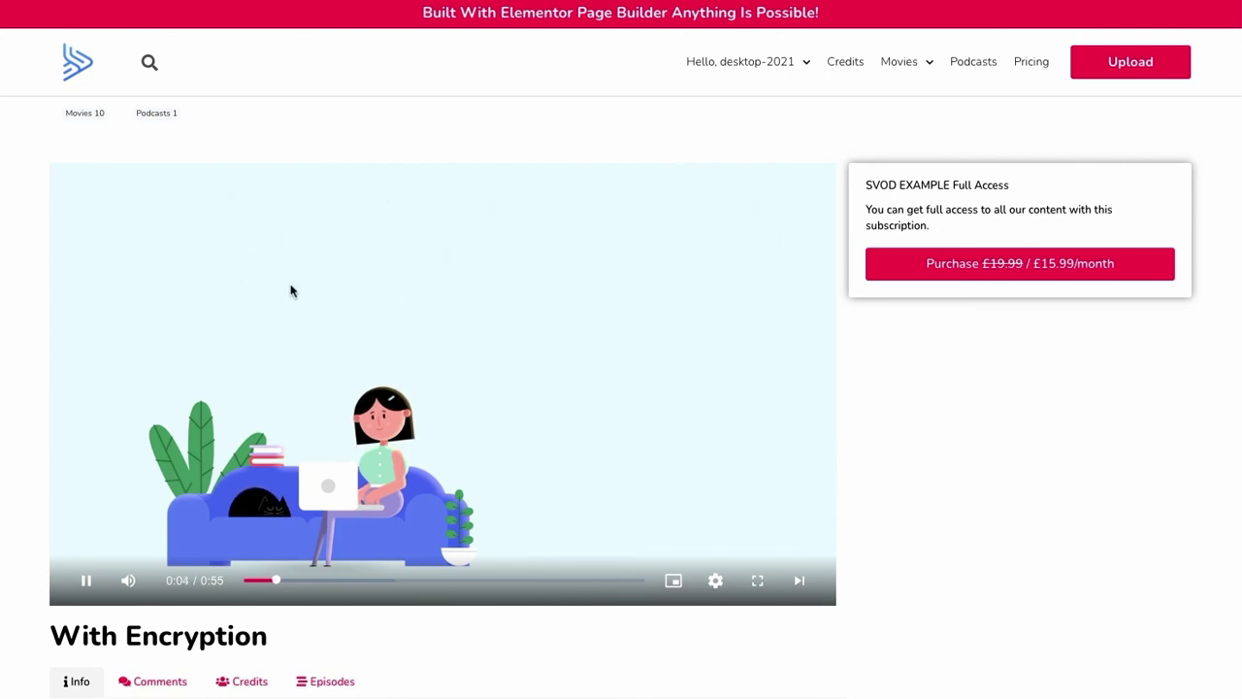
scroll(945, 383, "down", 1)
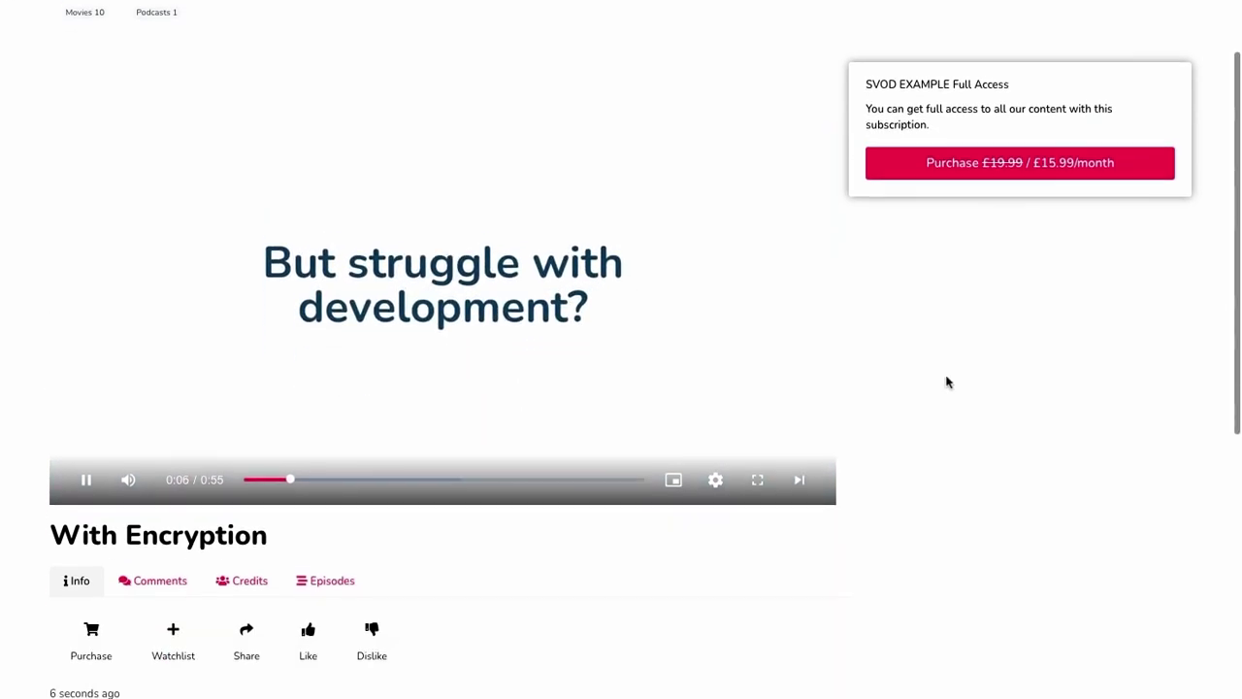
scroll(961, 380, "up", 1)
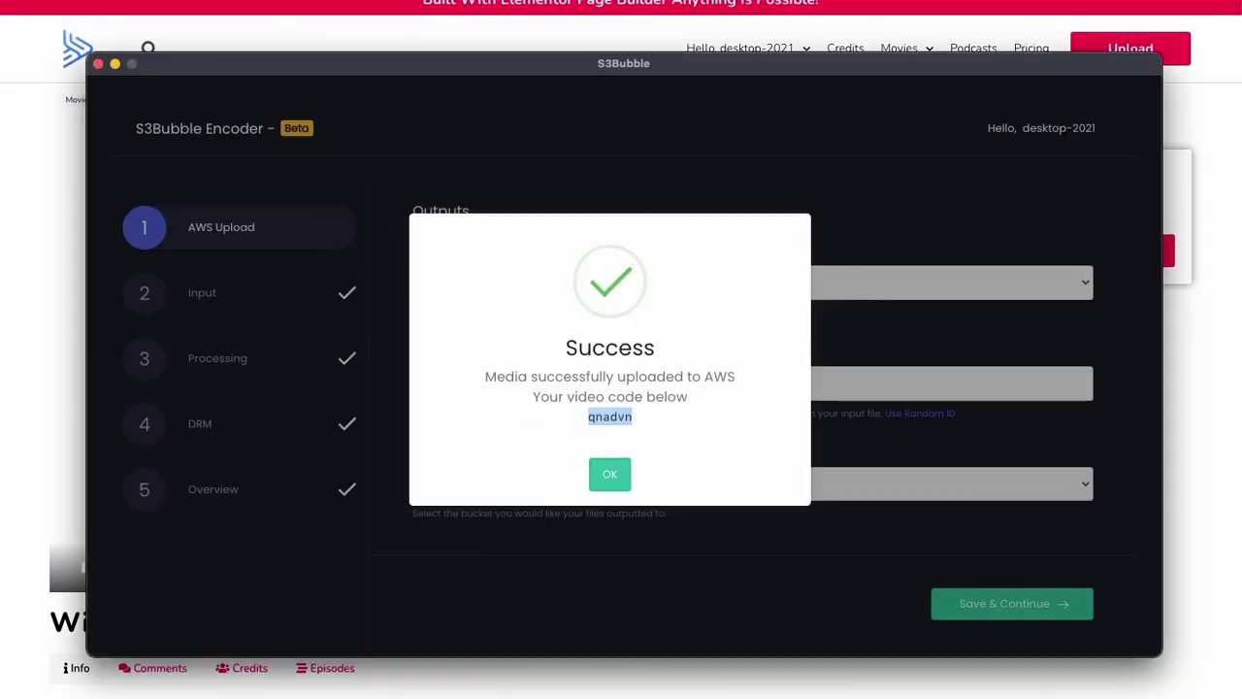
- Click OK on the S3Bubble Encoder upload Success dialog
left_click(609, 474)
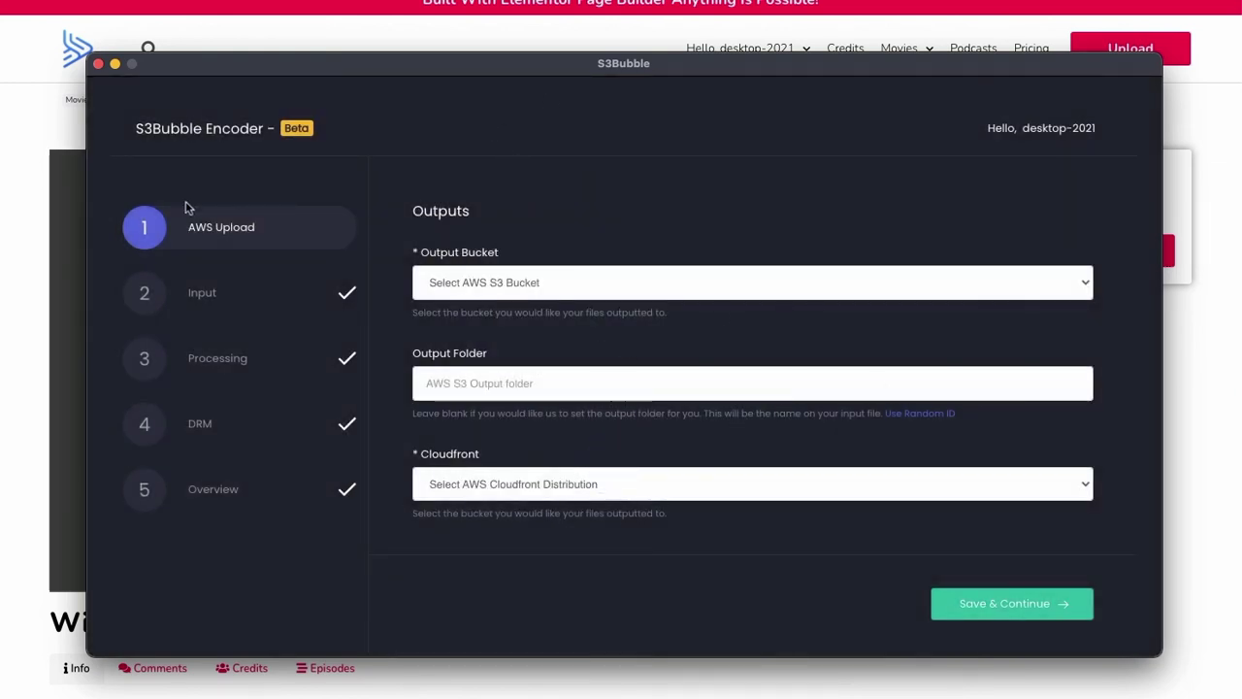
- Bring the live With Encryption page forward, where the video stops at a Not Paid notice
left_click(64, 129)
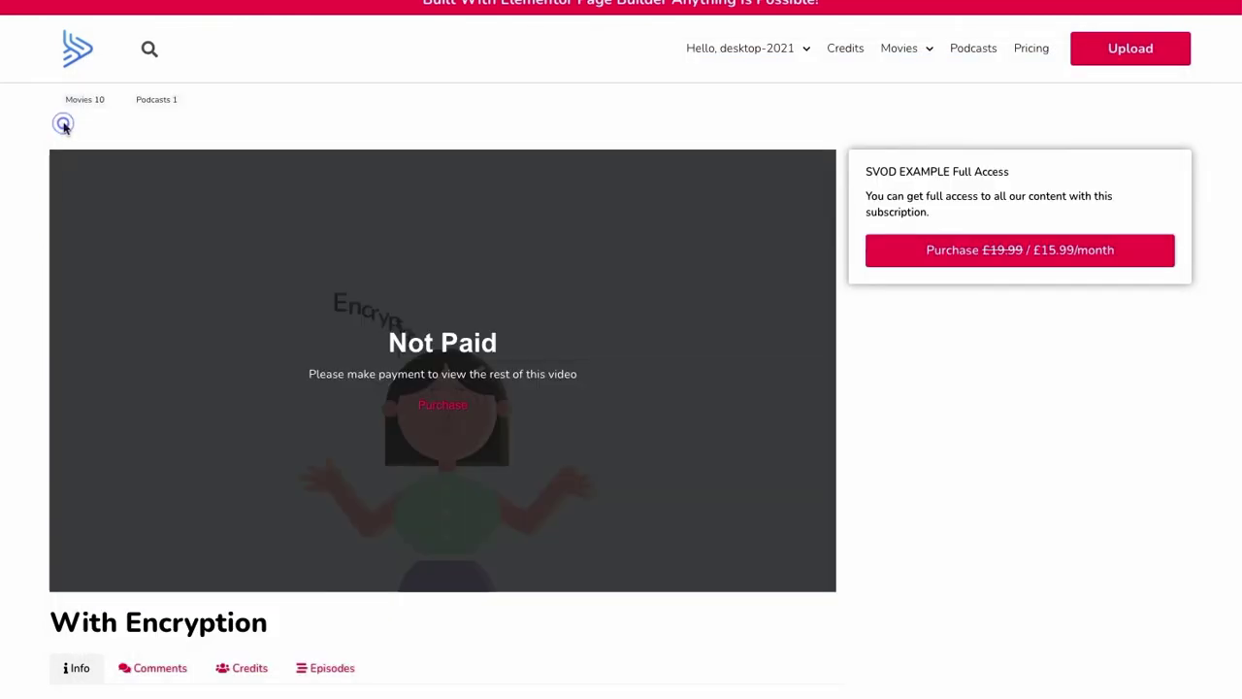